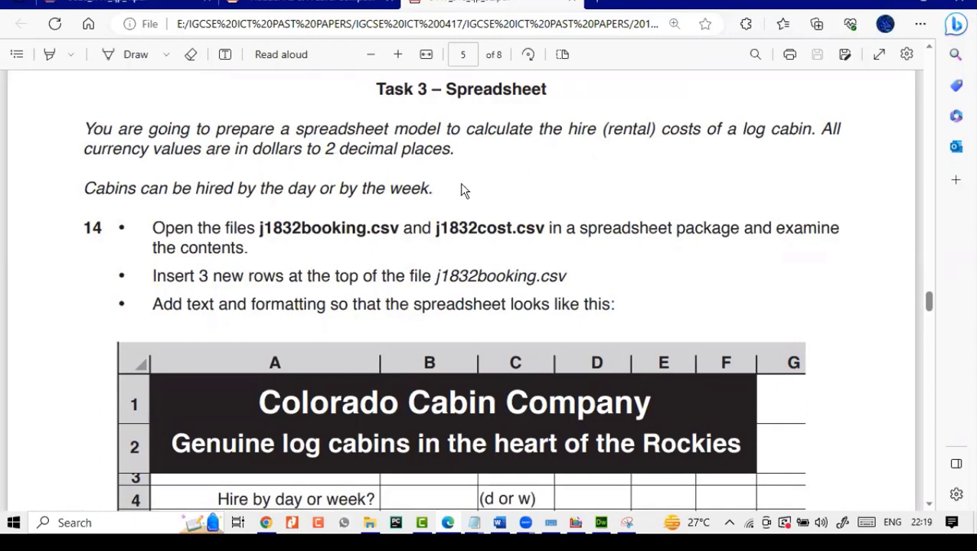
Switch to File Explorer and extract the 0417_s18_sf_32 archive into a folder of the same name inside JUNE 2018
{"action": "scroll", "coordinate": [461, 189], "scroll_direction": "down", "scroll_amount": 1}
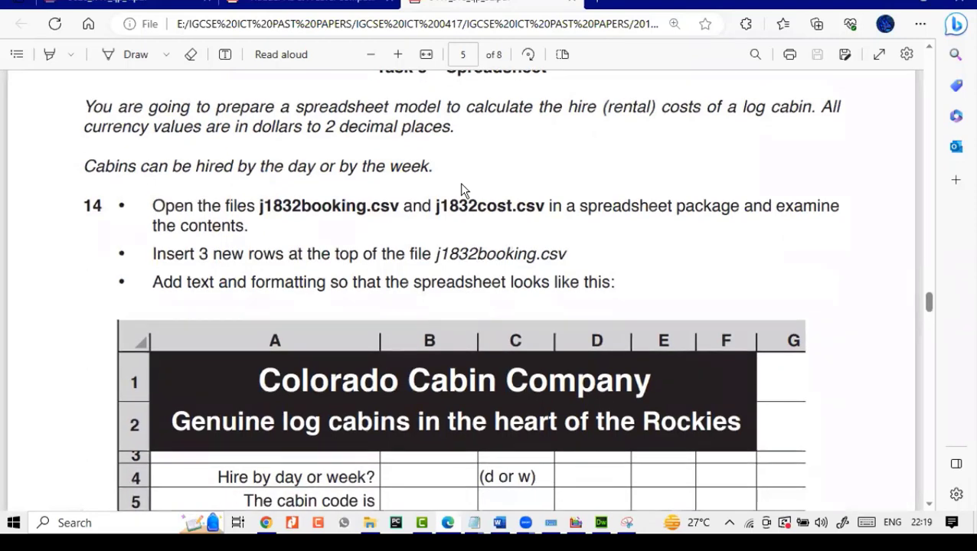
{"action": "scroll", "coordinate": [460, 188], "scroll_direction": "down", "scroll_amount": 2}
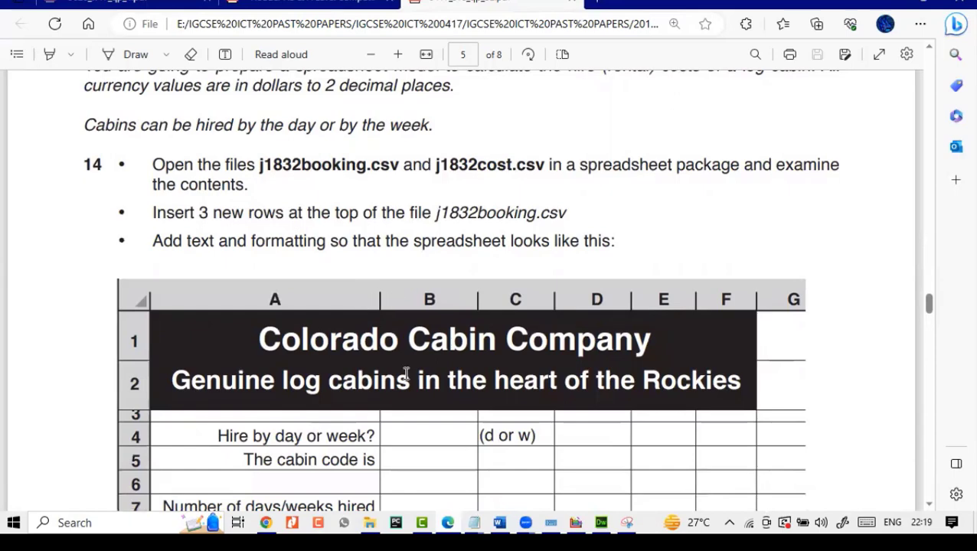
{"action": "left_click", "coordinate": [371, 523]}
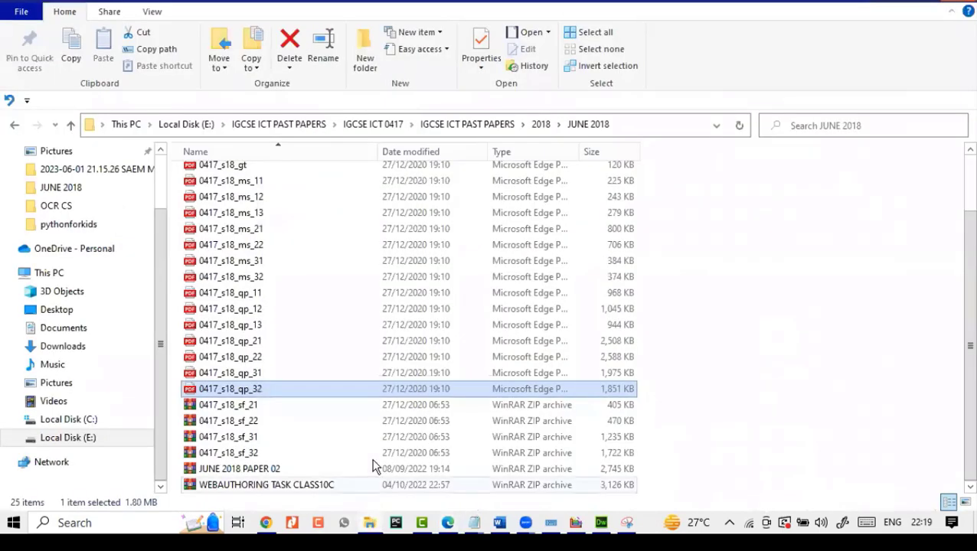
{"action": "left_click", "coordinate": [326, 453]}
{"action": "right_click", "coordinate": [326, 452]}
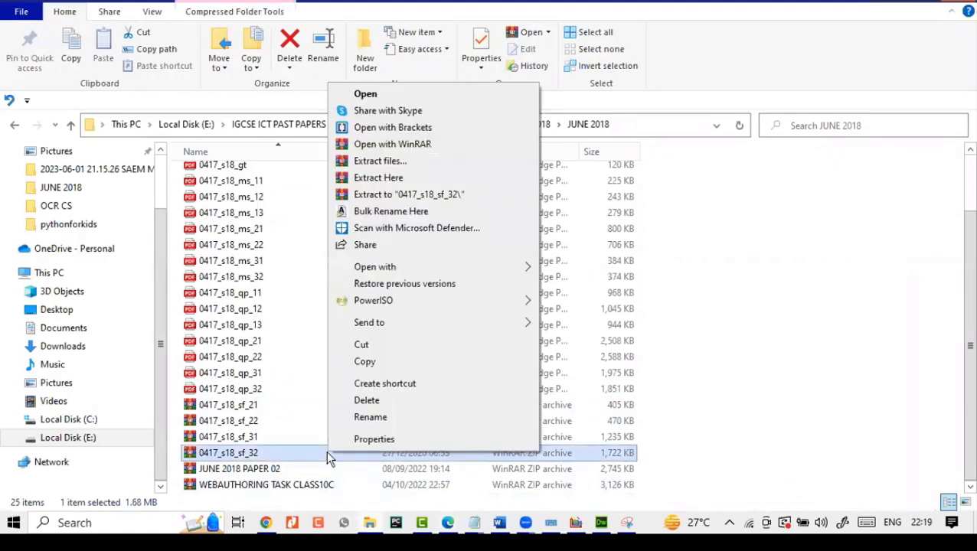
{"action": "left_click", "coordinate": [414, 194]}
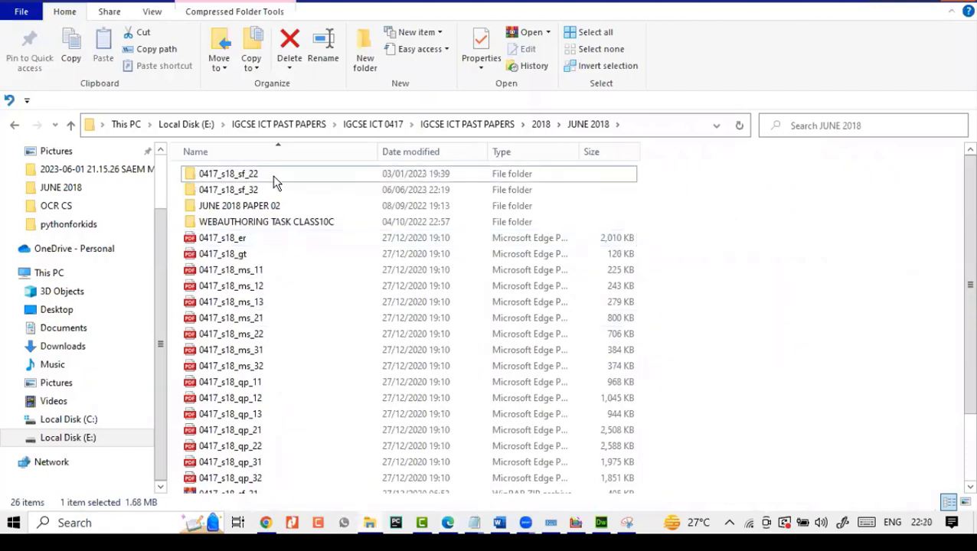
{"action": "double_click", "coordinate": [277, 174]}
{"action": "double_click", "coordinate": [277, 174]}
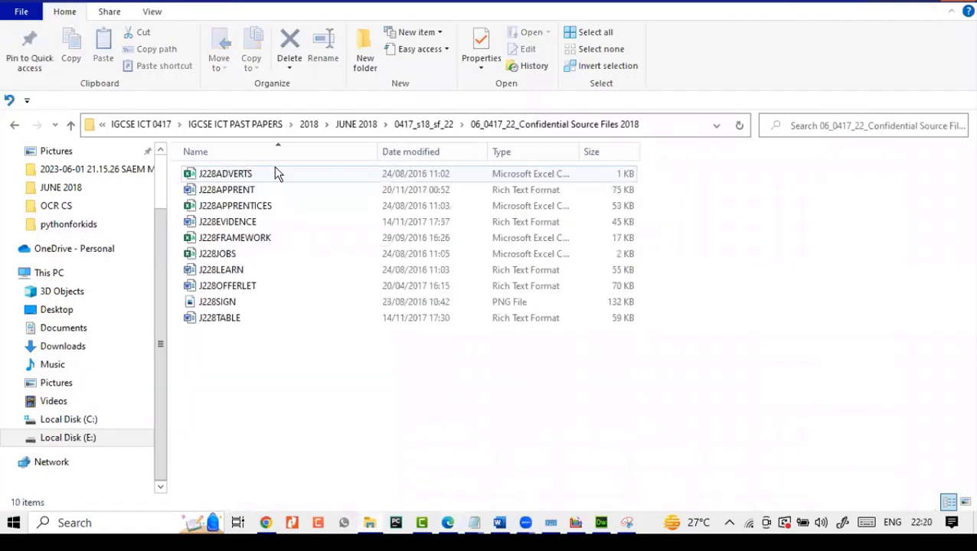
{"action": "left_click", "coordinate": [449, 525]}
{"action": "key", "text": "alt+Tab"}
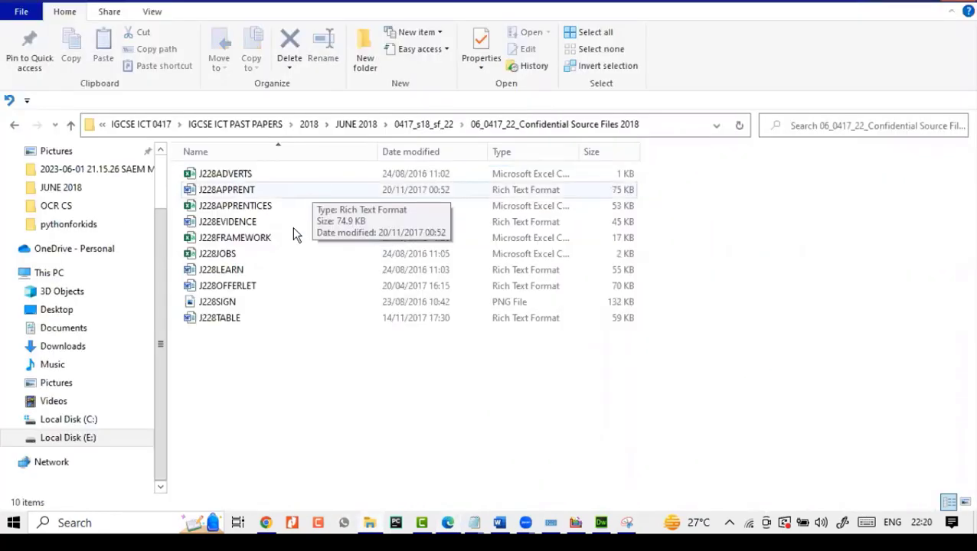
{"action": "left_click", "coordinate": [15, 126]}
{"action": "key", "text": "alt+Left"}
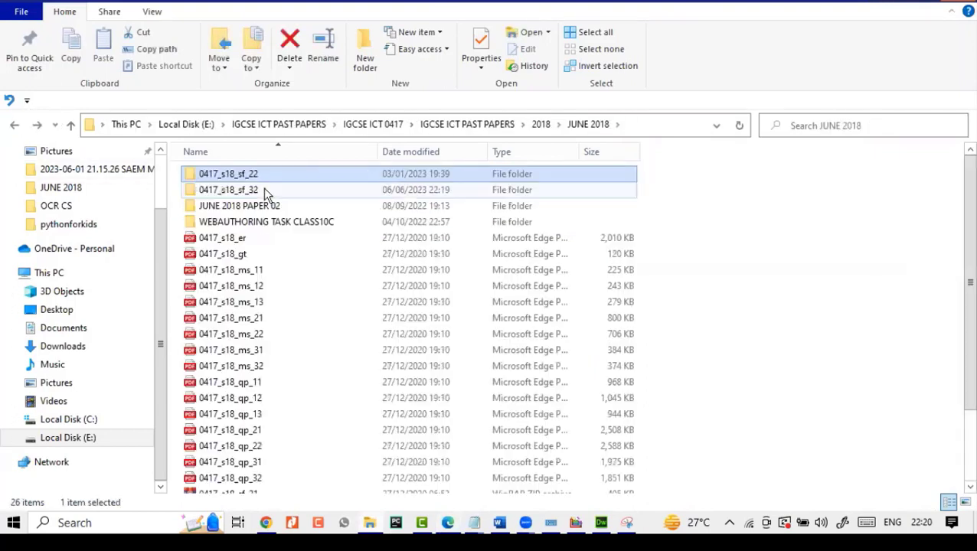
Open the j1832booking file from the 06_0417_32_Confidential Source Files 2018 folder inside 0417_s18_sf_32
{"action": "left_click", "coordinate": [264, 190]}
{"action": "key", "text": "Return"}
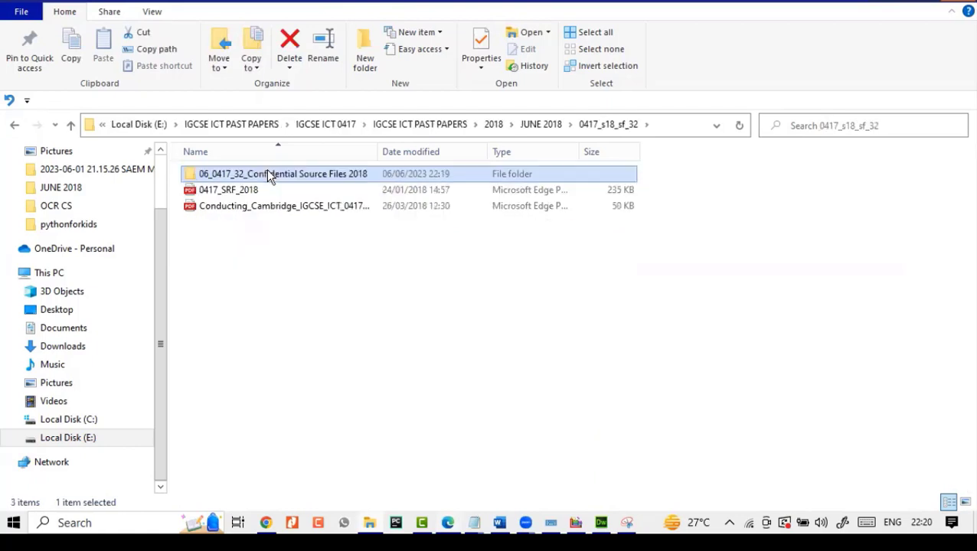
{"action": "double_click", "coordinate": [268, 174]}
{"action": "left_click", "coordinate": [268, 175]}
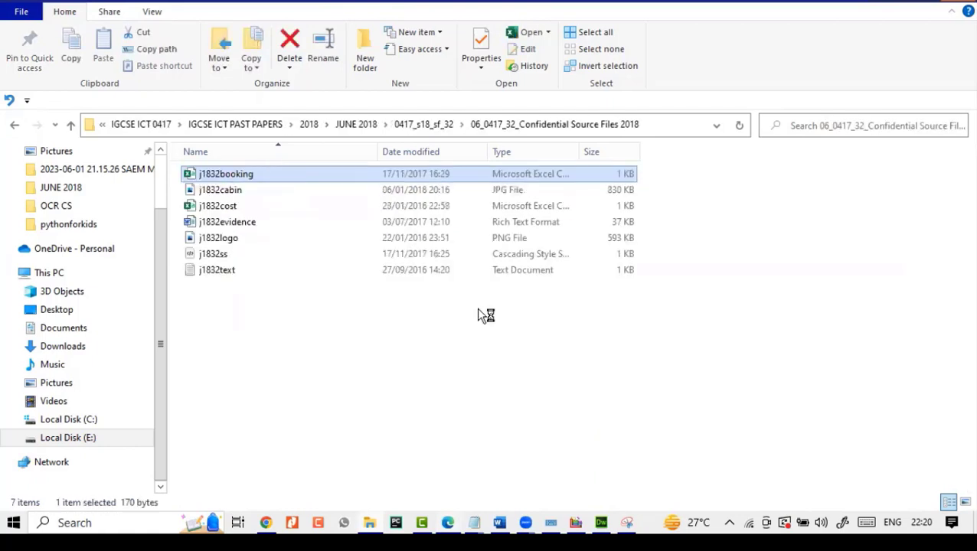
{"action": "key", "text": "Return"}
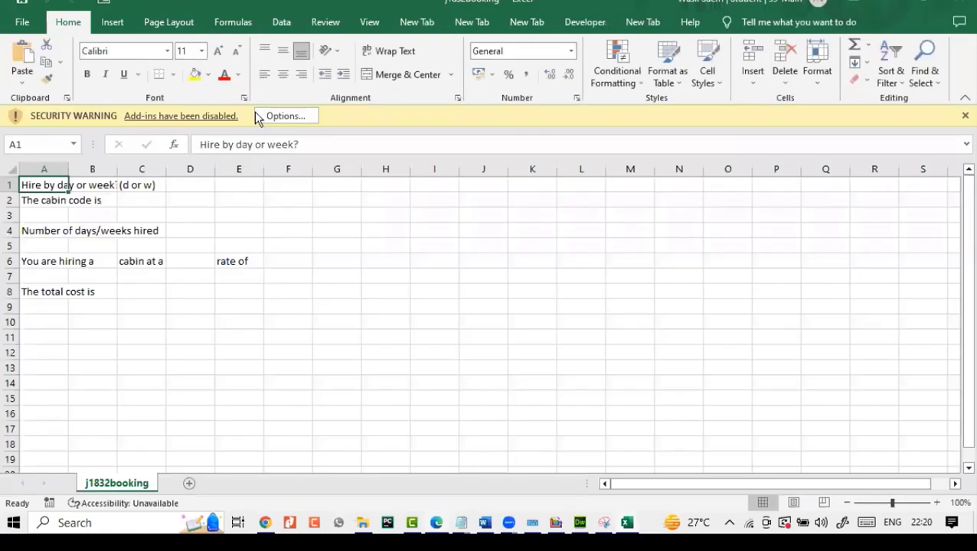
Dismiss the add-ins security warning and autofit all column widths in the j1832booking sheet
{"action": "left_click", "coordinate": [258, 117]}
{"action": "key", "text": "Return"}
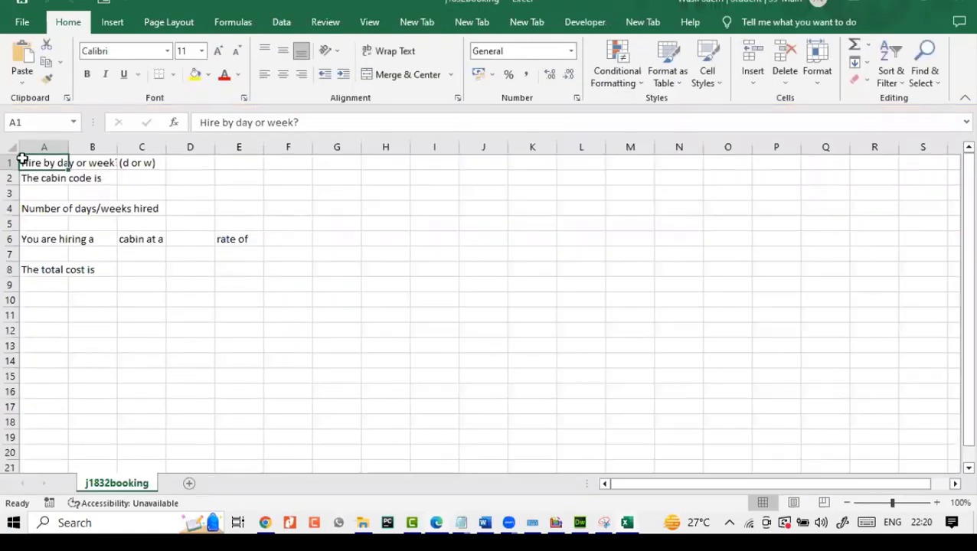
{"action": "left_click", "coordinate": [10, 148]}
{"action": "double_click", "coordinate": [67, 150]}
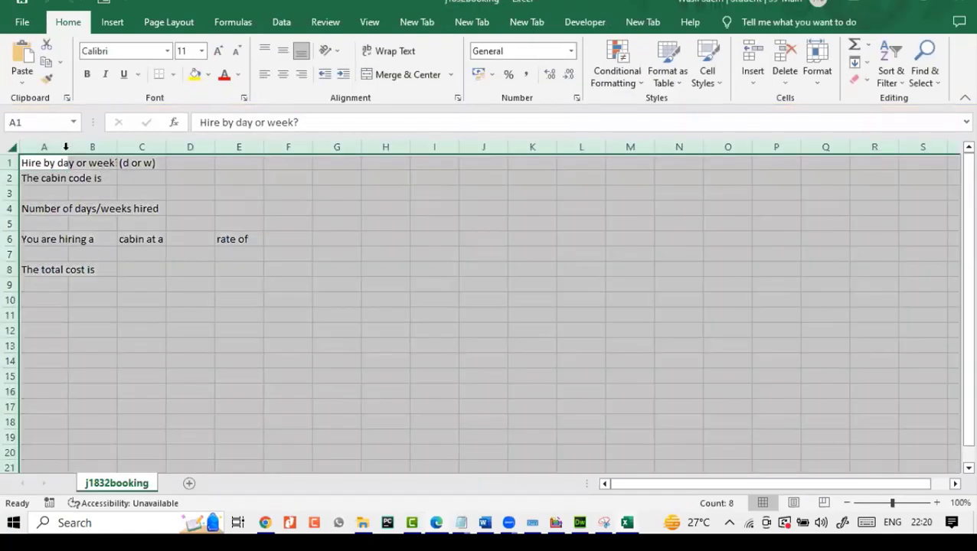
Open the j1832cost file from the same source files folder and autofit all its column widths
{"action": "left_click", "coordinate": [371, 523]}
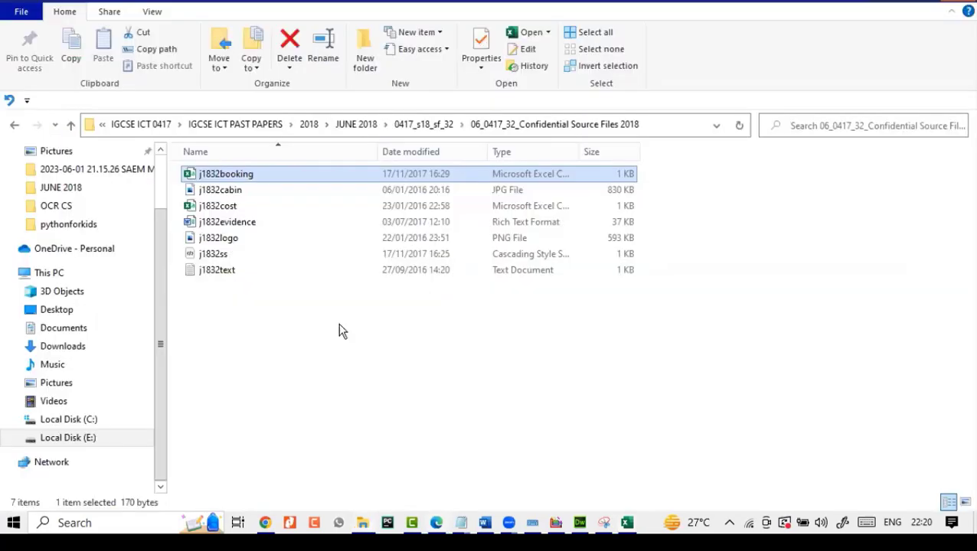
{"action": "left_click", "coordinate": [357, 207]}
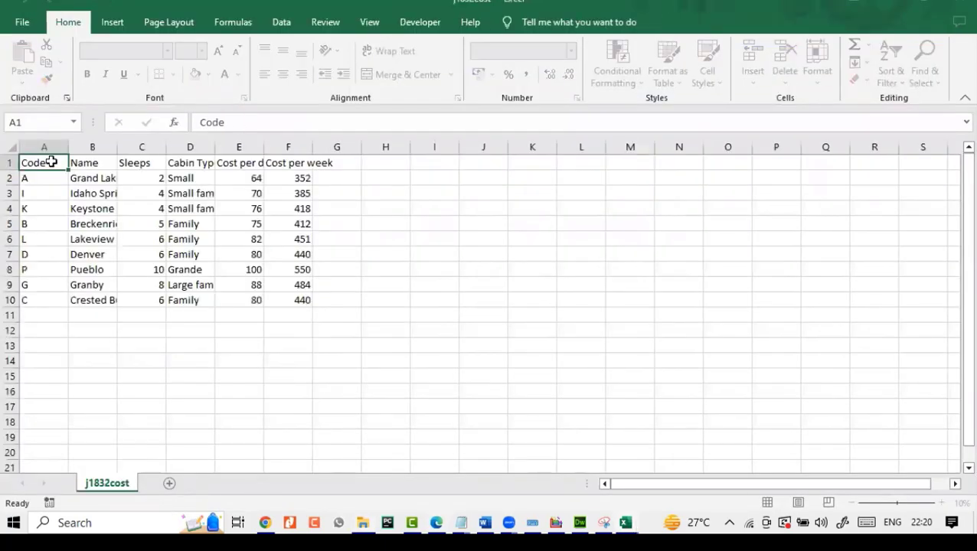
{"action": "key", "text": "ctrl+a"}
{"action": "double_click", "coordinate": [68, 146]}
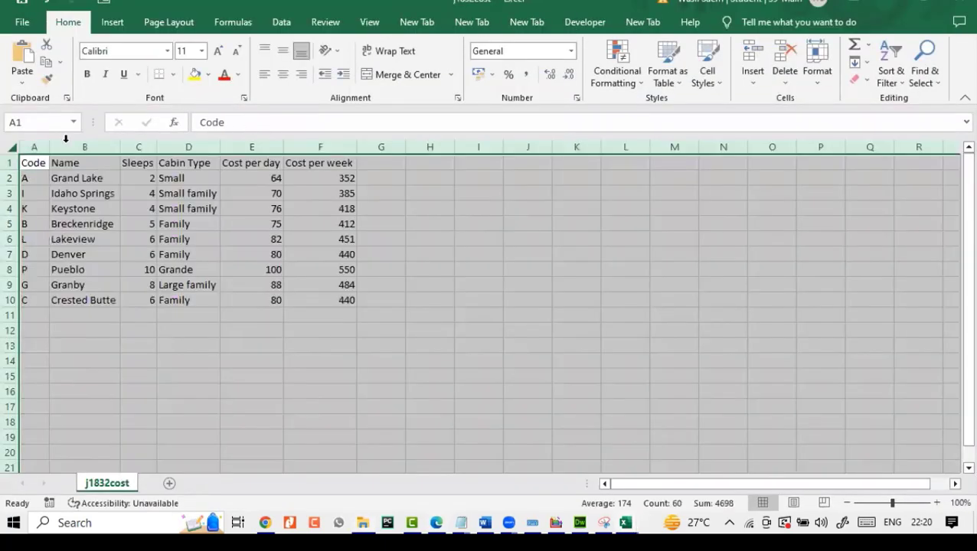
{"action": "left_click", "coordinate": [356, 351]}
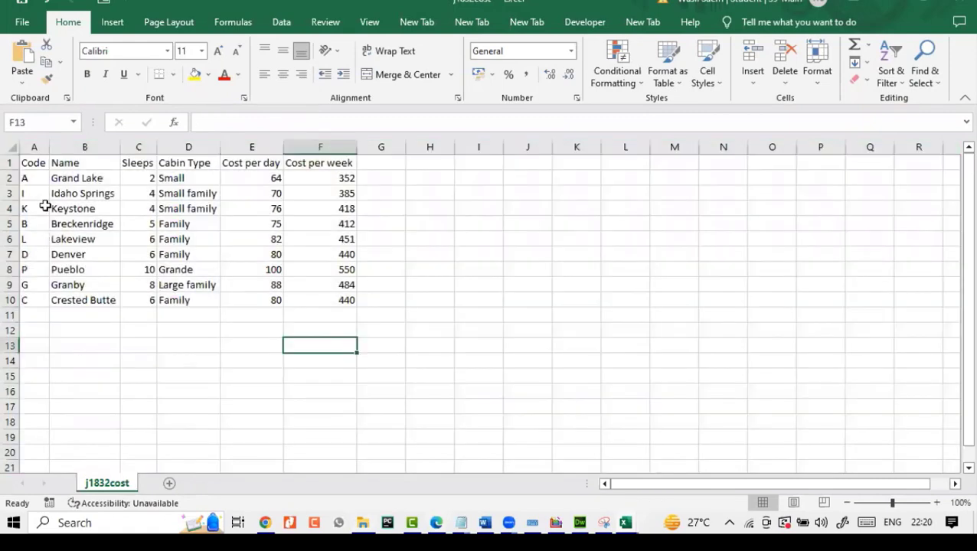
Examine the cabin codes, names, sleeping capacities, cabin types and daily and weekly costs in j1832cost
{"action": "left_click_drag", "start_coordinate": [37, 176], "coordinate": [36, 292]}
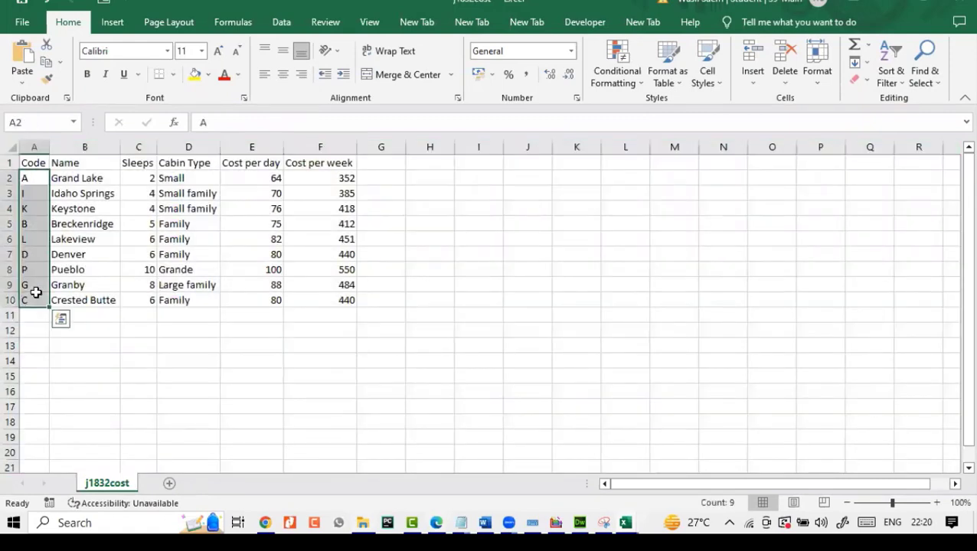
{"action": "left_click", "coordinate": [135, 344]}
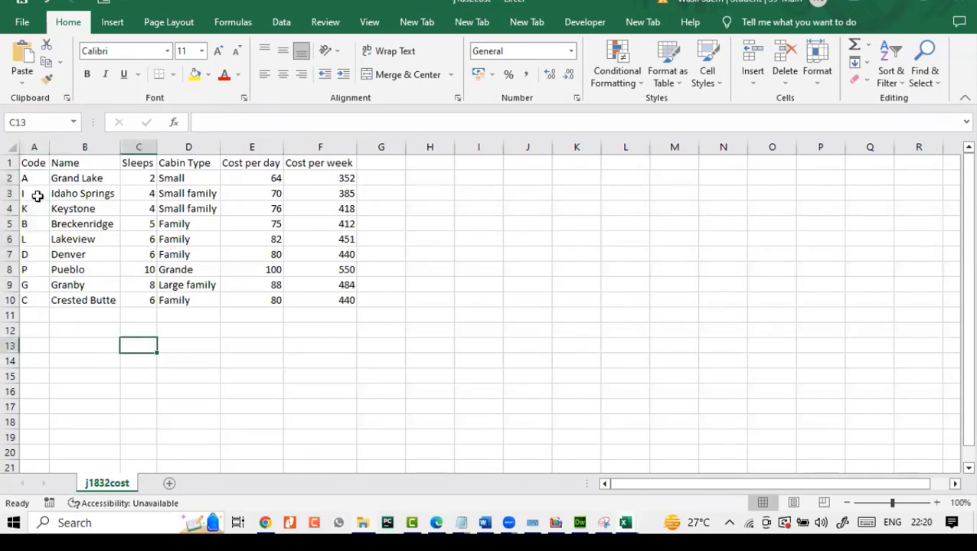
{"action": "left_click_drag", "start_coordinate": [28, 179], "coordinate": [31, 265]}
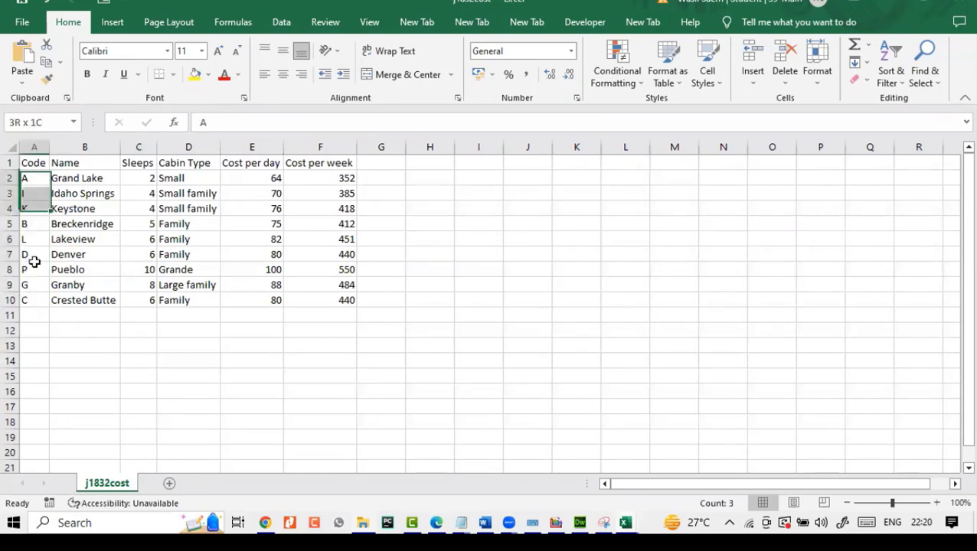
{"action": "left_click_drag", "start_coordinate": [77, 178], "coordinate": [84, 254]}
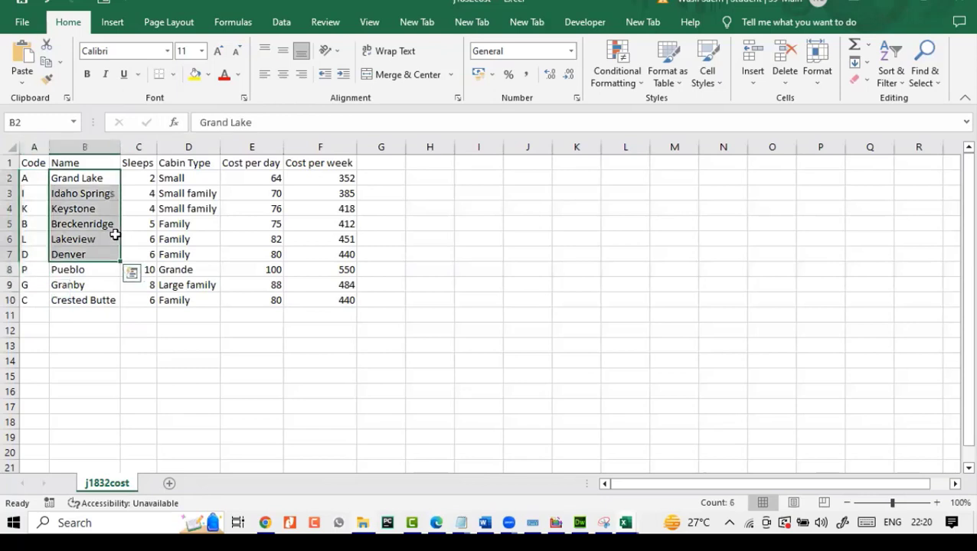
{"action": "left_click", "coordinate": [136, 209]}
{"action": "left_click", "coordinate": [138, 180]}
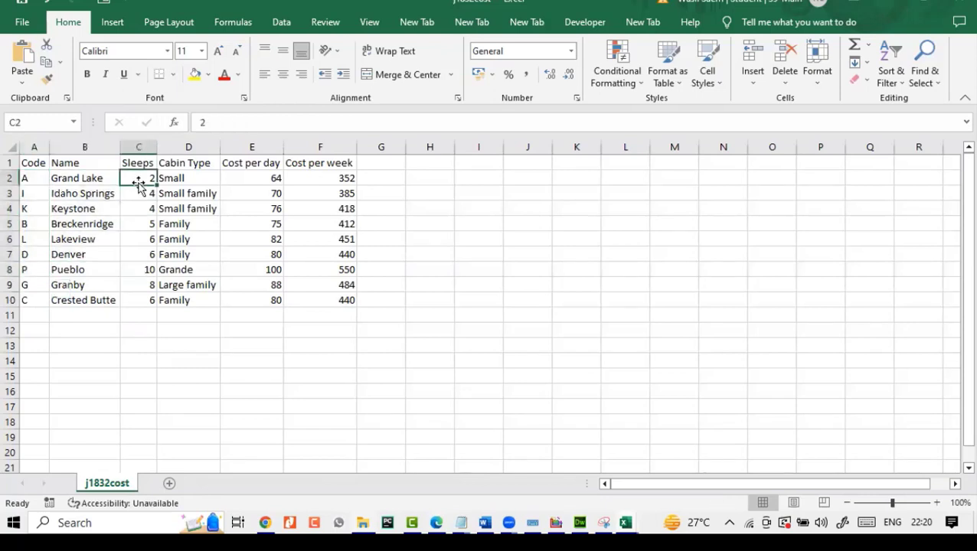
{"action": "left_click", "coordinate": [137, 194]}
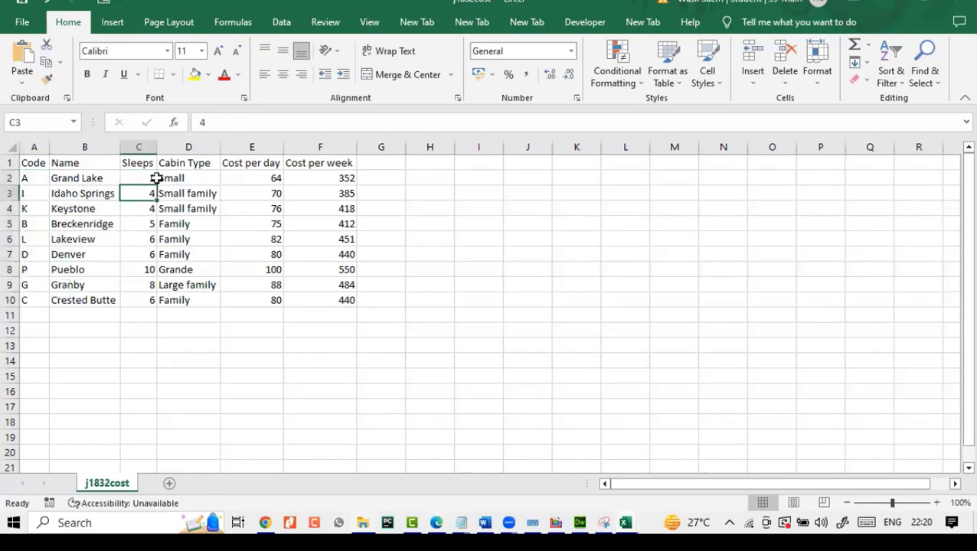
{"action": "left_click", "coordinate": [214, 177]}
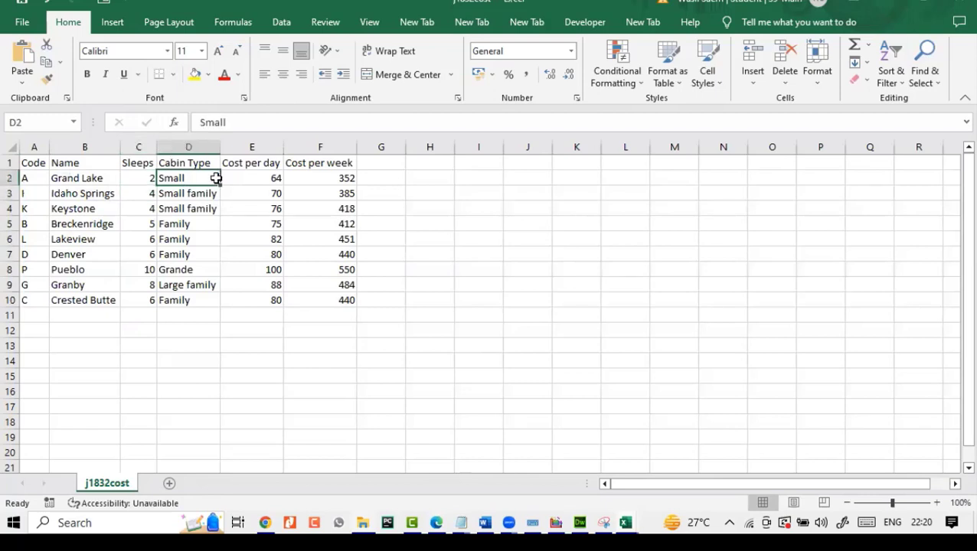
{"action": "left_click", "coordinate": [236, 179]}
{"action": "left_click", "coordinate": [314, 176]}
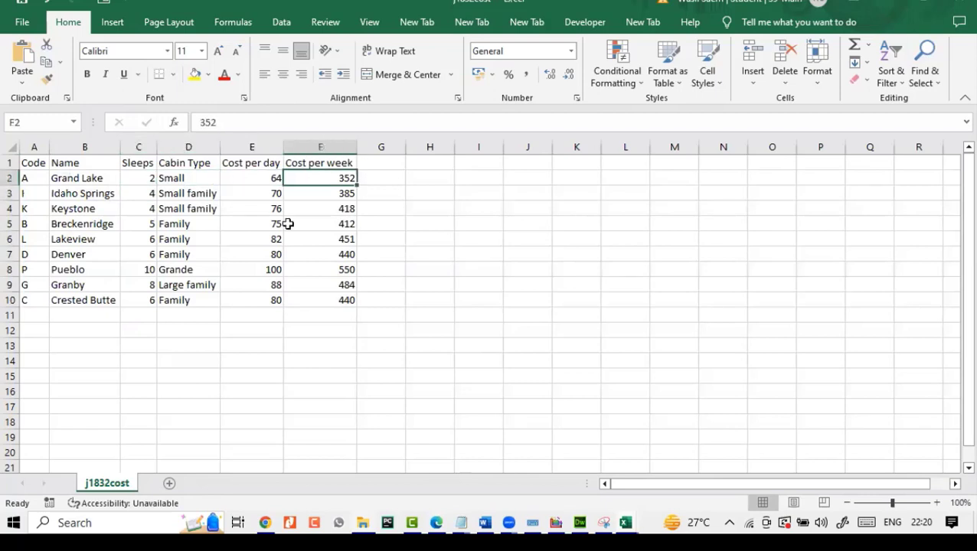
{"action": "left_click", "coordinate": [32, 240]}
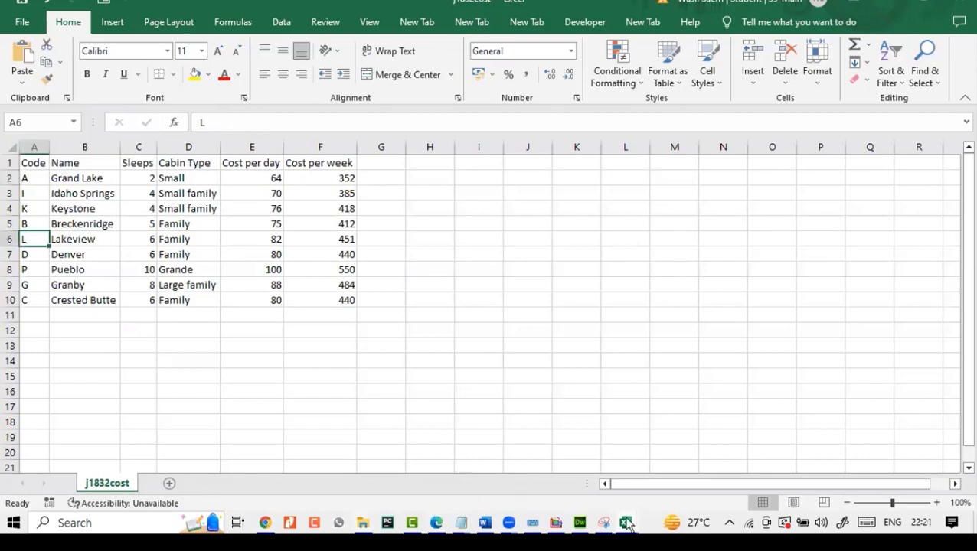
Review the j1832booking sheet and the question 14 instructions with the target layout in the exam paper in Edge
{"action": "left_click", "coordinate": [574, 463]}
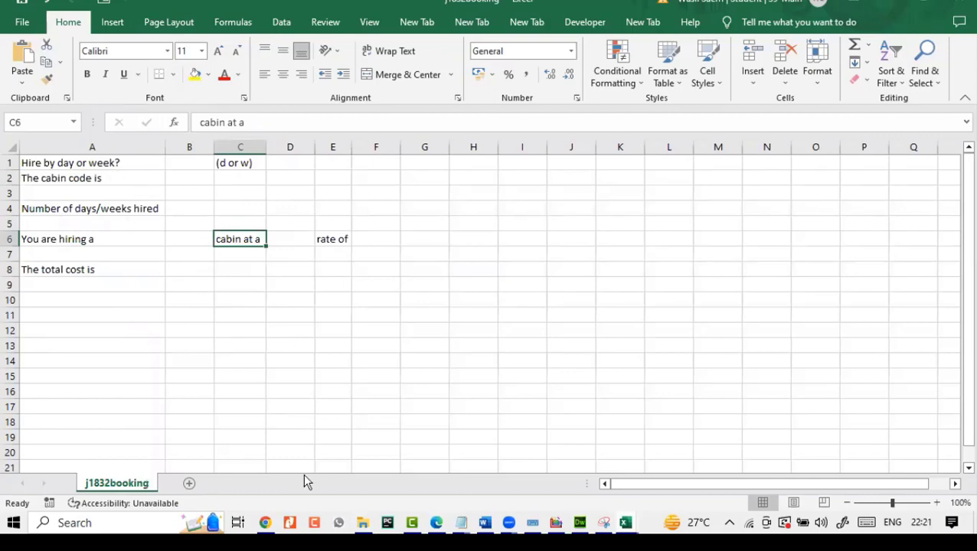
{"action": "mouse_move", "coordinate": [436, 522]}
{"action": "left_click", "coordinate": [427, 460]}
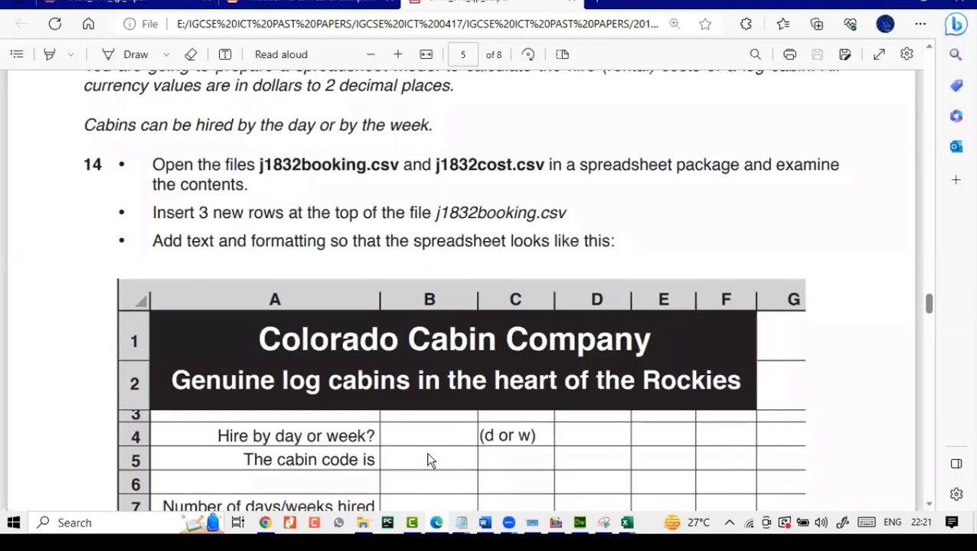
{"action": "scroll", "coordinate": [426, 451], "scroll_direction": "down", "scroll_amount": 1}
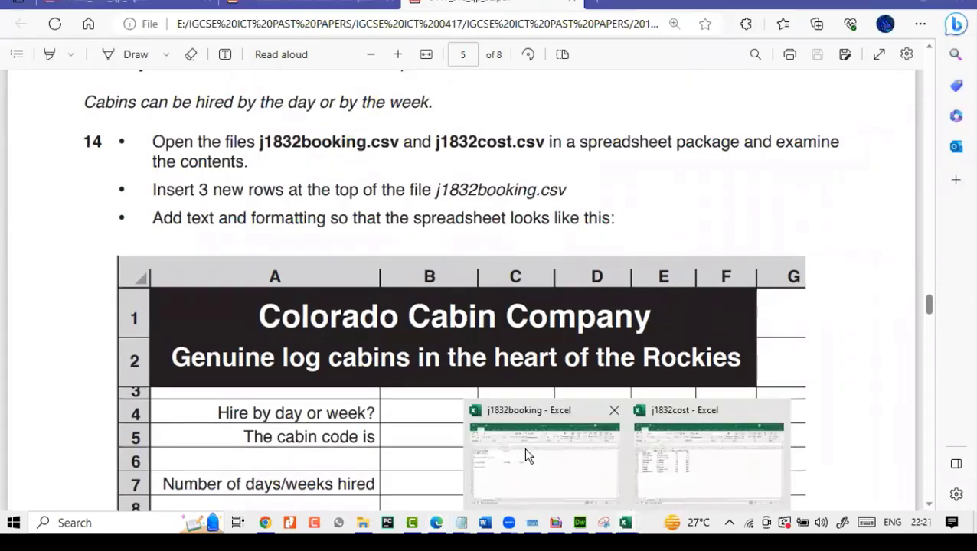
Insert three new rows at the top of the j1832booking sheet in Excel and return to the exam paper in Edge
{"action": "left_click", "coordinate": [525, 452]}
{"action": "left_click", "coordinate": [11, 162]}
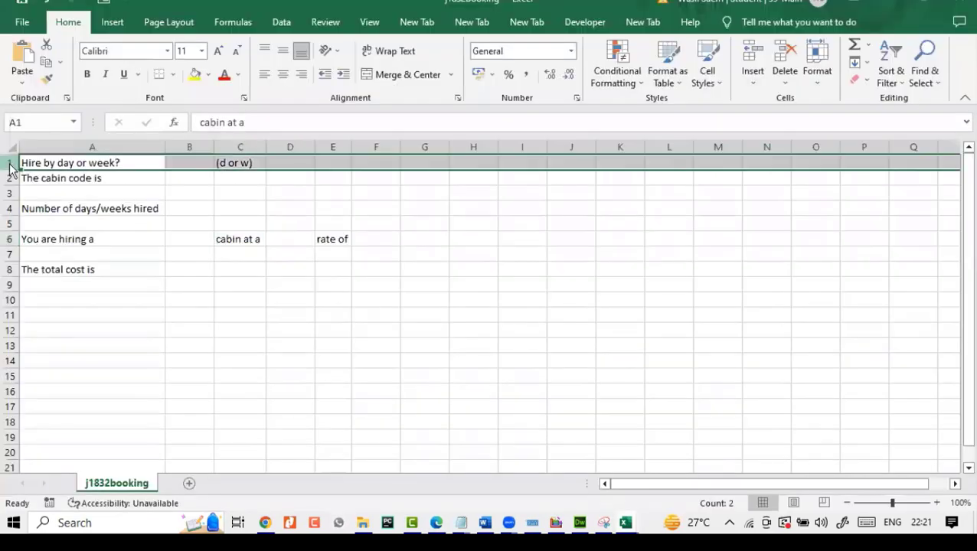
{"action": "right_click", "coordinate": [12, 164]}
{"action": "left_click", "coordinate": [47, 297]}
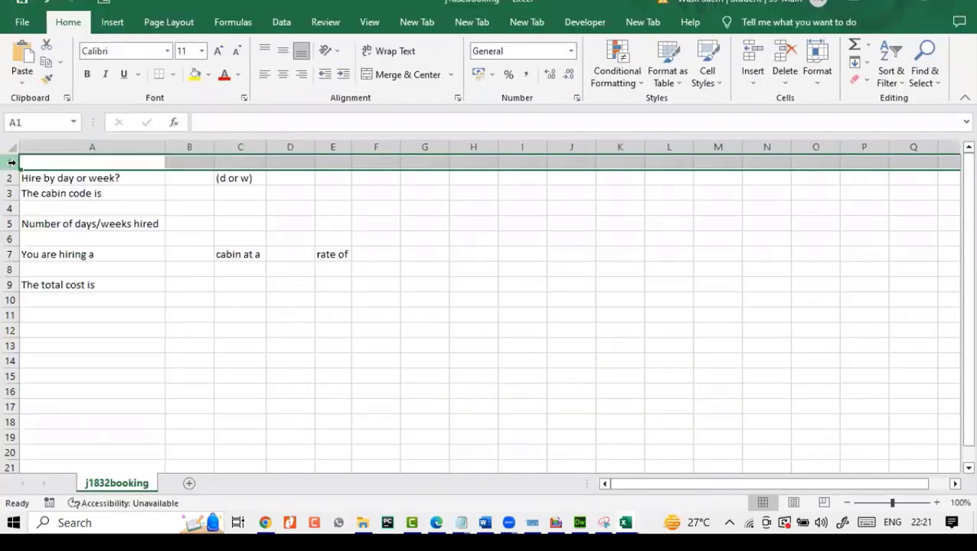
{"action": "right_click", "coordinate": [15, 164]}
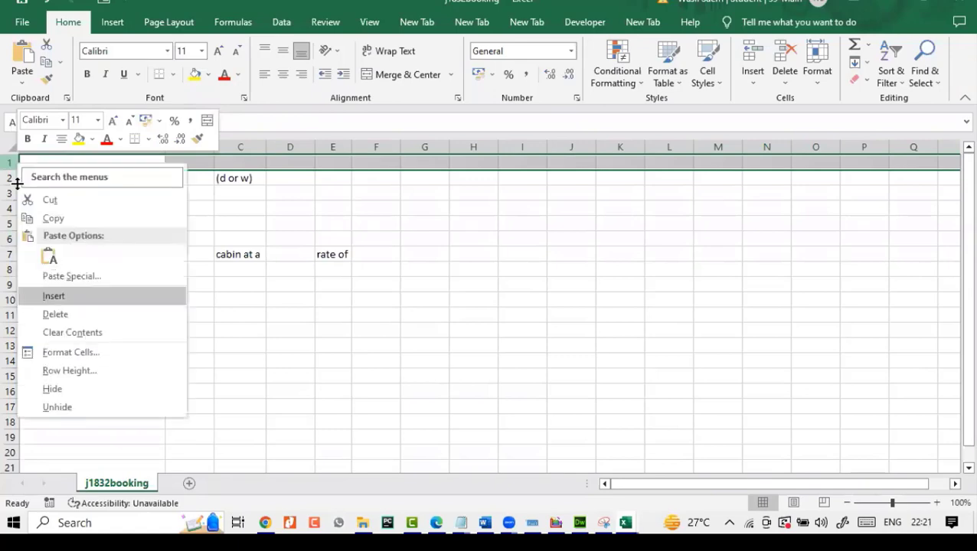
{"action": "key", "text": "i"}
{"action": "right_click", "coordinate": [18, 167]}
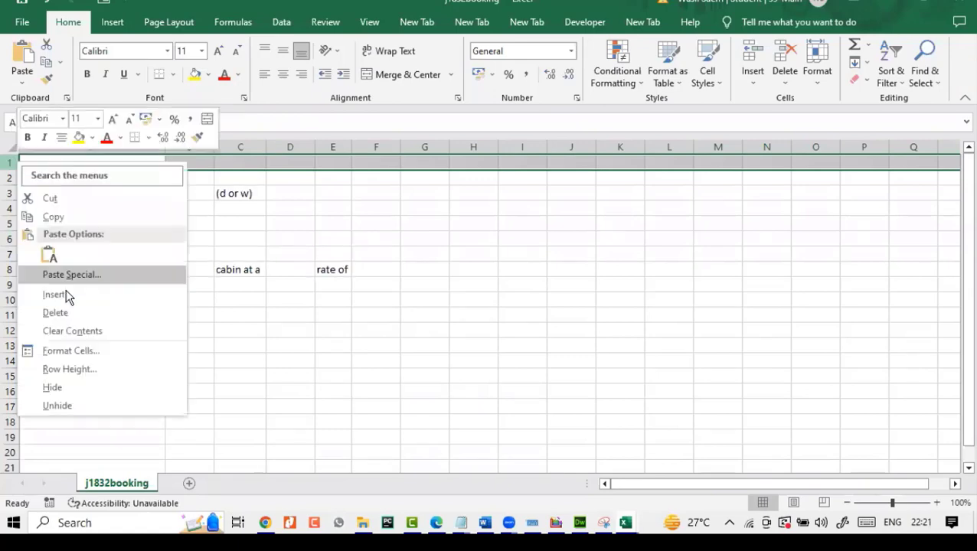
{"action": "left_click", "coordinate": [67, 292]}
{"action": "left_click", "coordinate": [76, 375]}
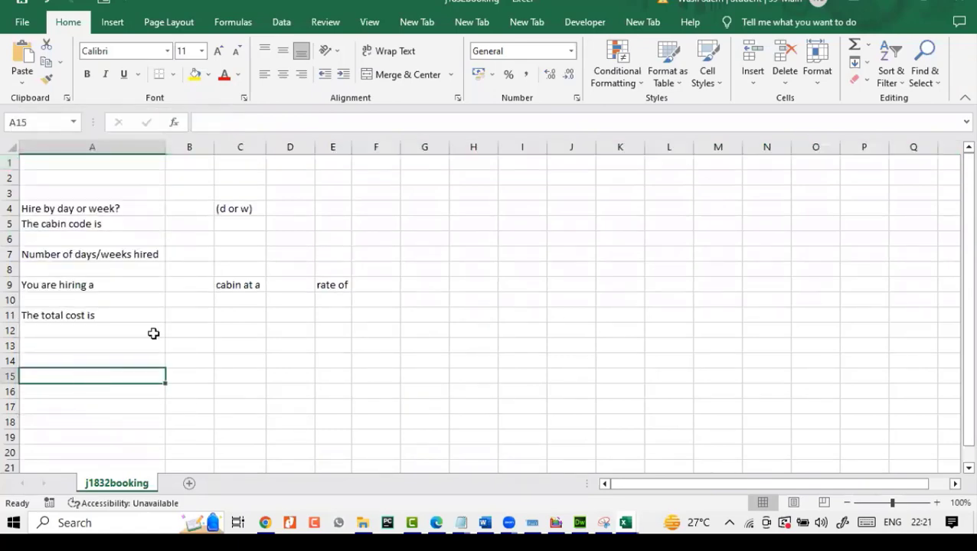
{"action": "left_click", "coordinate": [436, 522]}
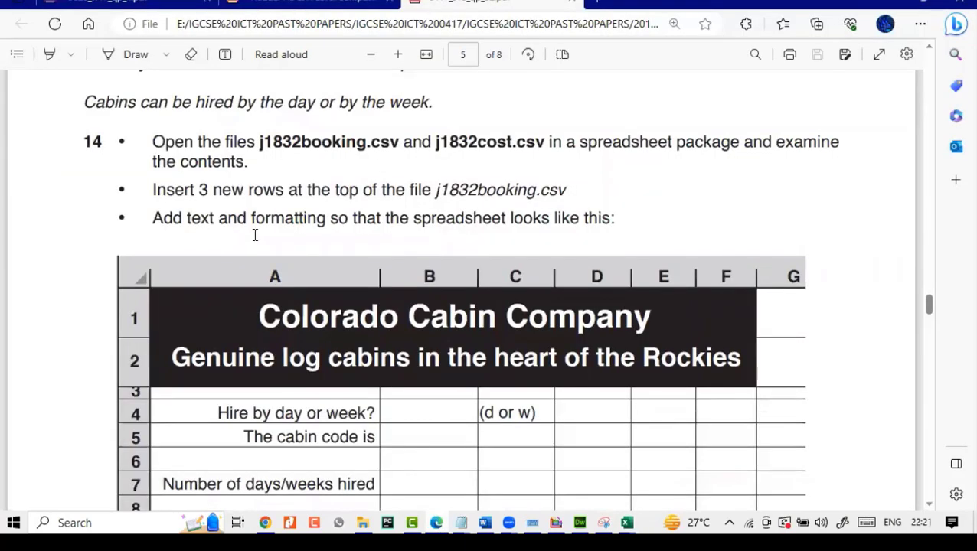
{"action": "scroll", "coordinate": [406, 309], "scroll_direction": "down", "scroll_amount": 3}
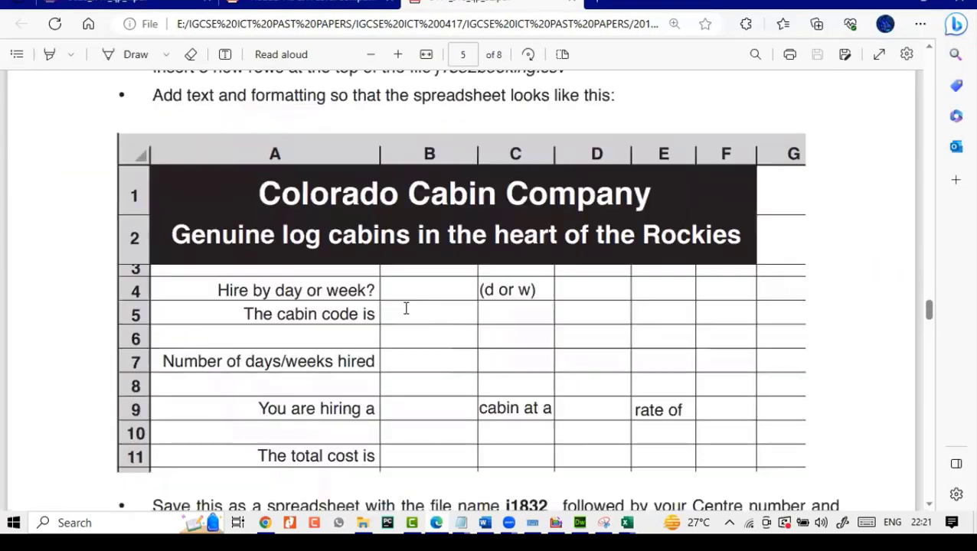
{"action": "left_click_drag", "start_coordinate": [260, 191], "coordinate": [738, 235]}
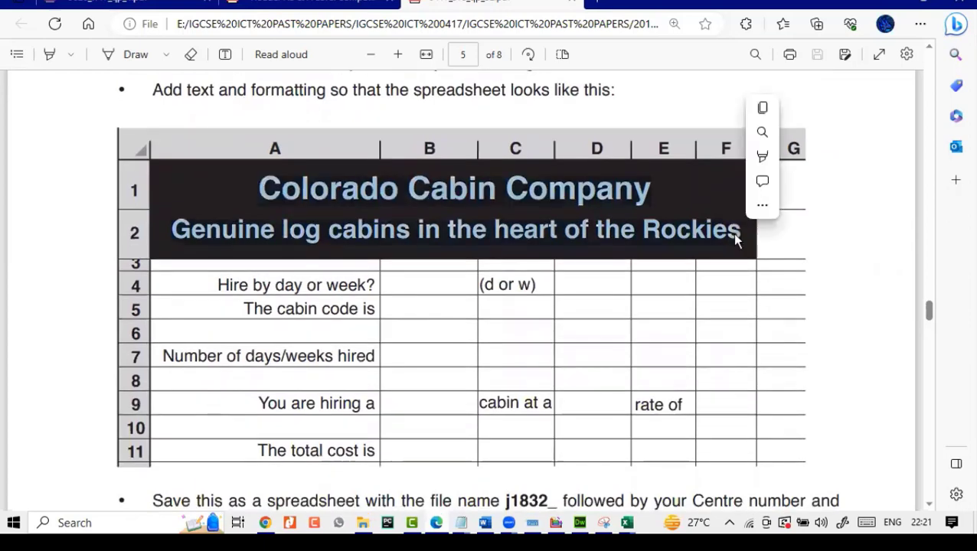
{"action": "left_click", "coordinate": [765, 111]}
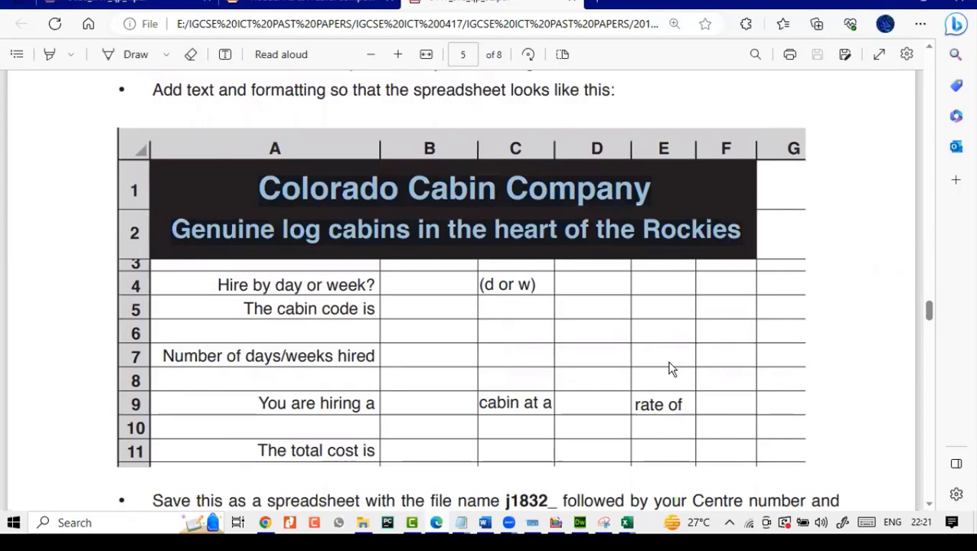
{"action": "left_click", "coordinate": [484, 313]}
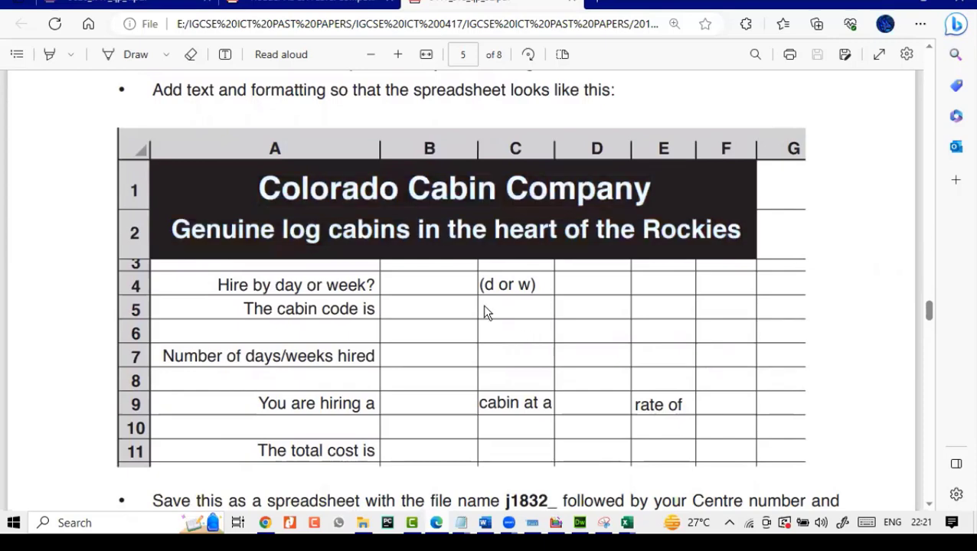
Copy the title "Colorado Cabin Company" from the target layout in the exam paper
{"action": "left_click_drag", "start_coordinate": [266, 187], "coordinate": [651, 193]}
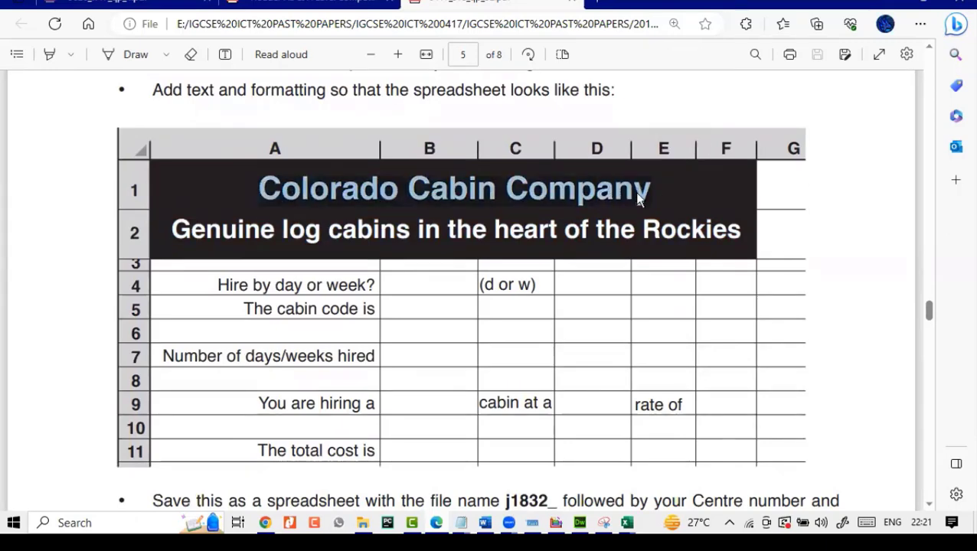
{"action": "right_click", "coordinate": [580, 211]}
{"action": "left_click", "coordinate": [550, 240]}
Switch to j1832booking in Excel, merge and centre A1:F1, and paste the title "Colorado Cabin Company" into it
{"action": "mouse_move", "coordinate": [631, 524]}
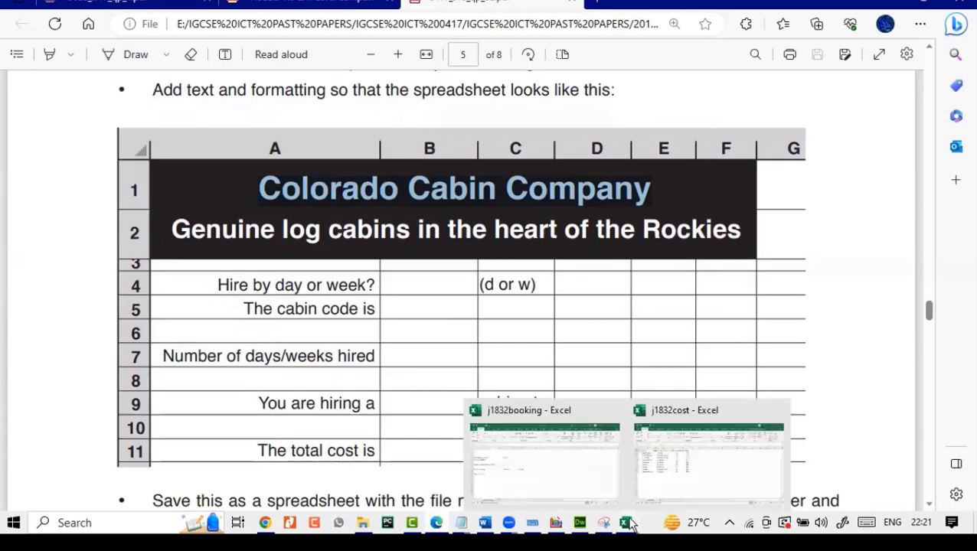
{"action": "left_click", "coordinate": [559, 466]}
{"action": "left_click_drag", "start_coordinate": [157, 163], "coordinate": [374, 157]}
{"action": "key", "text": "alt+h"}
{"action": "key", "text": "m"}
{"action": "key", "text": "c"}
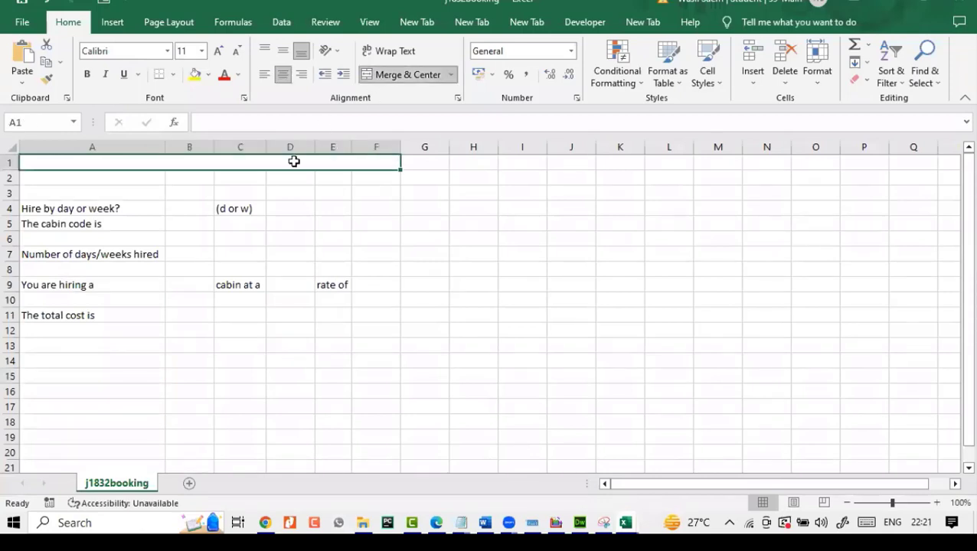
{"action": "right_click", "coordinate": [288, 112]}
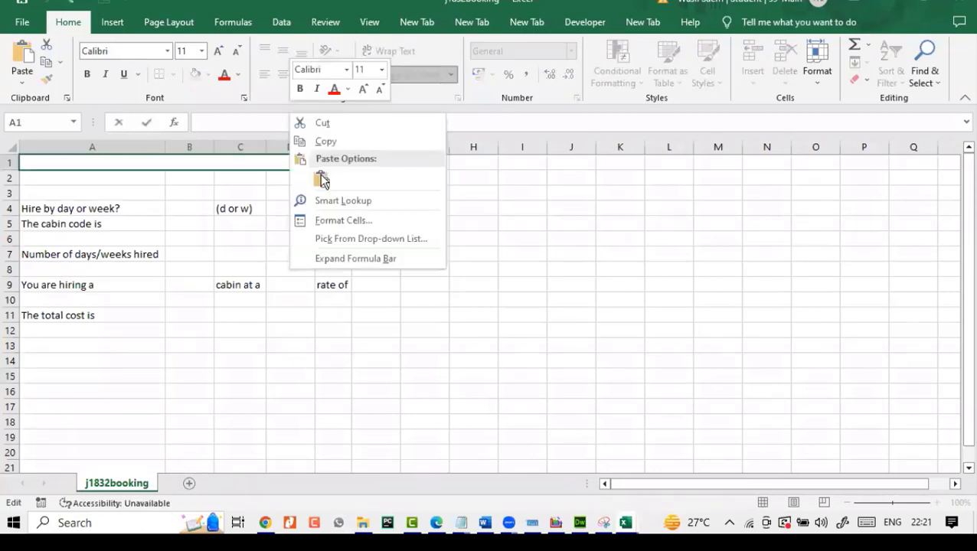
{"action": "left_click", "coordinate": [320, 178]}
{"action": "left_click", "coordinate": [312, 190]}
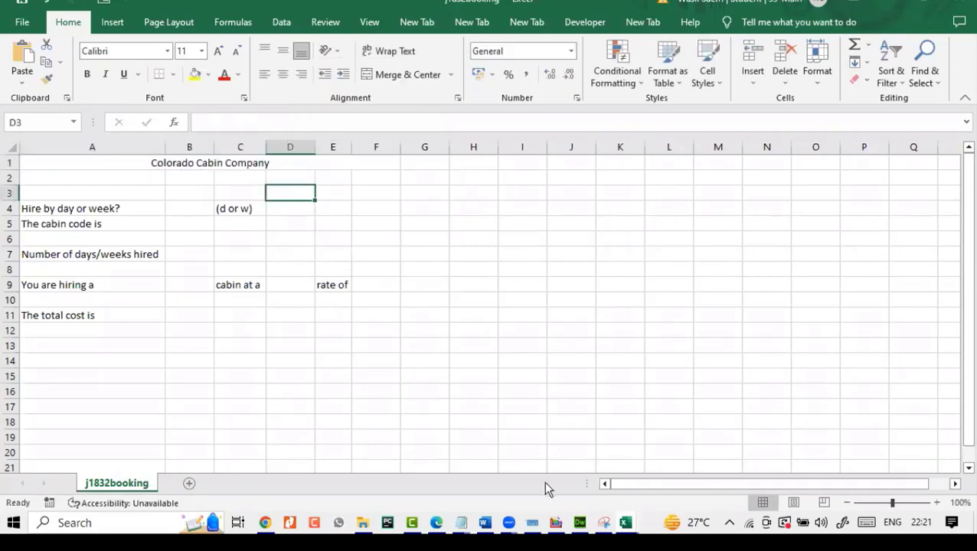
Copy the subtitle "Genuine log cabins in the heart of the Rockies" from the exam paper in Edge and return to j1832booking in Excel
{"action": "left_click", "coordinate": [437, 522]}
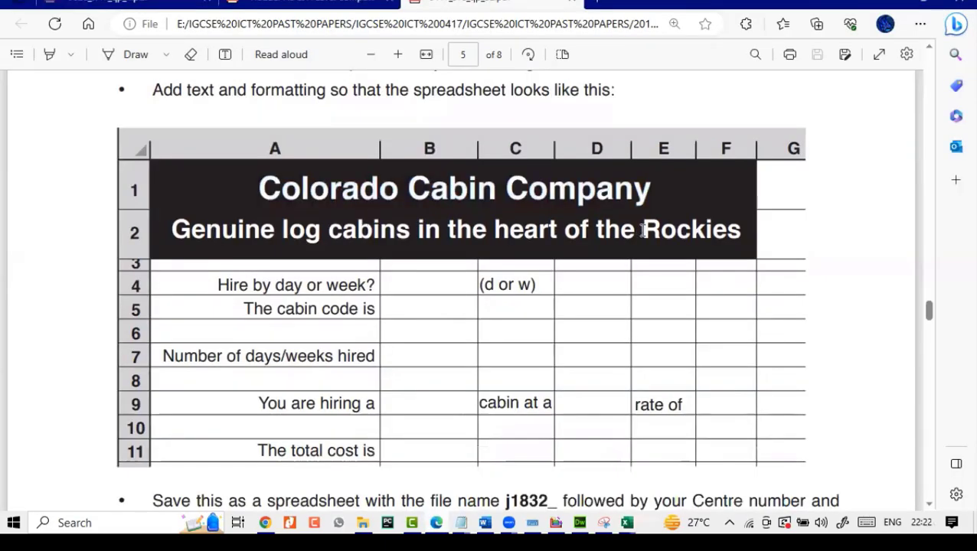
{"action": "left_click_drag", "start_coordinate": [748, 234], "coordinate": [770, 109]}
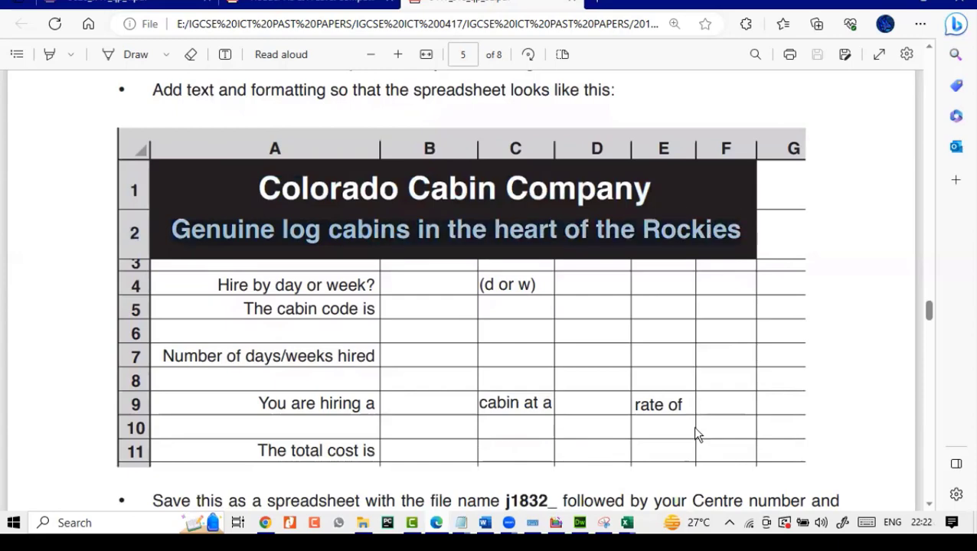
{"action": "mouse_move", "coordinate": [627, 523]}
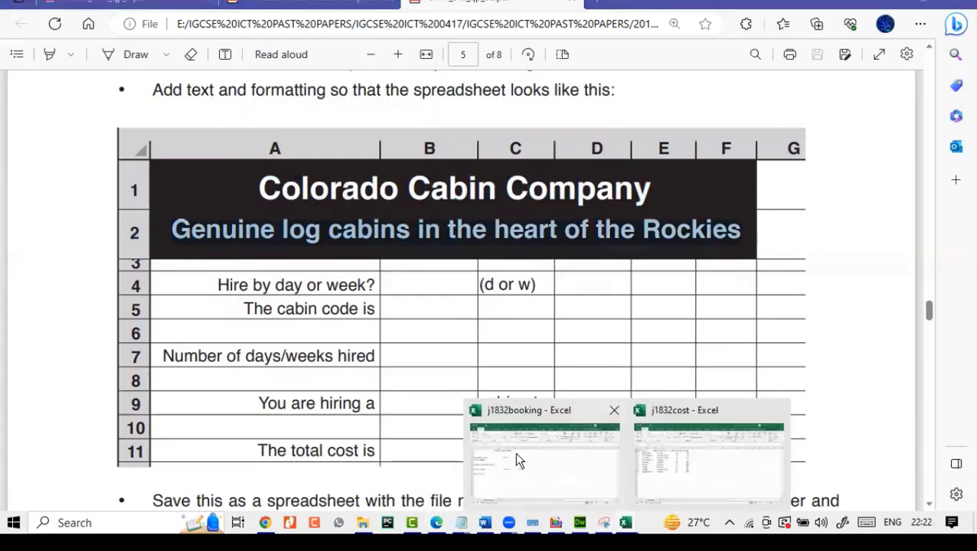
{"action": "left_click", "coordinate": [521, 459]}
{"action": "mouse_move", "coordinate": [76, 193]}
{"action": "left_mouse_down"}
{"action": "mouse_move", "coordinate": [421, 199]}
{"action": "mouse_move", "coordinate": [375, 196]}
{"action": "left_mouse_up"}
{"action": "left_click", "coordinate": [386, 78]}
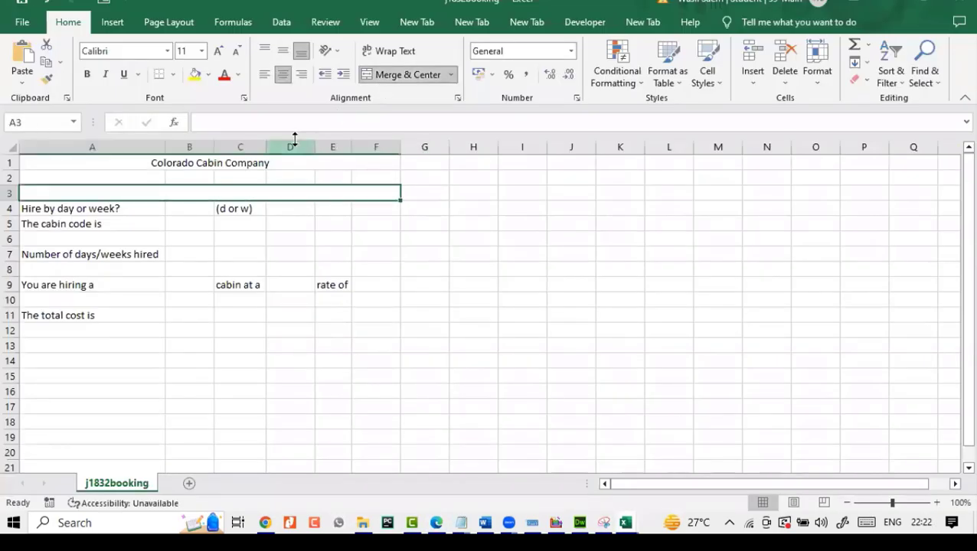
{"action": "right_click", "coordinate": [298, 127]}
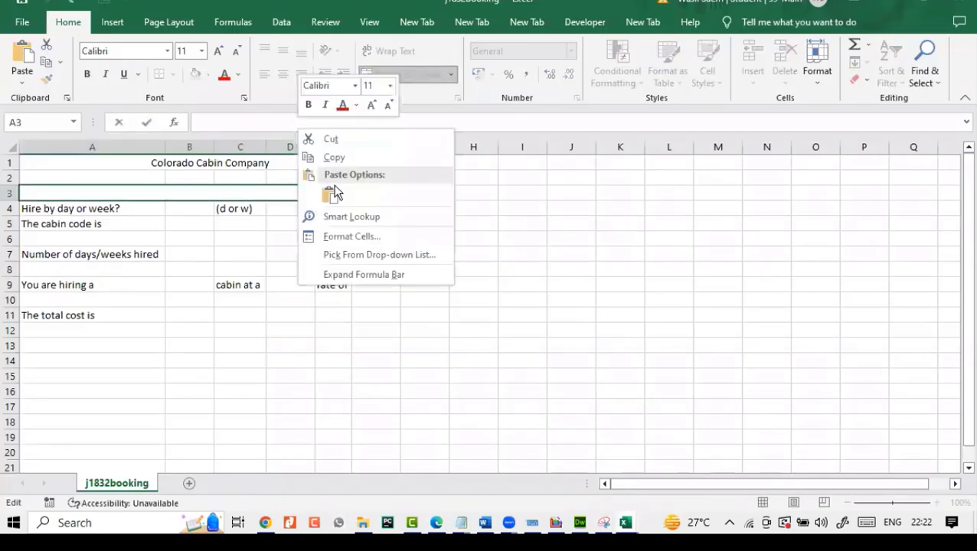
{"action": "left_click", "coordinate": [333, 193]}
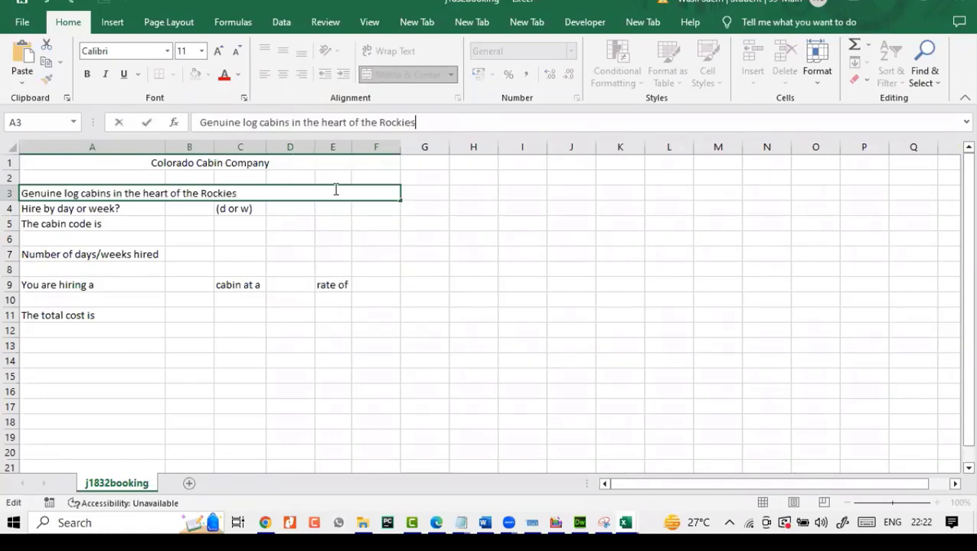
{"action": "key", "text": "ctrl+z"}
{"action": "key", "text": "ctrl+v"}
{"action": "key", "text": "ctrl+z"}
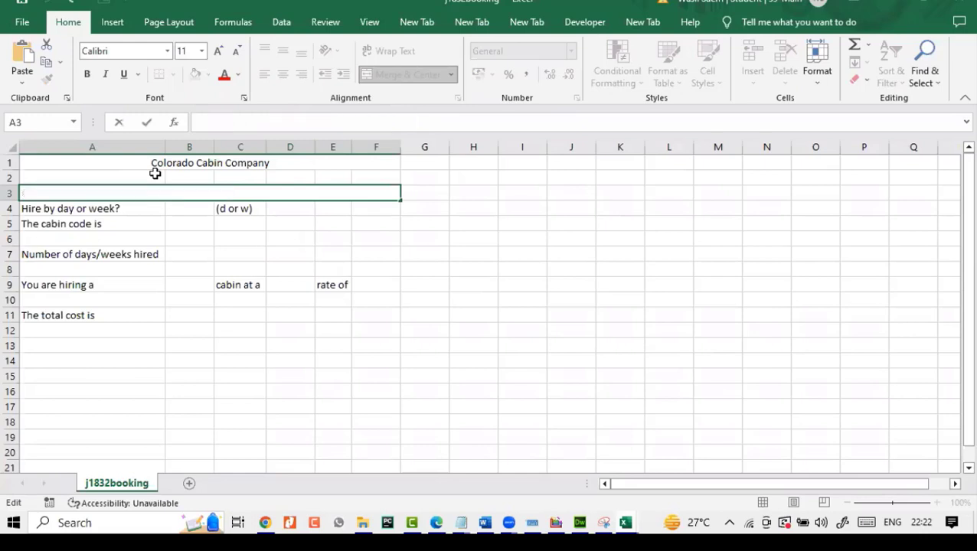
{"action": "key", "text": "ctrl+v"}
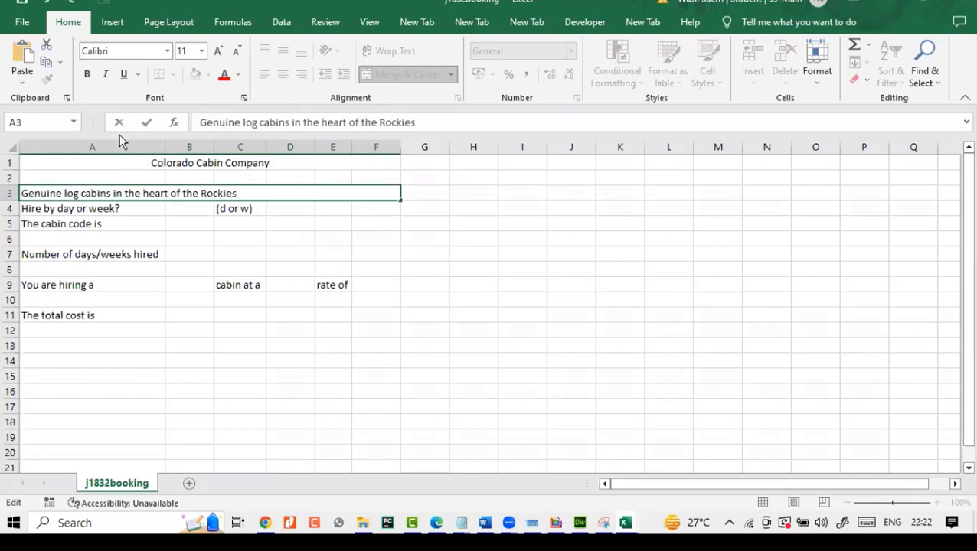
{"action": "key", "text": "Escape"}
{"action": "key", "text": "ctrl+z"}
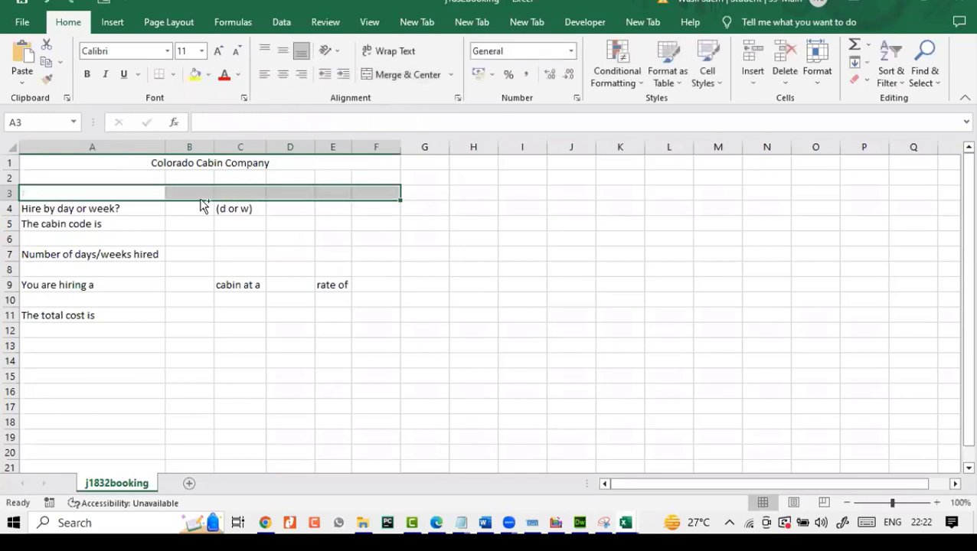
Merge and centre A2:F2 and paste the subtitle "Genuine log cabins in the heart of the Rockies" into it
{"action": "left_click_drag", "start_coordinate": [154, 177], "coordinate": [349, 175]}
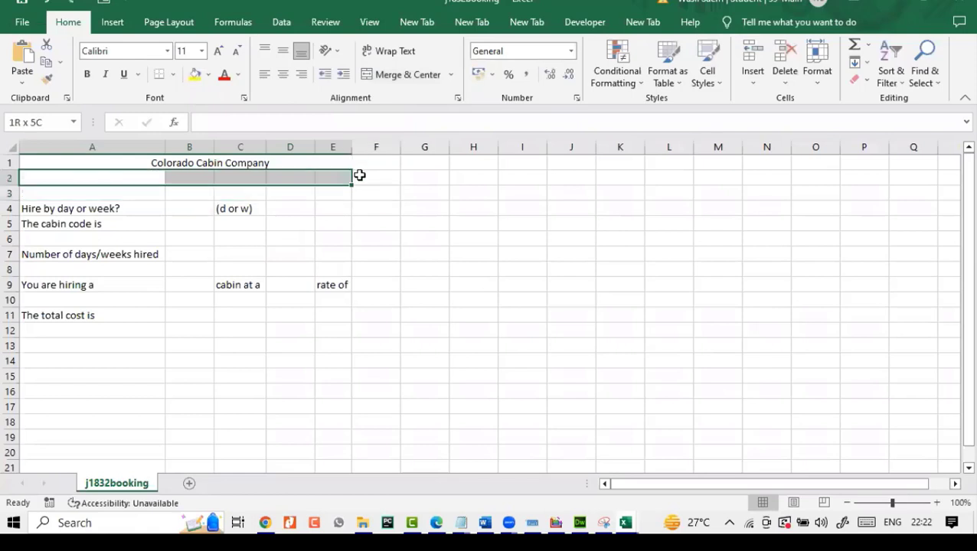
{"action": "left_click", "coordinate": [428, 78]}
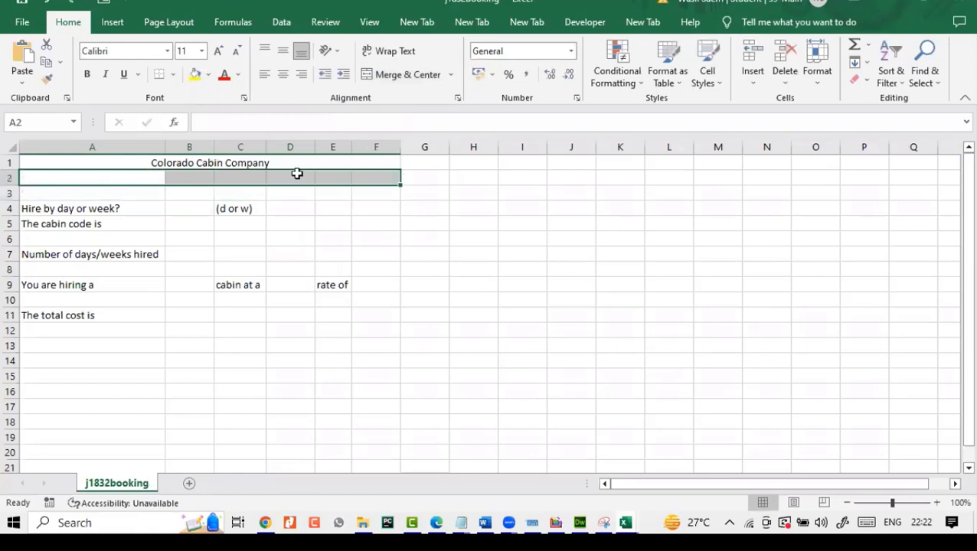
{"action": "right_click", "coordinate": [279, 128]}
{"action": "left_click", "coordinate": [310, 192]}
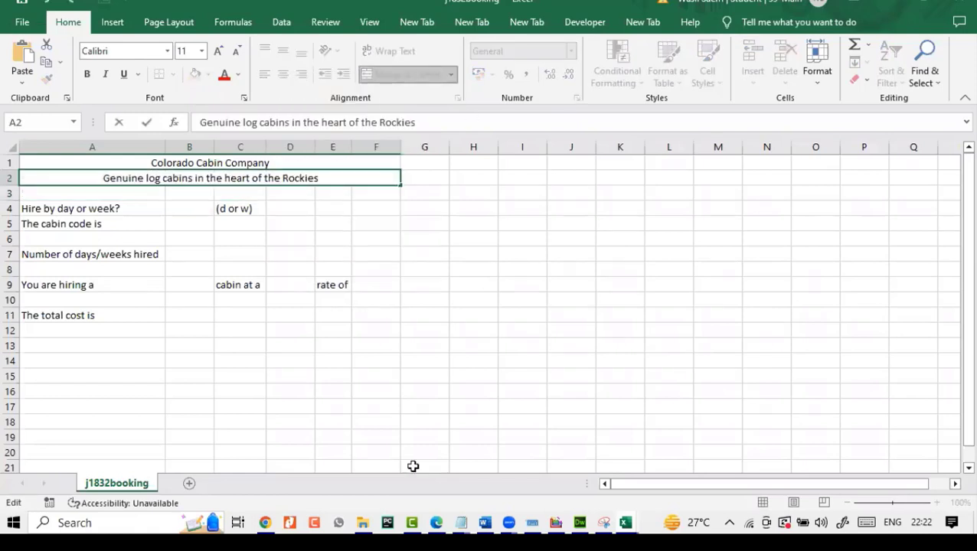
Check the target layout in Edge, and give the two heading rows of j1832booking in Excel a black fill and white text
{"action": "left_click", "coordinate": [437, 523]}
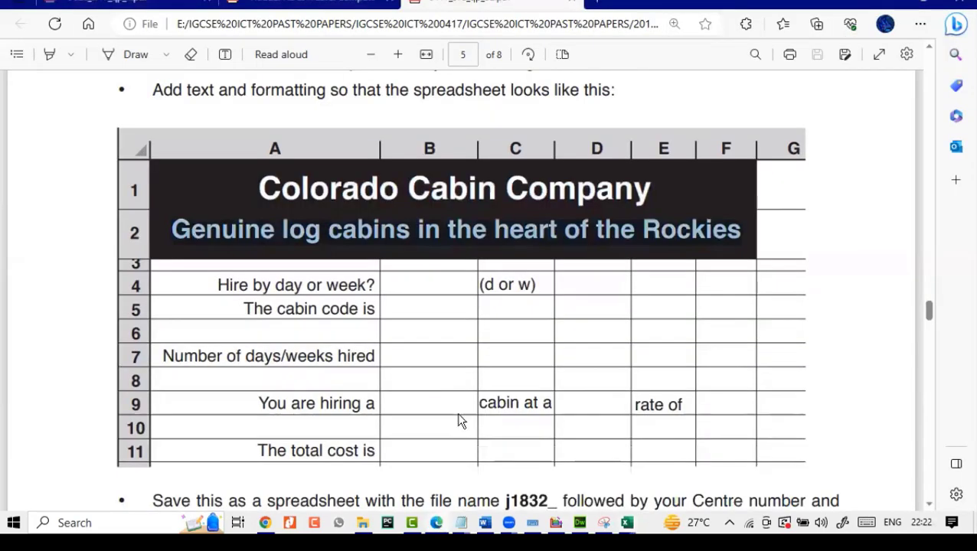
{"action": "scroll", "coordinate": [459, 420], "scroll_direction": "down", "scroll_amount": 2}
{"action": "scroll", "coordinate": [462, 421], "scroll_direction": "up", "scroll_amount": 1}
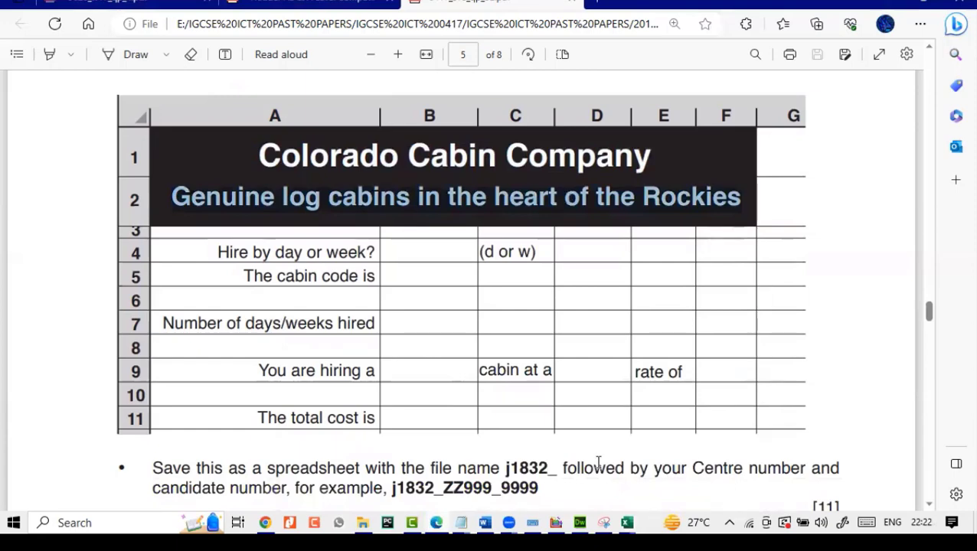
{"action": "mouse_move", "coordinate": [622, 522]}
{"action": "left_click", "coordinate": [575, 477]}
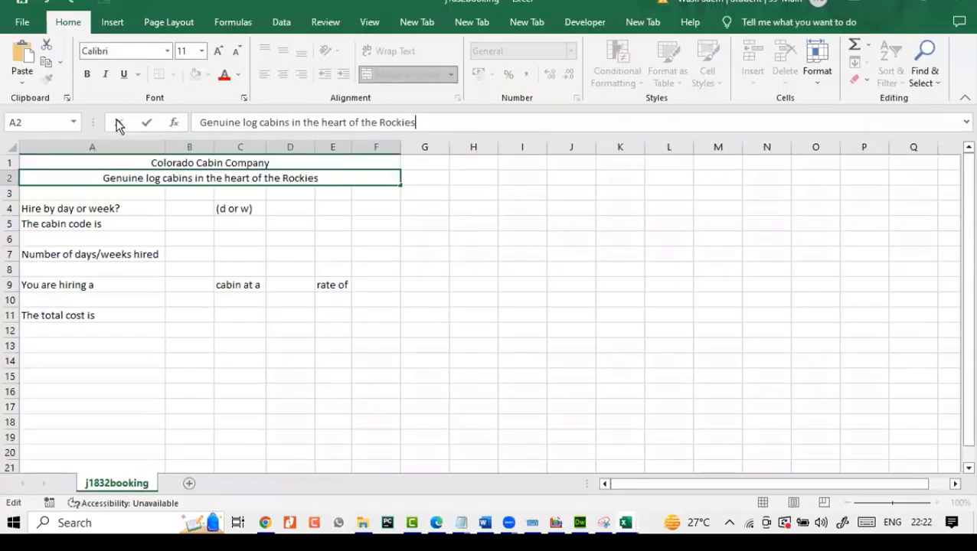
{"action": "left_click_drag", "start_coordinate": [197, 164], "coordinate": [196, 178]}
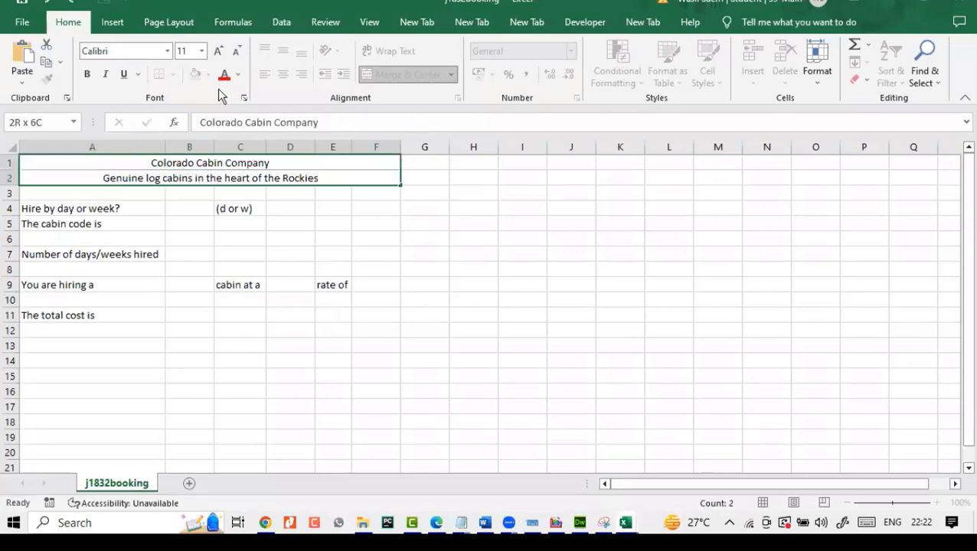
{"action": "left_click", "coordinate": [209, 74]}
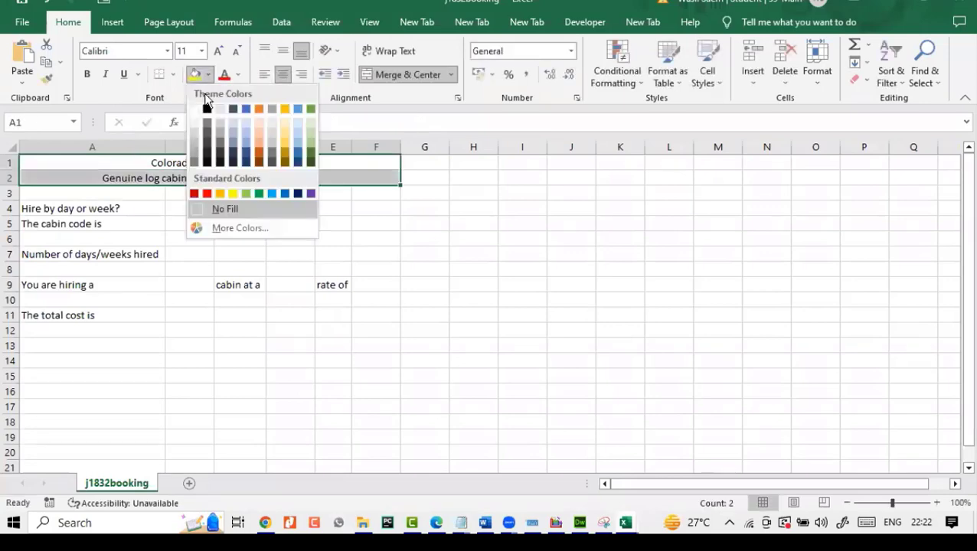
{"action": "left_click", "coordinate": [207, 109]}
{"action": "left_click", "coordinate": [238, 75]}
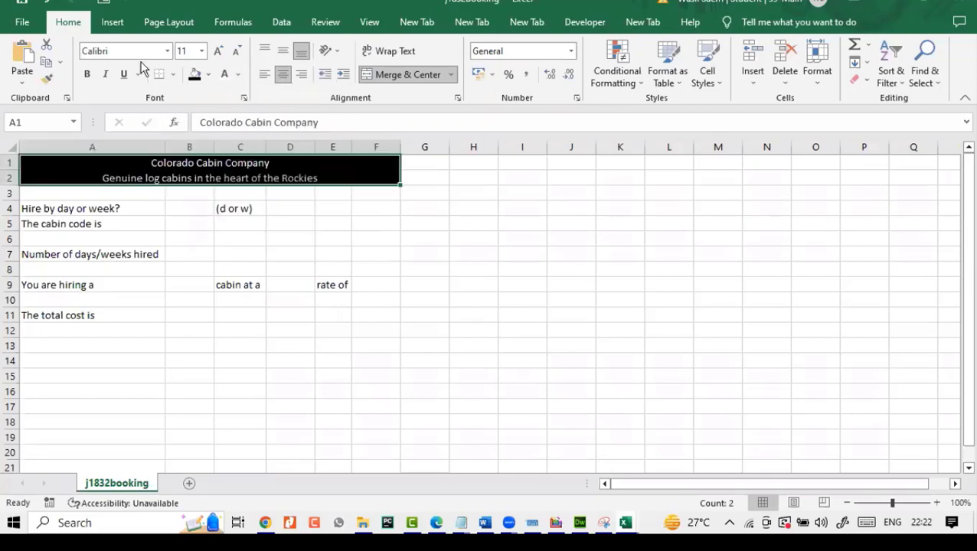
Enlarge the text of both heading rows to font size 22 and make it bold
{"action": "left_click", "coordinate": [214, 55]}
{"action": "left_click", "coordinate": [213, 54]}
{"action": "left_click", "coordinate": [214, 54]}
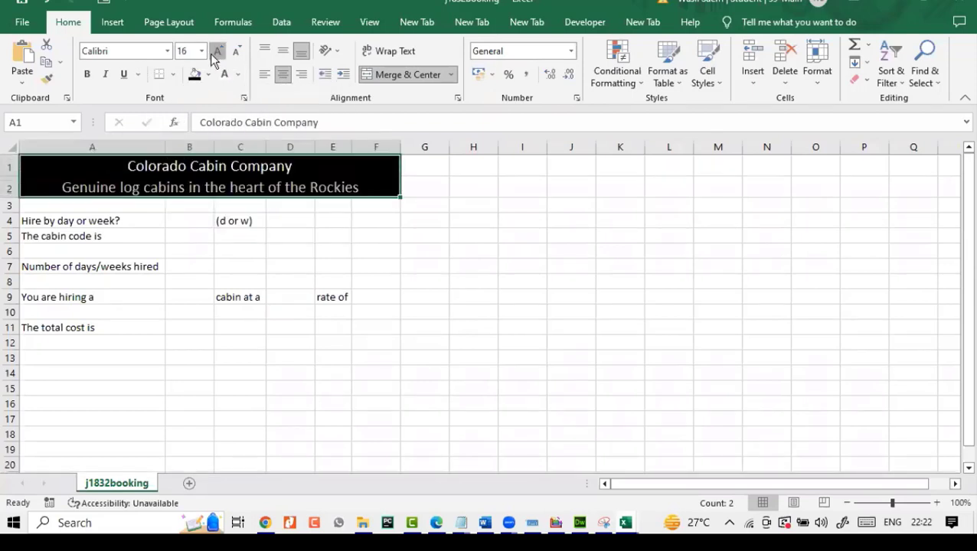
{"action": "left_click", "coordinate": [214, 54]}
{"action": "left_click", "coordinate": [213, 54]}
{"action": "left_click", "coordinate": [214, 54]}
{"action": "left_click", "coordinate": [88, 75]}
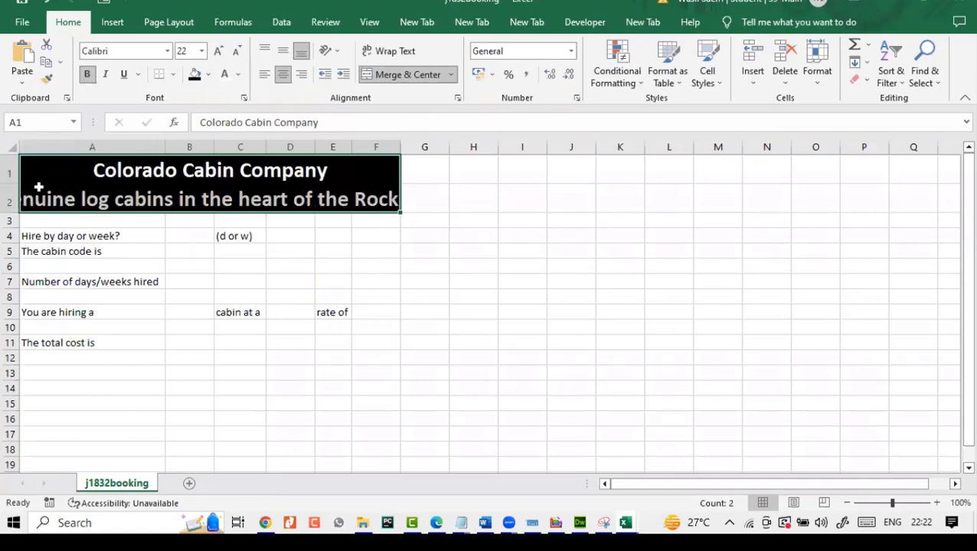
Widen column F so that the whole subtitle fits within the merged row 2
{"action": "left_click", "coordinate": [13, 149]}
{"action": "left_click", "coordinate": [158, 140]}
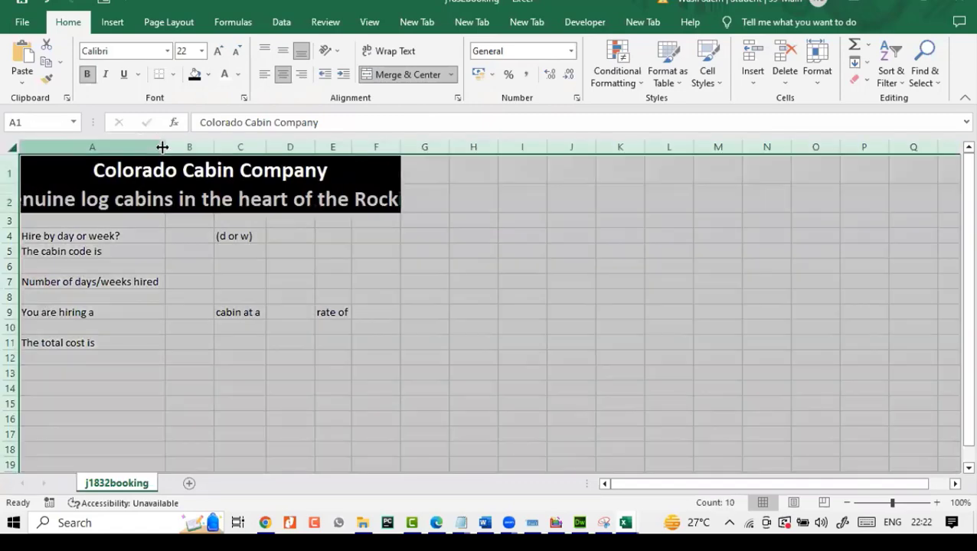
{"action": "left_click", "coordinate": [189, 266]}
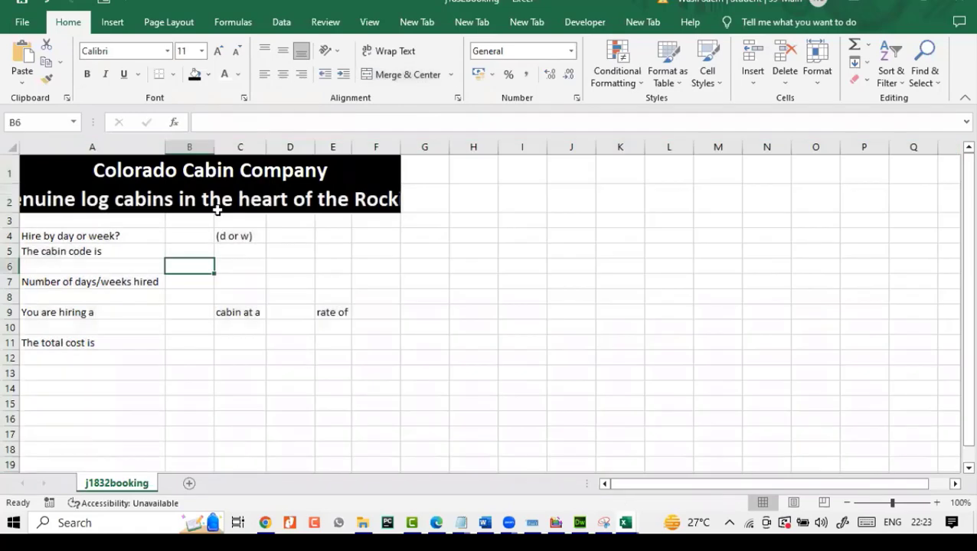
{"action": "left_click", "coordinate": [202, 193]}
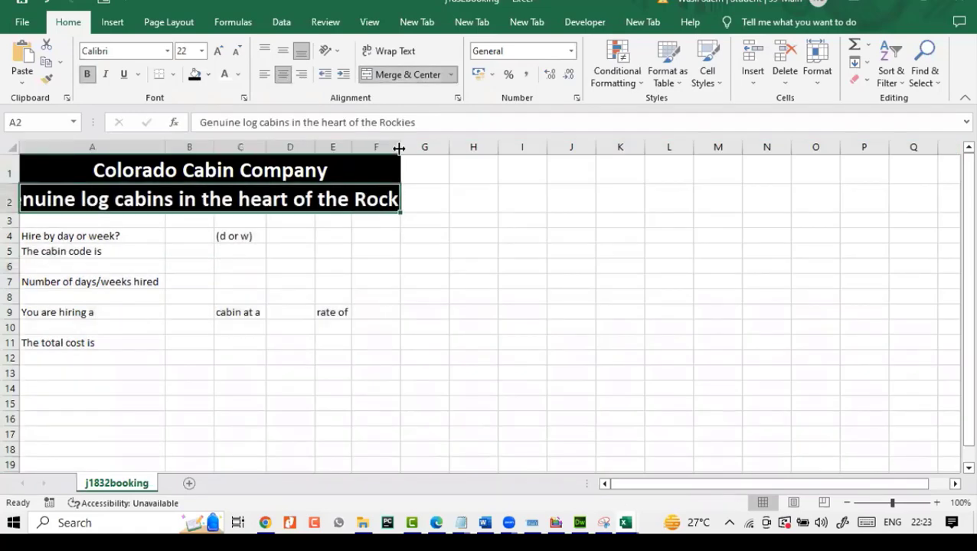
{"action": "left_click_drag", "start_coordinate": [399, 147], "coordinate": [483, 157]}
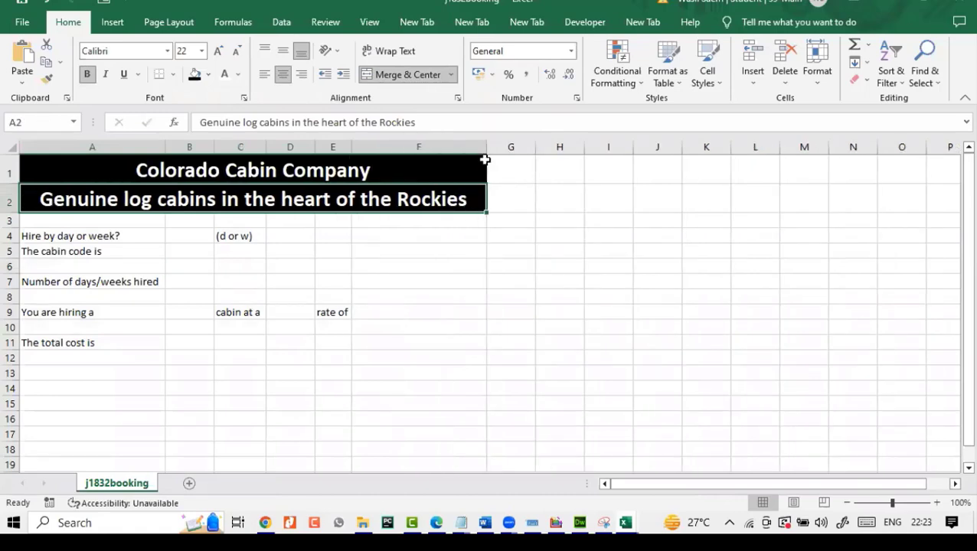
Compare the heading formatting with the target layout in the exam paper in Edge and return to Excel
{"action": "left_click", "coordinate": [439, 520]}
{"action": "left_click", "coordinate": [439, 520]}
{"action": "key", "text": "alt+Tab"}
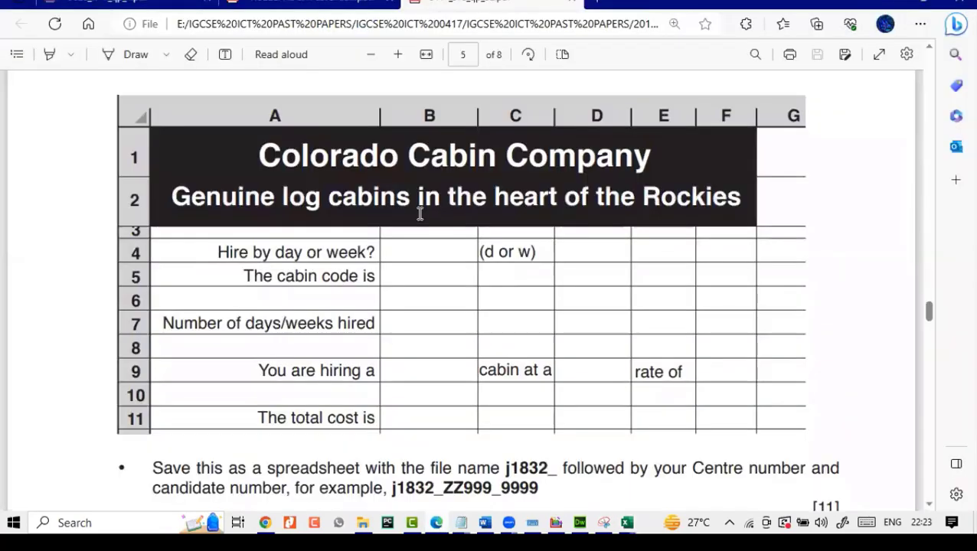
{"action": "left_click", "coordinate": [439, 523]}
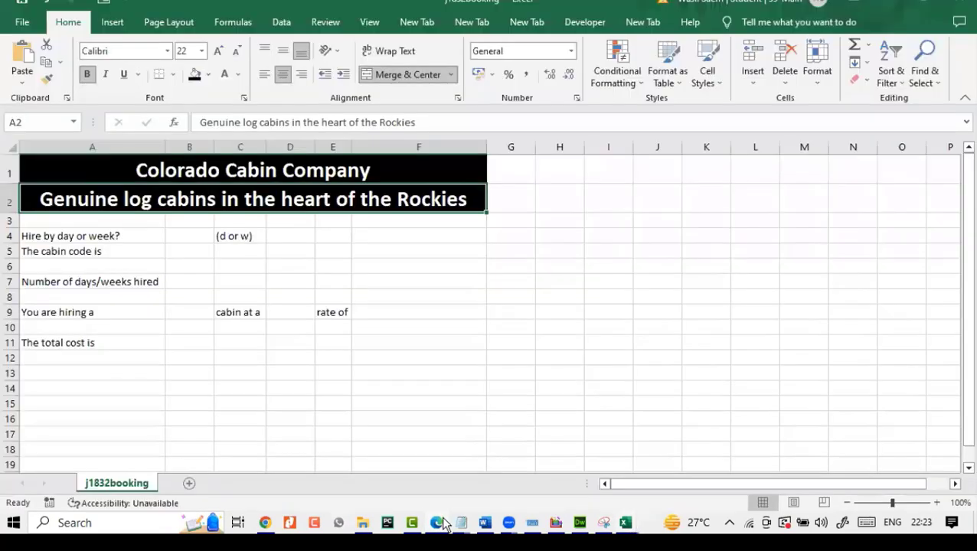
Read the file-saving instruction below the target layout in the exam paper in Edge and return to Excel
{"action": "left_click", "coordinate": [438, 523]}
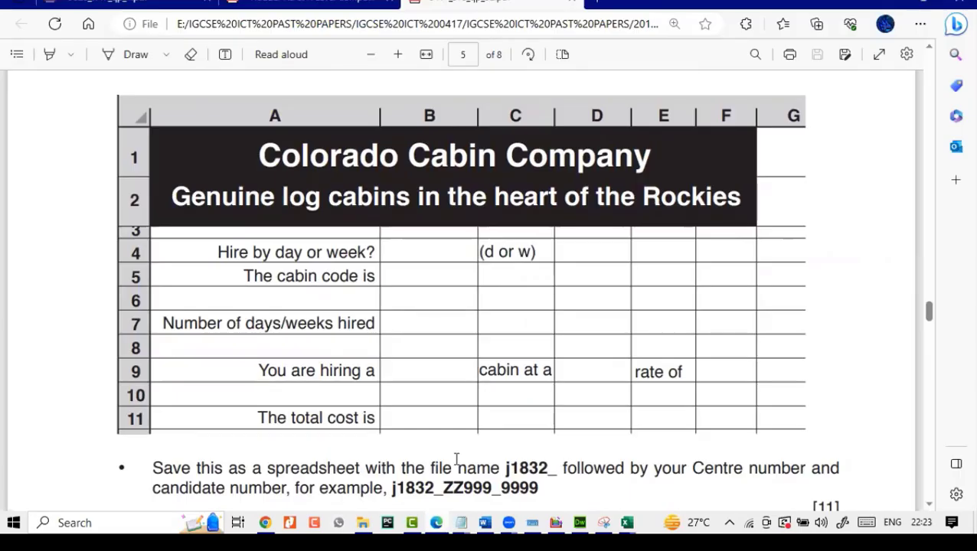
{"action": "left_click", "coordinate": [437, 524]}
{"action": "left_click", "coordinate": [437, 524]}
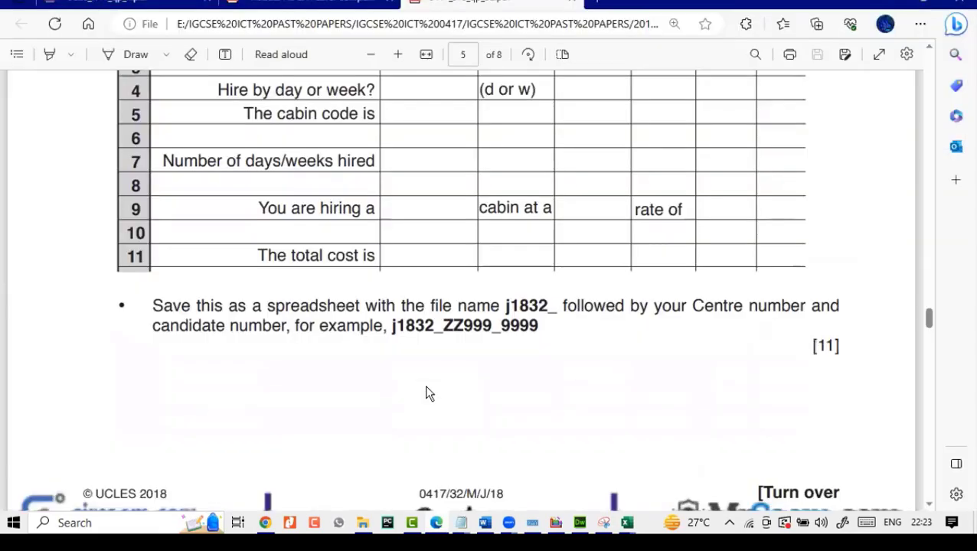
{"action": "scroll", "coordinate": [429, 392], "scroll_direction": "up", "scroll_amount": 1}
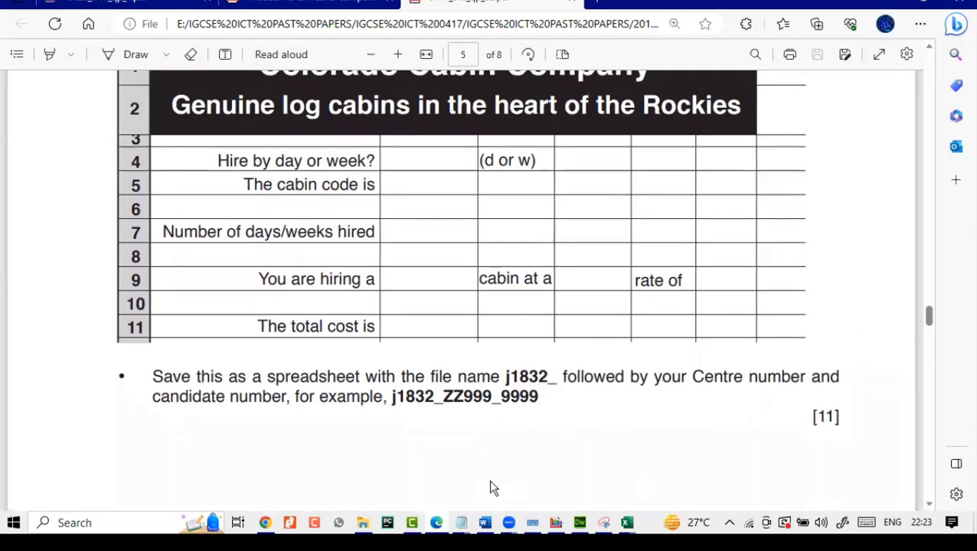
{"action": "scroll", "coordinate": [689, 431], "scroll_direction": "up", "scroll_amount": 1}
{"action": "scroll", "coordinate": [689, 430], "scroll_direction": "down", "scroll_amount": 1}
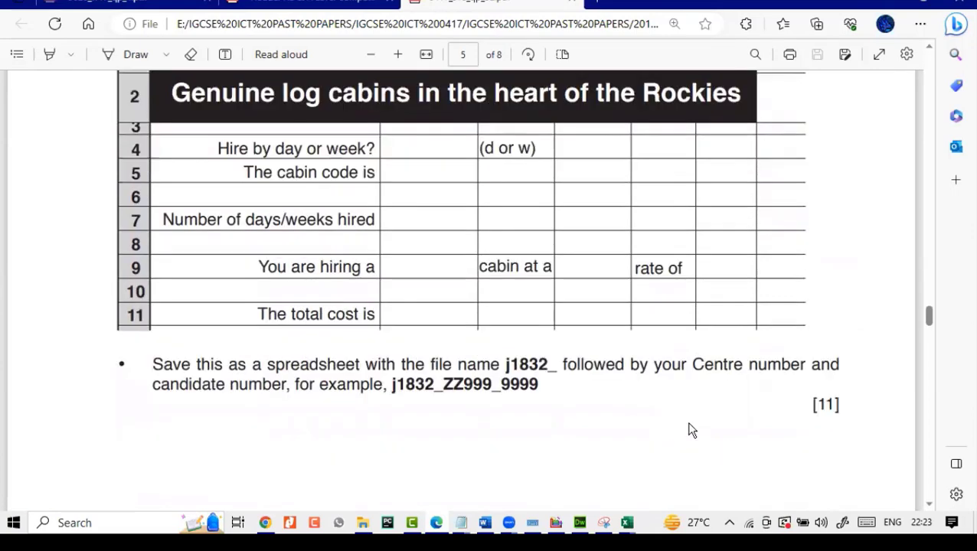
{"action": "scroll", "coordinate": [689, 429], "scroll_direction": "down", "scroll_amount": 3}
{"action": "scroll", "coordinate": [304, 95], "scroll_direction": "down", "scroll_amount": 1}
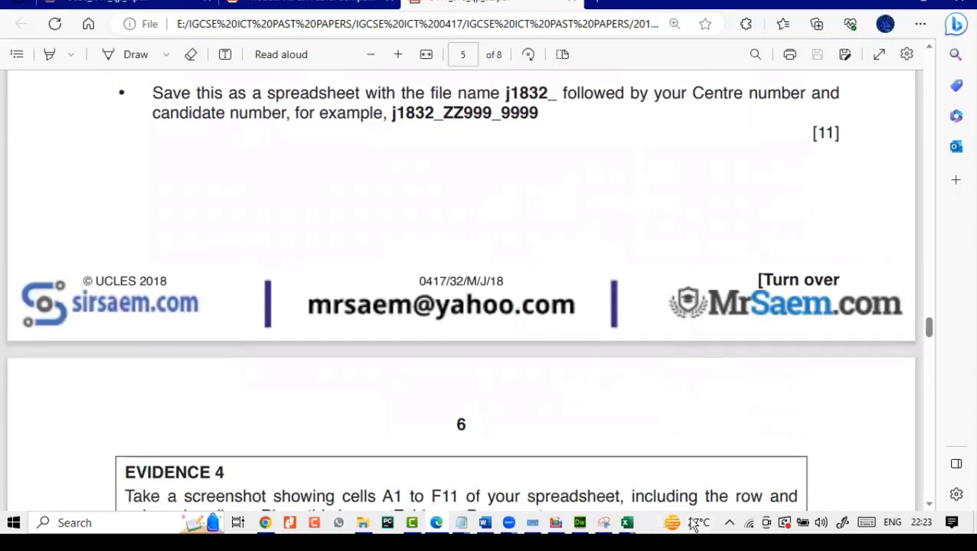
{"action": "left_click", "coordinate": [627, 523]}
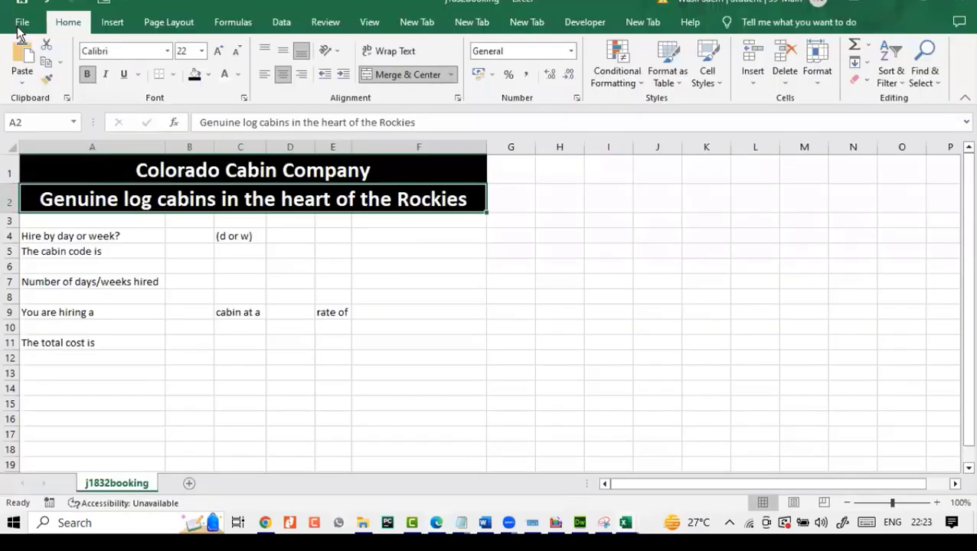
Start saving a copy of j1832booking in the source files folder with the file type Excel Workbook
{"action": "left_click", "coordinate": [17, 26]}
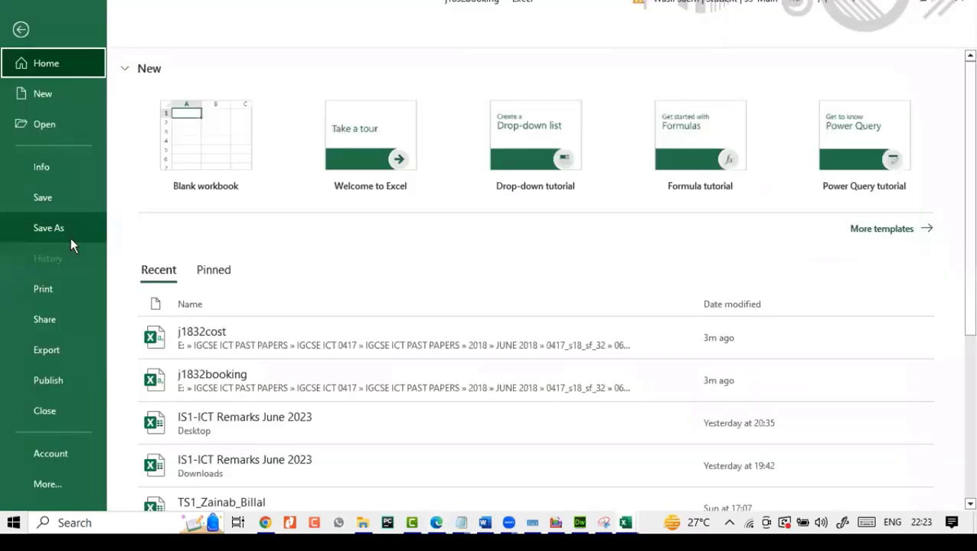
{"action": "left_click", "coordinate": [70, 238]}
{"action": "left_click", "coordinate": [242, 230]}
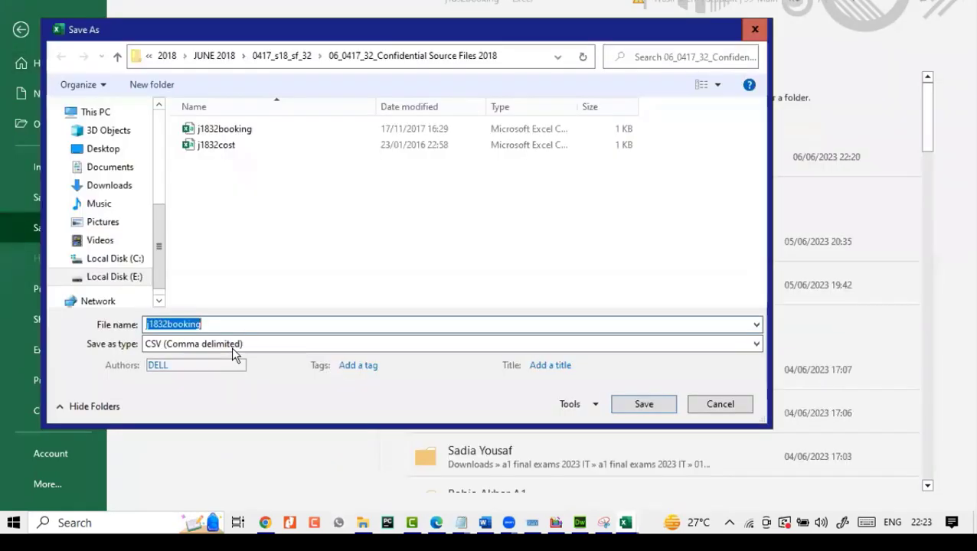
{"action": "left_click", "coordinate": [237, 344]}
{"action": "left_click", "coordinate": [249, 9]}
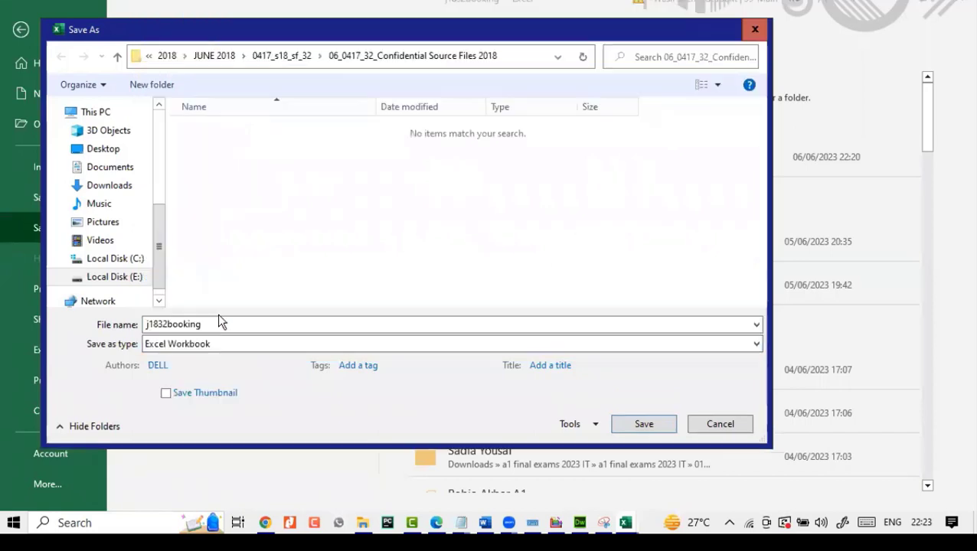
Check the required file name in Edge and save the workbook in Excel as j1832booking_NAME_CENTERNO
{"action": "double_click", "coordinate": [219, 322]}
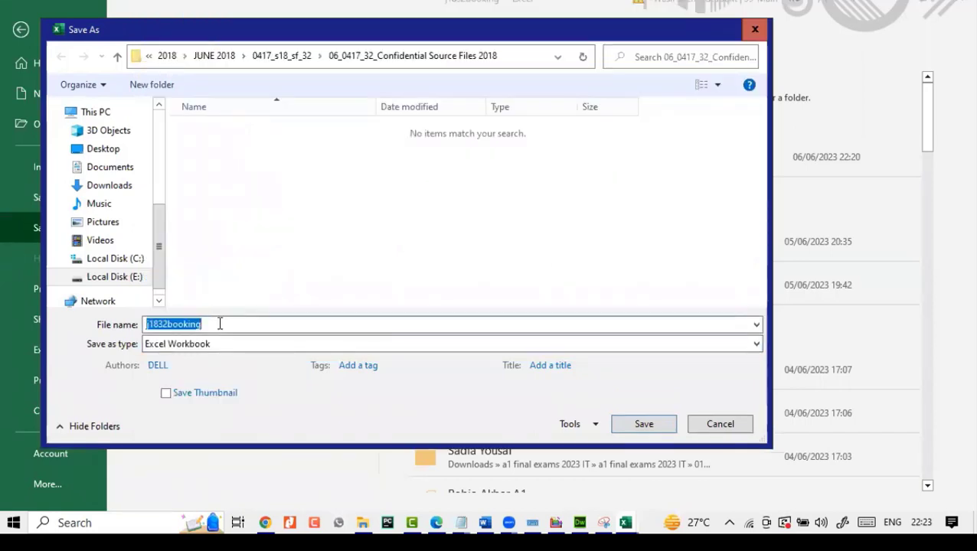
{"action": "left_click", "coordinate": [219, 324]}
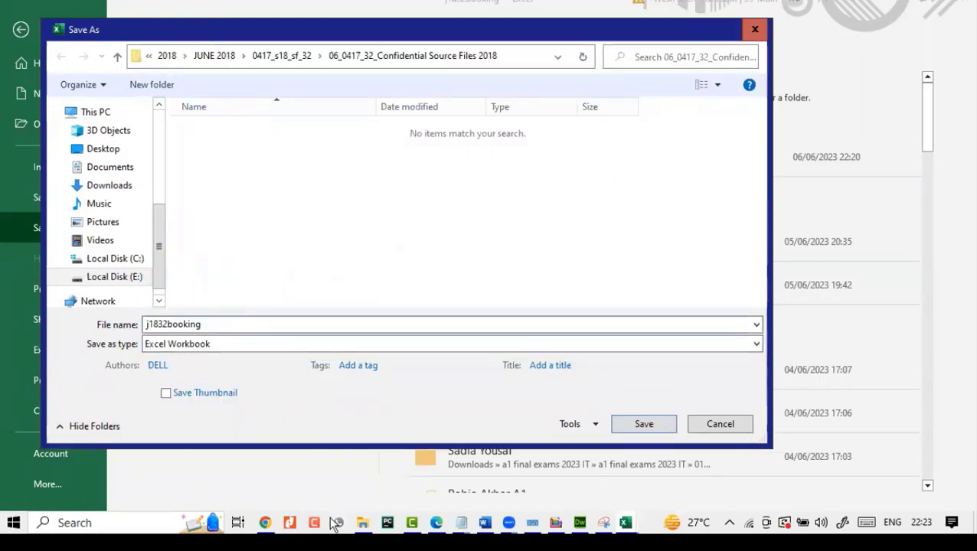
{"action": "left_click", "coordinate": [427, 525]}
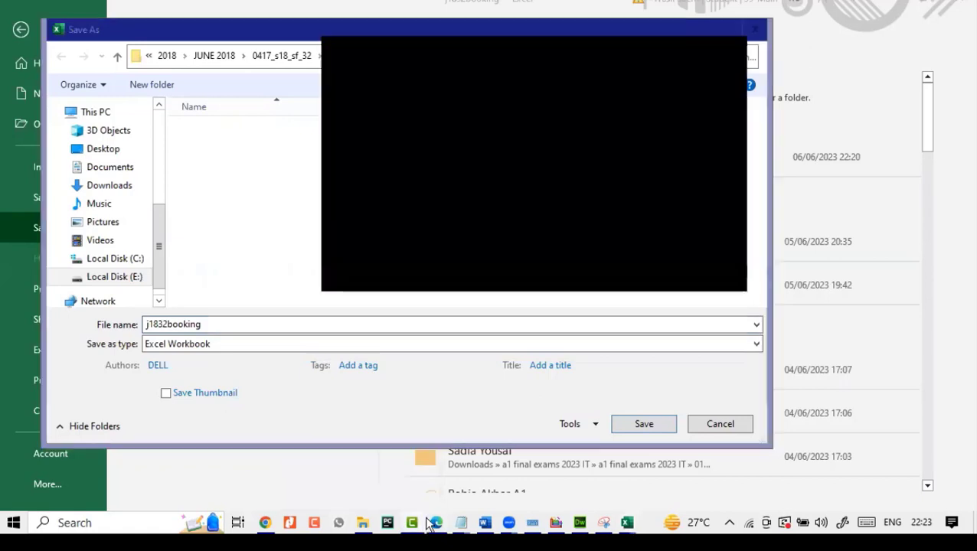
{"action": "left_click", "coordinate": [430, 525]}
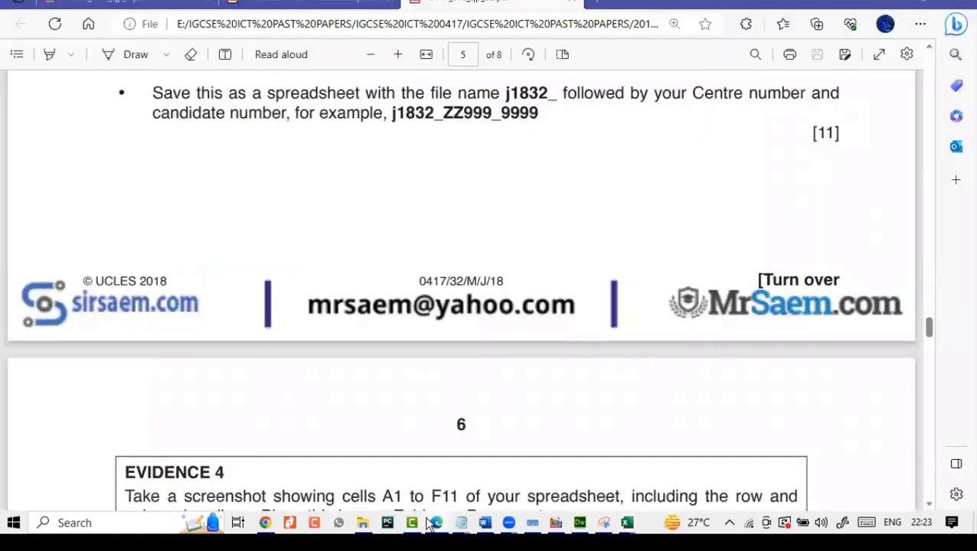
{"action": "left_click", "coordinate": [411, 523]}
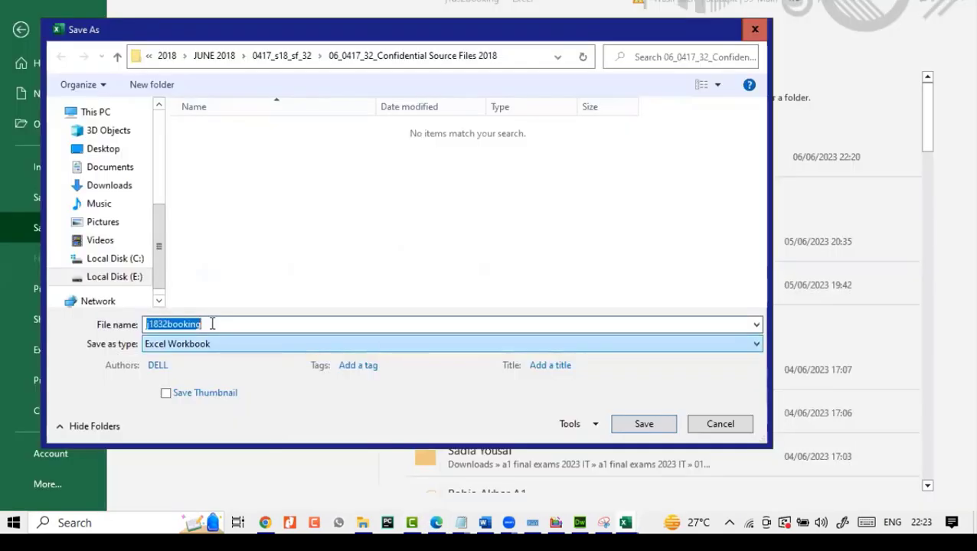
{"action": "left_click", "coordinate": [212, 324]}
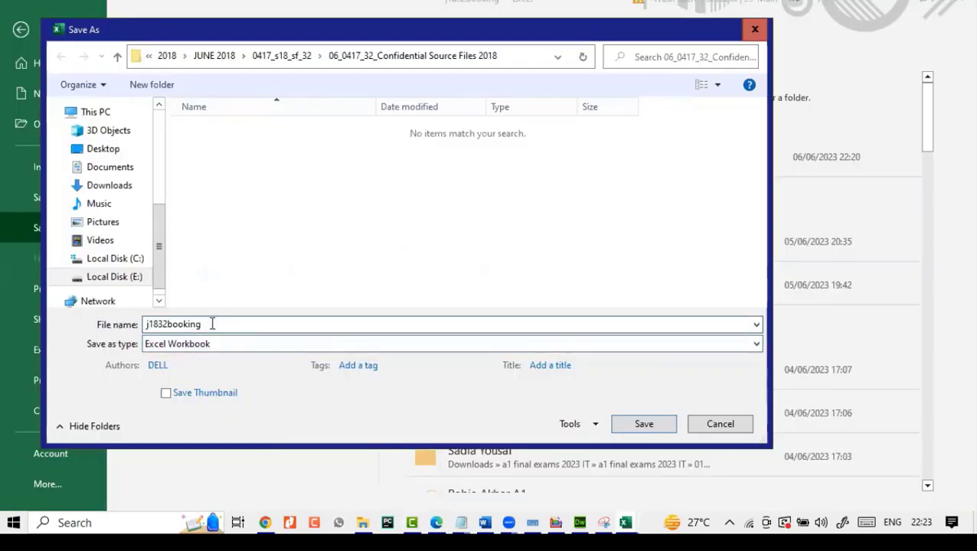
{"action": "type", "text": "_NAME_CENTERNO"}
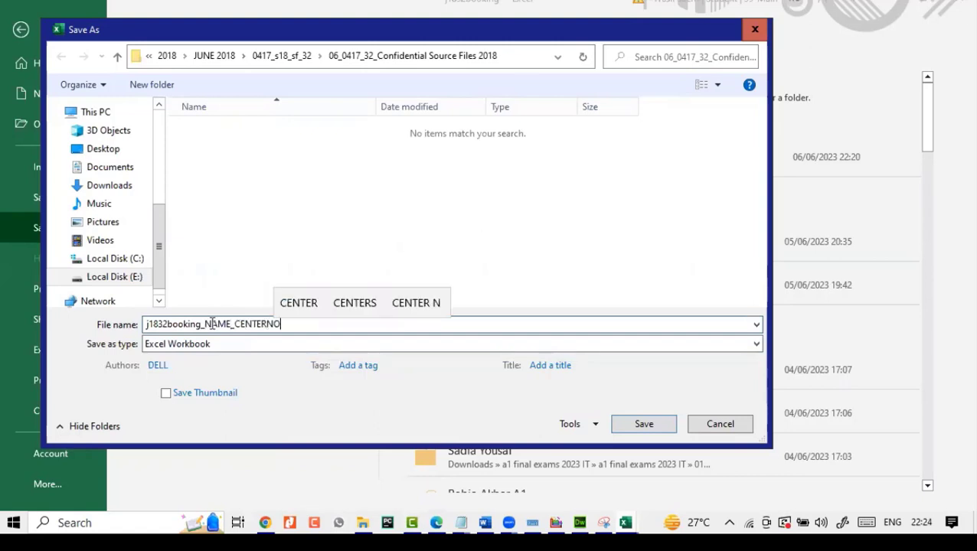
{"action": "key", "text": "Tab"}
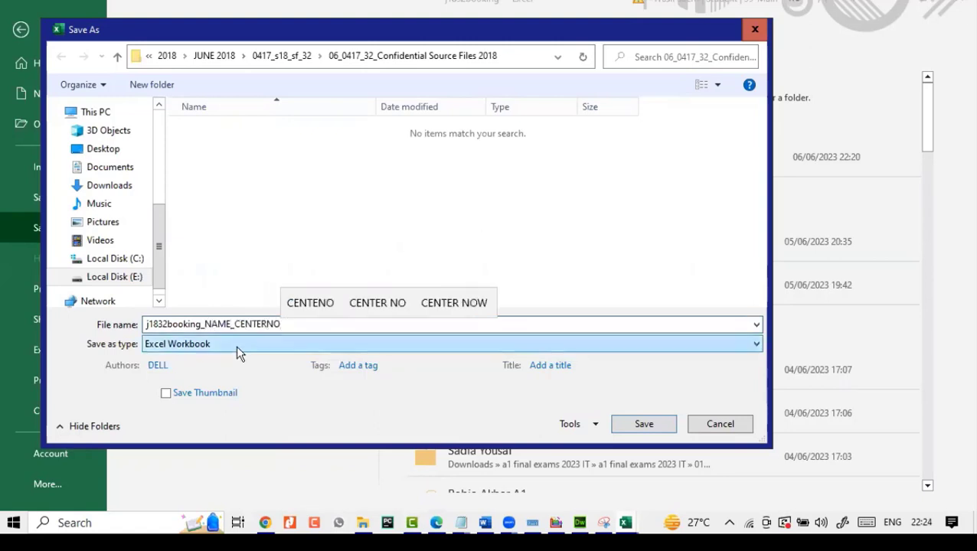
{"action": "left_click", "coordinate": [622, 426]}
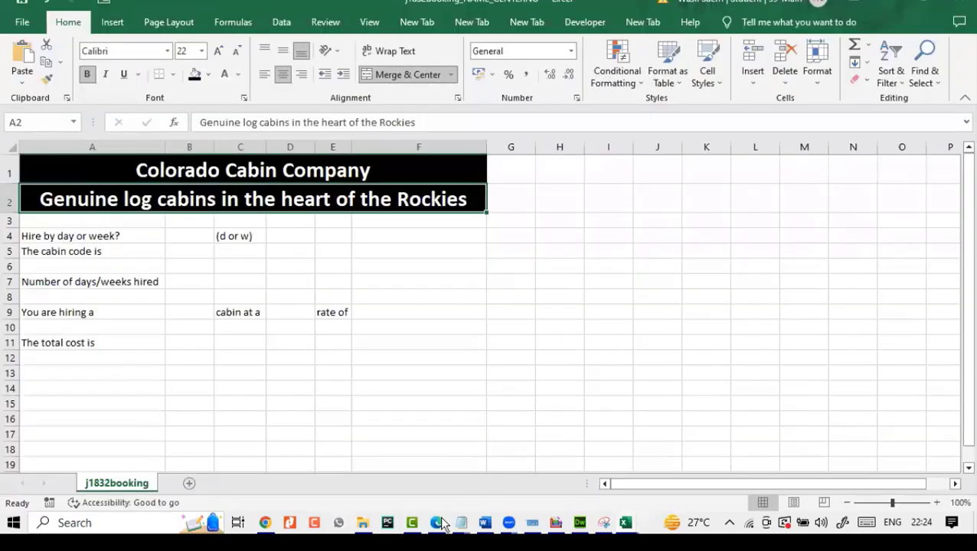
Read Evidence 4 and the header and footer requirements of question 15 in Edge, and return to the booking workbook in Excel
{"action": "mouse_move", "coordinate": [438, 523]}
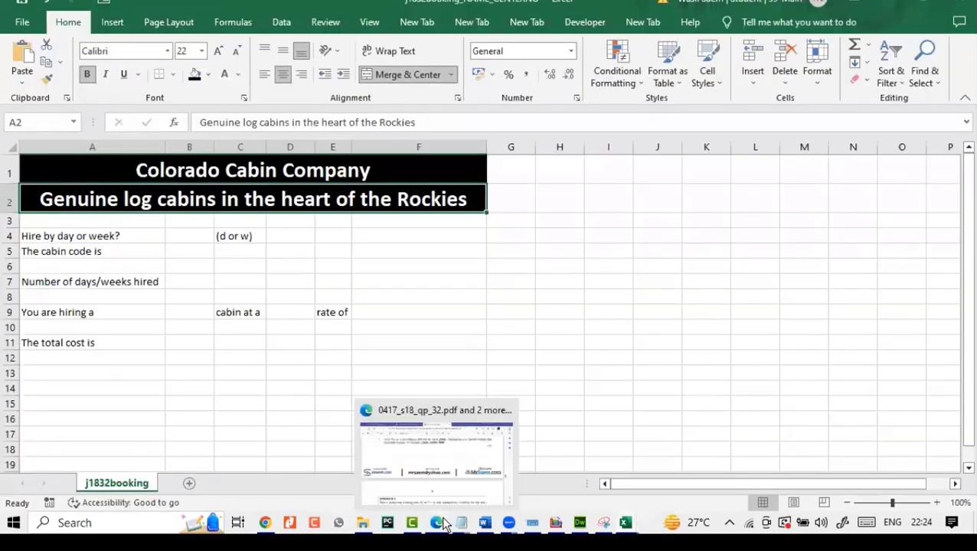
{"action": "left_click", "coordinate": [416, 460]}
{"action": "scroll", "coordinate": [416, 440], "scroll_direction": "down", "scroll_amount": 2}
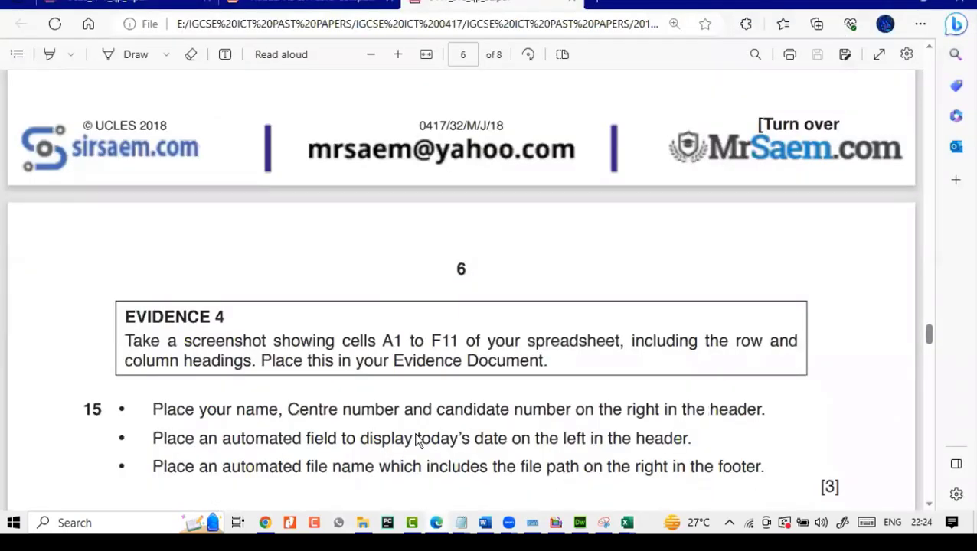
{"action": "scroll", "coordinate": [311, 233], "scroll_direction": "down", "scroll_amount": 1}
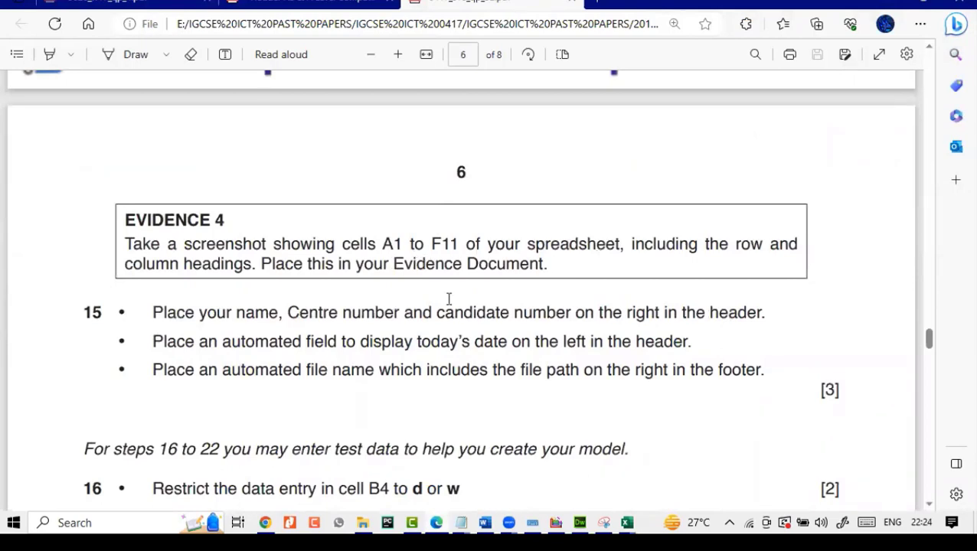
{"action": "scroll", "coordinate": [249, 260], "scroll_direction": "down", "scroll_amount": 1}
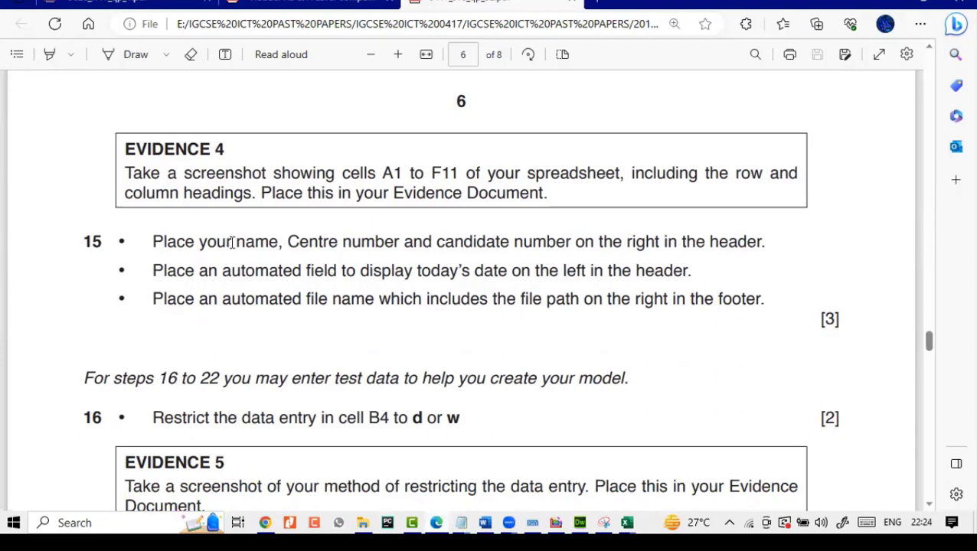
{"action": "left_click_drag", "start_coordinate": [232, 242], "coordinate": [572, 240]}
{"action": "key", "text": "ctrl+c"}
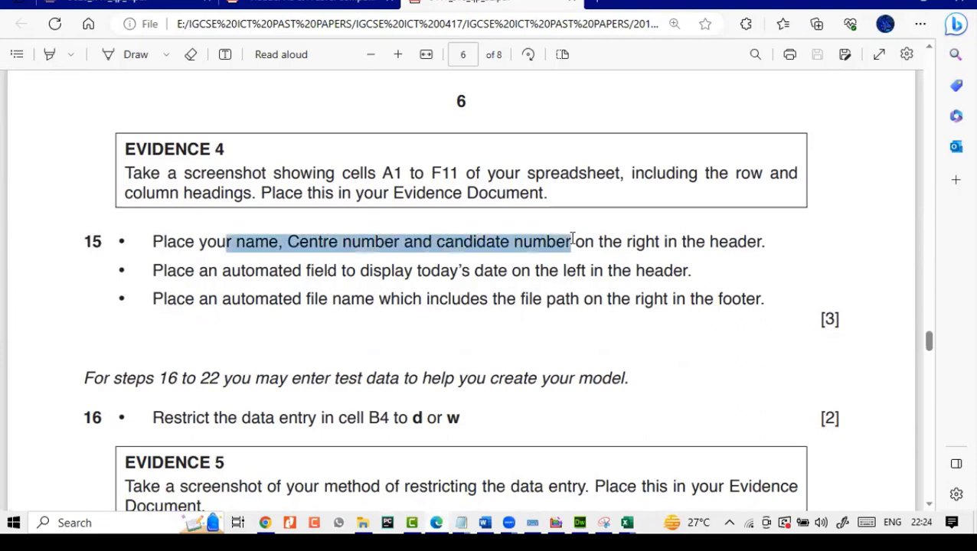
{"action": "left_click", "coordinate": [625, 523]}
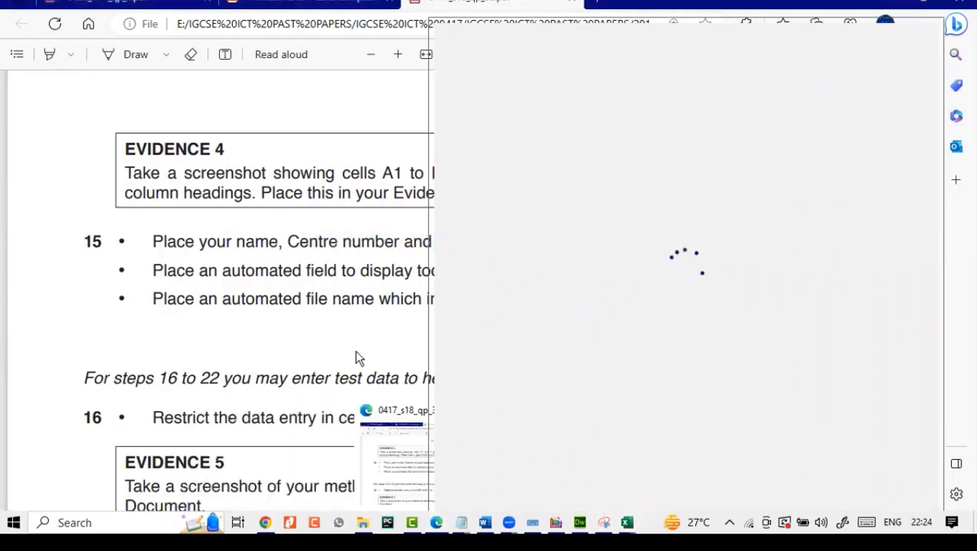
{"action": "left_click", "coordinate": [629, 524]}
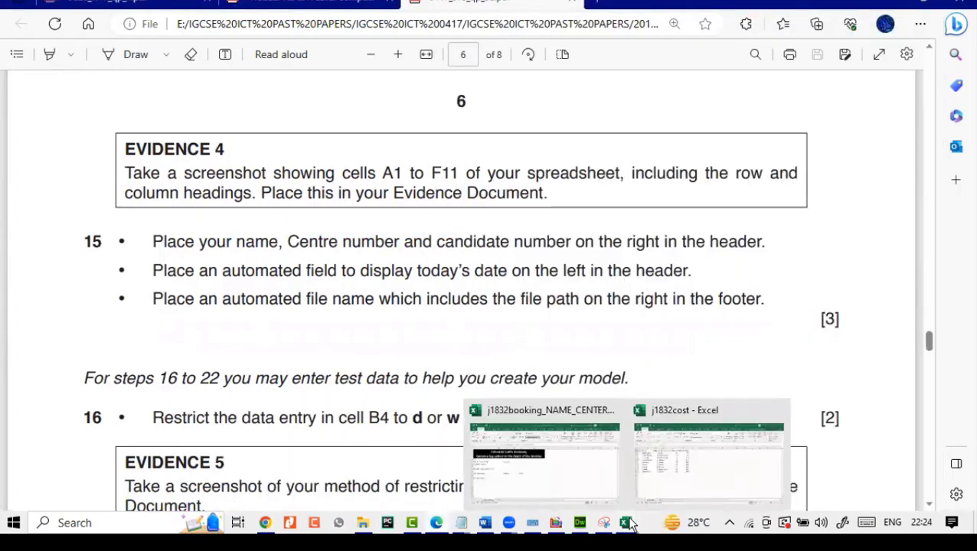
{"action": "left_click", "coordinate": [563, 459]}
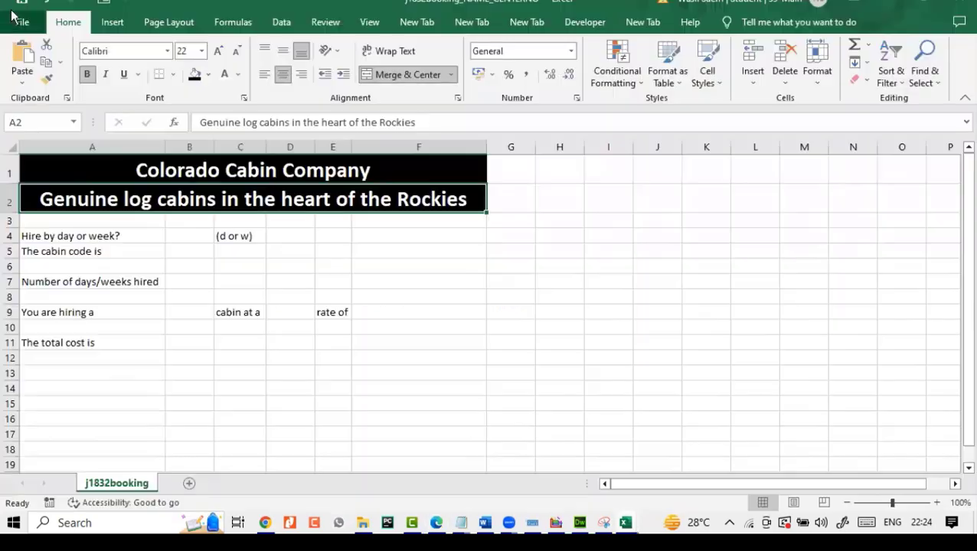
Open the booking sheet's header and footer page settings from the print options, checking question 15 in Edge
{"action": "left_click", "coordinate": [18, 22]}
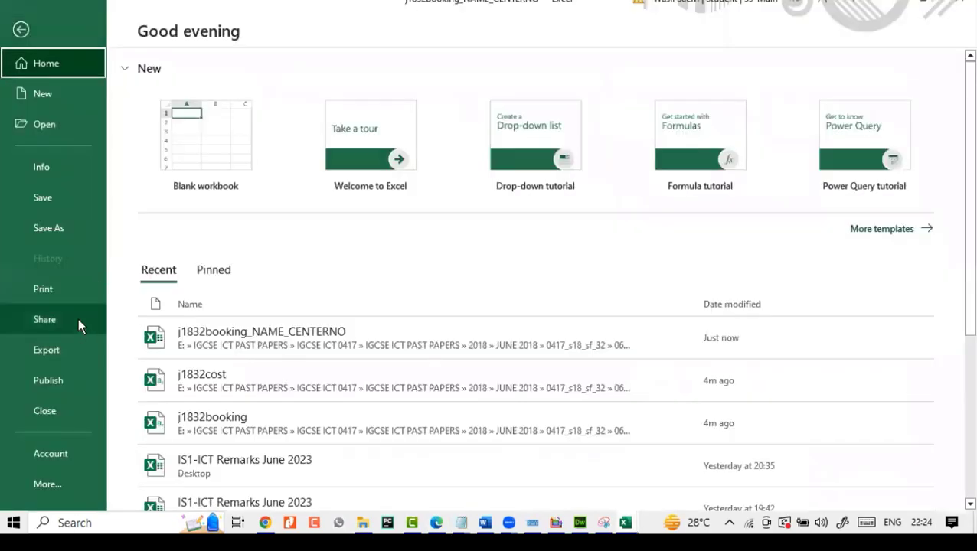
{"action": "left_click", "coordinate": [79, 294]}
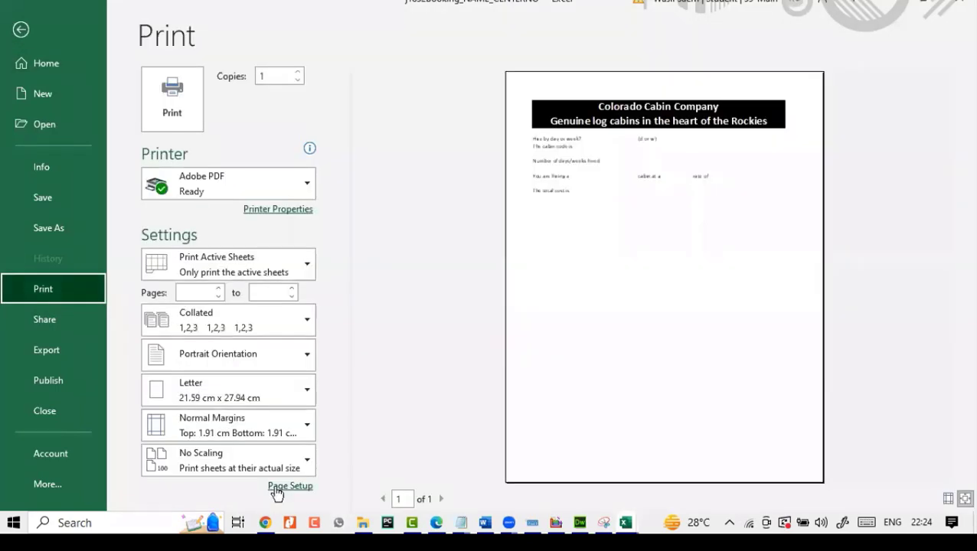
{"action": "left_click", "coordinate": [290, 486]}
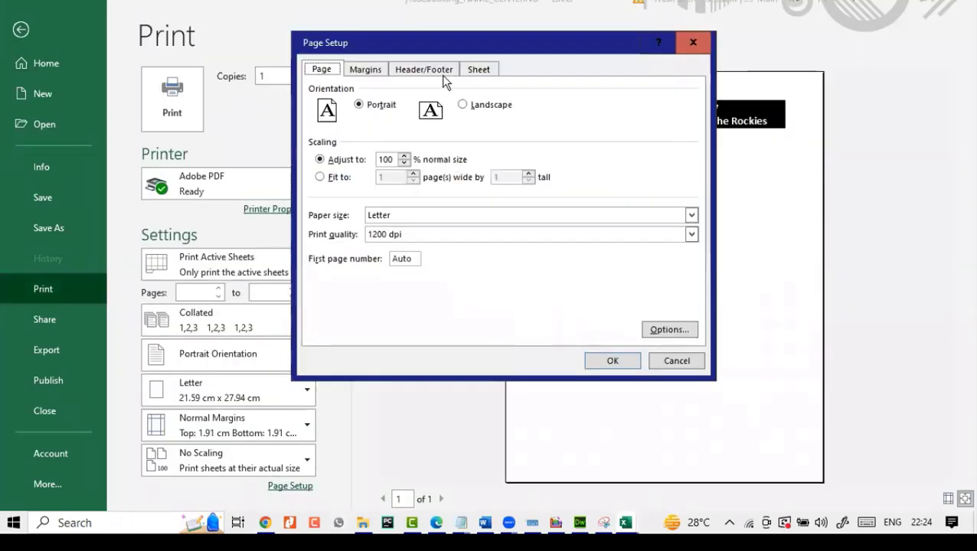
{"action": "left_click", "coordinate": [406, 74]}
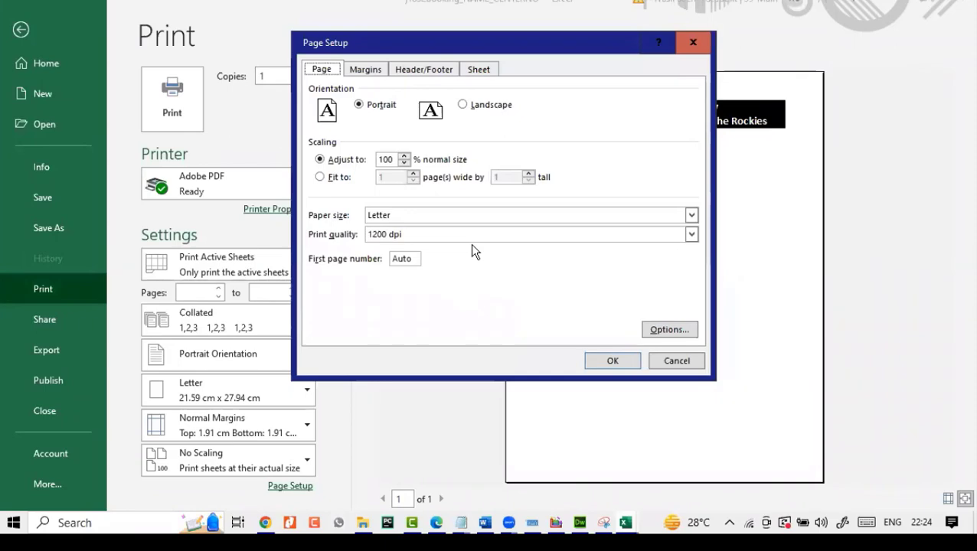
{"action": "left_click", "coordinate": [436, 524]}
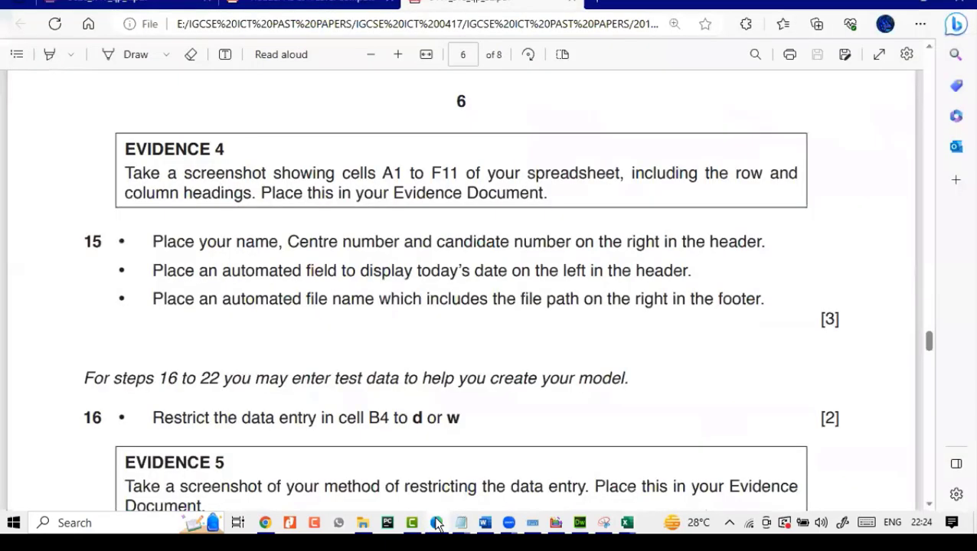
{"action": "left_click", "coordinate": [437, 524]}
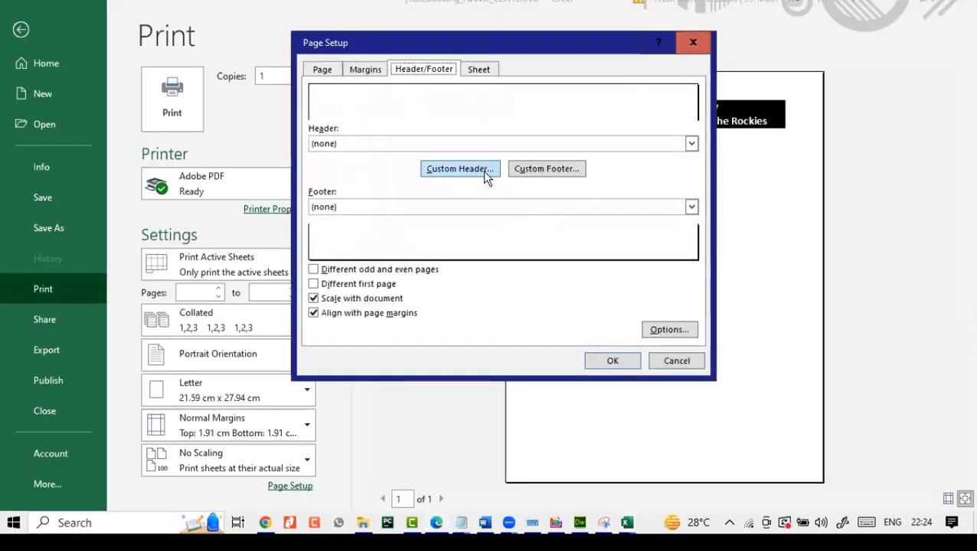
Start a custom header, recheck question 15 in Edge, and paste "r name, Centre number and candidate number" into its right section
{"action": "left_click", "coordinate": [483, 170]}
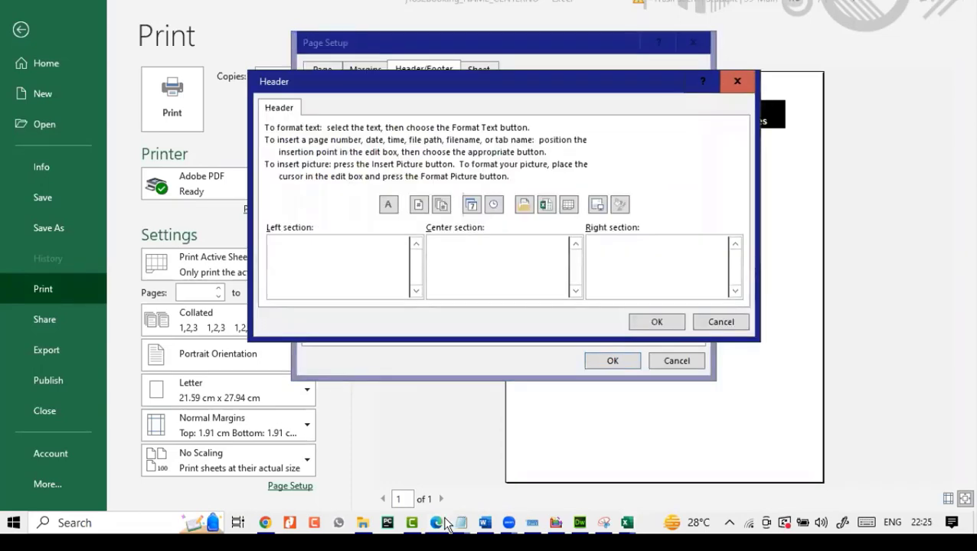
{"action": "left_click", "coordinate": [436, 524]}
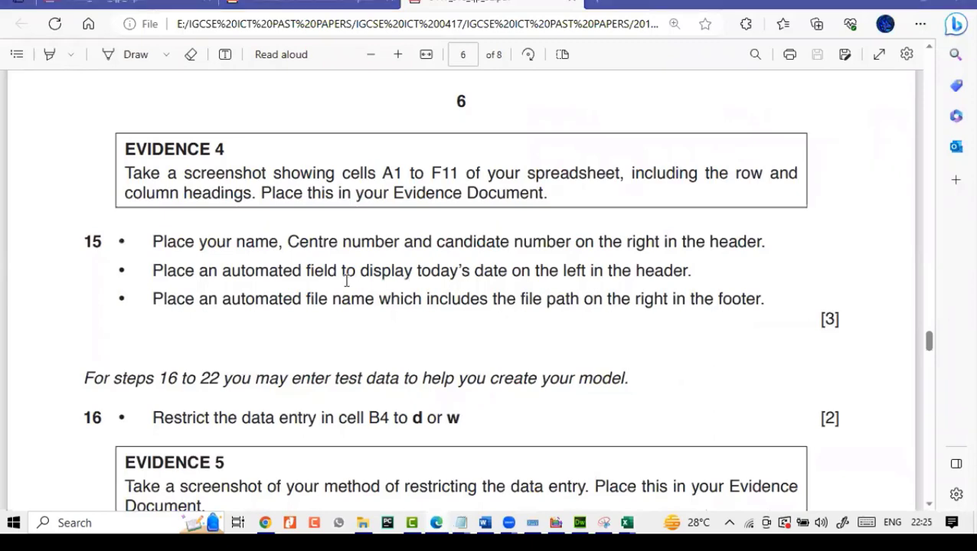
{"action": "left_click", "coordinate": [627, 523]}
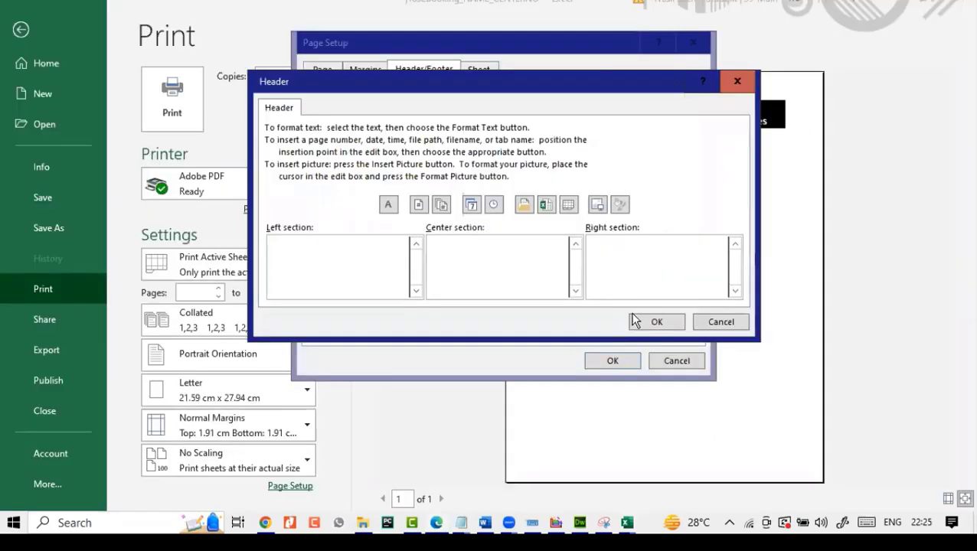
{"action": "left_click", "coordinate": [640, 264]}
{"action": "key", "text": "ctrl+v"}
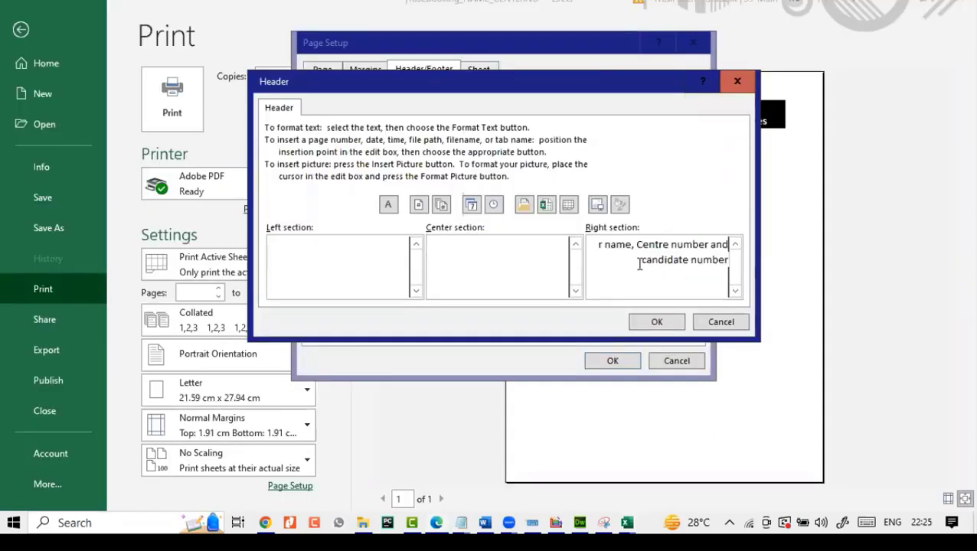
Insert the automated date field in the header's left section, checking the wording of question 15 in Edge
{"action": "left_click", "coordinate": [434, 523]}
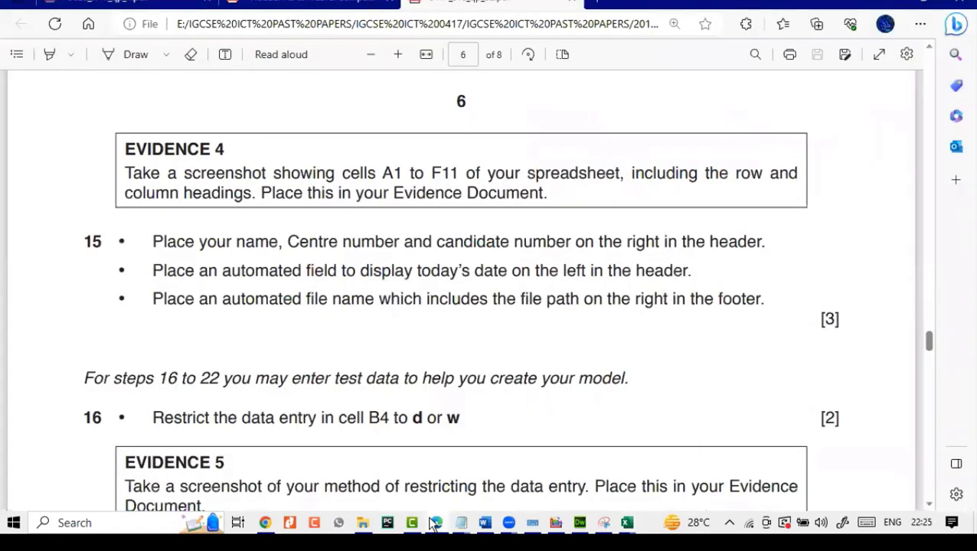
{"action": "left_click", "coordinate": [435, 523]}
{"action": "left_click", "coordinate": [364, 256]}
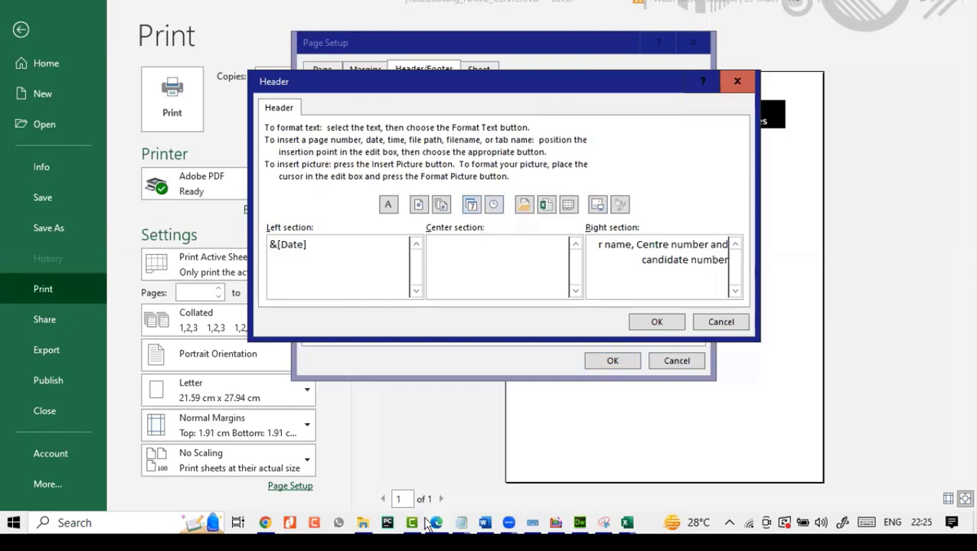
{"action": "left_click", "coordinate": [434, 523]}
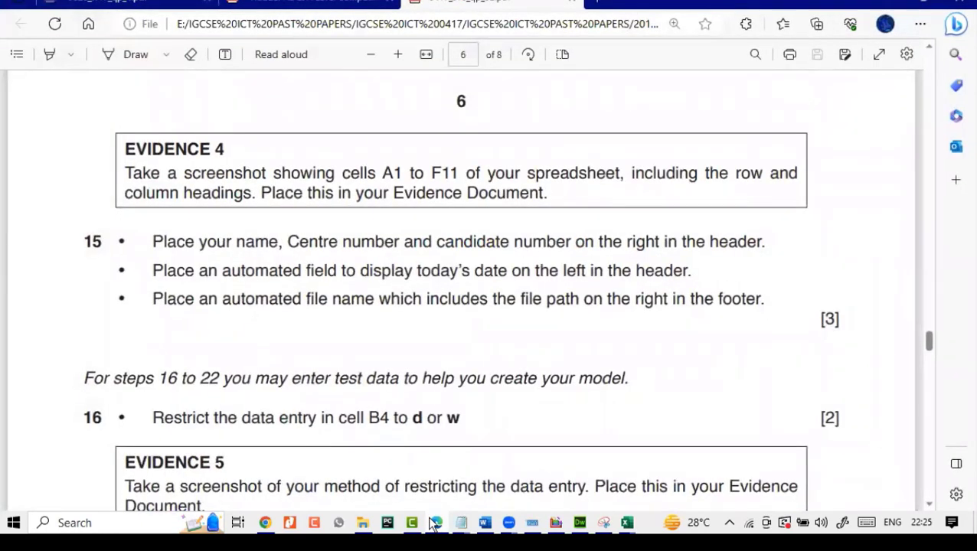
{"action": "left_click", "coordinate": [434, 523]}
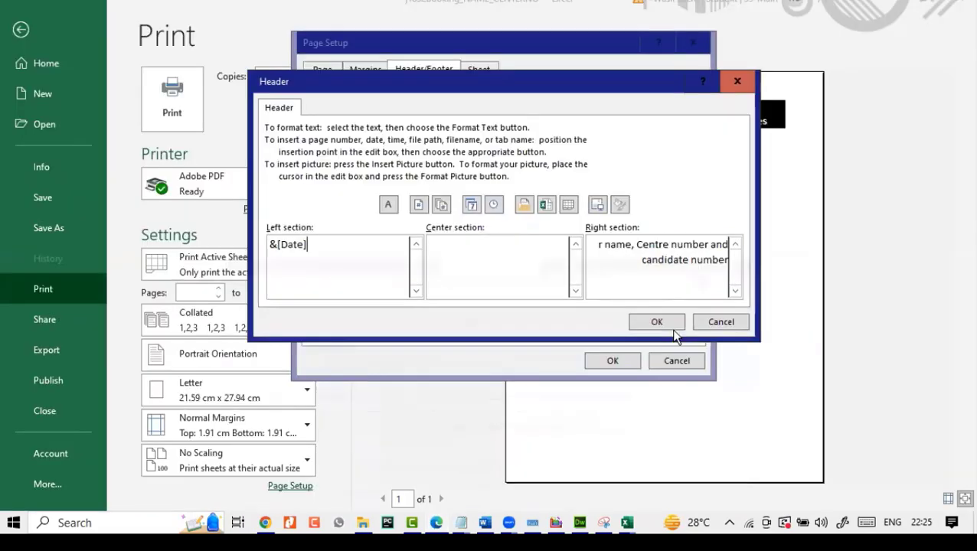
Create a custom footer with the automated file path and file name in its right section, as question 15 in Edge requires
{"action": "left_click", "coordinate": [573, 177]}
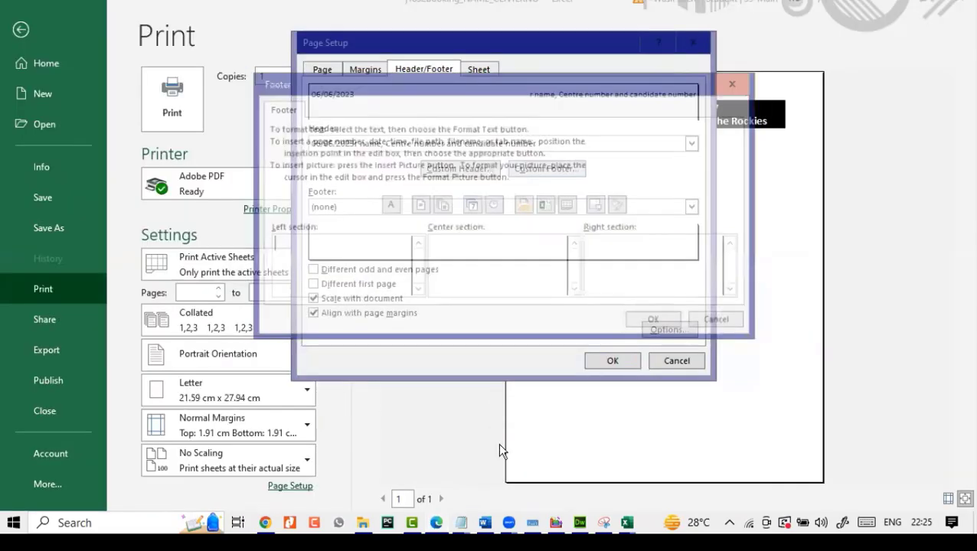
{"action": "left_click", "coordinate": [439, 522]}
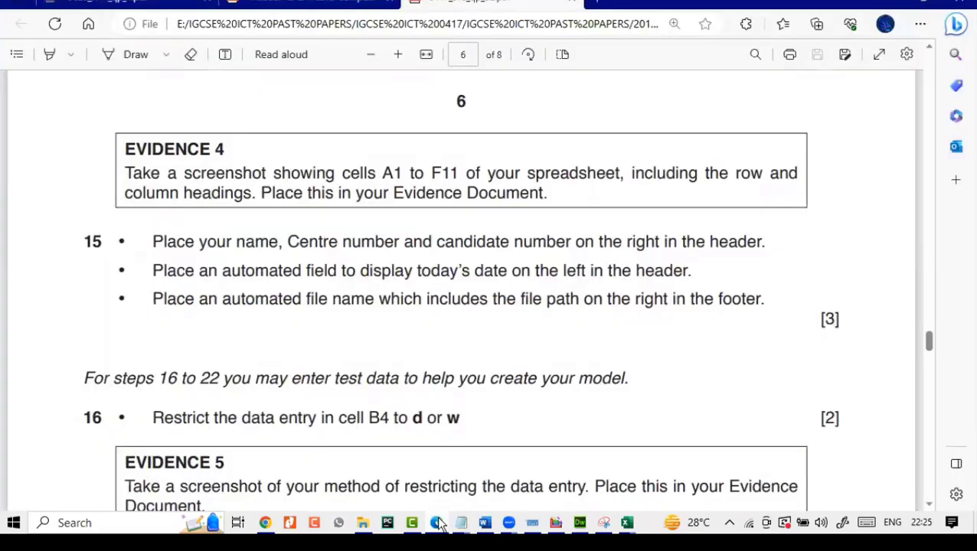
{"action": "left_click", "coordinate": [437, 523]}
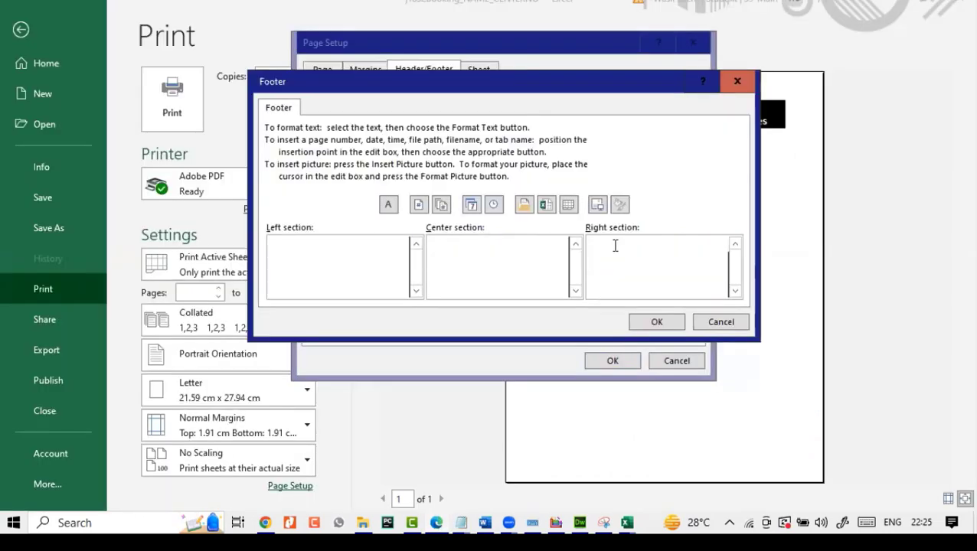
{"action": "left_click", "coordinate": [532, 208]}
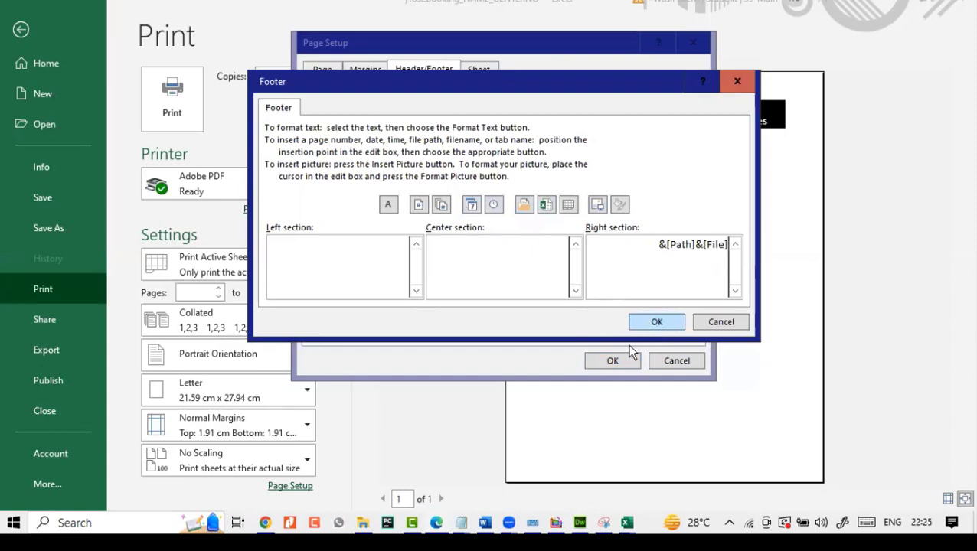
{"action": "key", "text": "Return"}
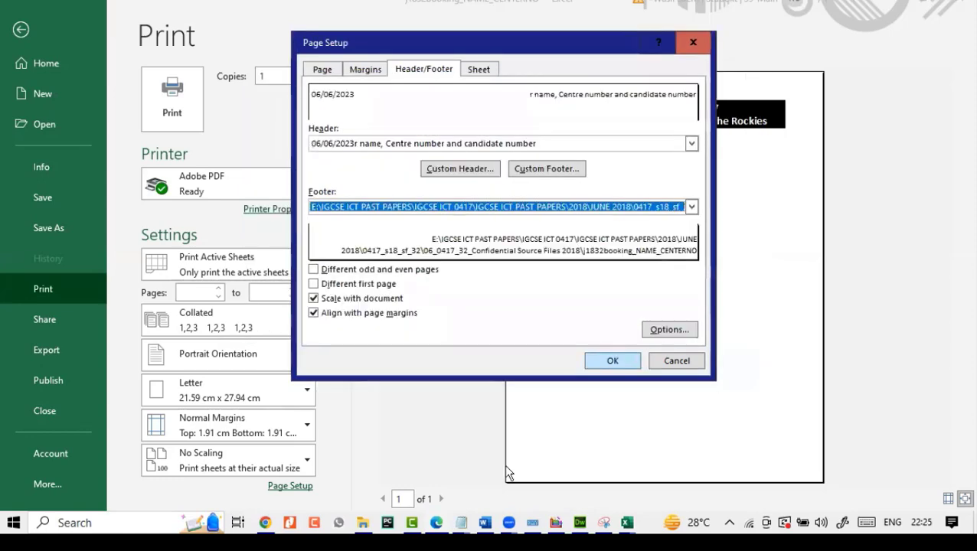
Recheck question 15 in Edge, apply the header and footer in Excel's page setup, and return to the worksheet
{"action": "left_click", "coordinate": [438, 524]}
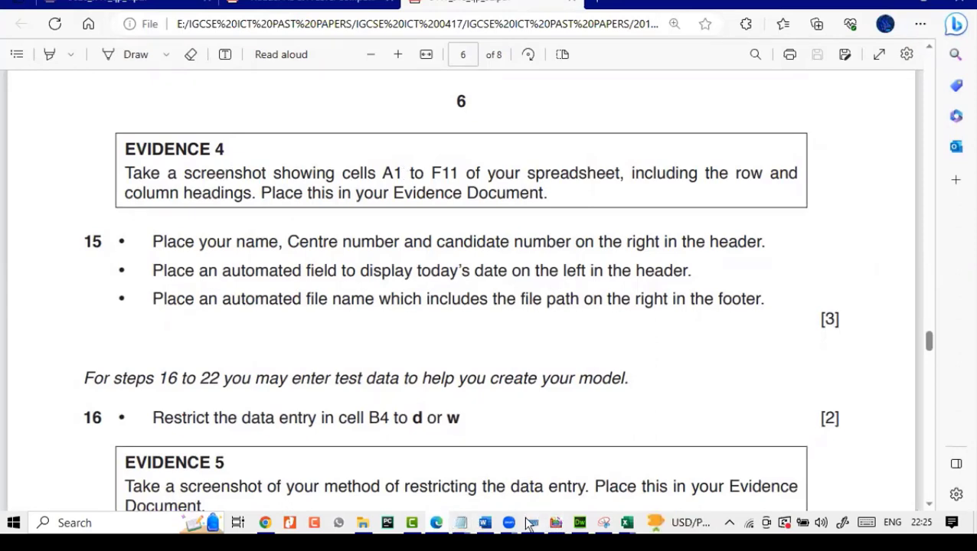
{"action": "left_click", "coordinate": [632, 523]}
{"action": "left_click", "coordinate": [571, 406]}
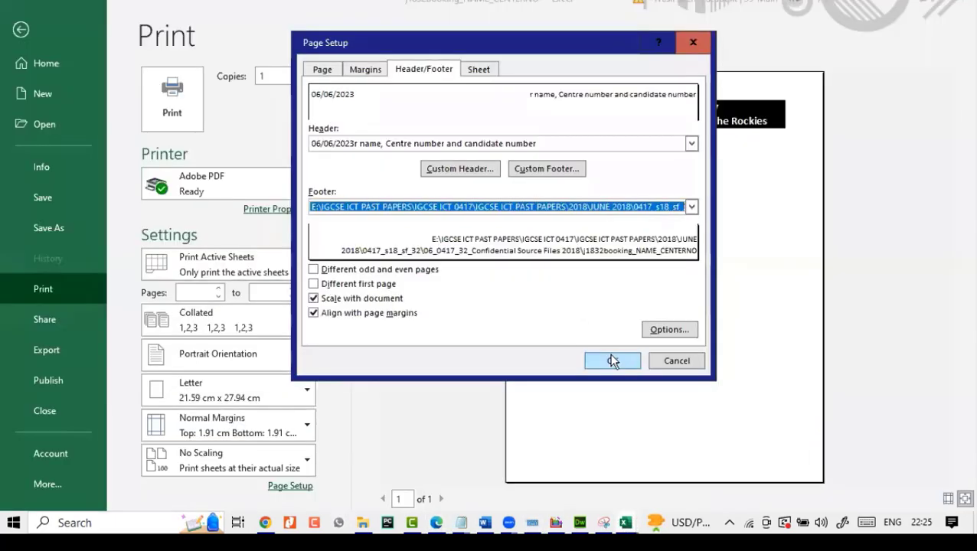
{"action": "left_click", "coordinate": [612, 361]}
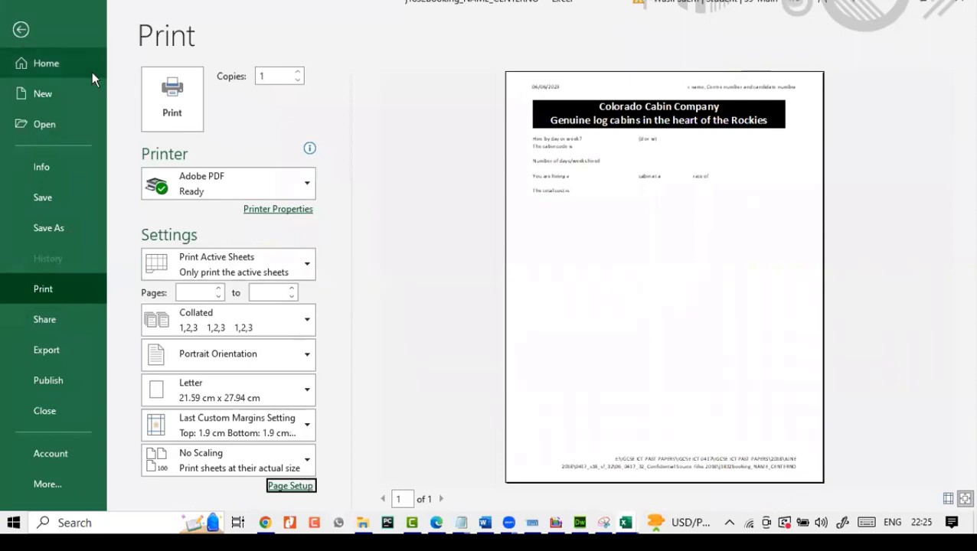
{"action": "key", "text": "Escape"}
Select cells A1 to F11, set the print option to Print Selection, and return to the worksheet
{"action": "left_click", "coordinate": [249, 217]}
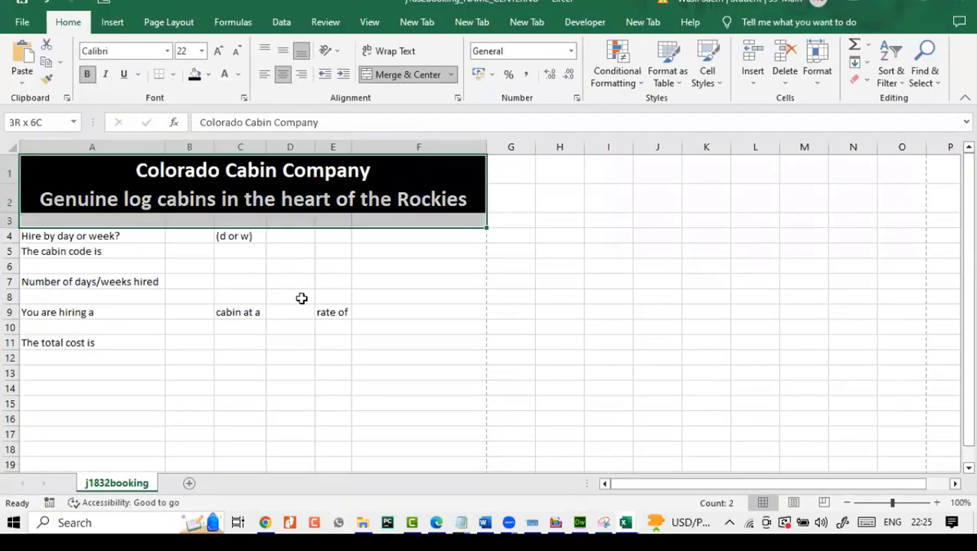
{"action": "left_click_drag", "start_coordinate": [304, 326], "coordinate": [303, 344]}
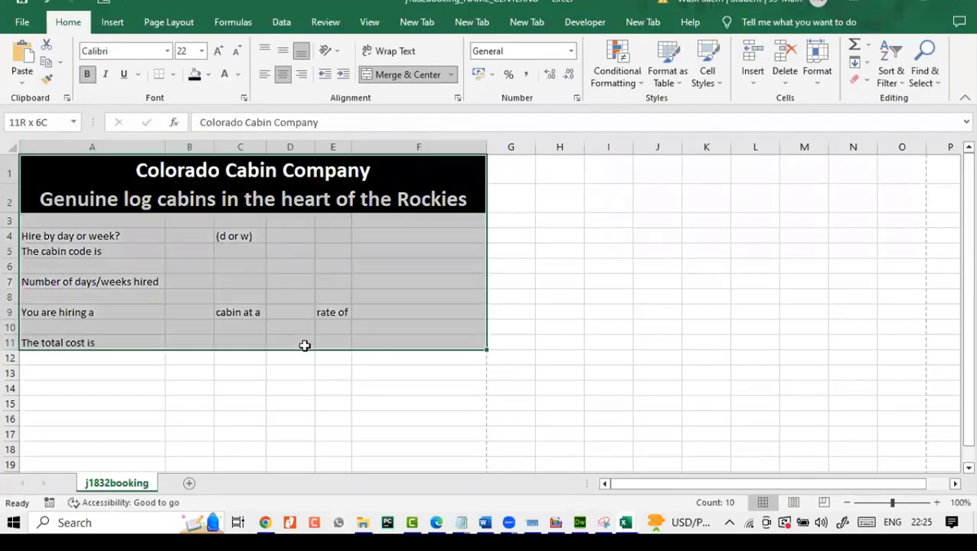
{"action": "left_click", "coordinate": [19, 22]}
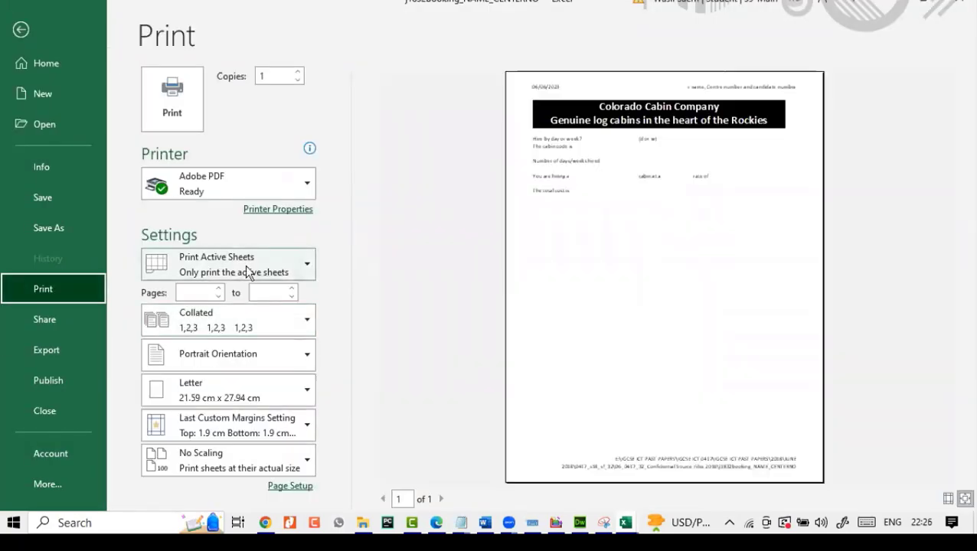
{"action": "left_click", "coordinate": [245, 277]}
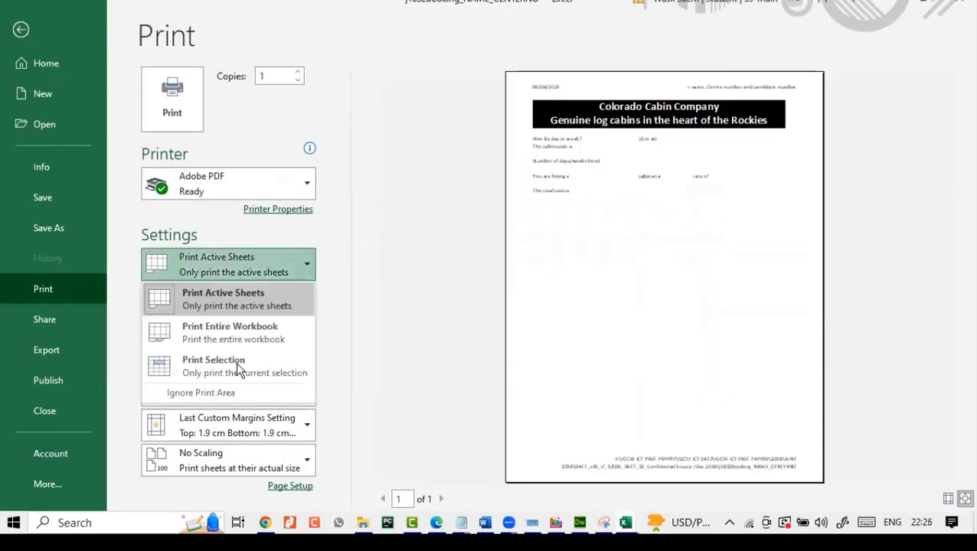
{"action": "left_click", "coordinate": [236, 362]}
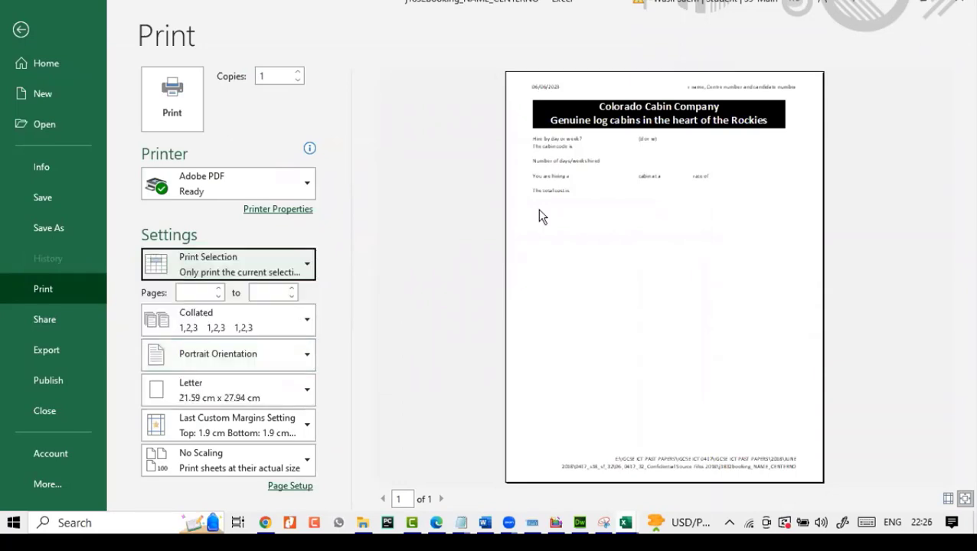
{"action": "left_click", "coordinate": [21, 29]}
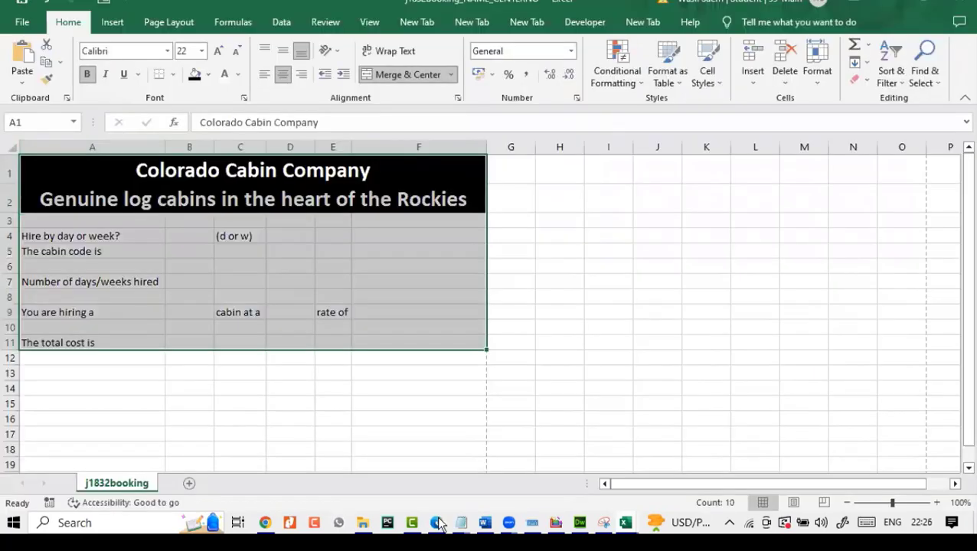
Read question 16 and the Evidence 5 instructions in Edge, then return to the booking workbook in Excel
{"action": "key", "text": "alt+Tab"}
{"action": "scroll", "coordinate": [406, 363], "scroll_direction": "down", "scroll_amount": 1}
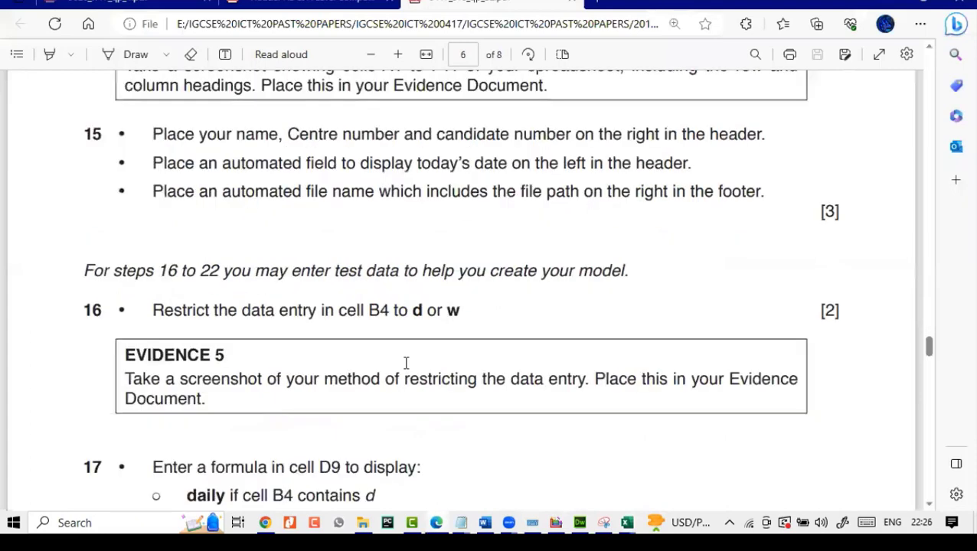
{"action": "scroll", "coordinate": [406, 363], "scroll_direction": "down", "scroll_amount": 1}
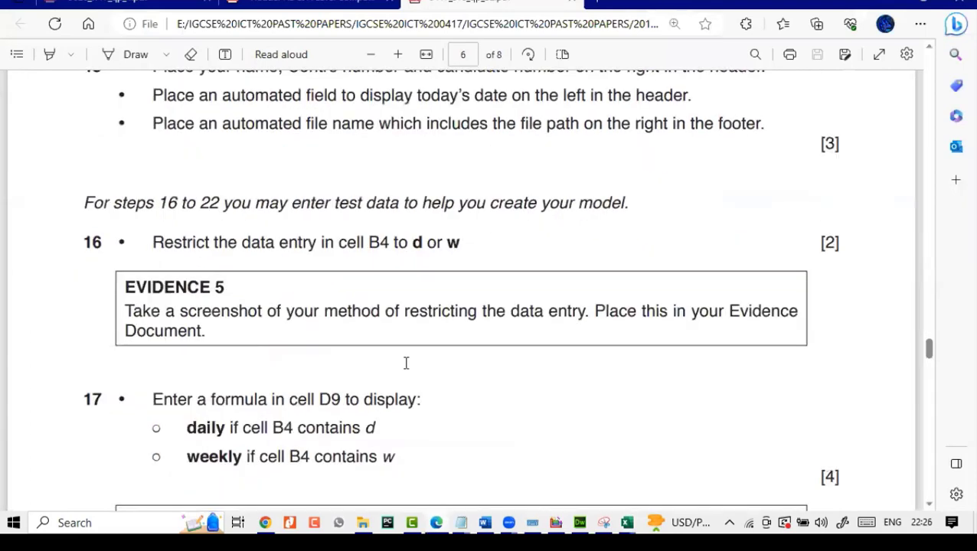
{"action": "scroll", "coordinate": [368, 167], "scroll_direction": "down", "scroll_amount": 1}
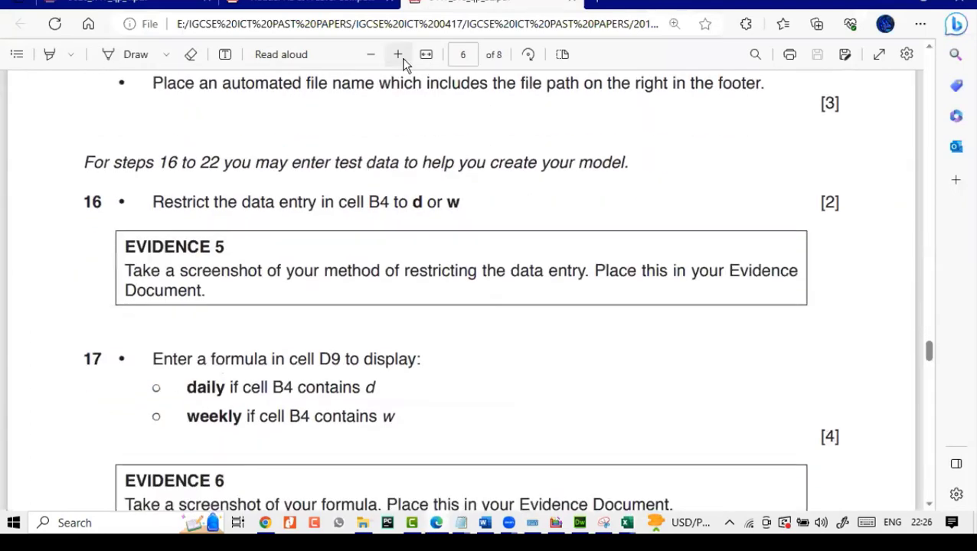
{"action": "scroll", "coordinate": [375, 144], "scroll_direction": "up", "scroll_amount": 1}
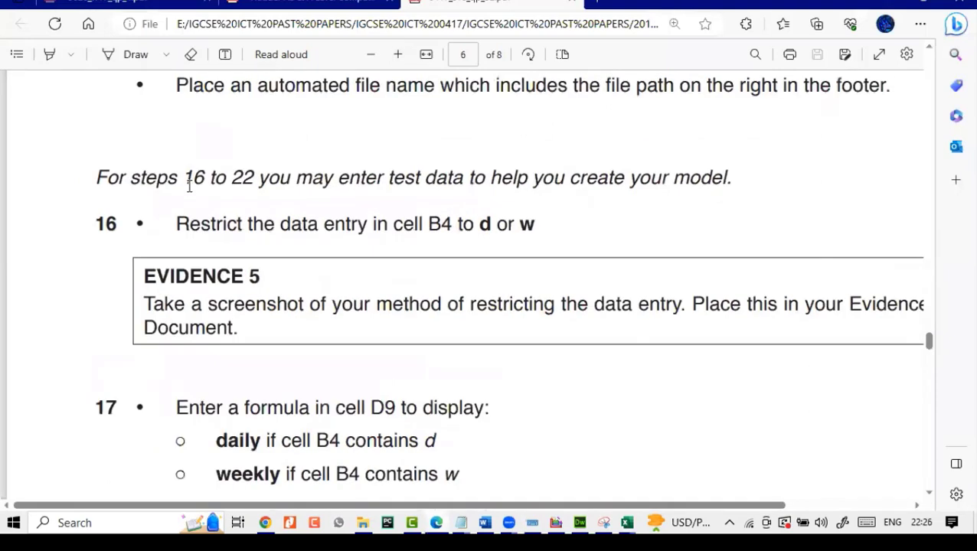
{"action": "left_click_drag", "start_coordinate": [182, 180], "coordinate": [243, 180]}
{"action": "left_click", "coordinate": [463, 211]}
{"action": "scroll", "coordinate": [462, 211], "scroll_direction": "down", "scroll_amount": 1}
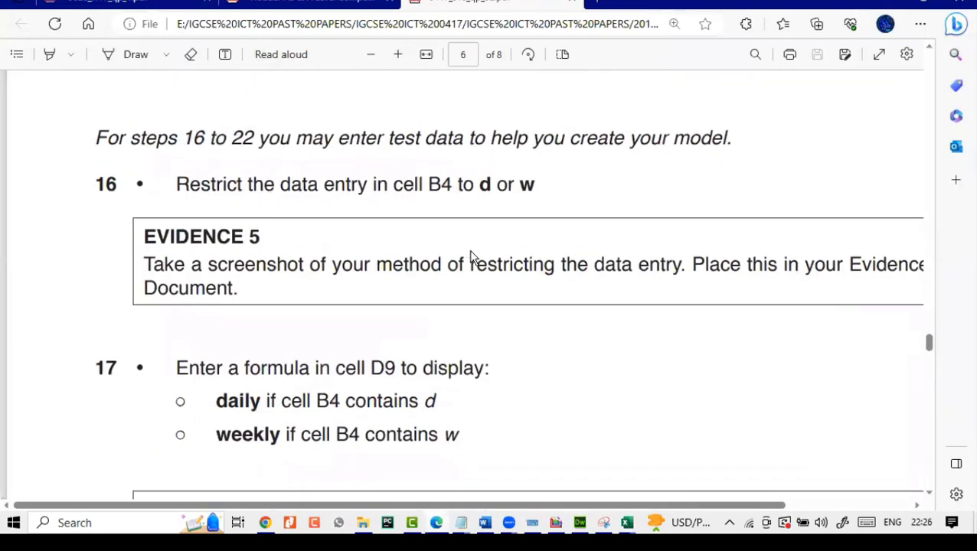
{"action": "left_click_drag", "start_coordinate": [490, 506], "coordinate": [494, 507]}
{"action": "scroll", "coordinate": [521, 508], "scroll_direction": "right", "scroll_amount": 1}
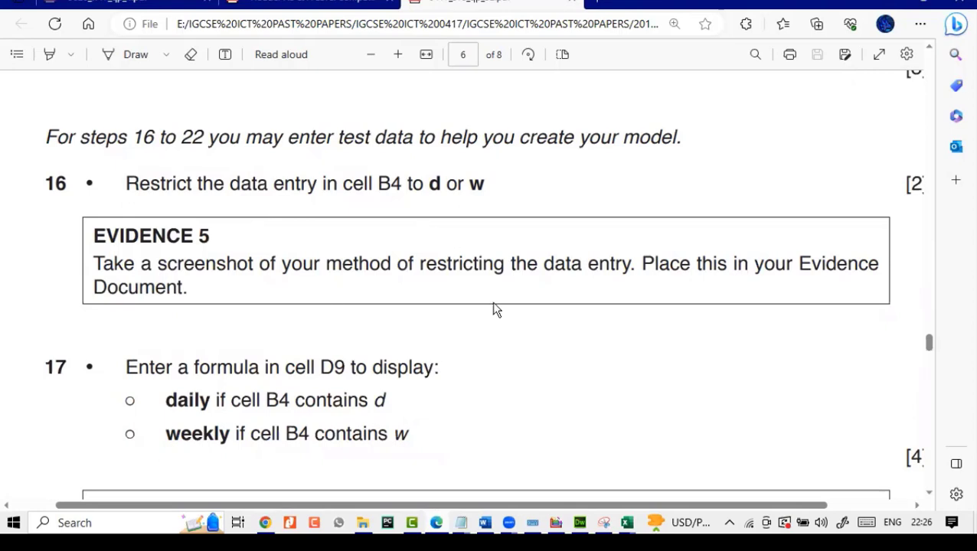
{"action": "mouse_move", "coordinate": [629, 523]}
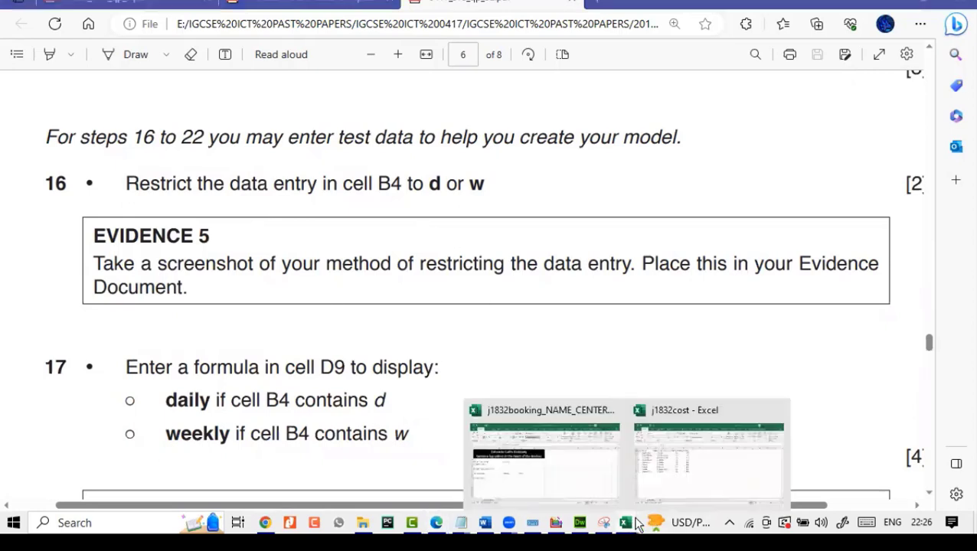
{"action": "left_click", "coordinate": [545, 462]}
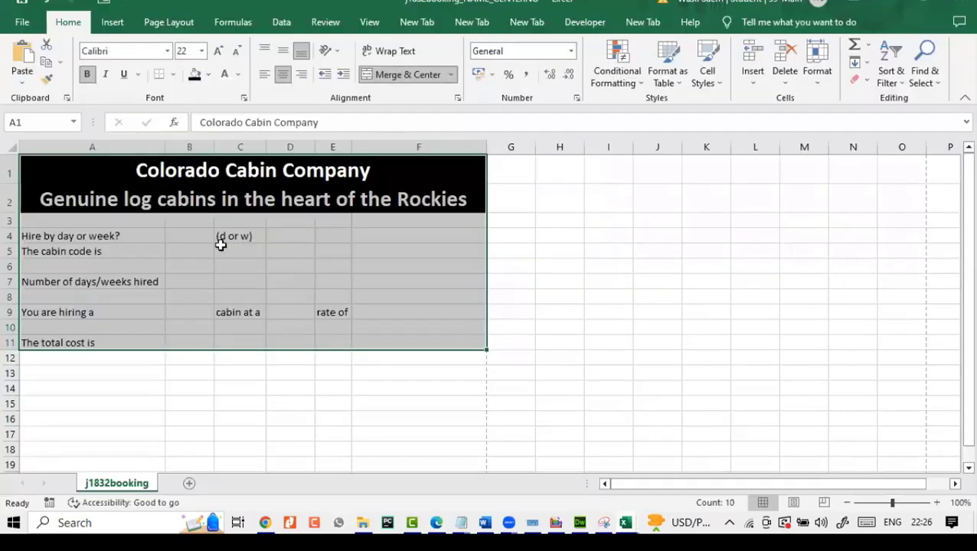
Restrict data entry in cell B4 with a List data validation whose source is d,w
{"action": "left_click", "coordinate": [220, 246]}
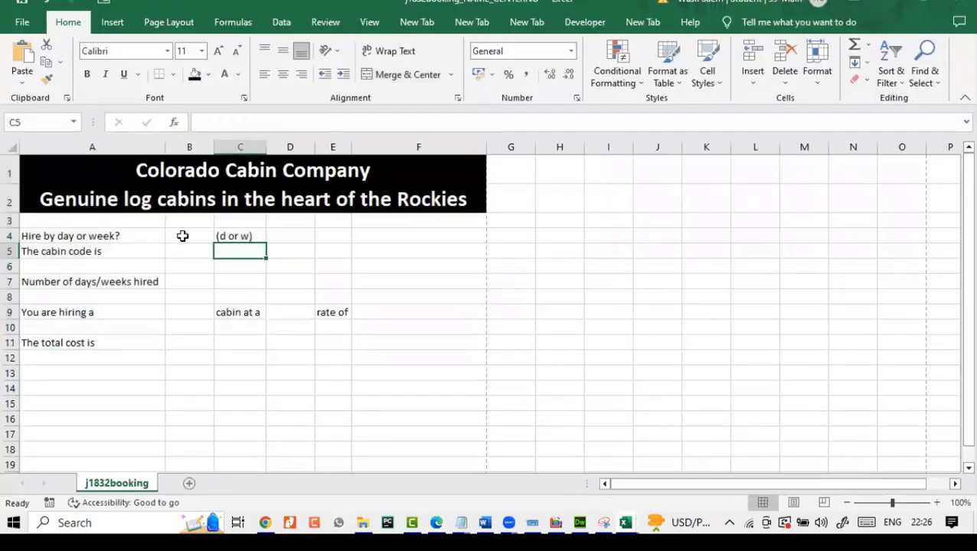
{"action": "left_click", "coordinate": [191, 232]}
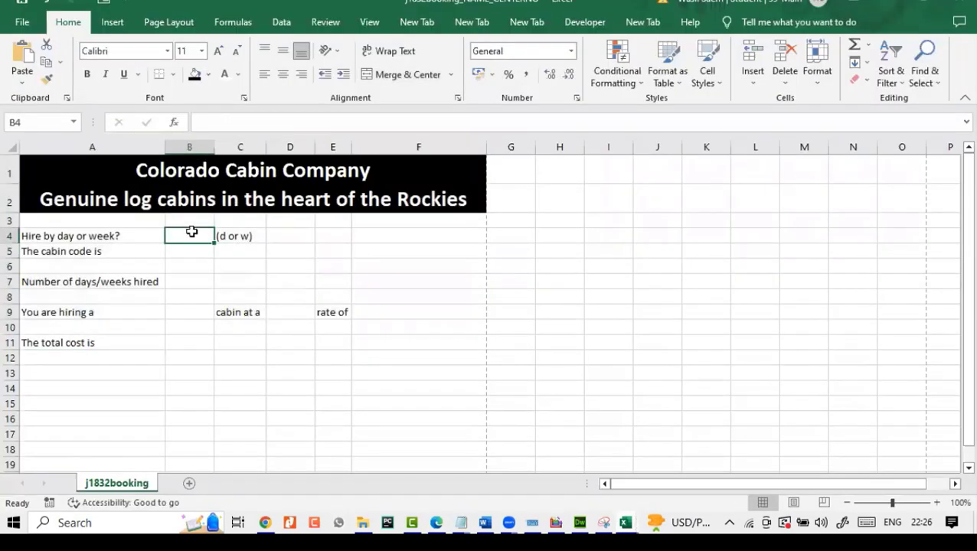
{"action": "left_click", "coordinate": [372, 23]}
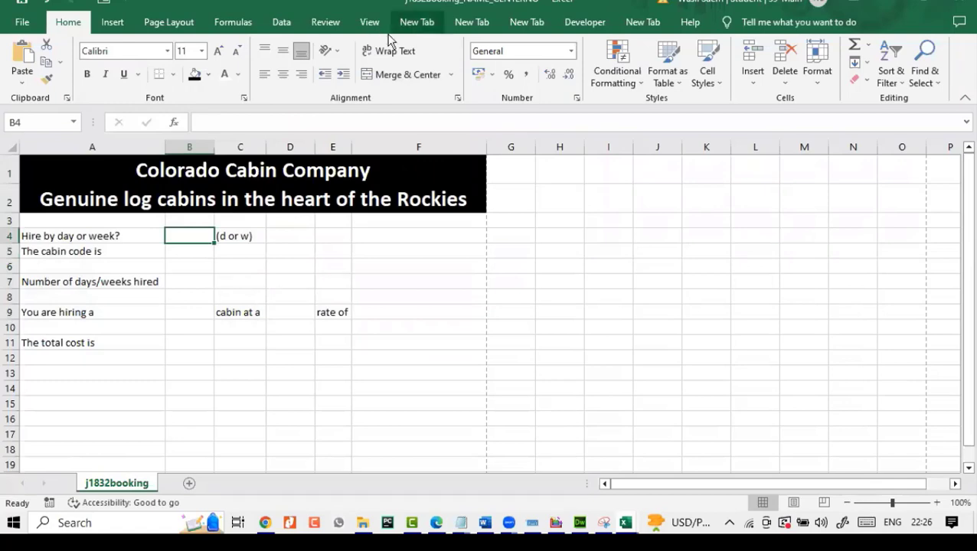
{"action": "left_click", "coordinate": [283, 24]}
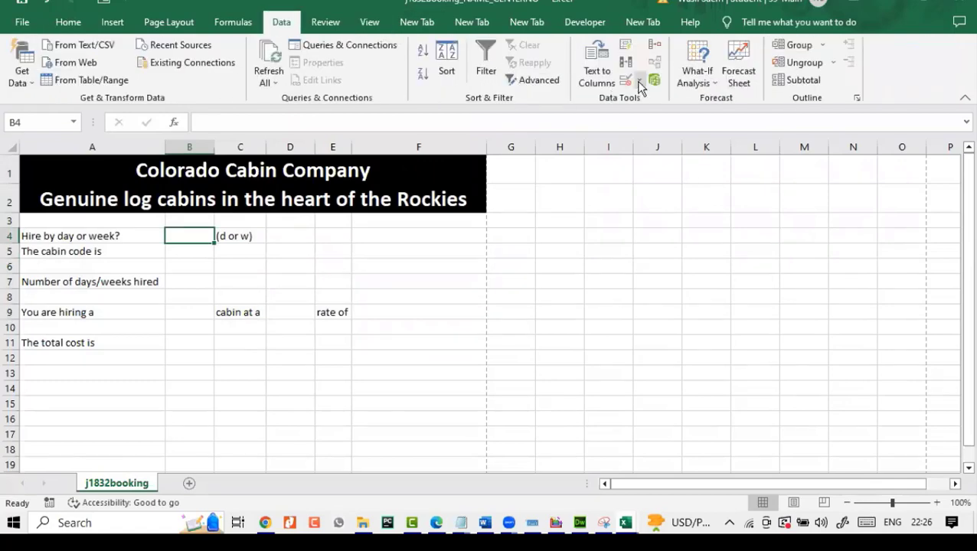
{"action": "left_click", "coordinate": [640, 83]}
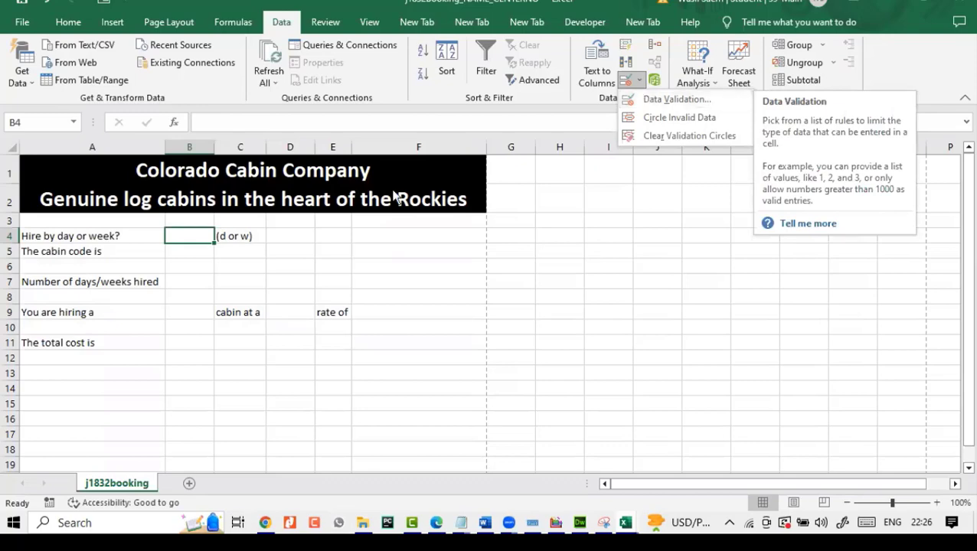
{"action": "left_click", "coordinate": [676, 99]}
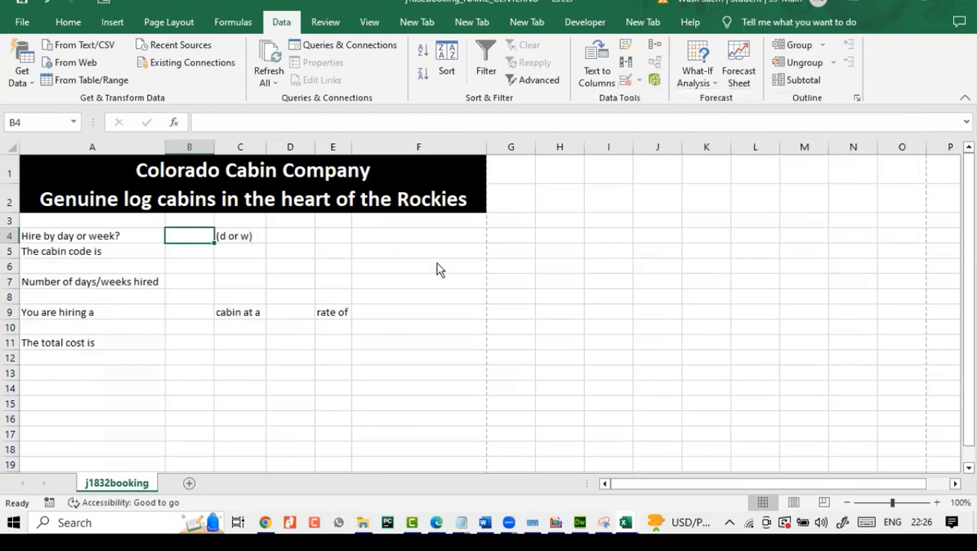
{"action": "left_click", "coordinate": [426, 172]}
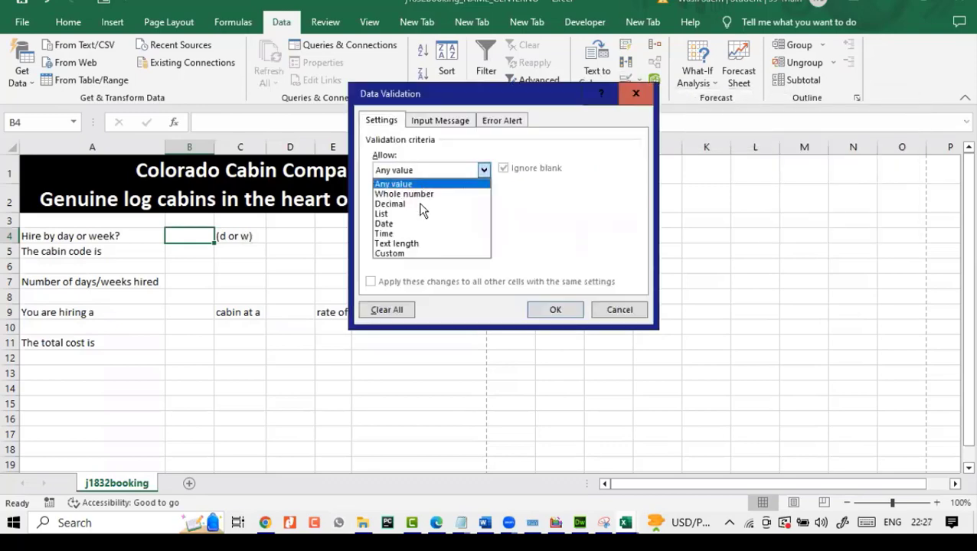
{"action": "left_click", "coordinate": [415, 217]}
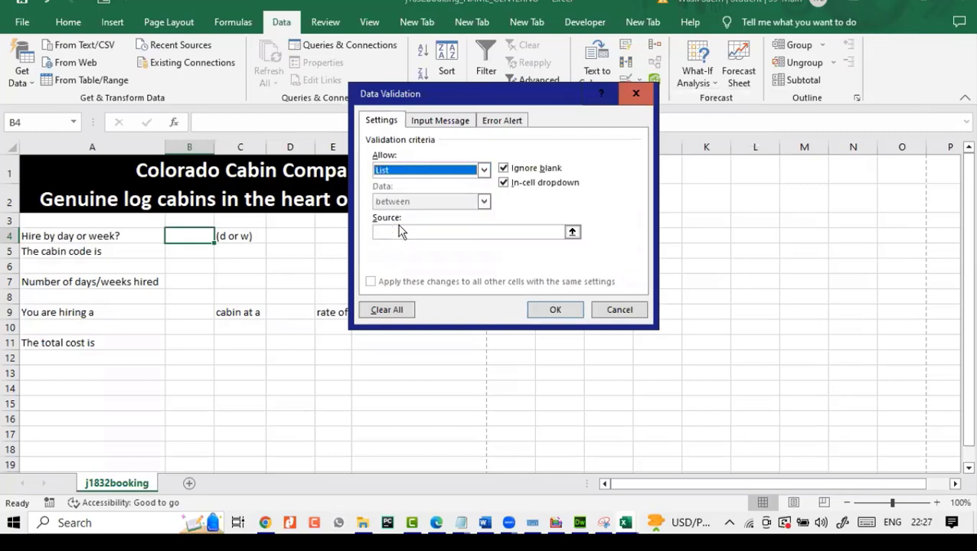
{"action": "left_click", "coordinate": [394, 236]}
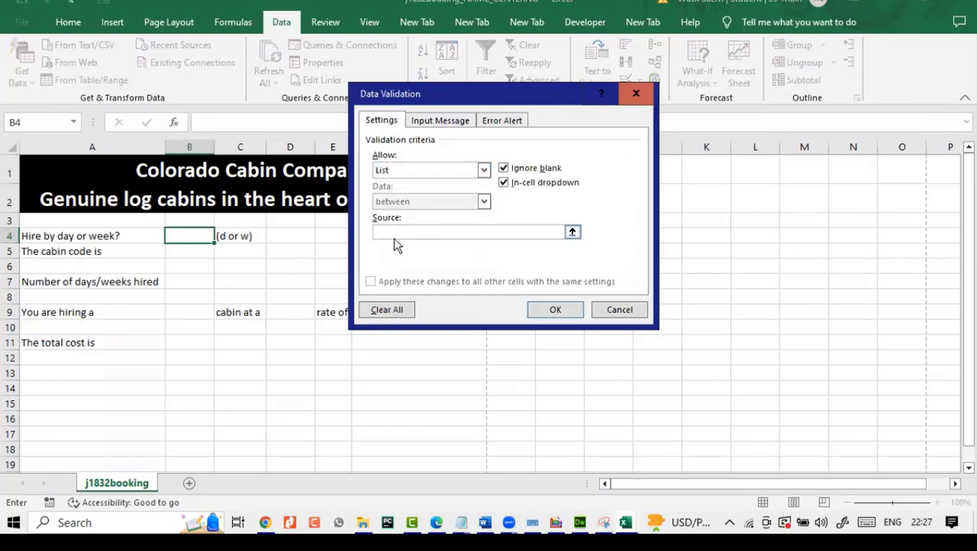
{"action": "type", "text": "d,w"}
{"action": "key", "text": "Return"}
Test the dropdown in cell B4 by choosing d and then w, leaving w as the entry
{"action": "left_click", "coordinate": [221, 236]}
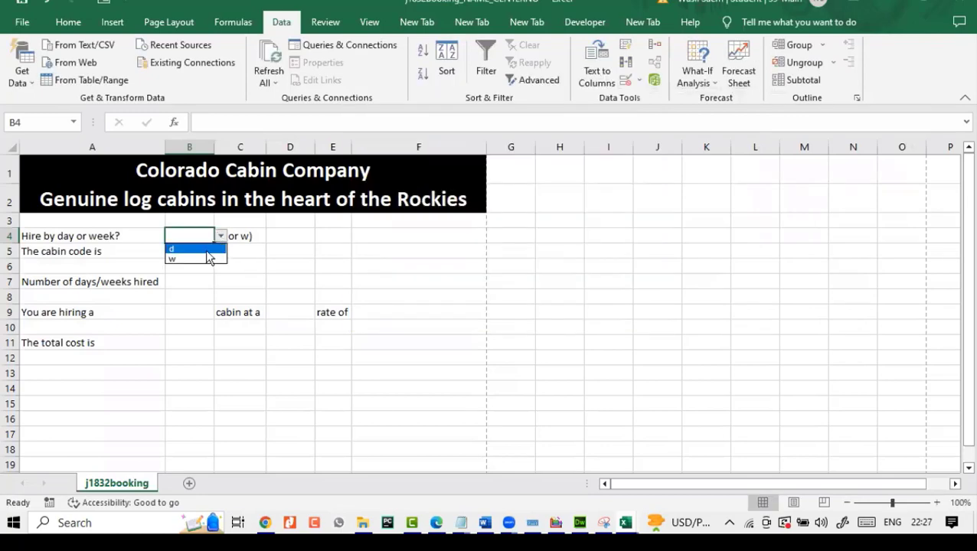
{"action": "left_click", "coordinate": [209, 246]}
{"action": "left_click", "coordinate": [221, 236]}
{"action": "left_click", "coordinate": [206, 258]}
{"action": "key", "text": "Return"}
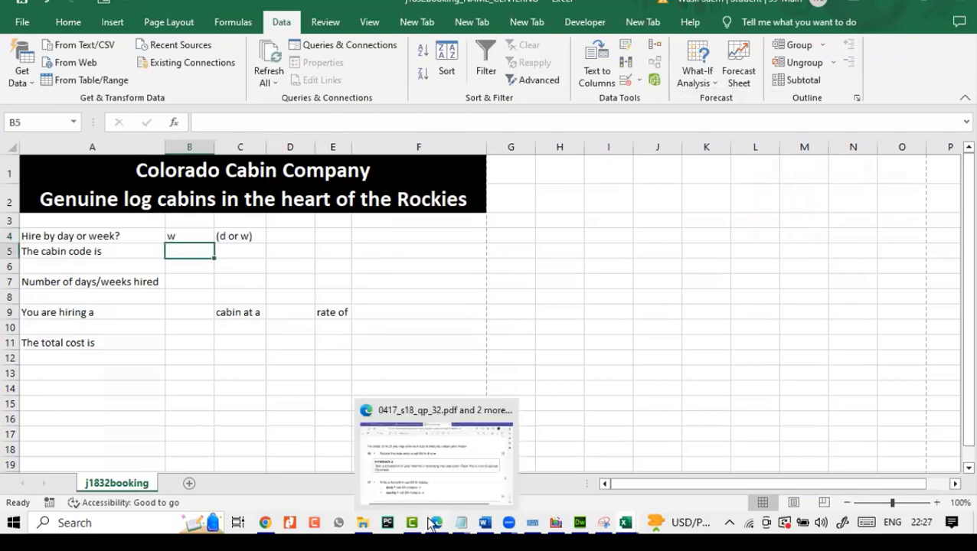
Circle question number 16 with the Draw pen in Edge, review Evidence 5, and return to Excel
{"action": "key", "text": "alt+Tab"}
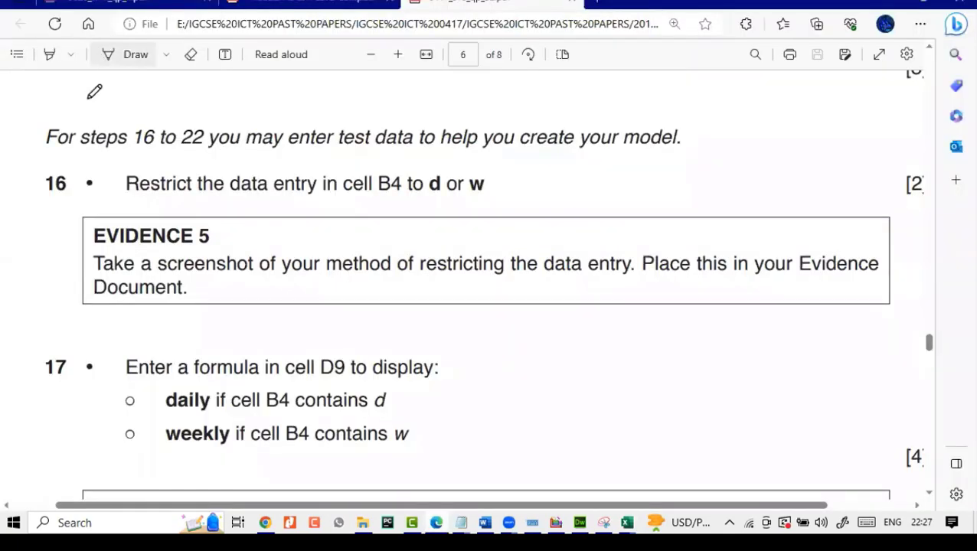
{"action": "mouse_move", "coordinate": [61, 168]}
{"action": "left_mouse_down"}
{"action": "mouse_move", "coordinate": [66, 193]}
{"action": "mouse_move", "coordinate": [61, 170]}
{"action": "left_mouse_up"}
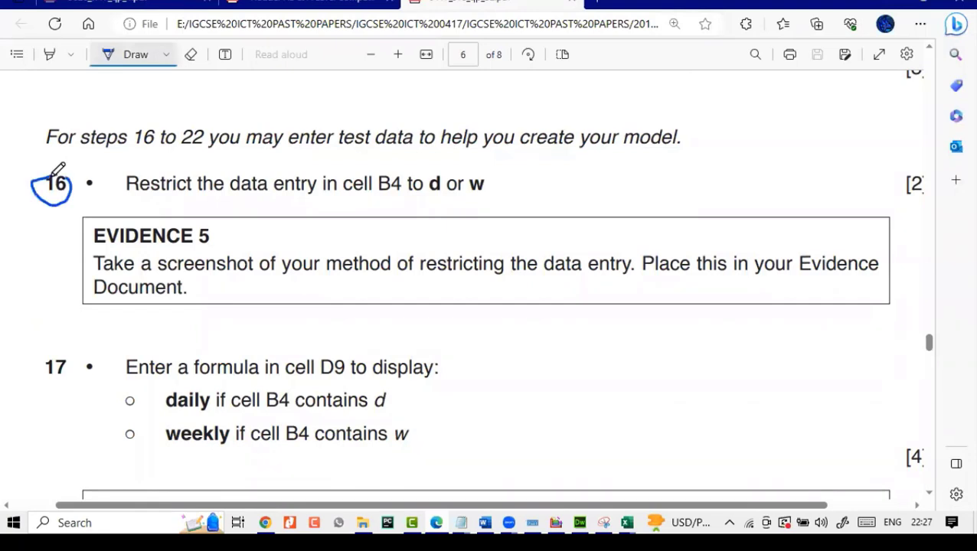
{"action": "scroll", "coordinate": [233, 232], "scroll_direction": "down", "scroll_amount": 1}
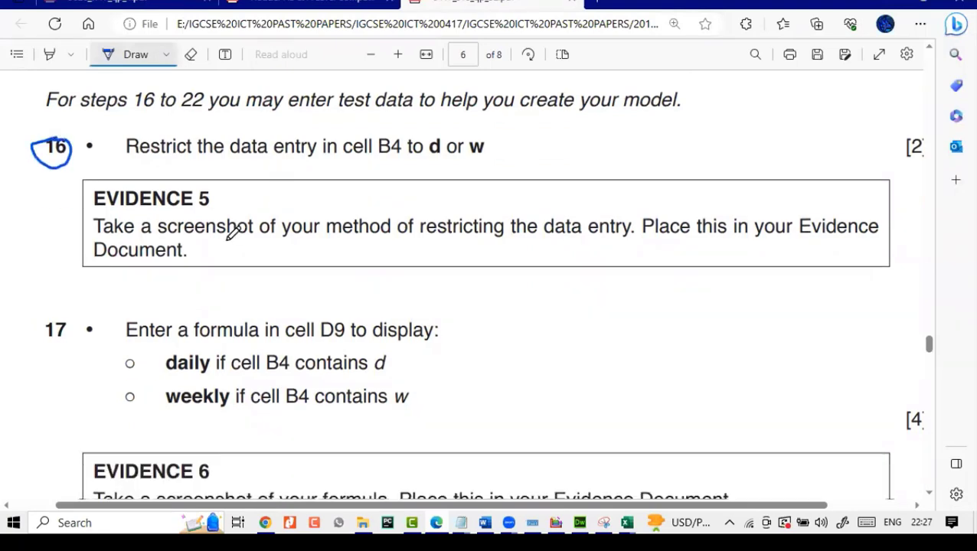
{"action": "scroll", "coordinate": [596, 468], "scroll_direction": "down", "scroll_amount": 1}
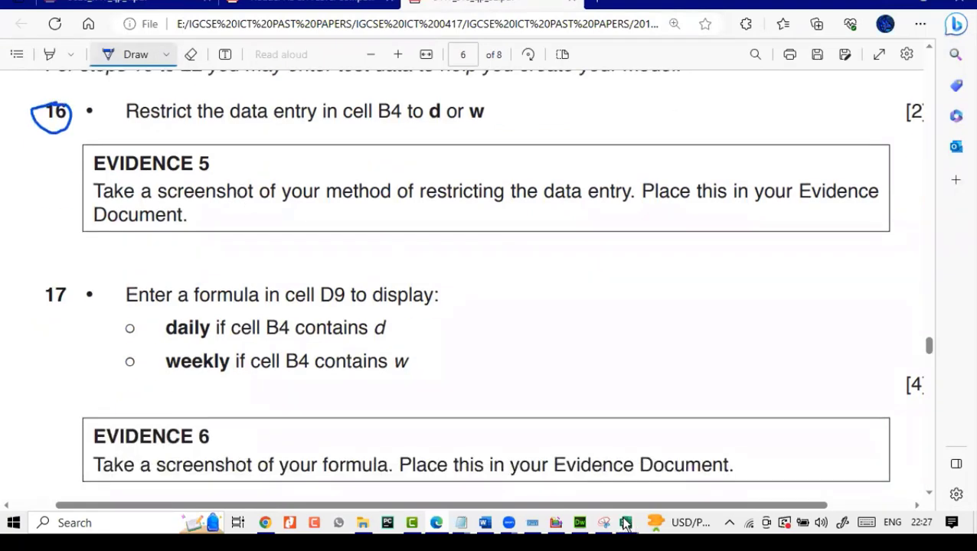
{"action": "key", "text": "alt+Tab"}
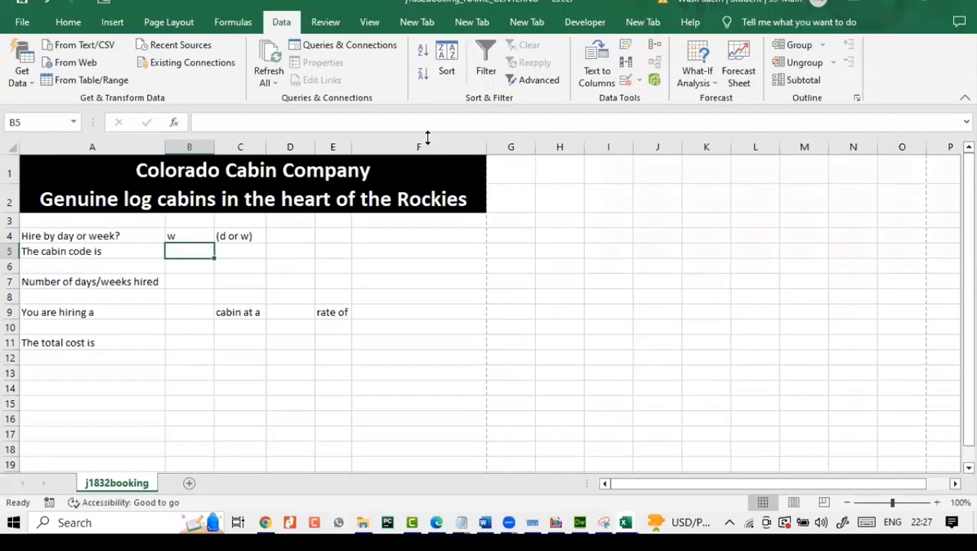
Review the data validation settings of cell B4 for Evidence 5, close them unchanged, and glance at the question in Edge
{"action": "key", "text": "Up"}
{"action": "left_click", "coordinate": [626, 81]}
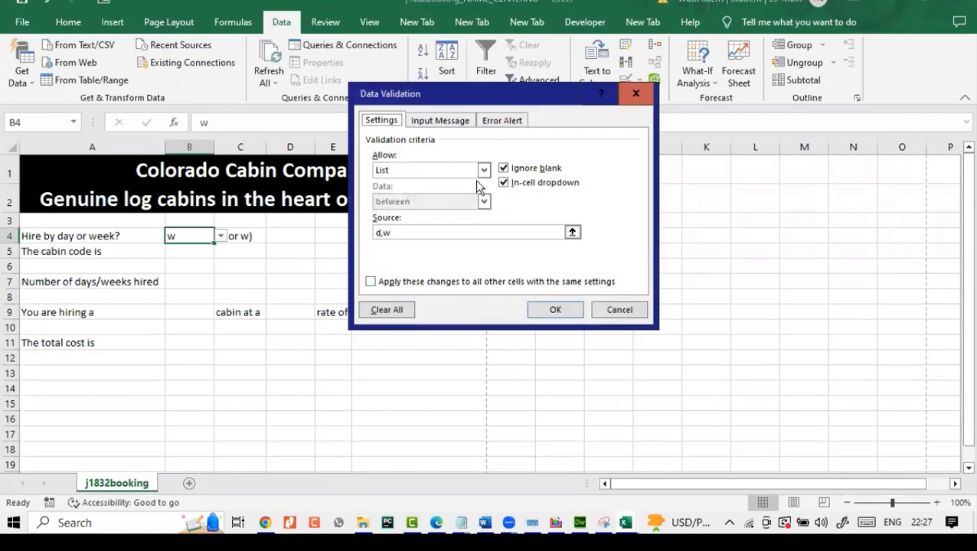
{"action": "left_click", "coordinate": [601, 312]}
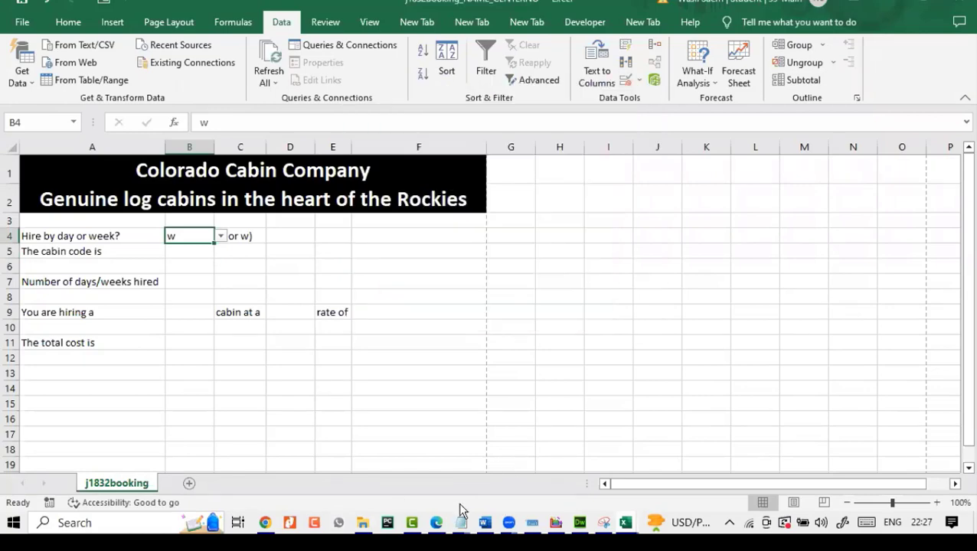
{"action": "mouse_move", "coordinate": [293, 523]}
{"action": "left_click", "coordinate": [438, 523]}
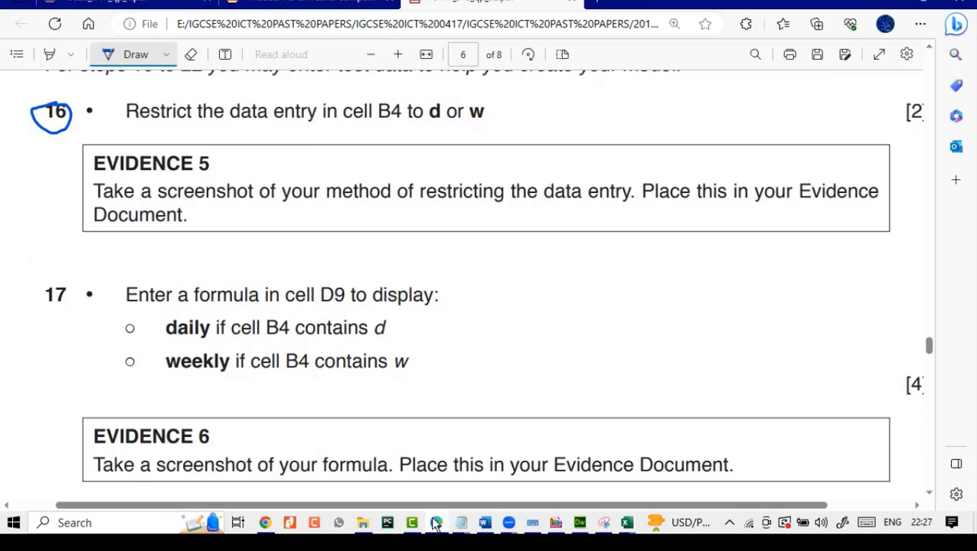
{"action": "left_click", "coordinate": [435, 523]}
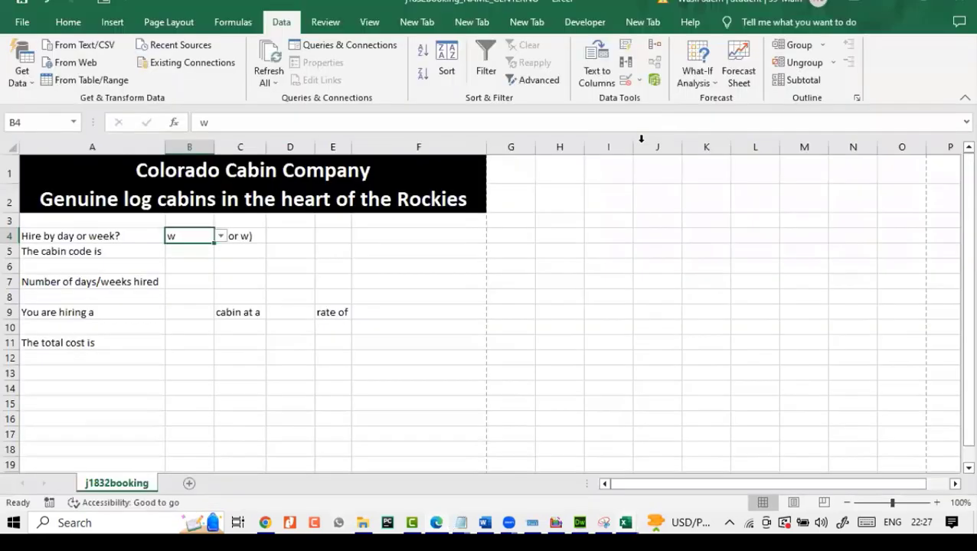
Reopen the data validation of cell B4, examine the available Allow criteria, and cancel without changing anything
{"action": "left_click", "coordinate": [639, 82]}
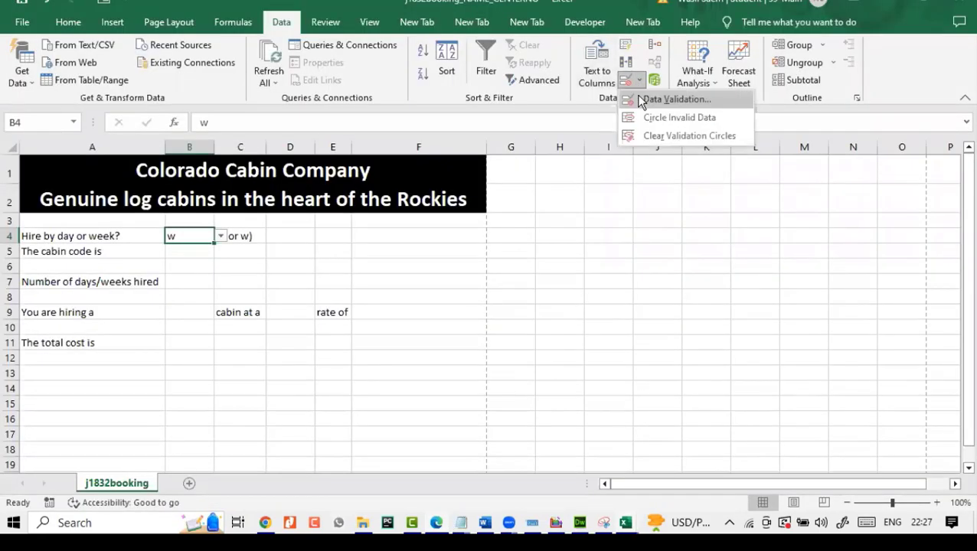
{"action": "left_click", "coordinate": [642, 100]}
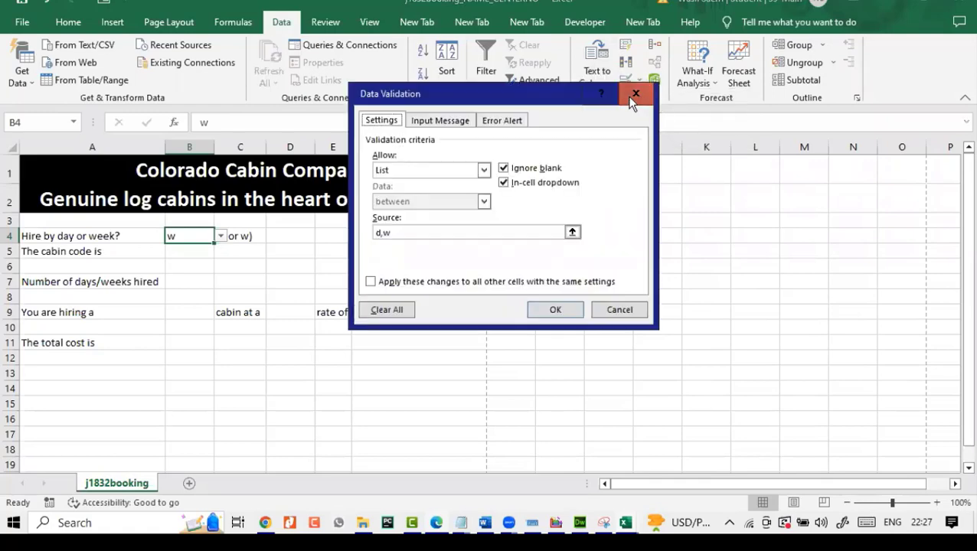
{"action": "left_click", "coordinate": [636, 95]}
{"action": "left_click", "coordinate": [640, 82]}
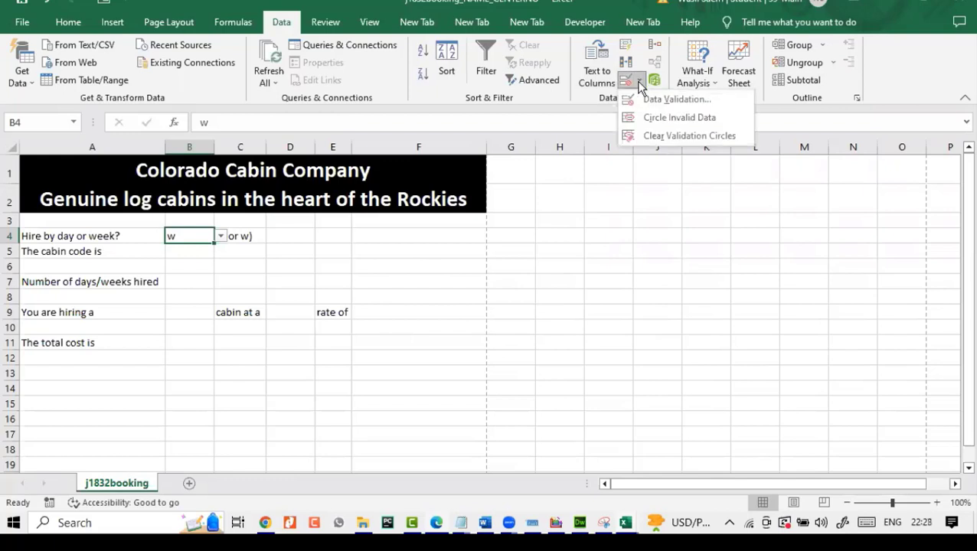
{"action": "left_click", "coordinate": [657, 100]}
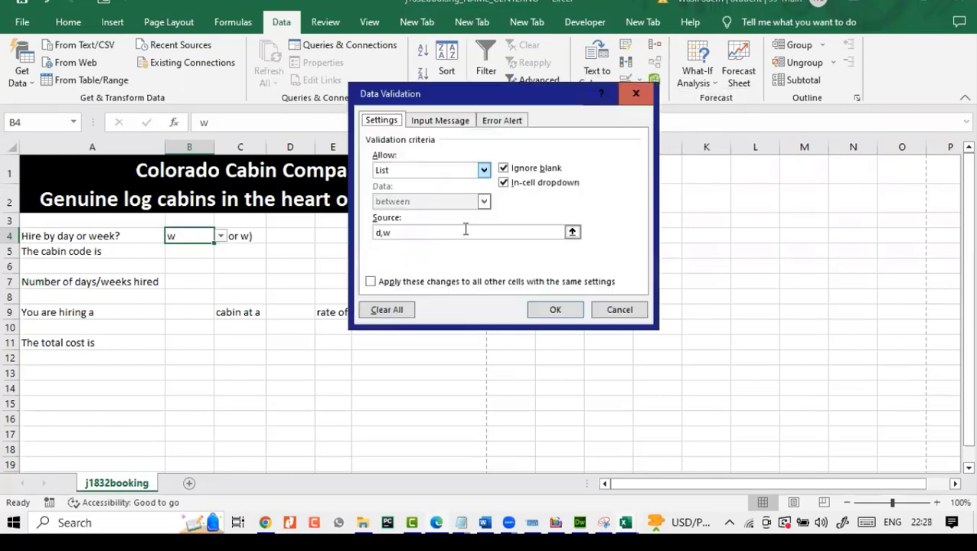
{"action": "left_click", "coordinate": [485, 171]}
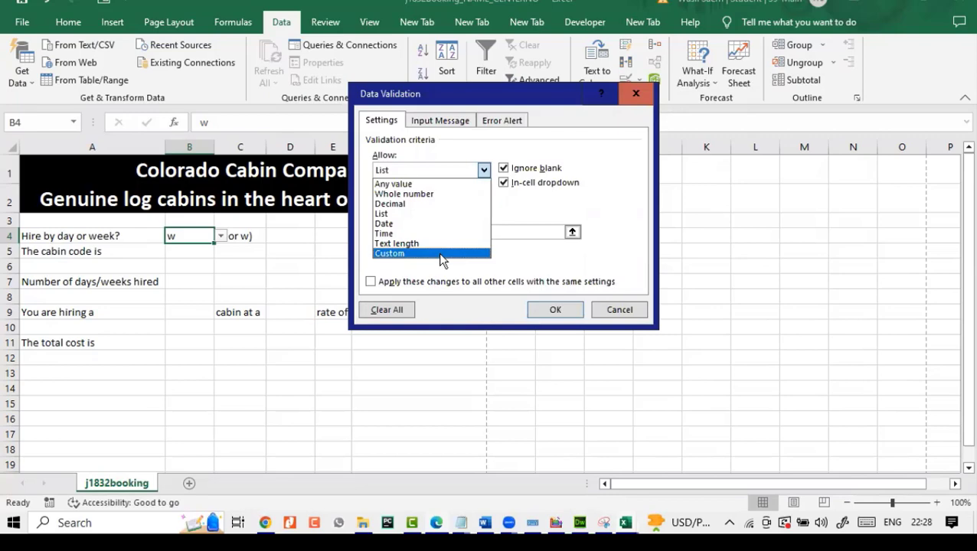
{"action": "left_click", "coordinate": [513, 261]}
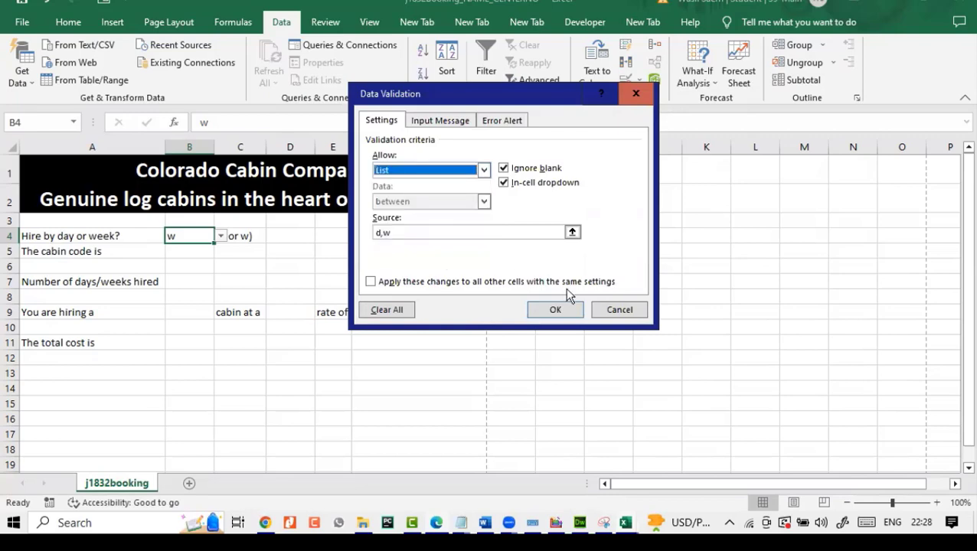
{"action": "left_click", "coordinate": [613, 311]}
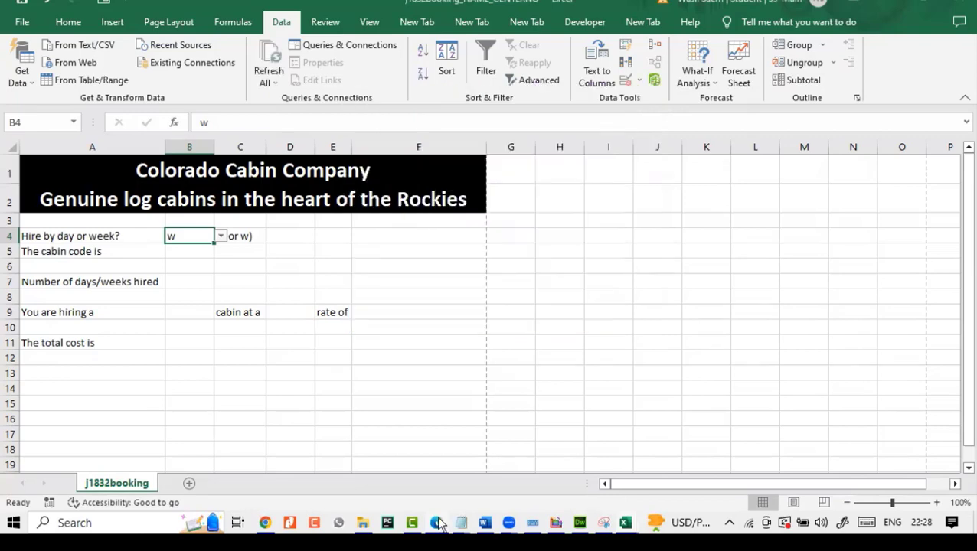
Read question 17 about the formula for cell D9 in the exam paper in Edge, and return to Excel
{"action": "left_click", "coordinate": [437, 523]}
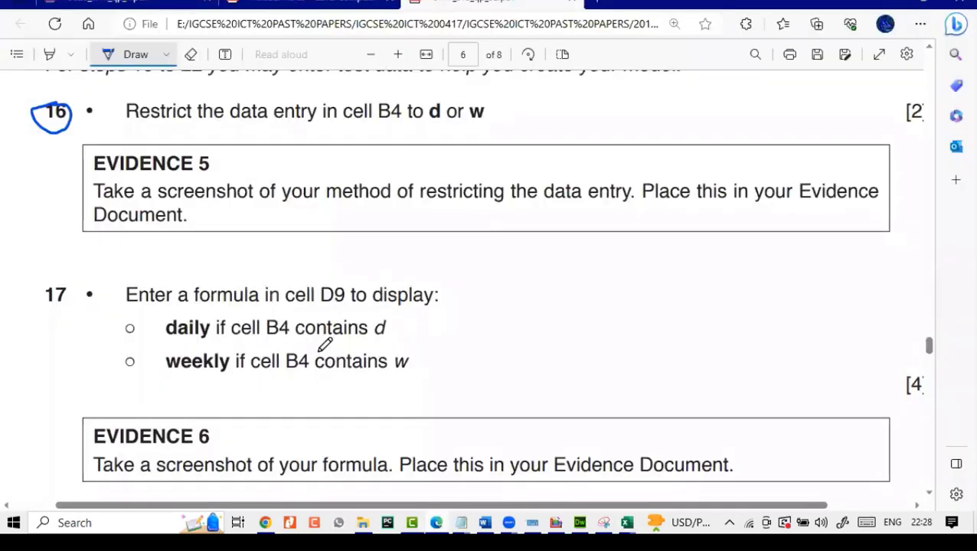
{"action": "scroll", "coordinate": [240, 299], "scroll_direction": "down", "scroll_amount": 1}
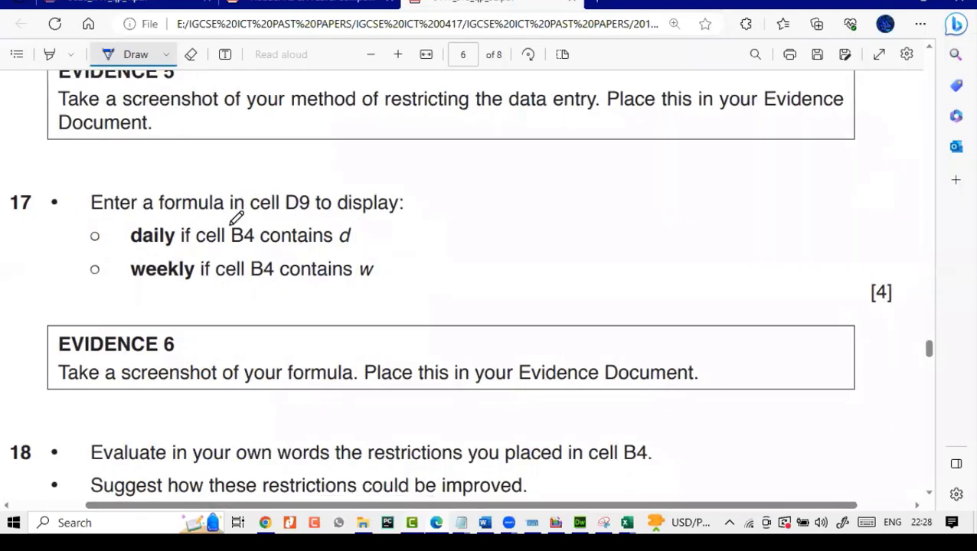
{"action": "scroll", "coordinate": [298, 218], "scroll_direction": "right", "scroll_amount": 1}
{"action": "left_click", "coordinate": [626, 523]}
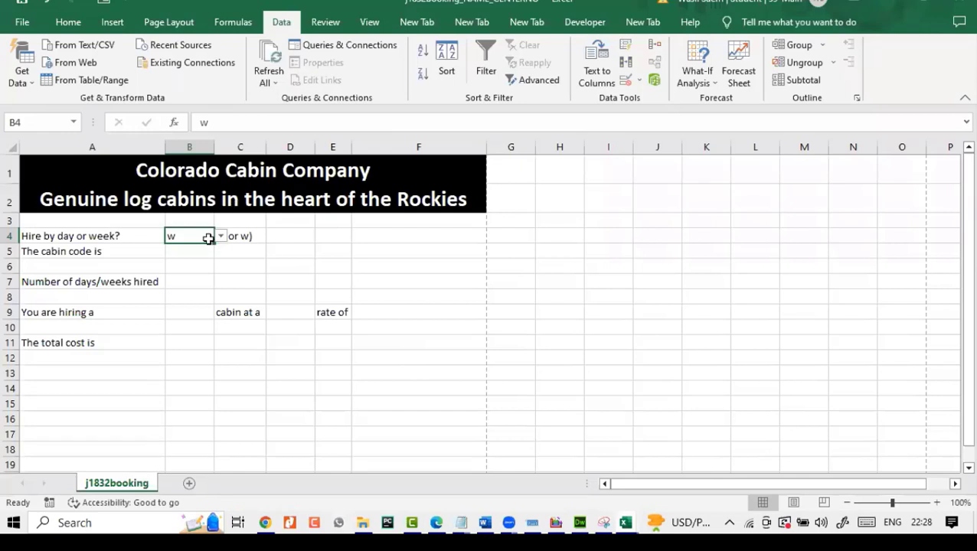
Begin an IF formula in cell D9 whose logical test compares cell B4 with a text value
{"action": "left_click", "coordinate": [287, 312]}
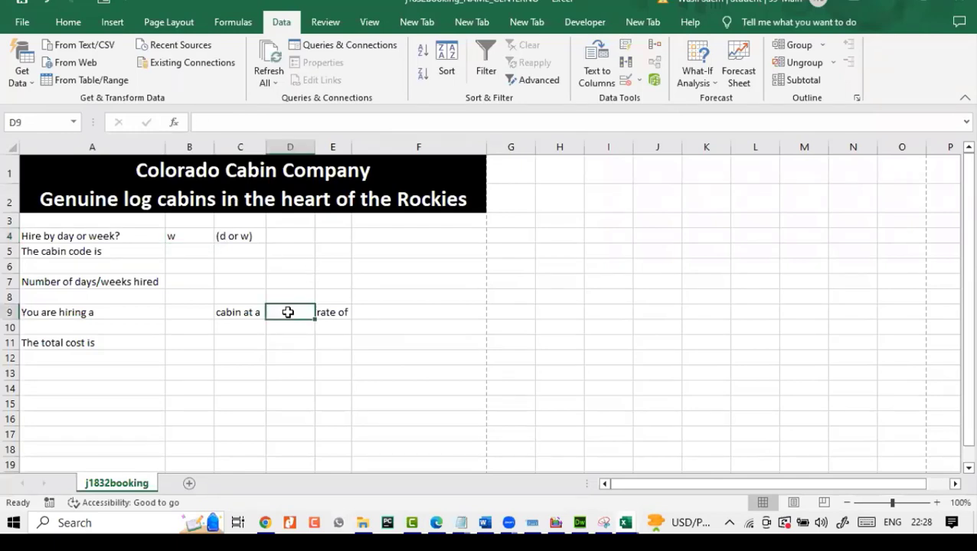
{"action": "left_click", "coordinate": [261, 119]}
{"action": "type", "text": "="}
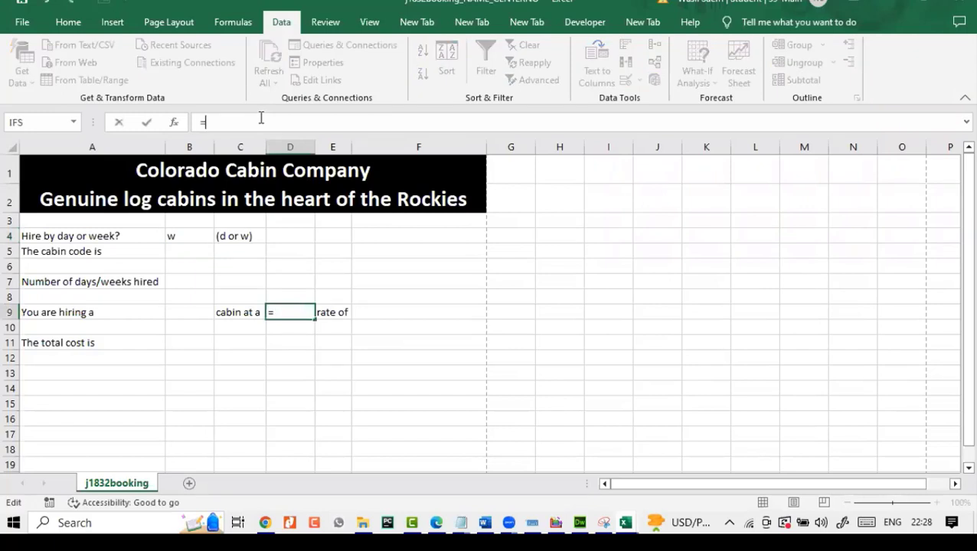
{"action": "type", "text": "if("}
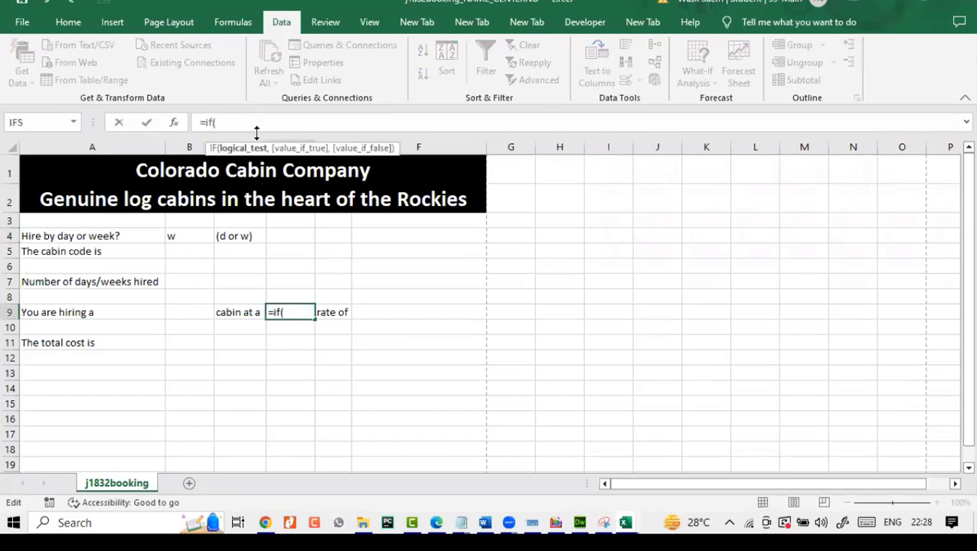
{"action": "left_click", "coordinate": [189, 238]}
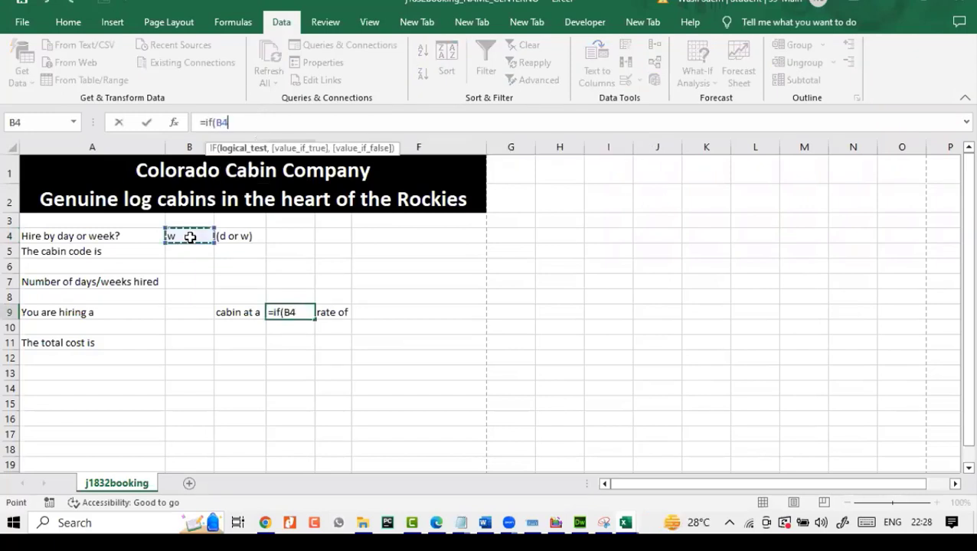
{"action": "type", "text": "=\""}
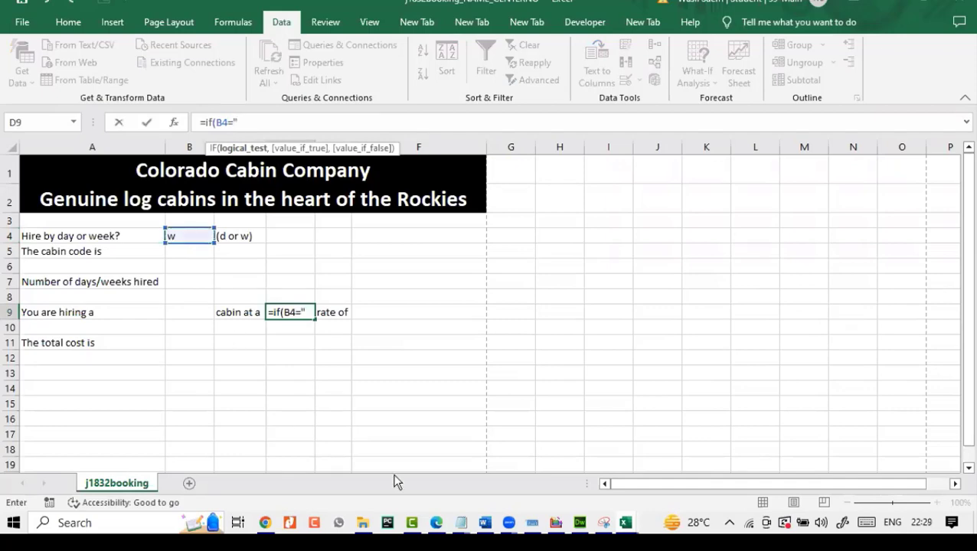
Recheck question 17 in Edge, and complete the first condition in Excel so that "d" in B4 returns "Daily"
{"action": "left_click", "coordinate": [439, 522]}
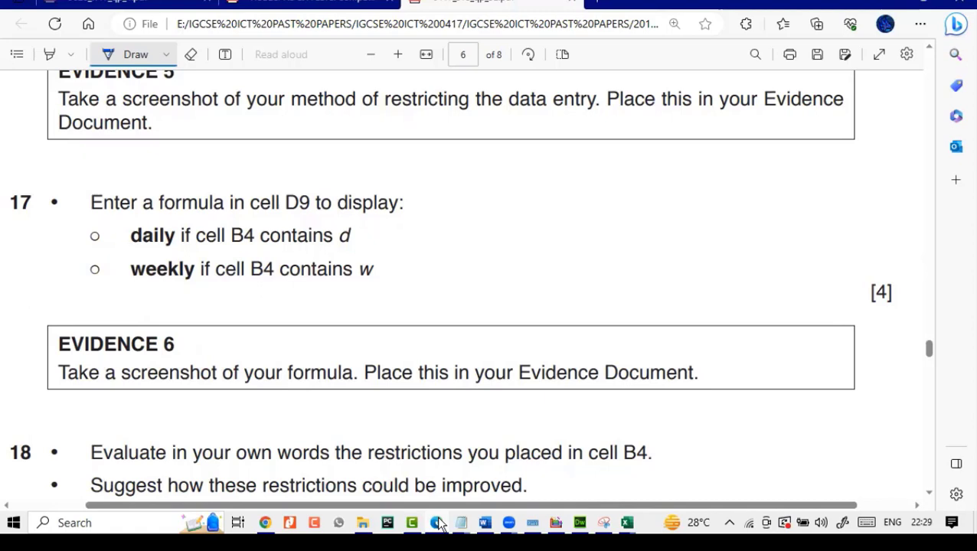
{"action": "left_click", "coordinate": [438, 522]}
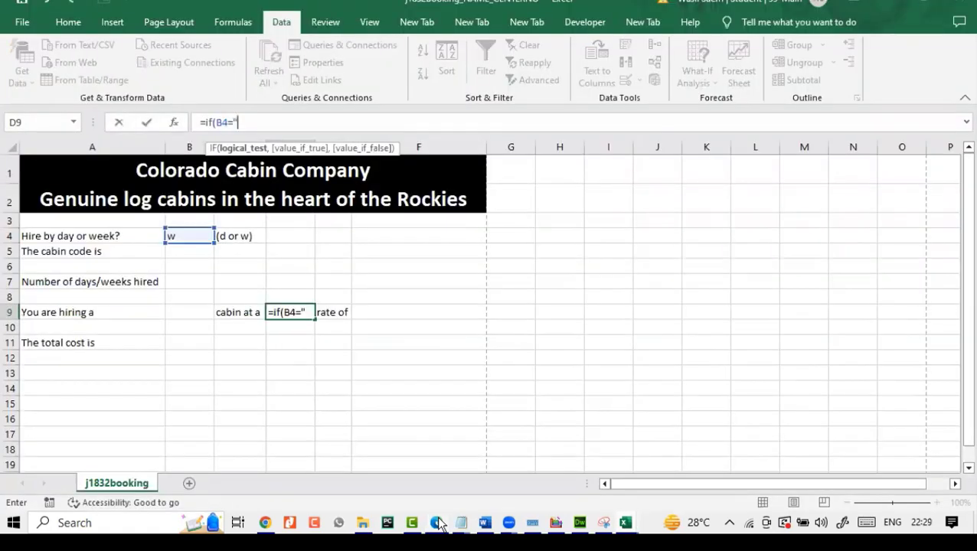
{"action": "left_click", "coordinate": [437, 522]}
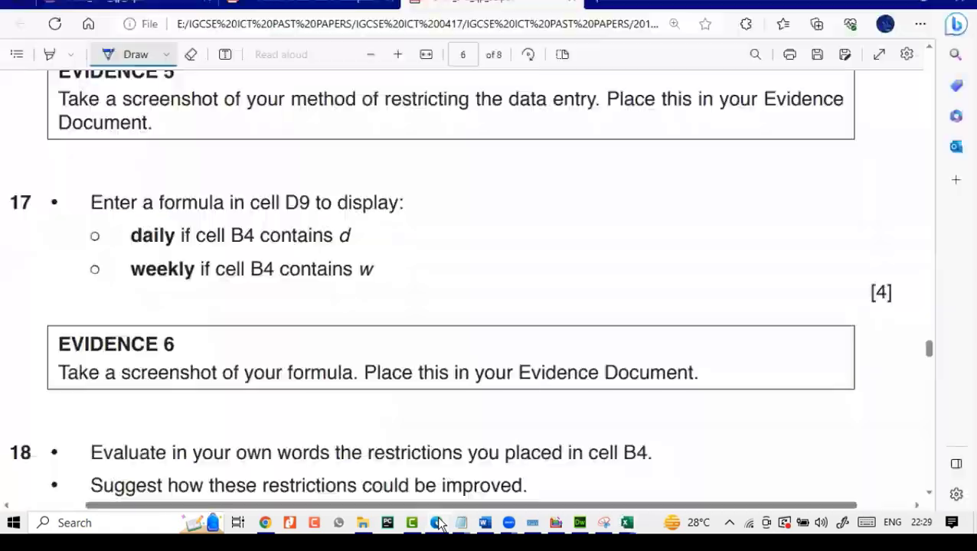
{"action": "left_click", "coordinate": [437, 523]}
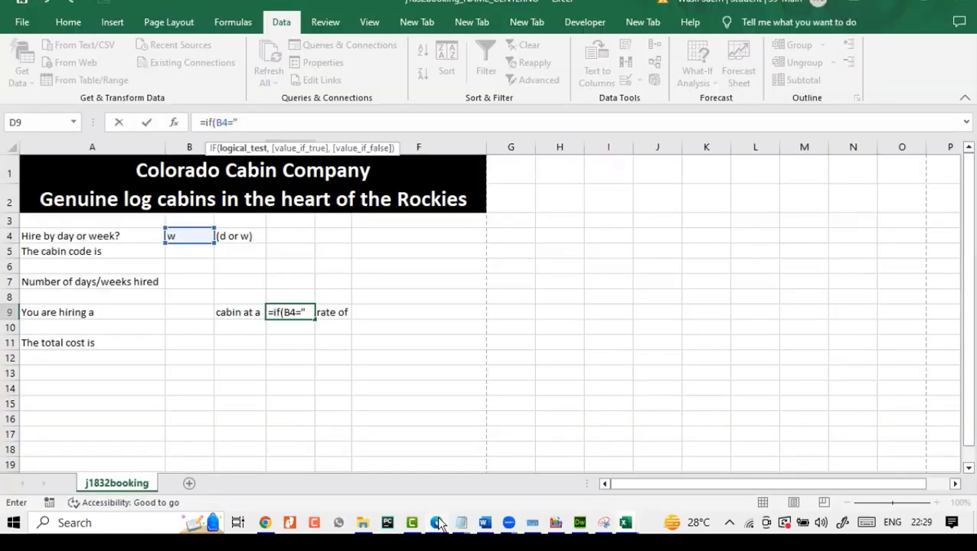
{"action": "type", "text": "d\","}
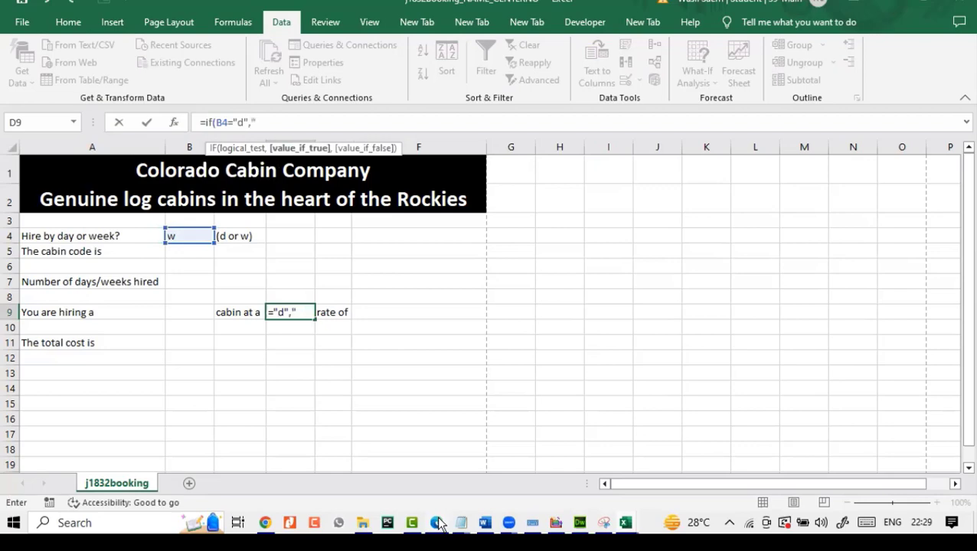
{"action": "type", "text": "\"Da"}
{"action": "type", "text": "ily\","}
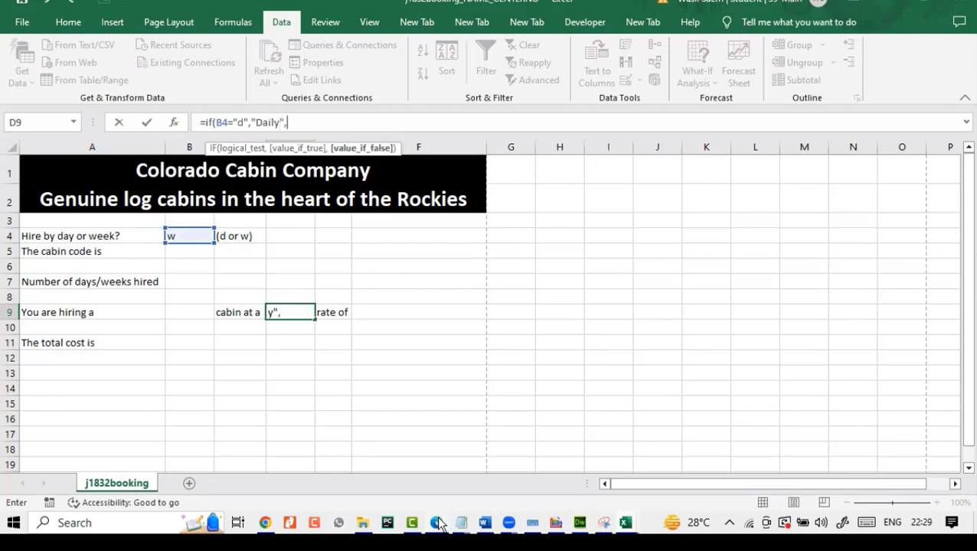
Nest a second IF in D9 returning "Weekly" when B4 is "w" and 0 otherwise, and enter the formula with the closing-bracket correction
{"action": "type", "text": "if"}
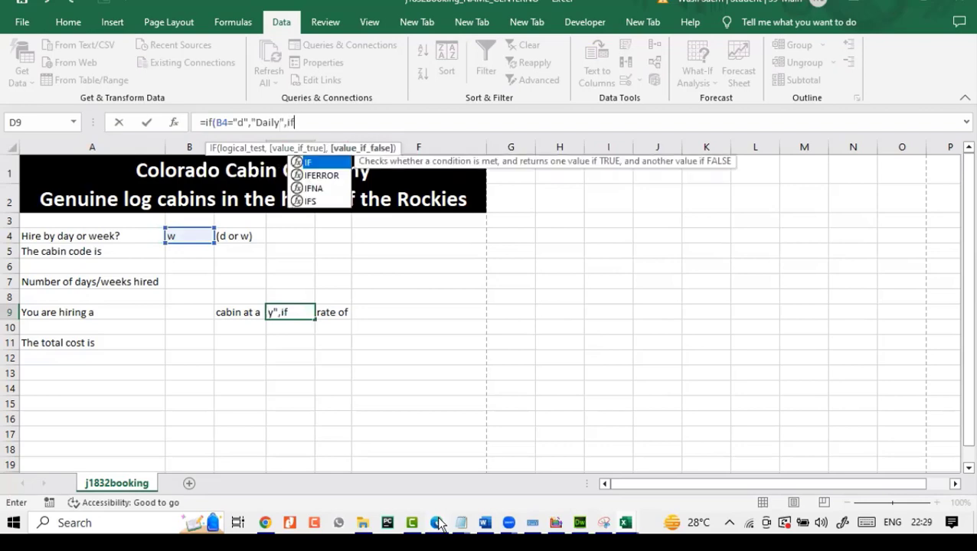
{"action": "type", "text": "("}
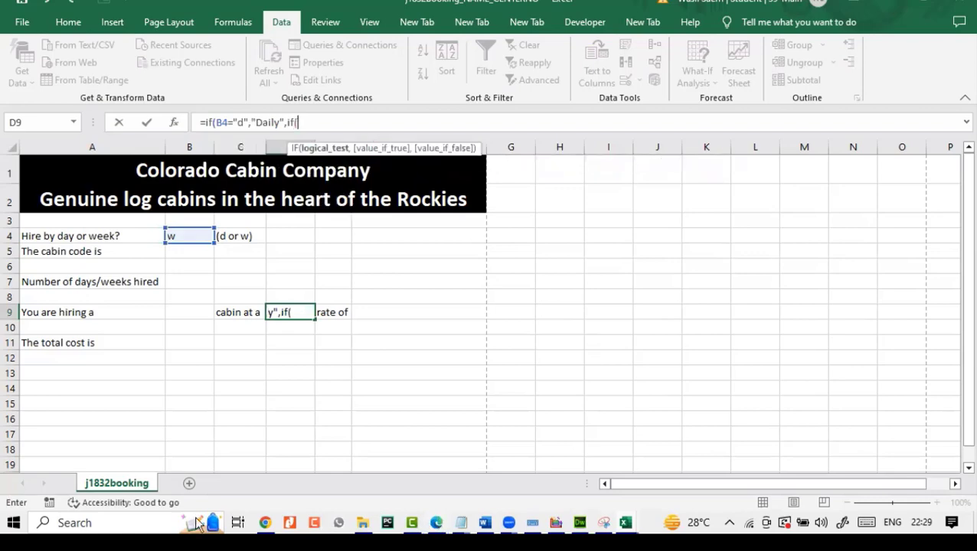
{"action": "left_click", "coordinate": [186, 238]}
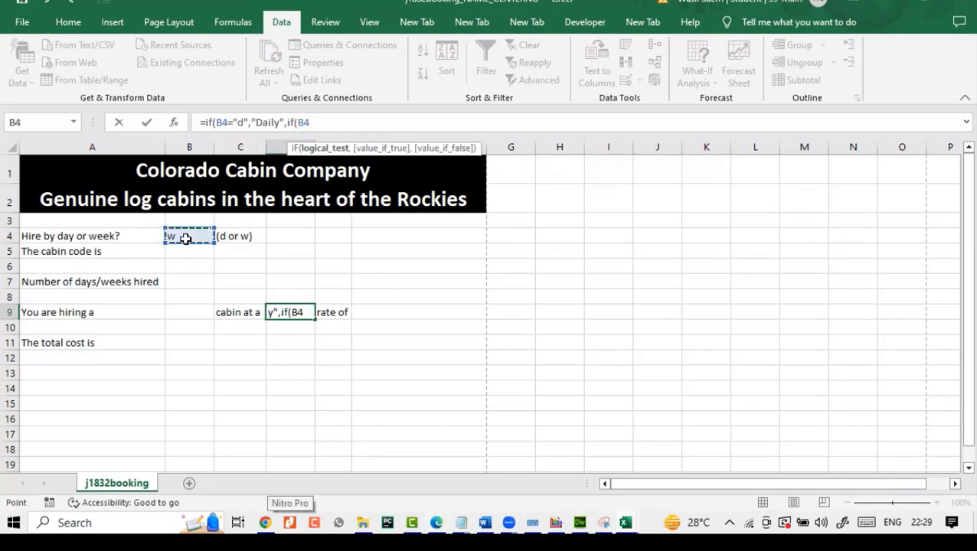
{"action": "type", "text": "=\"w\","}
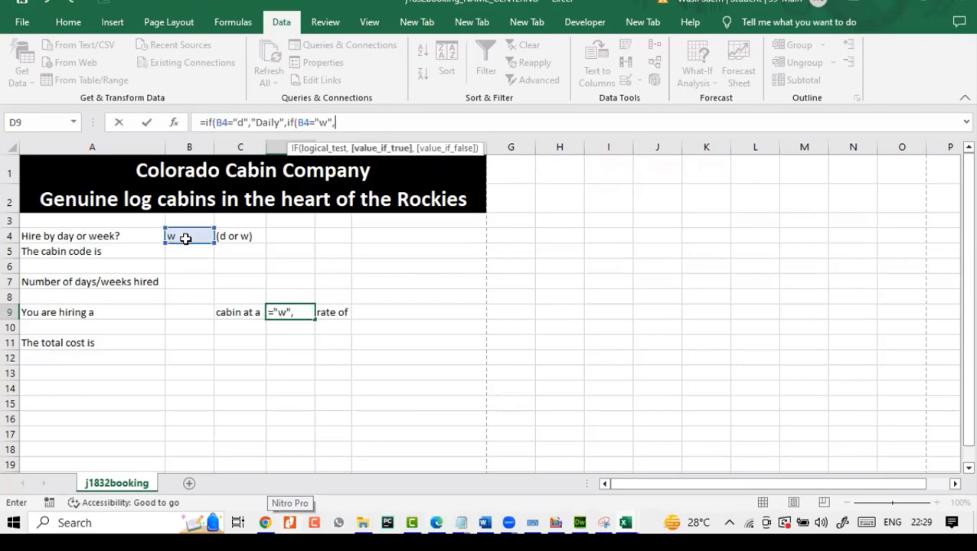
{"action": "type", "text": "\"W"}
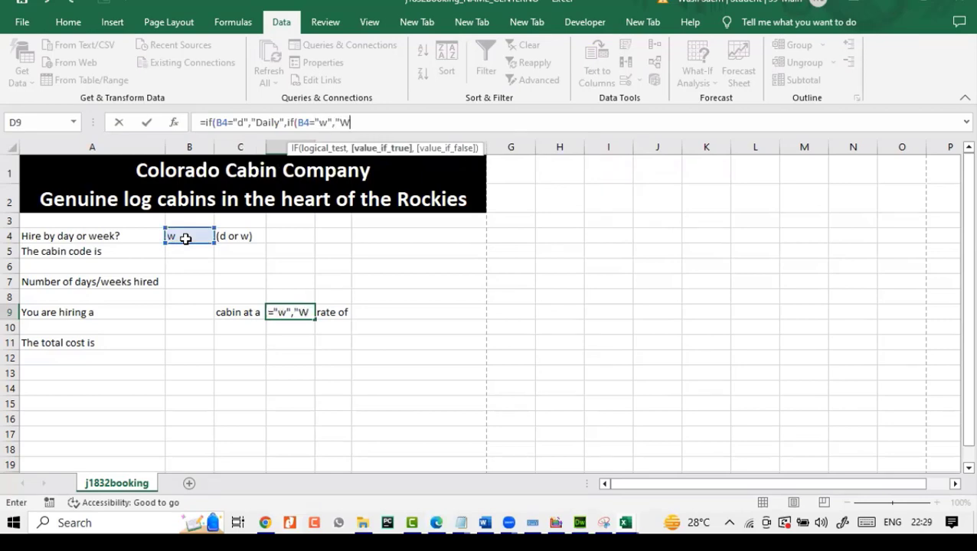
{"action": "type", "text": "eekly"}
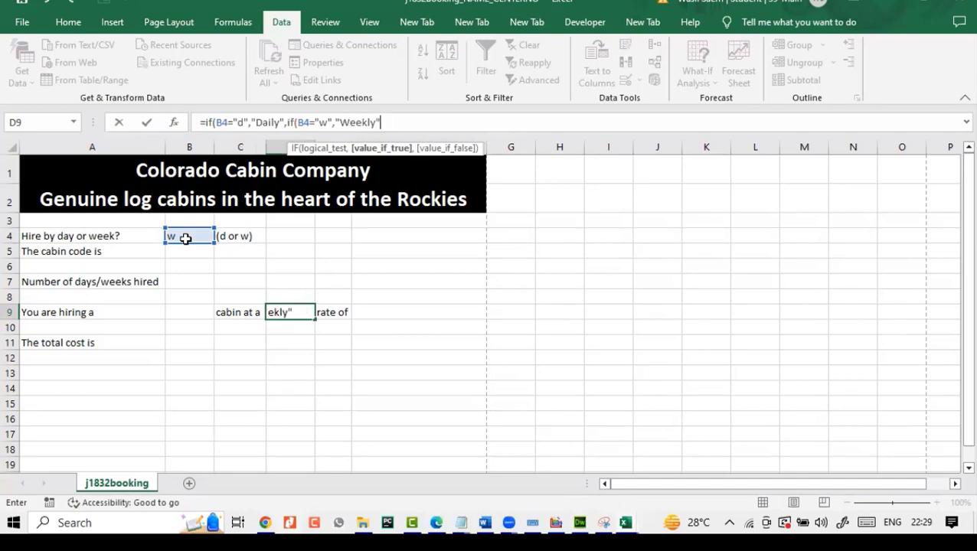
{"action": "type", "text": "\",0"}
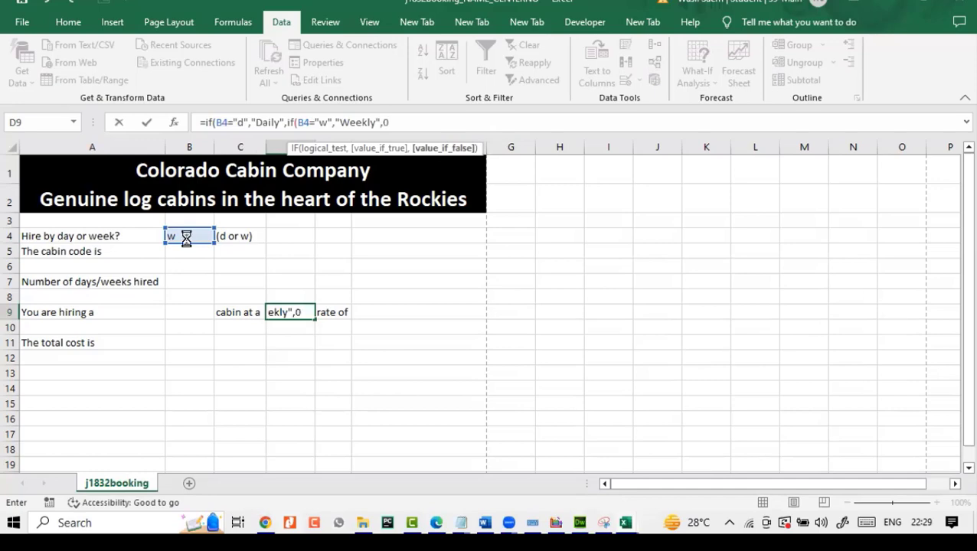
{"action": "key", "text": "Return"}
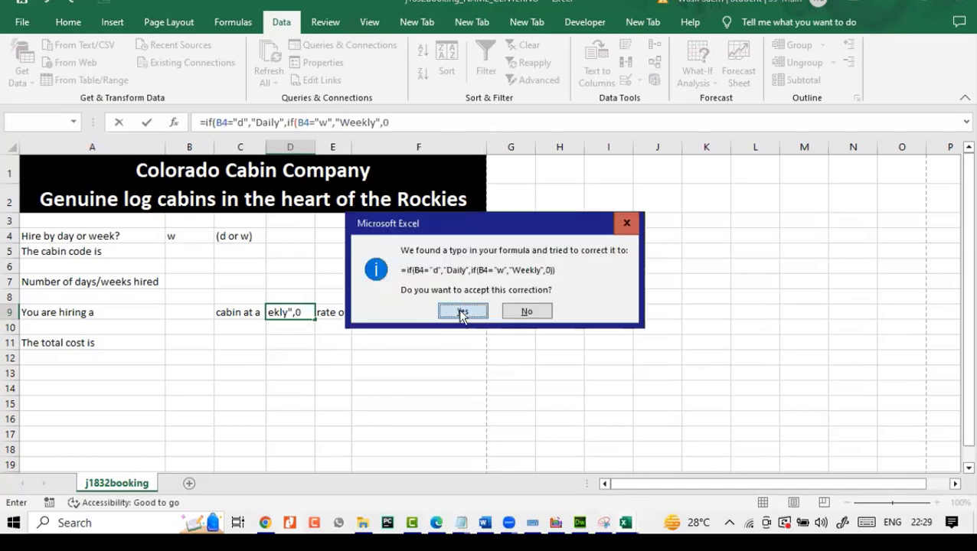
{"action": "left_click", "coordinate": [461, 314]}
Test the D9 formula by choosing d and then w in cell B4, leaving w as the entry
{"action": "left_click", "coordinate": [209, 236]}
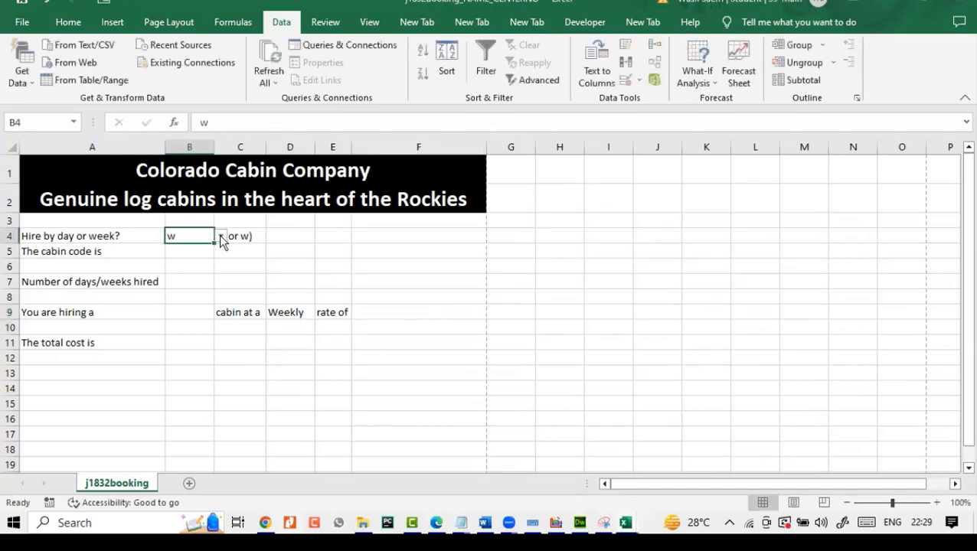
{"action": "left_click", "coordinate": [220, 237]}
{"action": "left_click", "coordinate": [212, 247]}
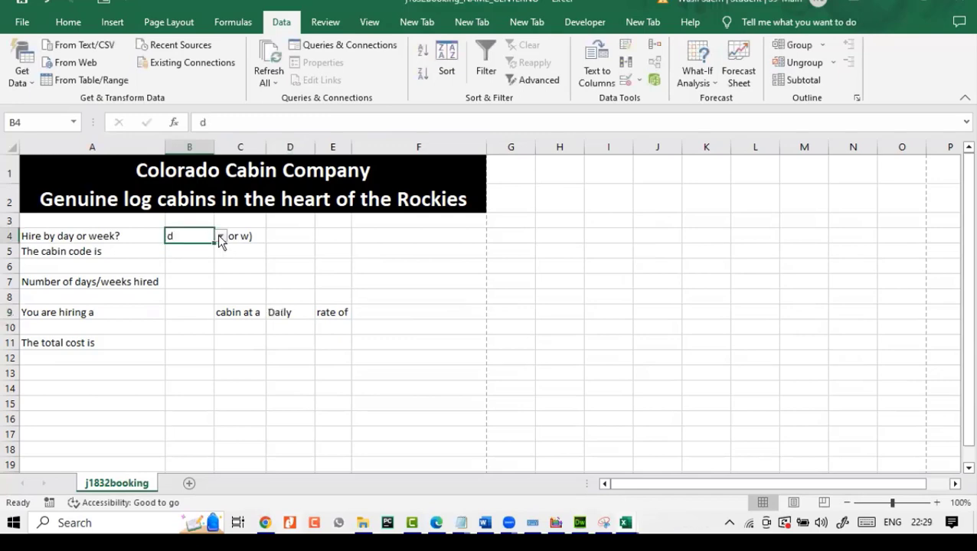
{"action": "left_click", "coordinate": [221, 237]}
{"action": "left_click", "coordinate": [213, 259]}
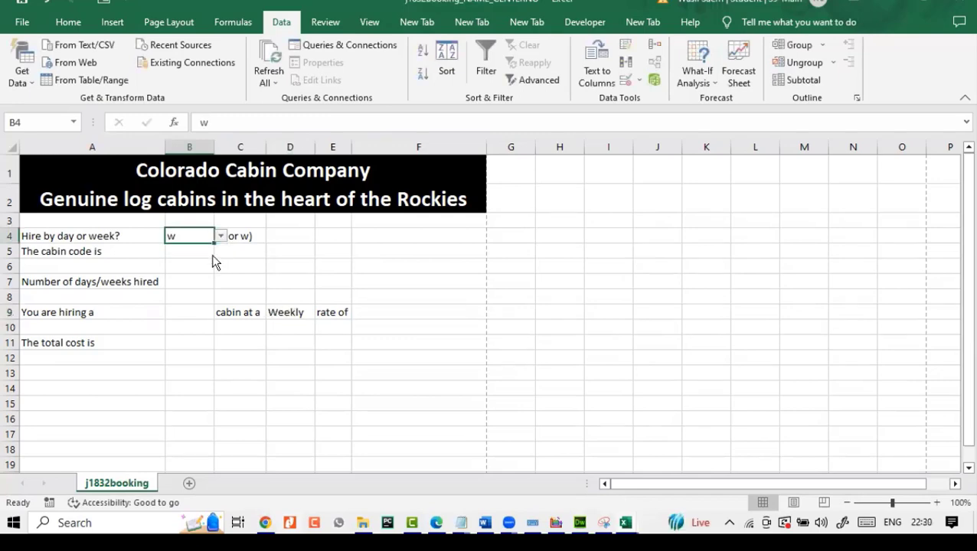
Circle question number 17 with the Draw pen in Edge, check Evidence 6, and show the D9 formula in Excel
{"action": "left_click", "coordinate": [436, 523]}
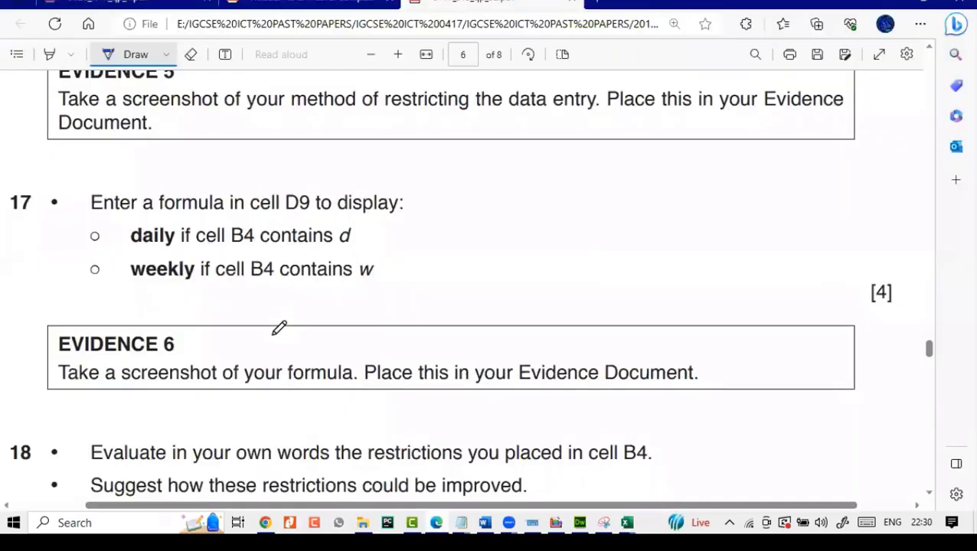
{"action": "mouse_move", "coordinate": [26, 179]}
{"action": "left_mouse_down"}
{"action": "mouse_move", "coordinate": [7, 205]}
{"action": "mouse_move", "coordinate": [21, 218]}
{"action": "mouse_move", "coordinate": [35, 182]}
{"action": "left_mouse_up"}
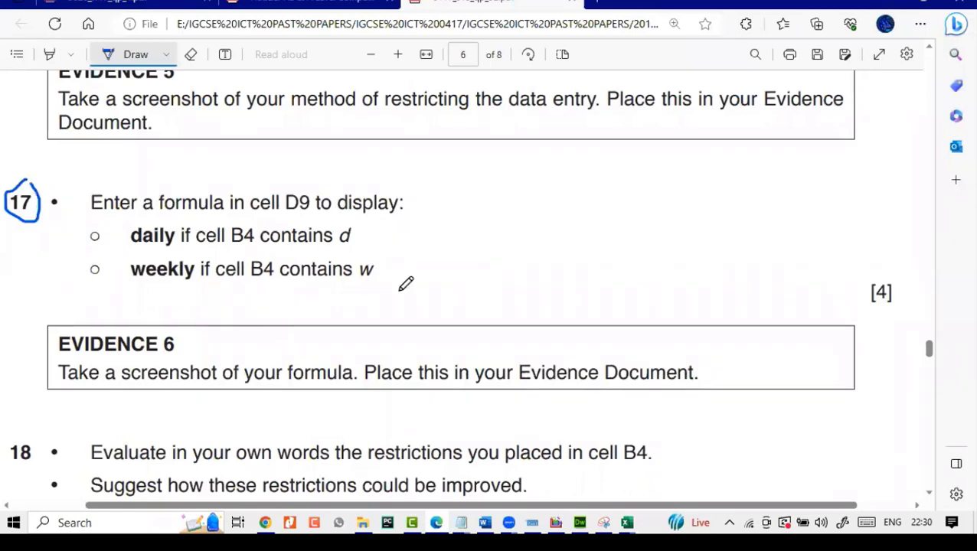
{"action": "scroll", "coordinate": [117, 328], "scroll_direction": "down", "scroll_amount": 1}
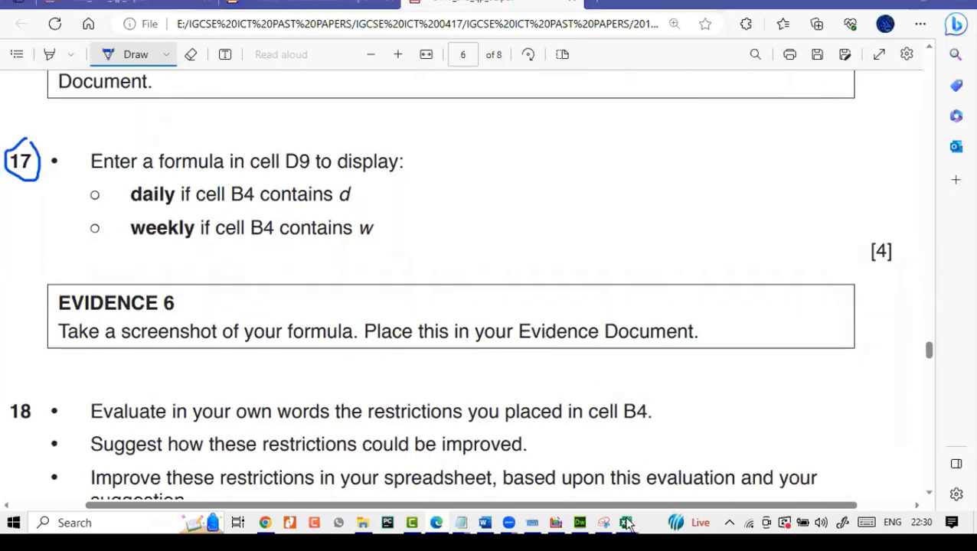
{"action": "mouse_move", "coordinate": [626, 523]}
{"action": "left_click", "coordinate": [550, 462]}
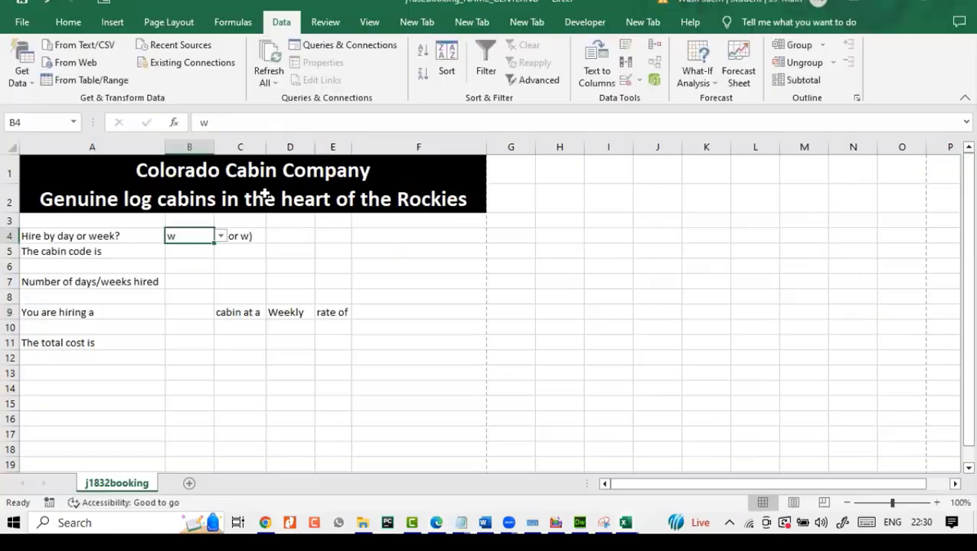
{"action": "left_click", "coordinate": [278, 317]}
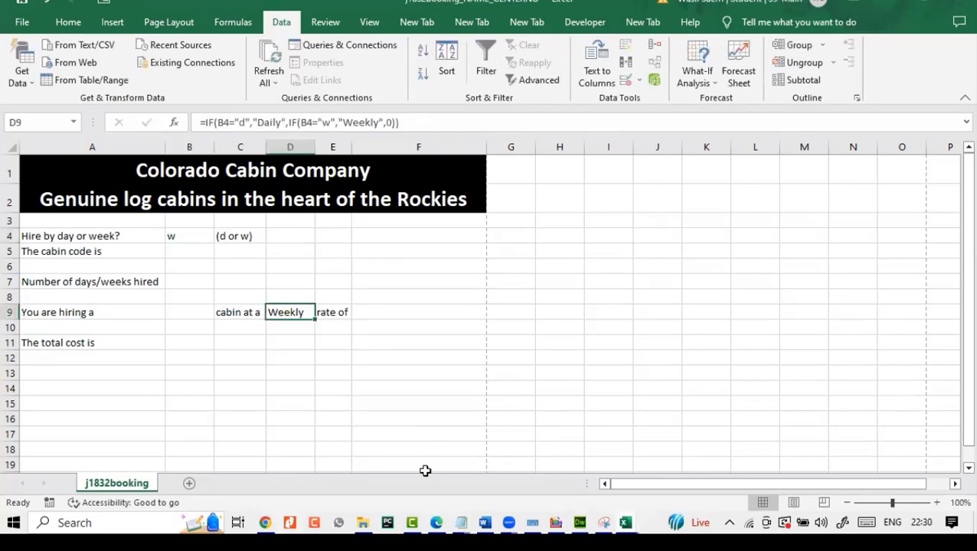
Switch to Edge, read question 18 about evaluating the B4 restrictions, and circle its number with the Draw pen
{"action": "mouse_move", "coordinate": [434, 523]}
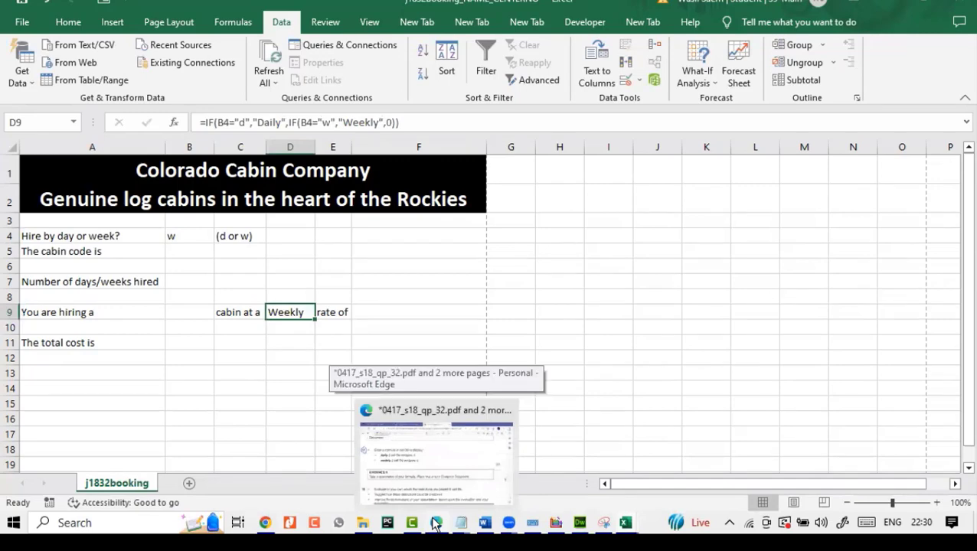
{"action": "left_click", "coordinate": [434, 522]}
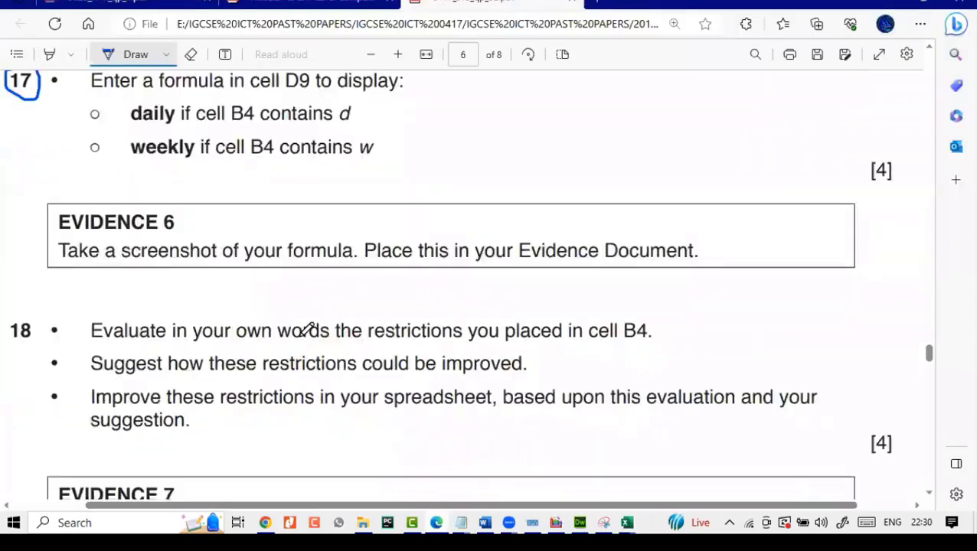
{"action": "scroll", "coordinate": [306, 327], "scroll_direction": "down", "scroll_amount": 1}
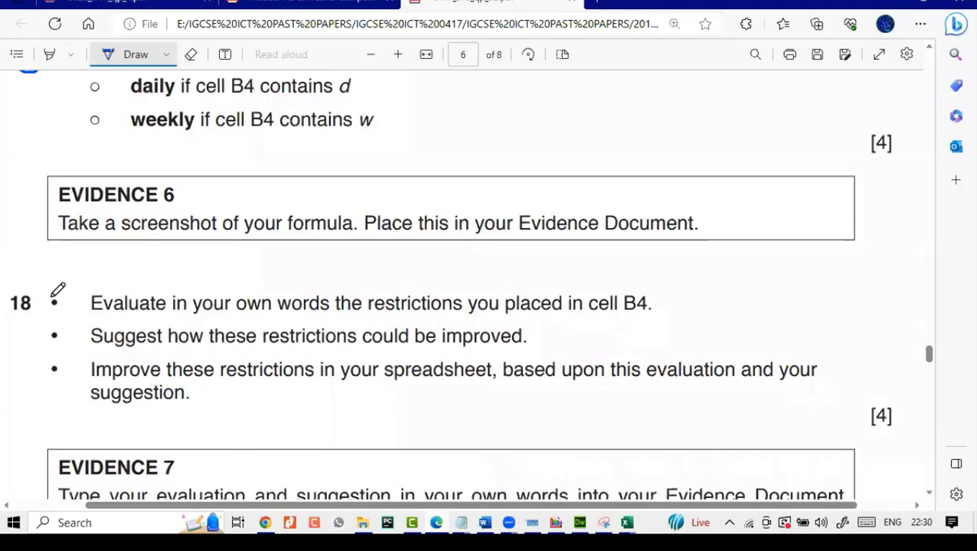
{"action": "mouse_move", "coordinate": [20, 283]}
{"action": "left_mouse_down"}
{"action": "mouse_move", "coordinate": [15, 325]}
{"action": "mouse_move", "coordinate": [37, 302]}
{"action": "left_mouse_up"}
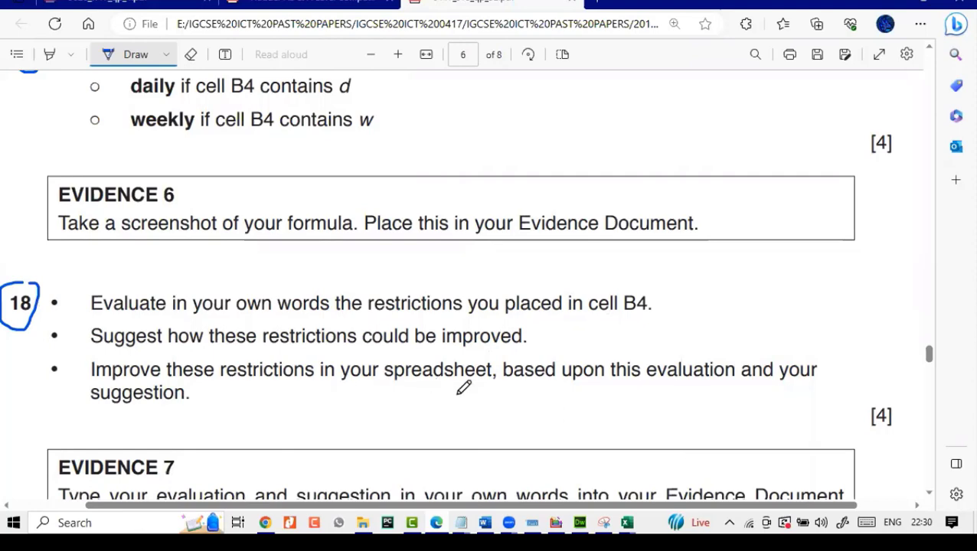
{"action": "scroll", "coordinate": [464, 388], "scroll_direction": "up", "scroll_amount": 1}
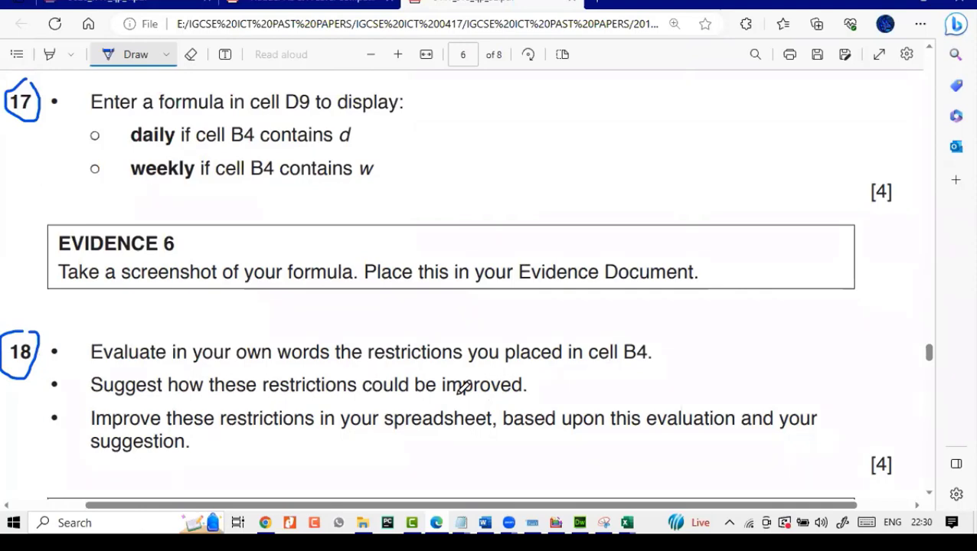
Switch to the booking workbook in Excel and select cell B4 to review its d or w entry restriction
{"action": "scroll", "coordinate": [462, 388], "scroll_direction": "up", "scroll_amount": 1}
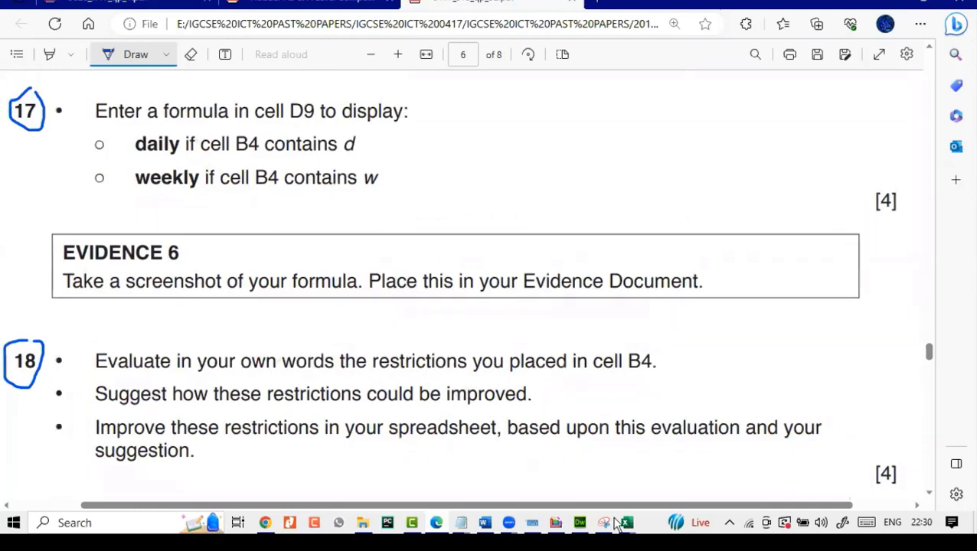
{"action": "mouse_move", "coordinate": [627, 522]}
{"action": "left_click", "coordinate": [532, 452]}
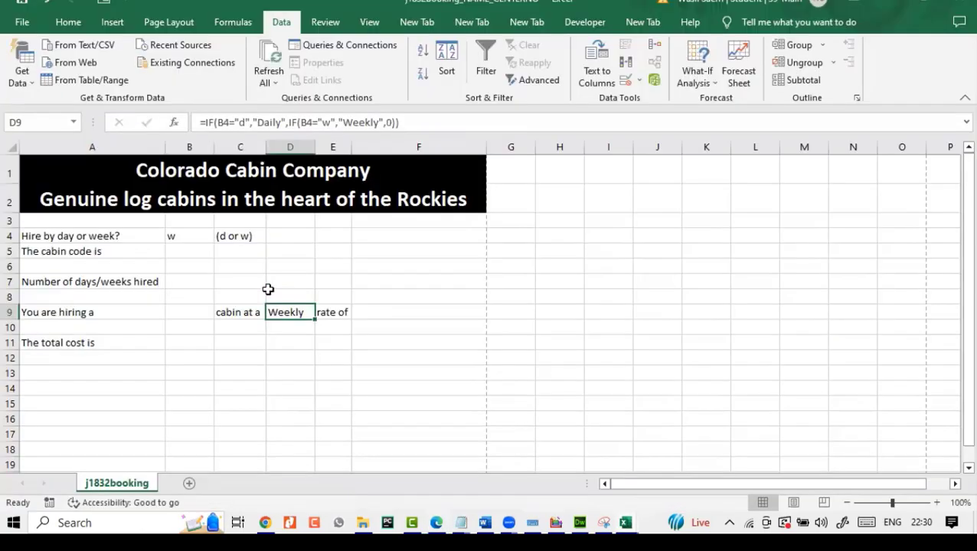
{"action": "left_click", "coordinate": [193, 239]}
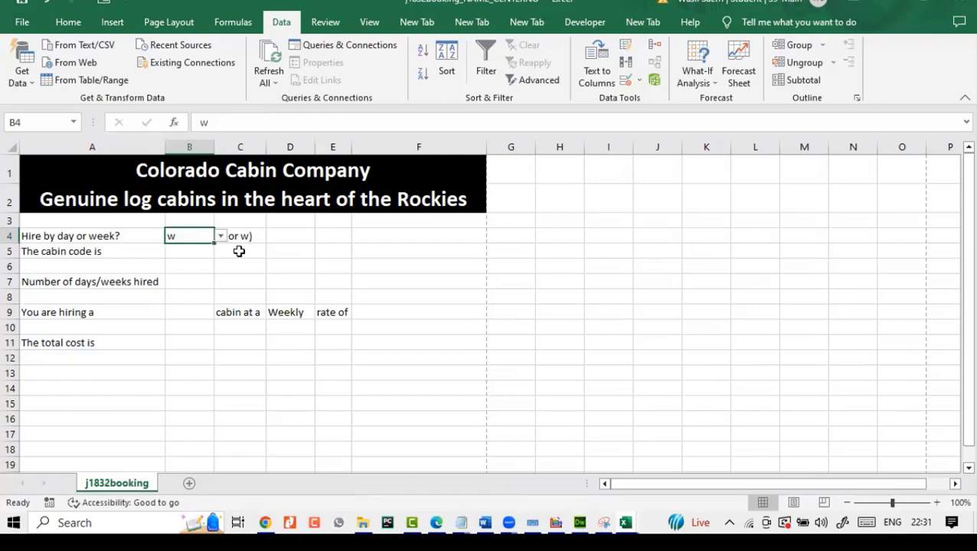
{"action": "left_click", "coordinate": [325, 359]}
Switch to Edge, read question 18, and mark its three bullet points with a bracket using the Draw pen
{"action": "left_click", "coordinate": [434, 523]}
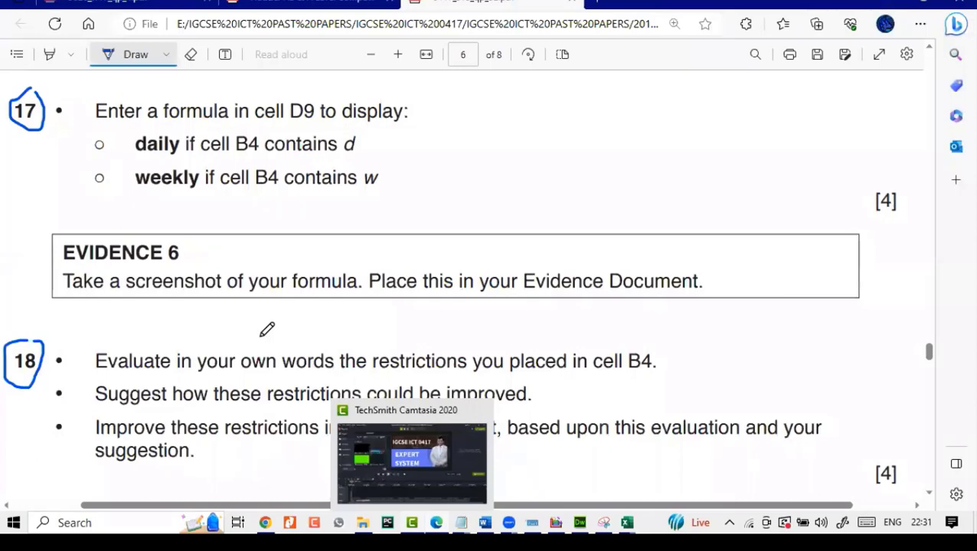
{"action": "scroll", "coordinate": [268, 329], "scroll_direction": "down", "scroll_amount": 1}
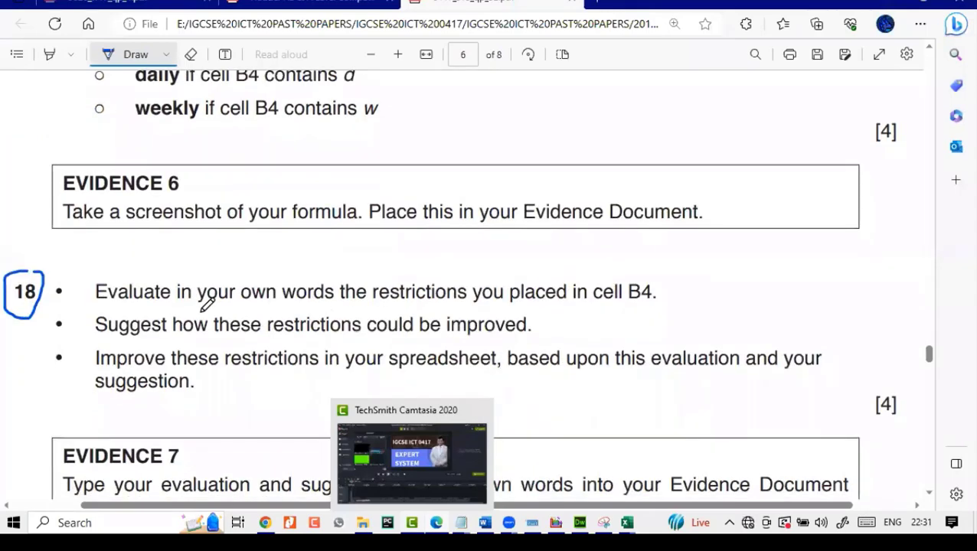
{"action": "left_click", "coordinate": [625, 313]}
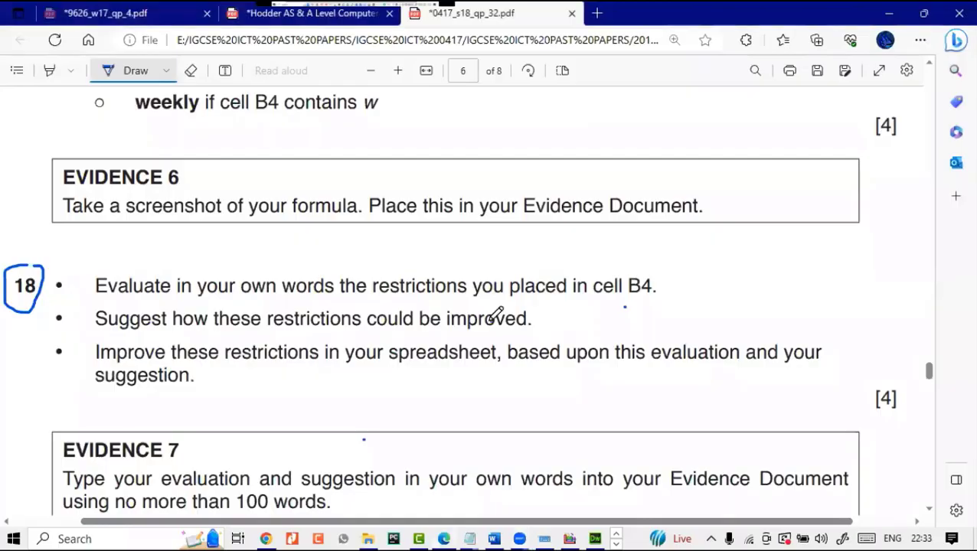
{"action": "scroll", "coordinate": [496, 314], "scroll_direction": "down", "scroll_amount": 2}
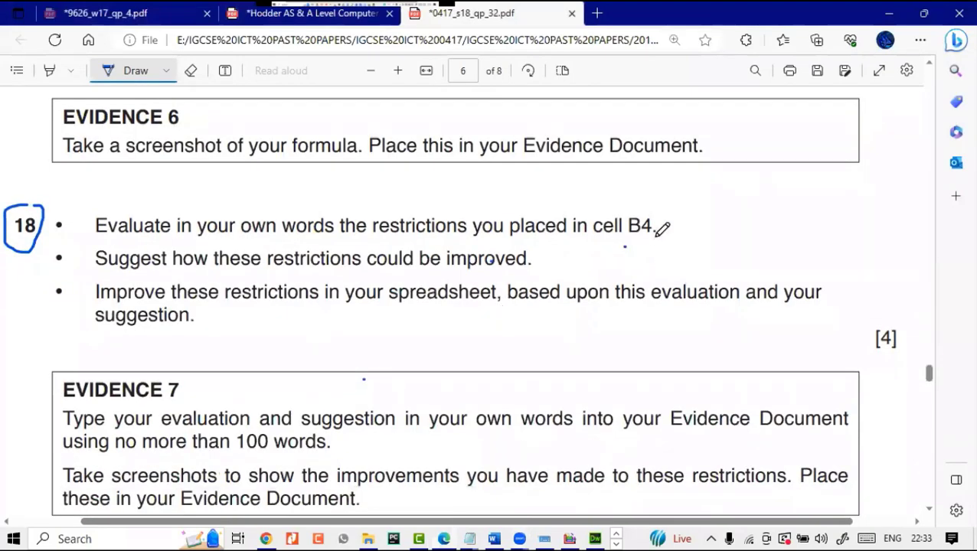
{"action": "mouse_move", "coordinate": [825, 215]}
{"action": "left_mouse_down"}
{"action": "mouse_move", "coordinate": [848, 271]}
{"action": "mouse_move", "coordinate": [844, 302]}
{"action": "left_mouse_up"}
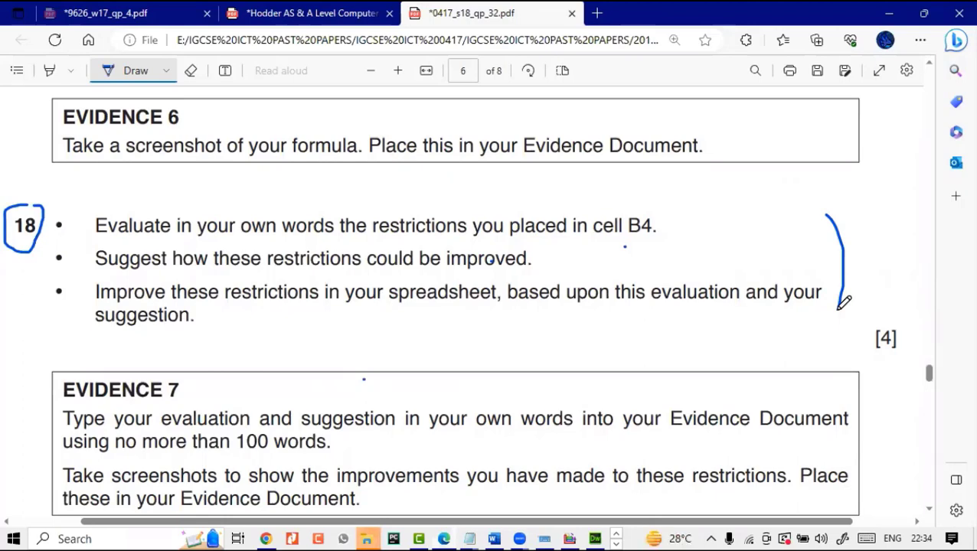
Read questions 19 to 21 in the exam paper and locate cell B9 in the booking workbook in Excel
{"action": "scroll", "coordinate": [844, 303], "scroll_direction": "down", "scroll_amount": 3}
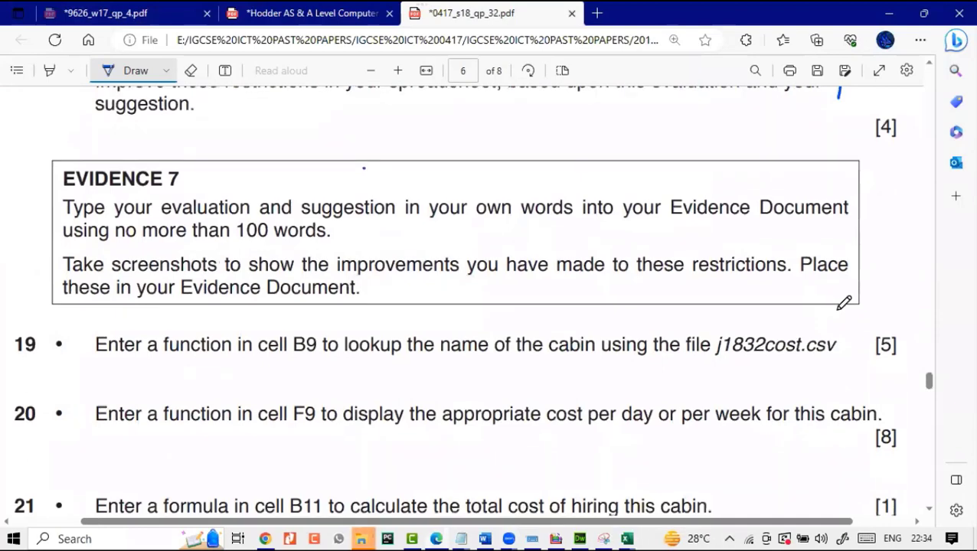
{"action": "scroll", "coordinate": [844, 302], "scroll_direction": "down", "scroll_amount": 3}
{"action": "scroll", "coordinate": [844, 302], "scroll_direction": "down", "scroll_amount": 1}
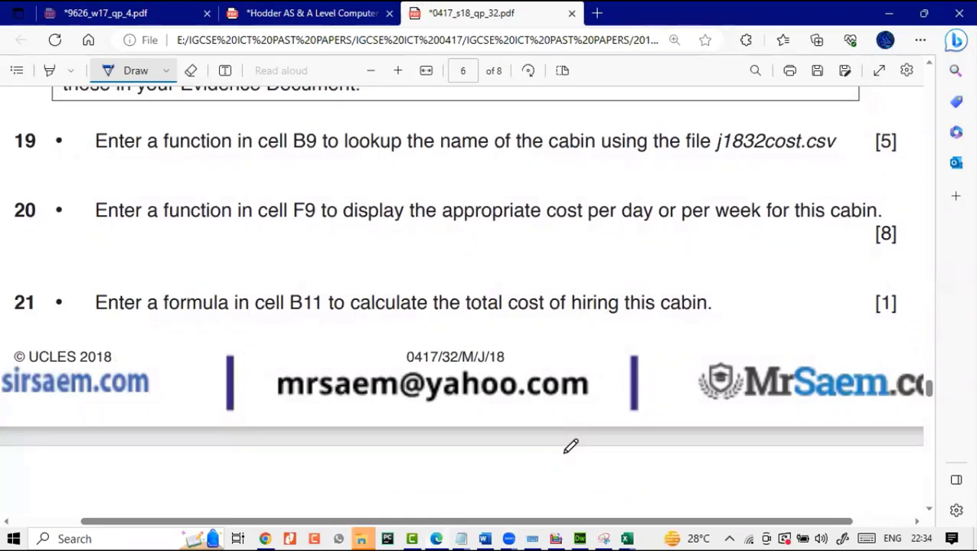
{"action": "mouse_move", "coordinate": [626, 540]}
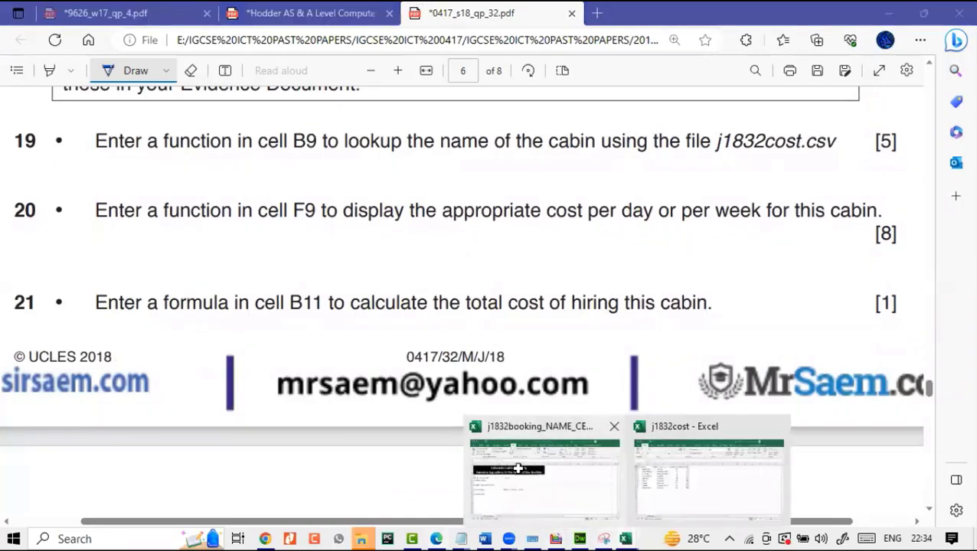
{"action": "left_click", "coordinate": [529, 467]}
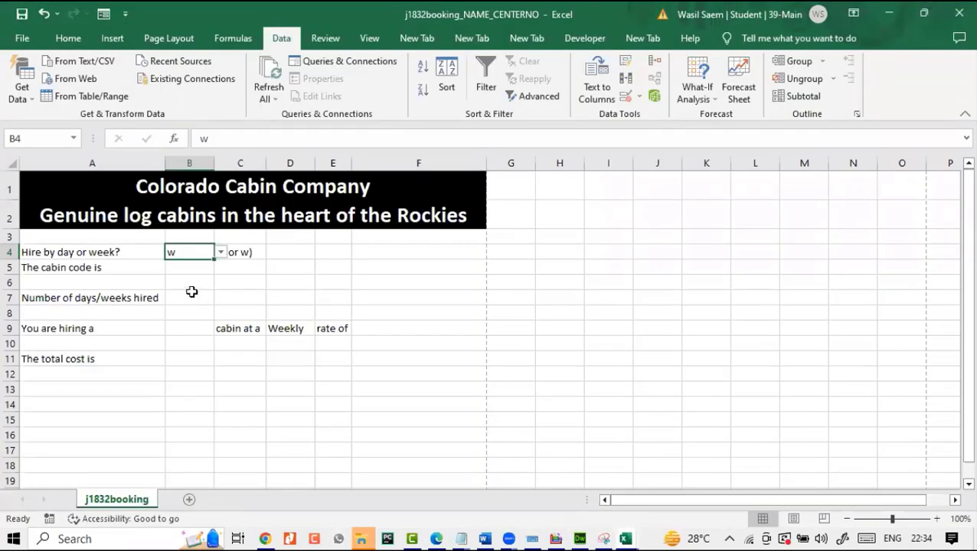
{"action": "left_click", "coordinate": [189, 327]}
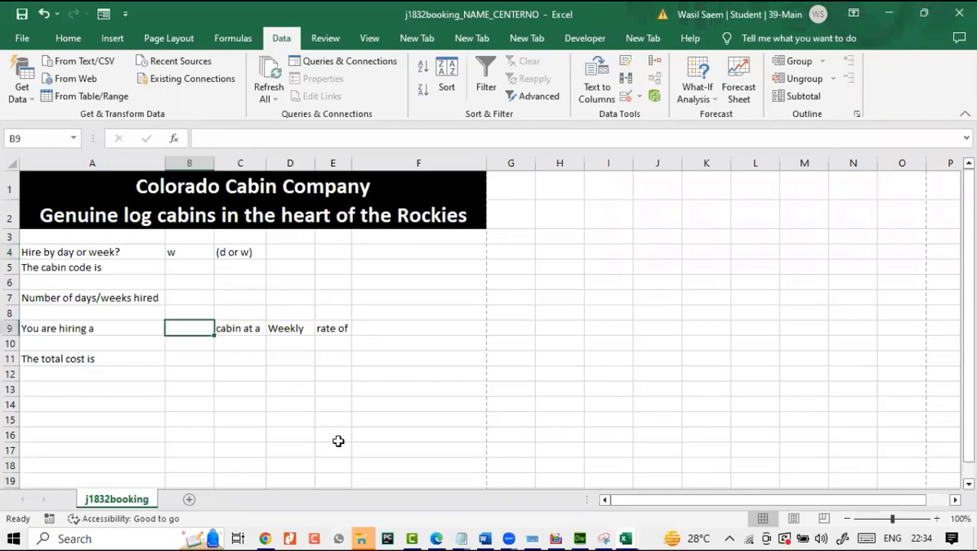
Return to the exam paper in Edge and circle question number 19 with the Draw pen
{"action": "left_click", "coordinate": [437, 539]}
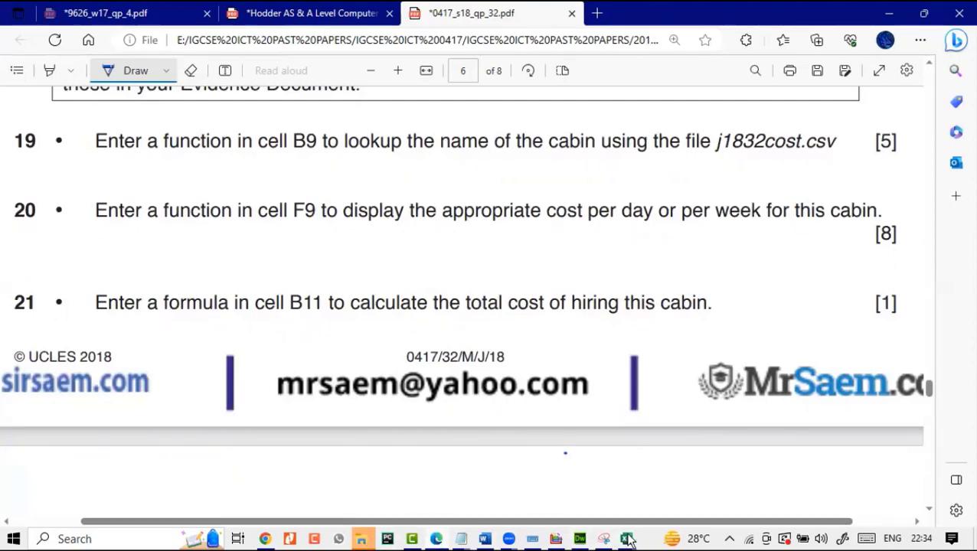
{"action": "left_click", "coordinate": [536, 479]}
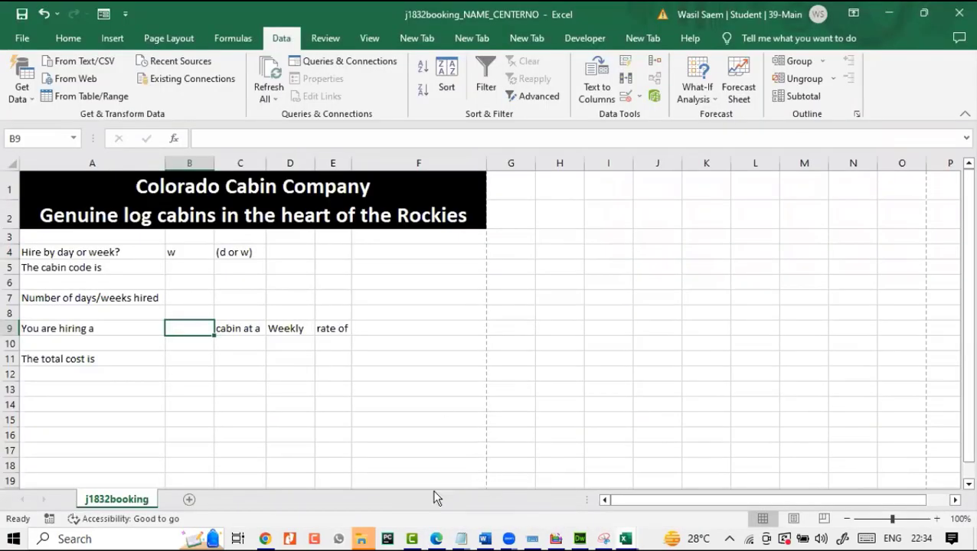
{"action": "left_click", "coordinate": [437, 540]}
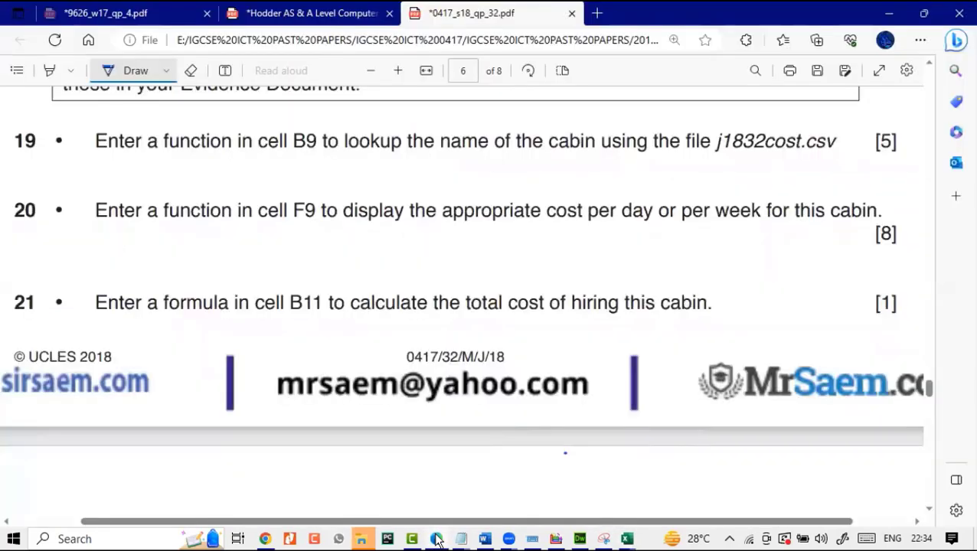
{"action": "scroll", "coordinate": [343, 299], "scroll_direction": "up", "scroll_amount": 1}
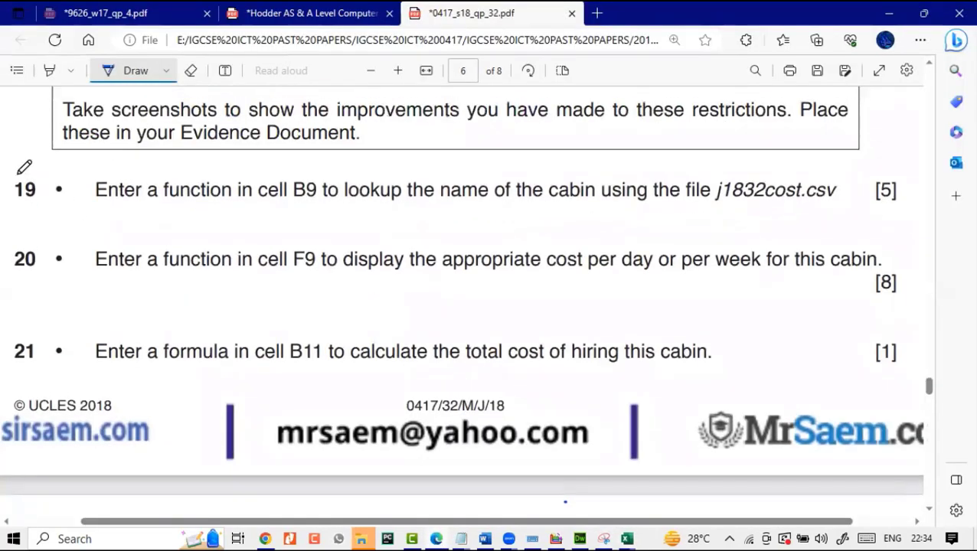
{"action": "mouse_move", "coordinate": [19, 170]}
{"action": "left_mouse_down"}
{"action": "mouse_move", "coordinate": [10, 186]}
{"action": "mouse_move", "coordinate": [35, 204]}
{"action": "mouse_move", "coordinate": [37, 167]}
{"action": "mouse_move", "coordinate": [15, 173]}
{"action": "left_mouse_up"}
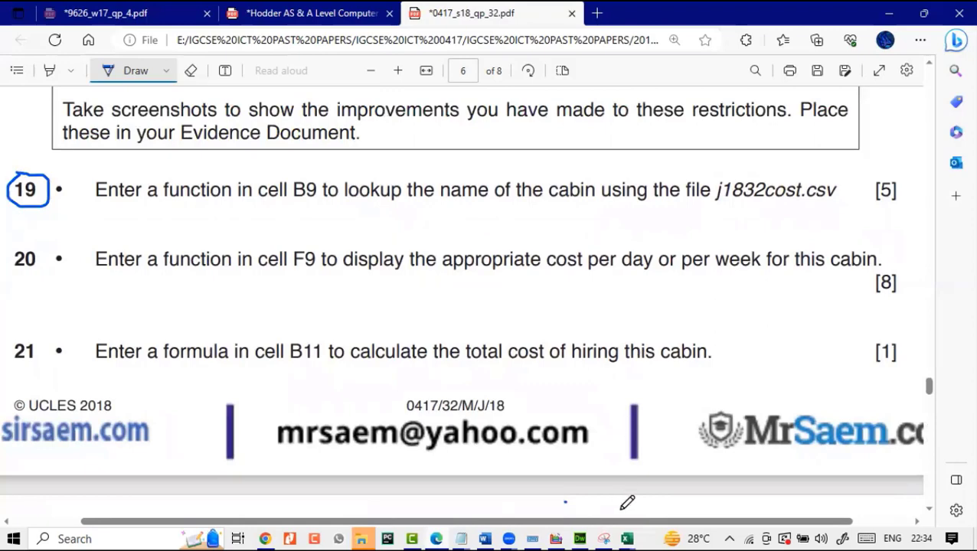
Switch to the j1832cost workbook in Excel and examine the Code and Name columns needed for the cabin name lookup
{"action": "left_click", "coordinate": [627, 539]}
{"action": "left_click", "coordinate": [684, 470]}
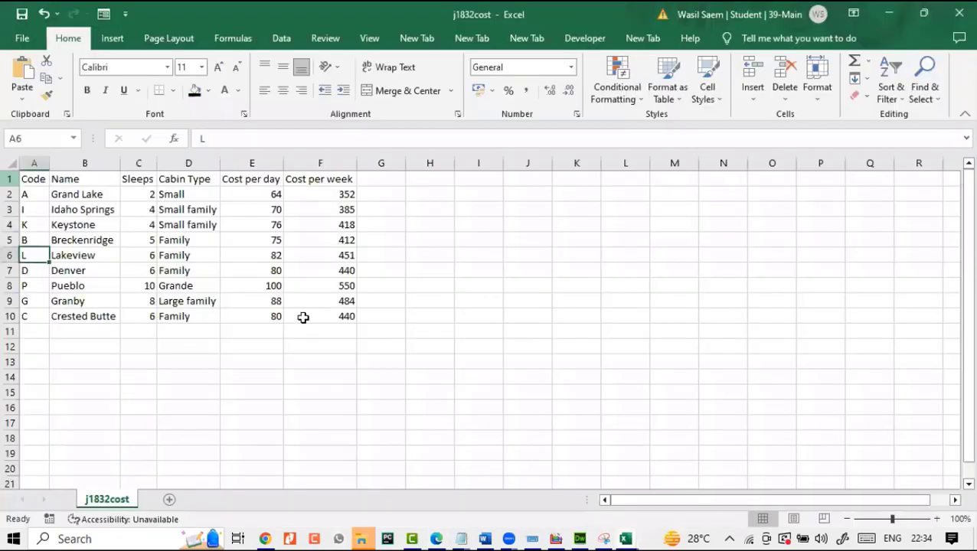
{"action": "left_click", "coordinate": [40, 189]}
{"action": "left_click_drag", "start_coordinate": [40, 189], "coordinate": [37, 314]}
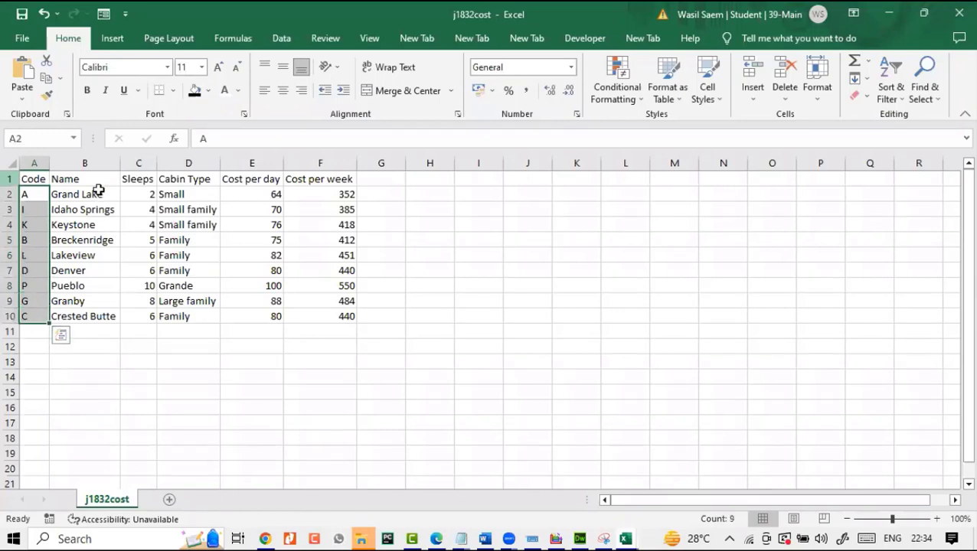
{"action": "left_click_drag", "start_coordinate": [97, 192], "coordinate": [102, 313]}
{"action": "left_click", "coordinate": [187, 249], "text": "shift"}
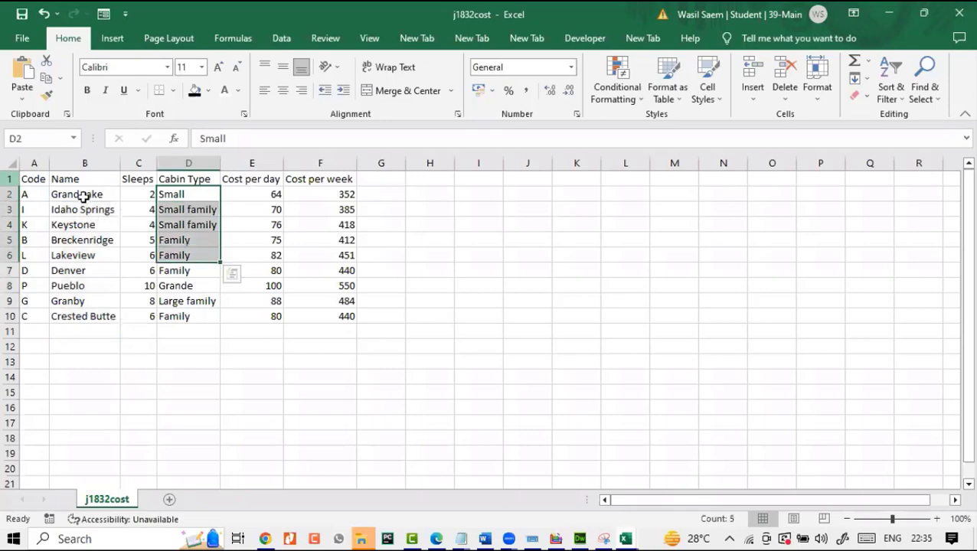
{"action": "left_click_drag", "start_coordinate": [83, 195], "coordinate": [83, 315]}
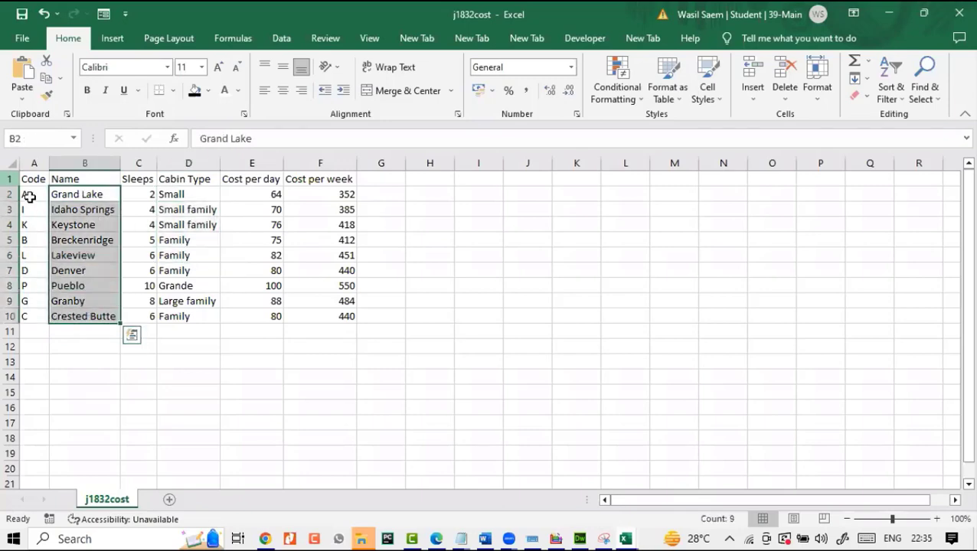
{"action": "left_click_drag", "start_coordinate": [29, 195], "coordinate": [29, 224]}
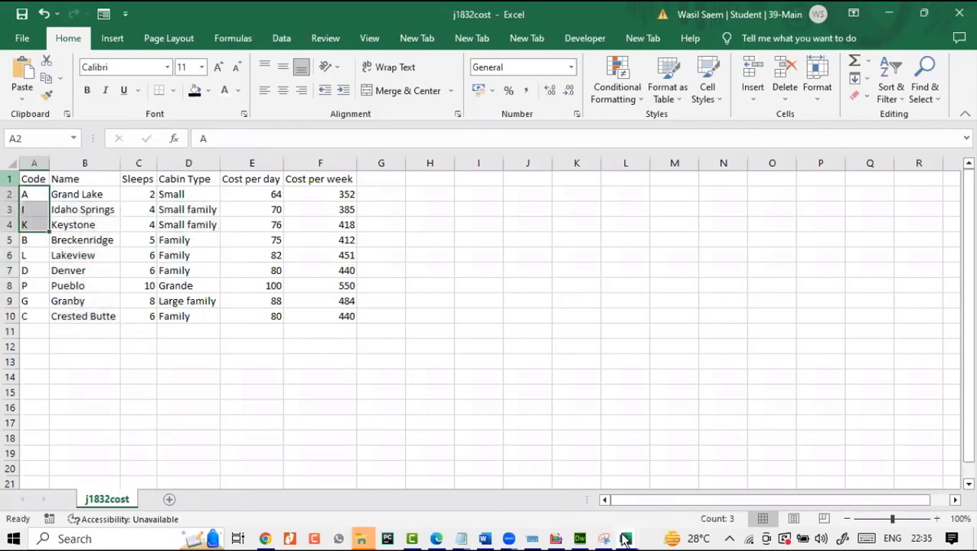
Return to the booking workbook, check the cabin name cell B9, and select cell B5 for the cabin code
{"action": "mouse_move", "coordinate": [624, 539]}
{"action": "left_click", "coordinate": [508, 463]}
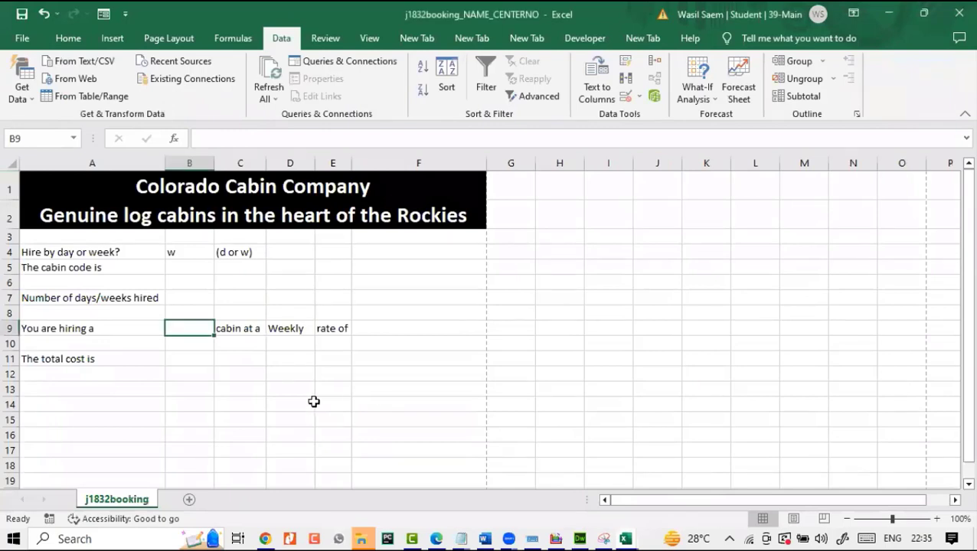
{"action": "left_click", "coordinate": [171, 295]}
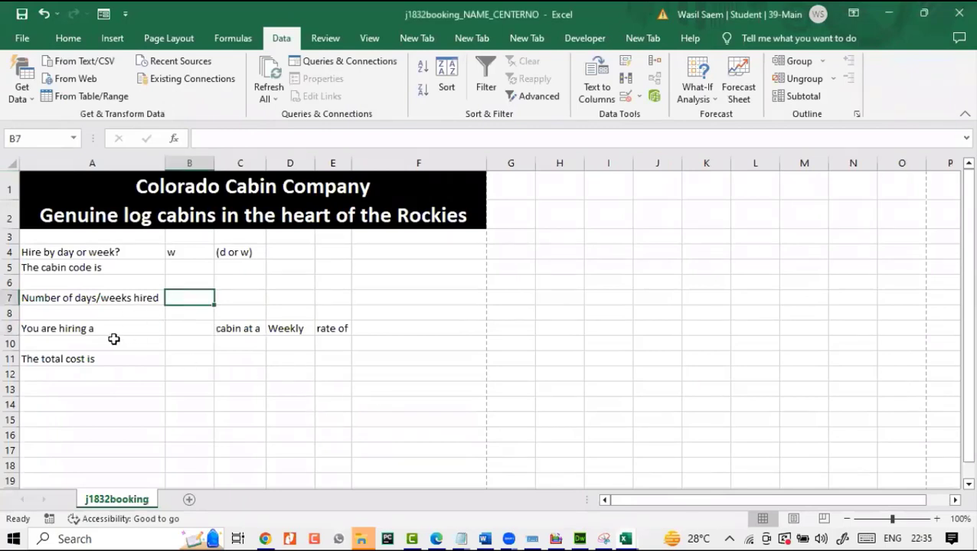
{"action": "left_click", "coordinate": [113, 339]}
{"action": "left_click", "coordinate": [135, 327]}
{"action": "left_click", "coordinate": [181, 333]}
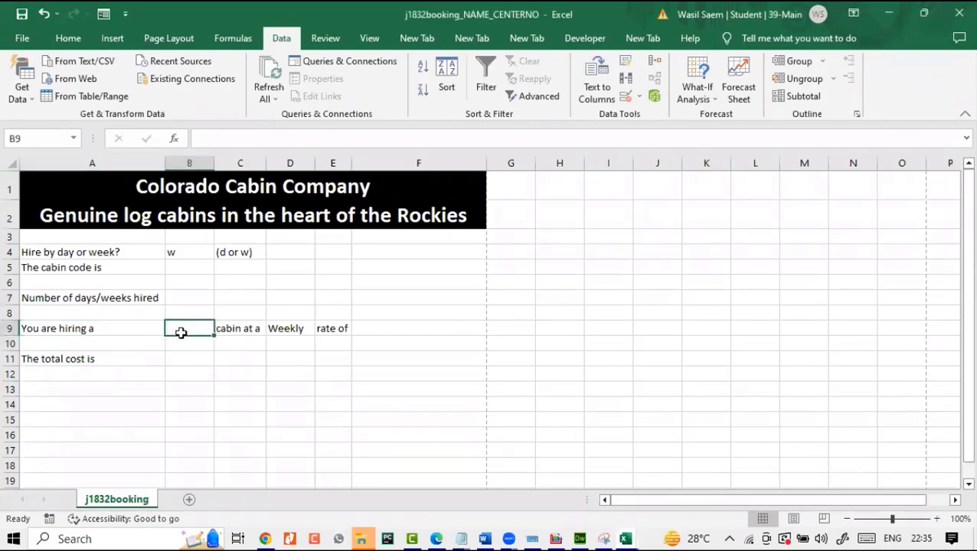
{"action": "left_click", "coordinate": [91, 268]}
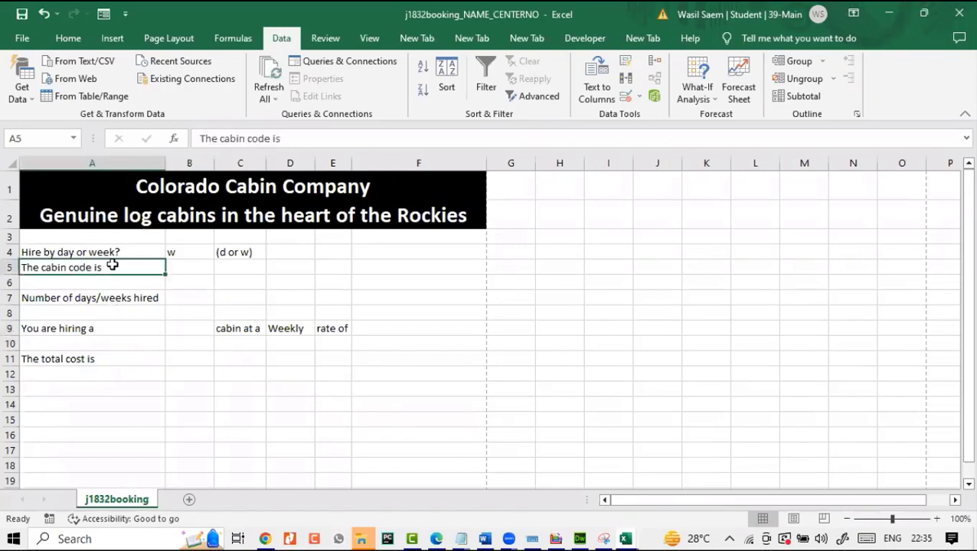
{"action": "left_click", "coordinate": [181, 267]}
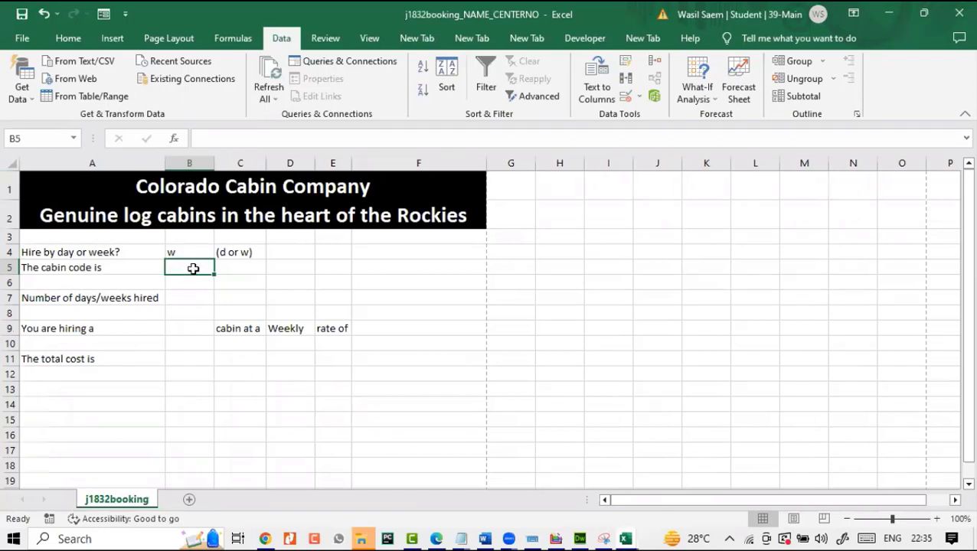
Select cell B9 for the cabin name and check question 19 in the 0417_s18_qp_32 question paper in Edge
{"action": "left_click", "coordinate": [181, 328]}
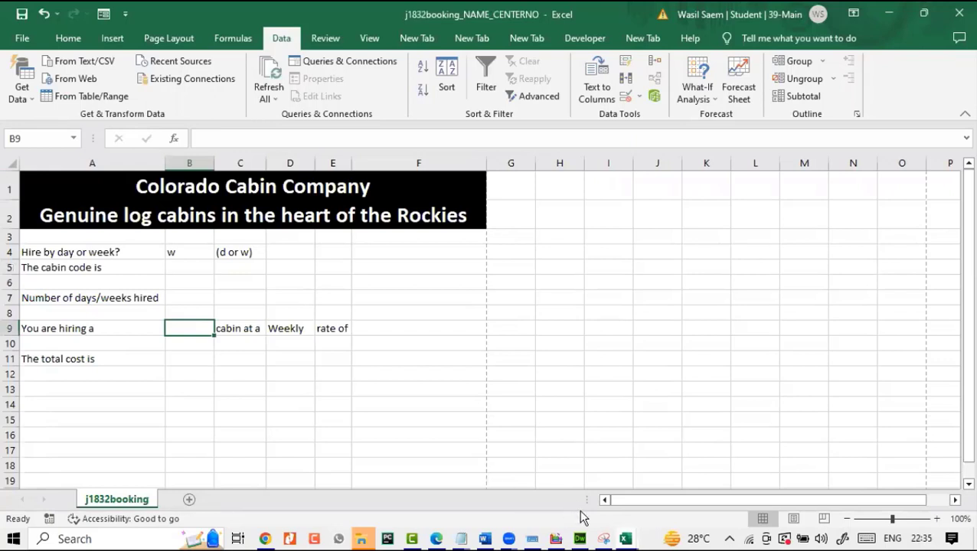
{"action": "left_click", "coordinate": [294, 134]}
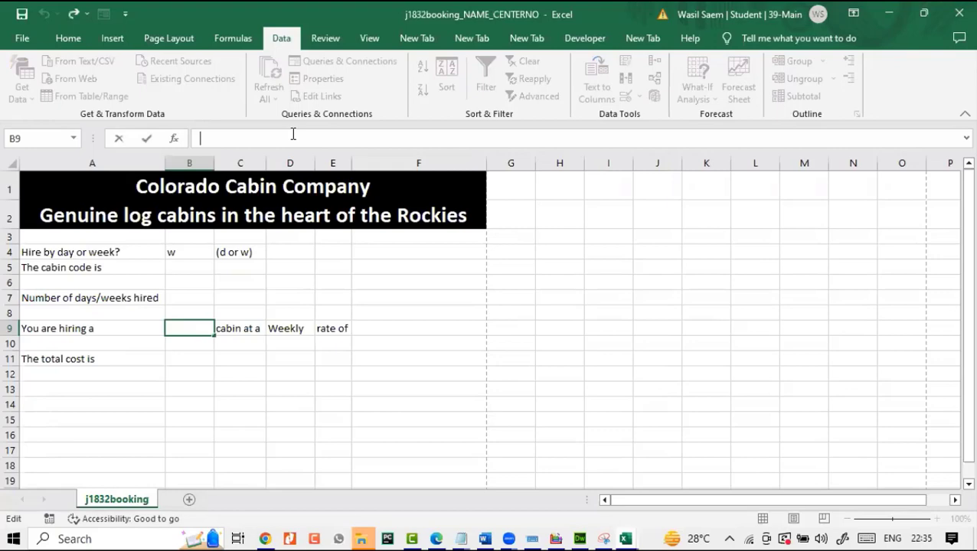
{"action": "left_click", "coordinate": [446, 539]}
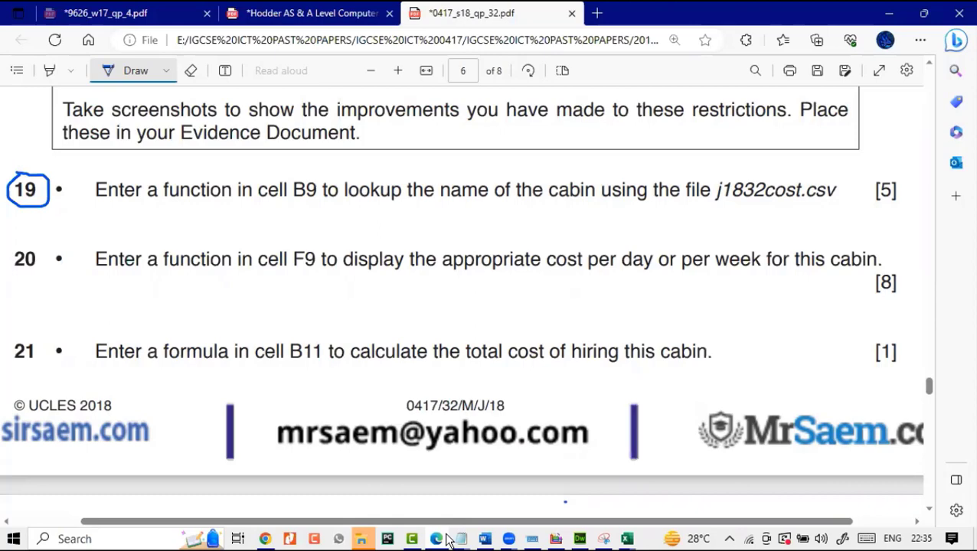
{"action": "left_click", "coordinate": [448, 540]}
Switch to the j1832cost workbook in Excel and examine the cabin codes in A2:A10 and the names in B2:B10
{"action": "mouse_move", "coordinate": [626, 539]}
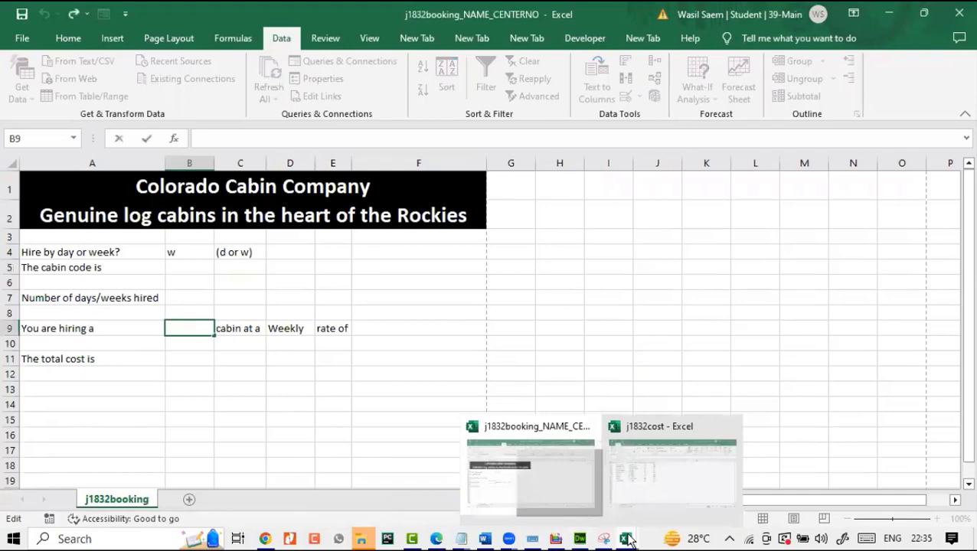
{"action": "left_click", "coordinate": [651, 491]}
{"action": "left_click", "coordinate": [87, 220]}
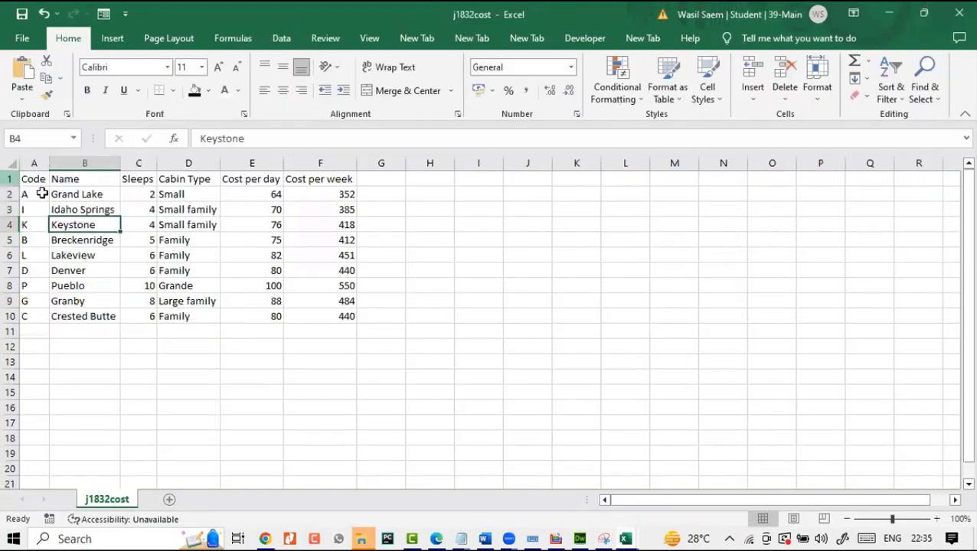
{"action": "left_click_drag", "start_coordinate": [34, 194], "coordinate": [33, 317]}
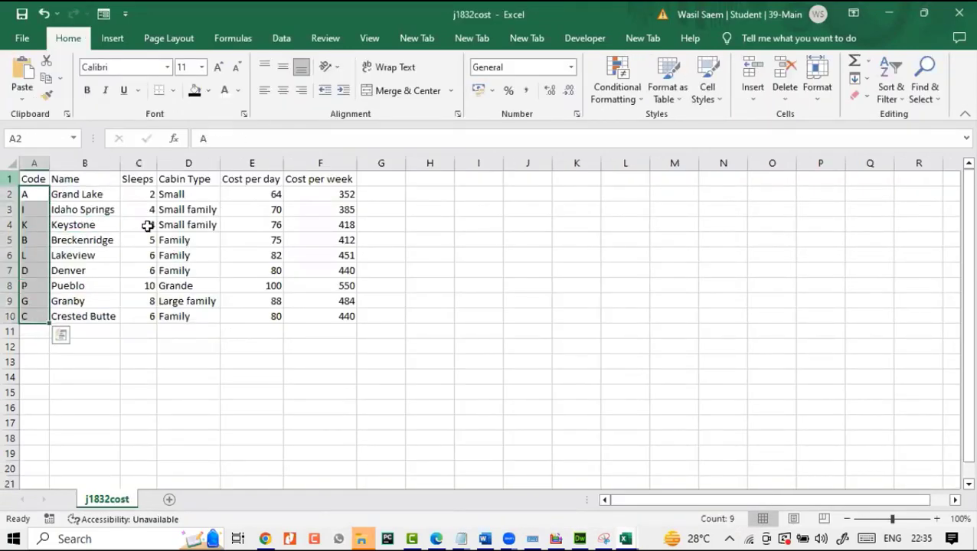
{"action": "left_click_drag", "start_coordinate": [35, 193], "coordinate": [30, 315]}
{"action": "left_click_drag", "start_coordinate": [86, 193], "coordinate": [84, 310]}
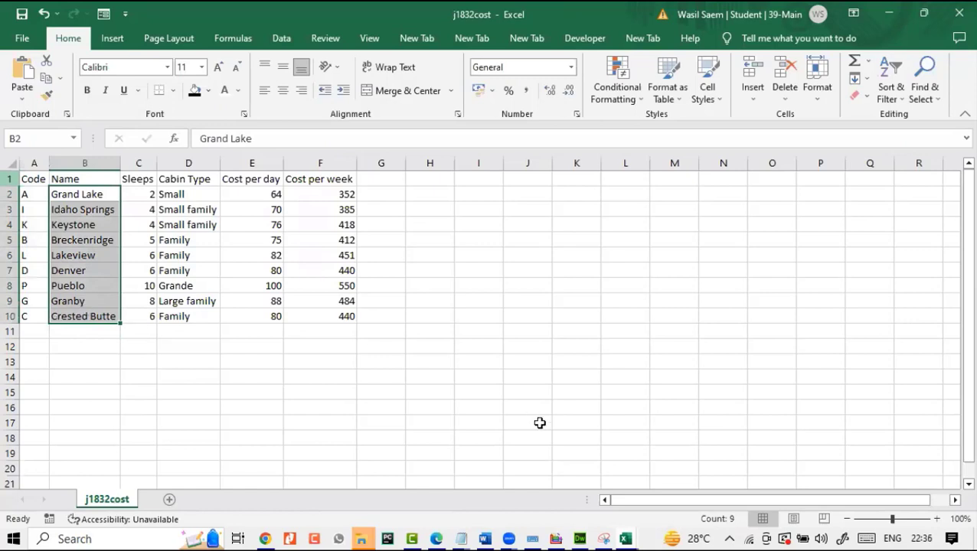
Return to the j1832booking workbook and start a VLOOKUP function in cell B9 with B5 as the lookup value
{"action": "mouse_move", "coordinate": [625, 539]}
{"action": "left_click", "coordinate": [557, 506]}
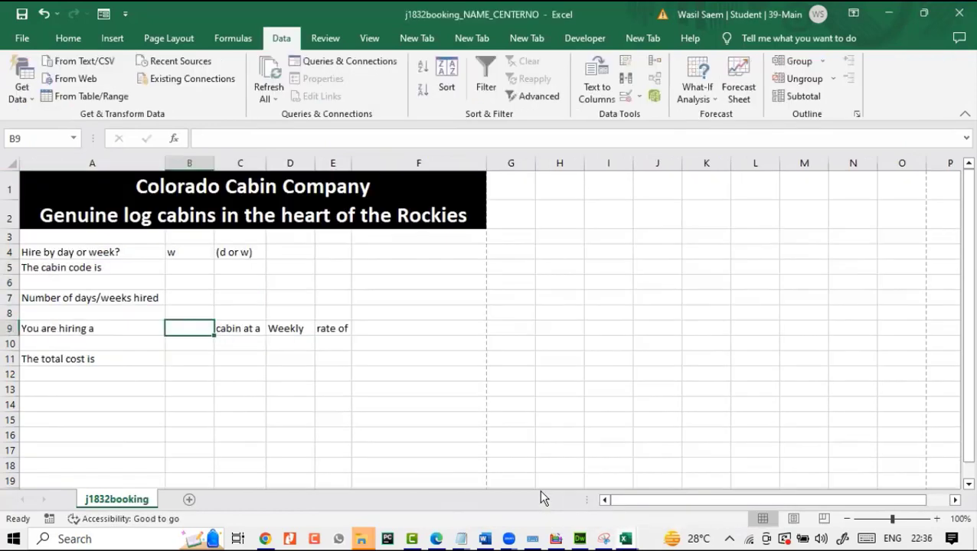
{"action": "left_click", "coordinate": [288, 140]}
{"action": "type", "text": "="}
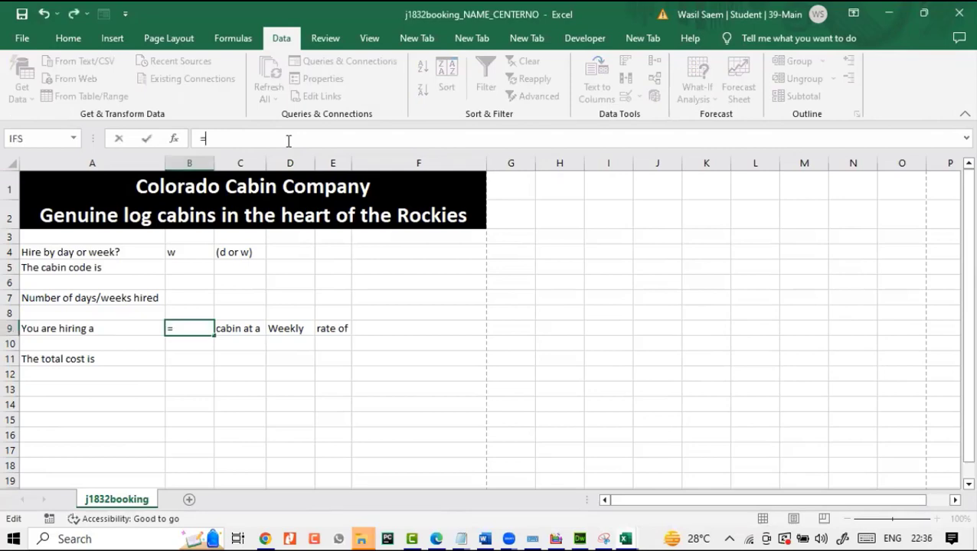
{"action": "type", "text": "vl"}
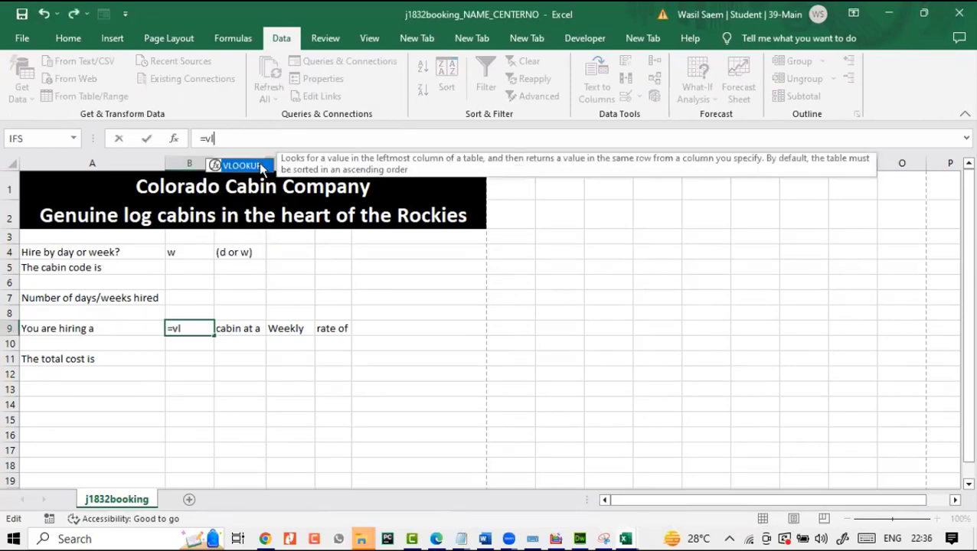
{"action": "double_click", "coordinate": [261, 168]}
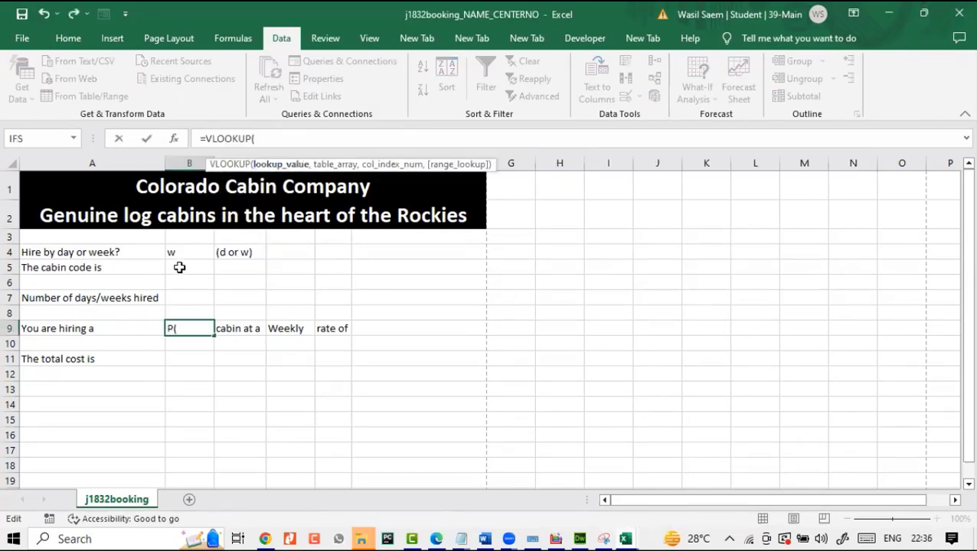
{"action": "left_click", "coordinate": [179, 267]}
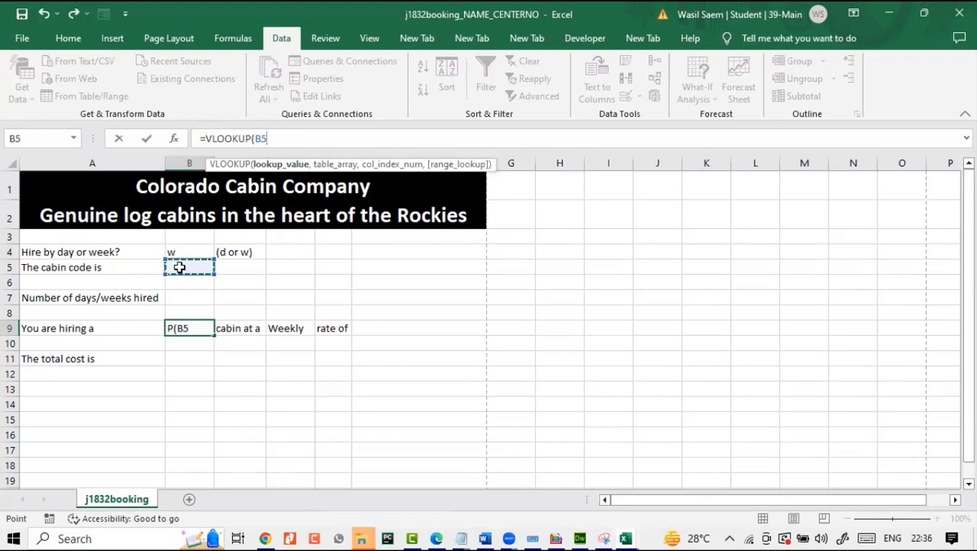
{"action": "type", "text": ","}
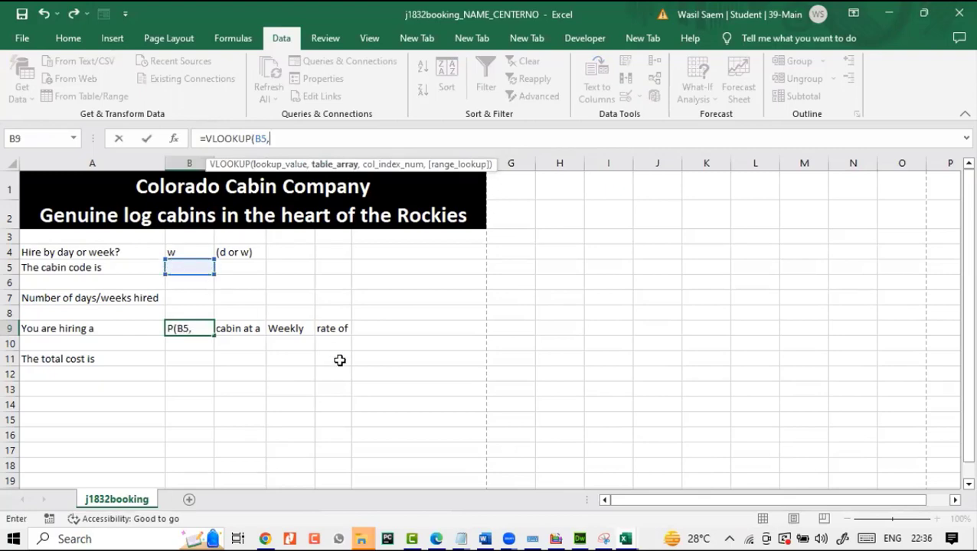
Complete the VLOOKUP with table range $A$2:$B$10 from j1832cost, column index 2 and FALSE for an exact match
{"action": "mouse_move", "coordinate": [621, 536]}
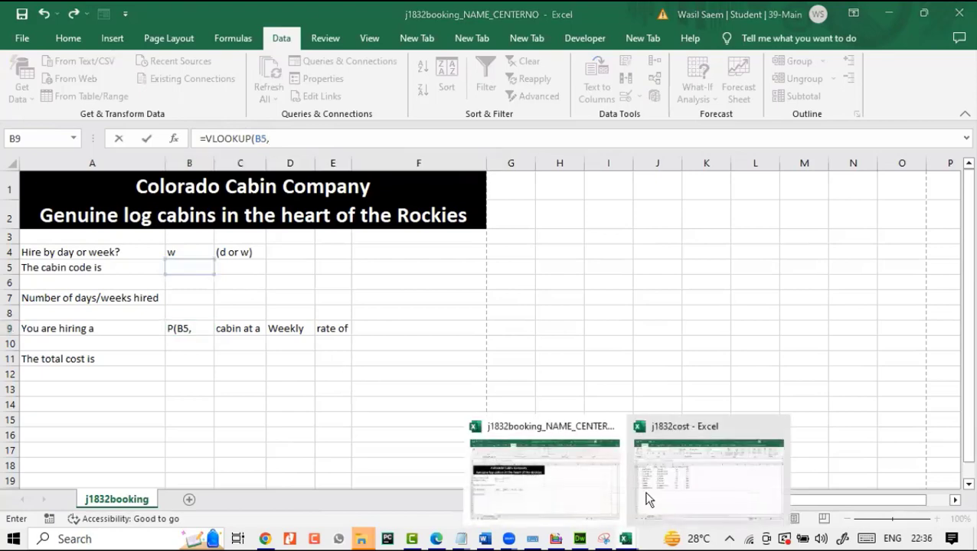
{"action": "left_click", "coordinate": [663, 470]}
{"action": "left_click_drag", "start_coordinate": [28, 193], "coordinate": [104, 316]}
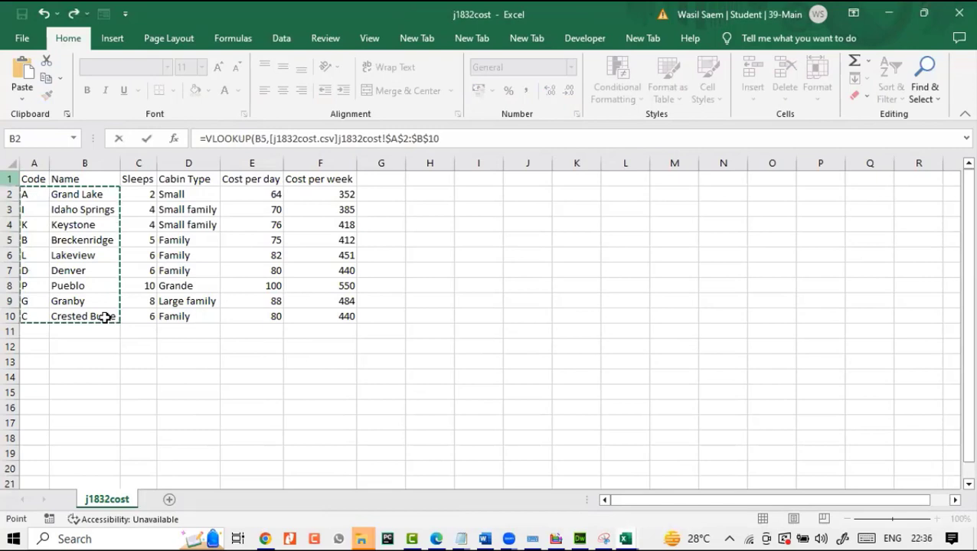
{"action": "type", "text": ",2,"}
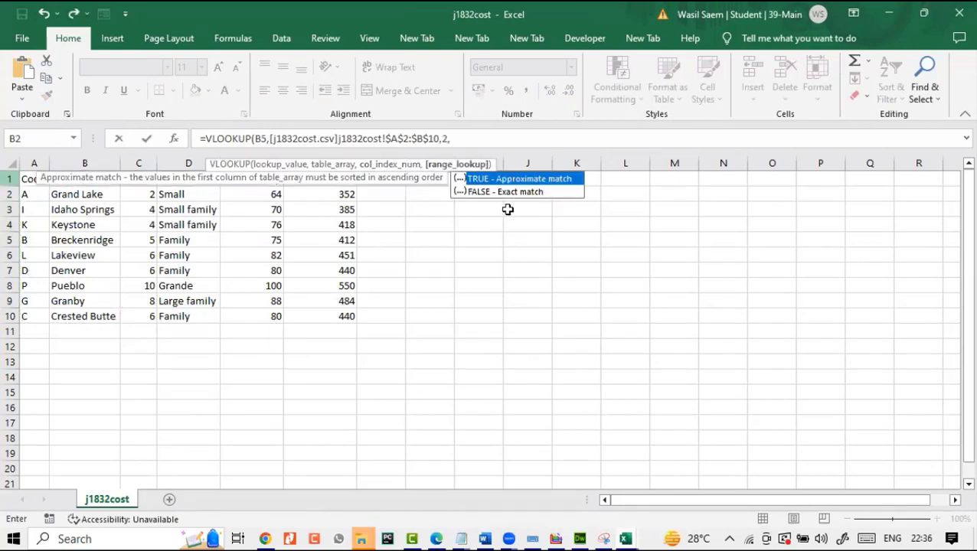
{"action": "double_click", "coordinate": [525, 191]}
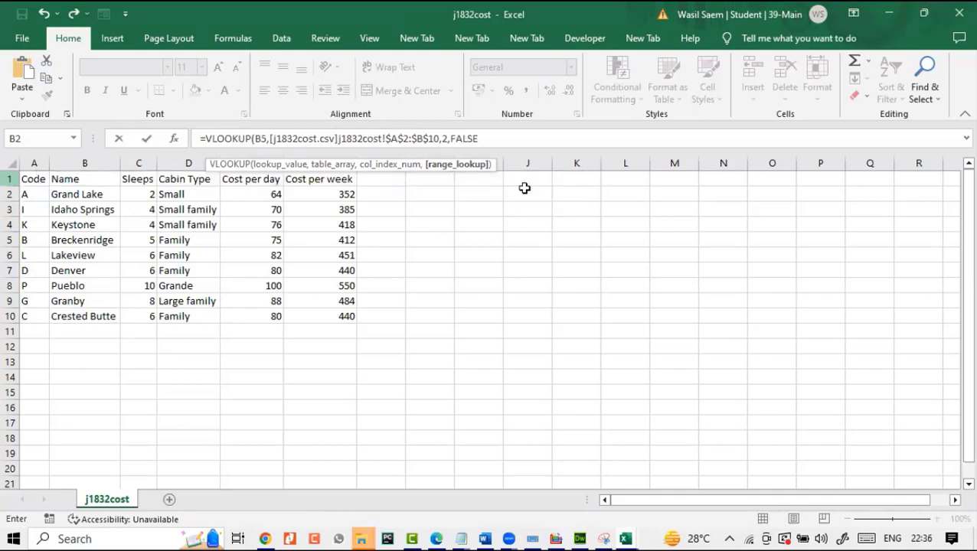
{"action": "left_click", "coordinate": [147, 144]}
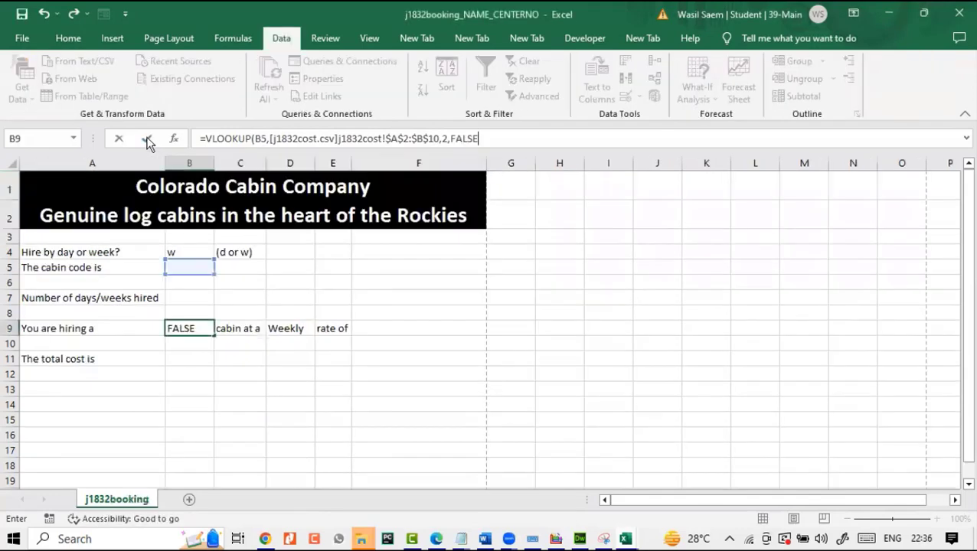
Enter cabin code A in cell B5 as test data and autofit column B to the looked-up name
{"action": "left_click", "coordinate": [184, 298]}
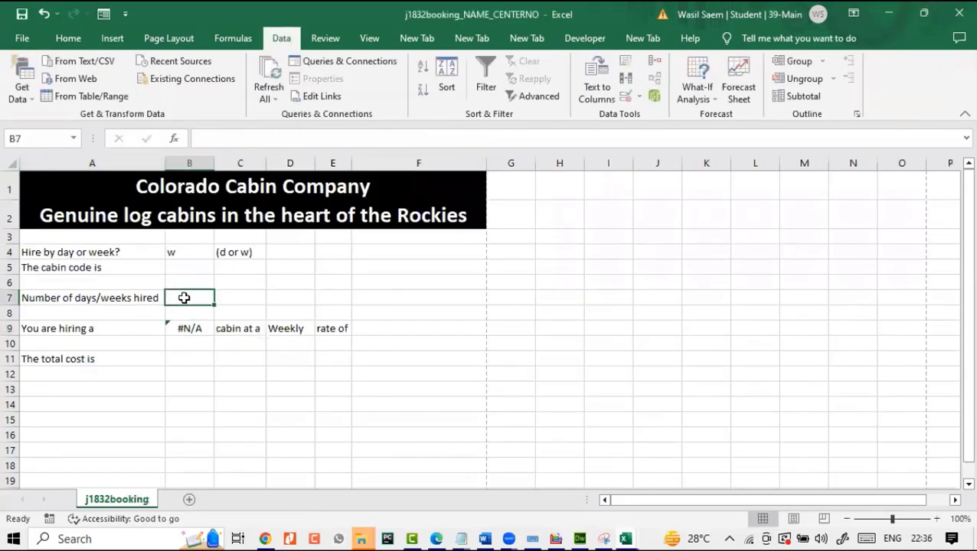
{"action": "left_click", "coordinate": [184, 262]}
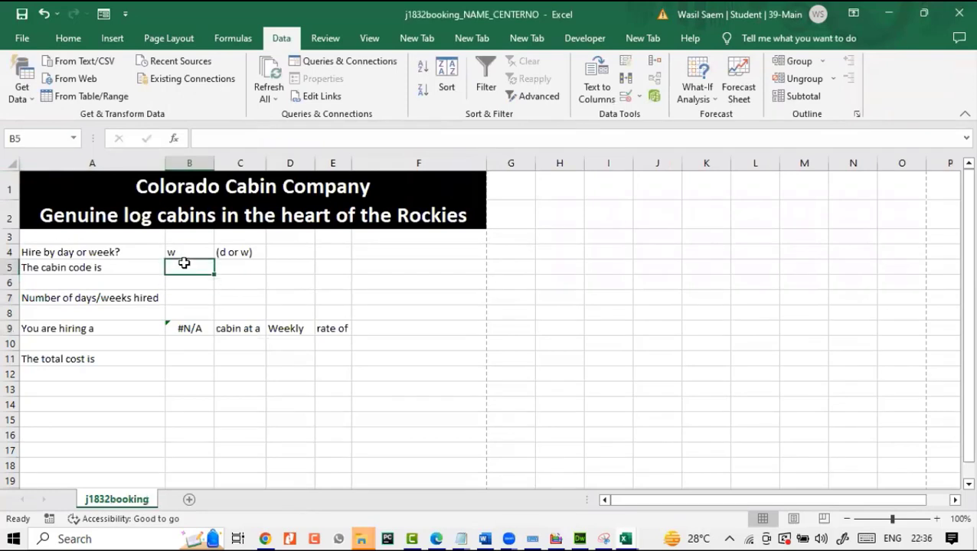
{"action": "type", "text": "A"}
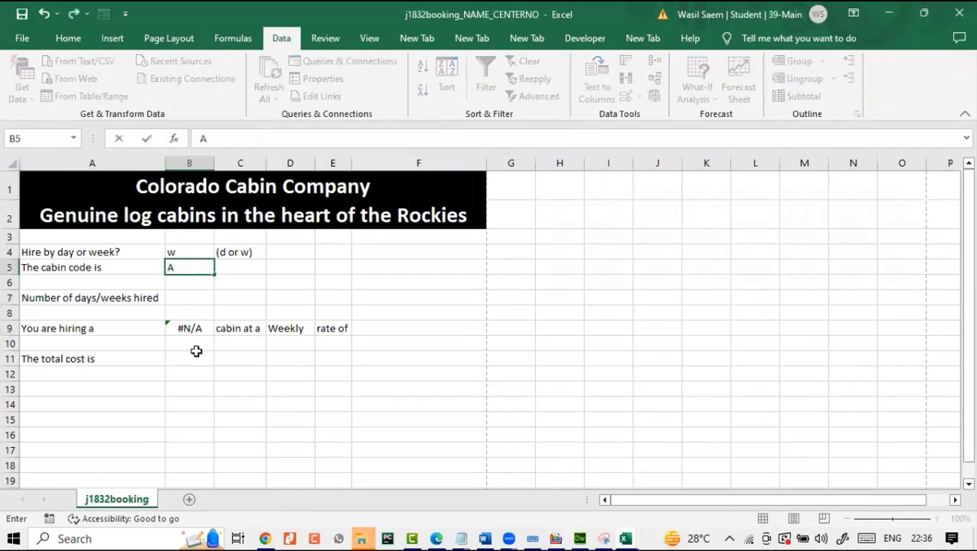
{"action": "left_click", "coordinate": [197, 354]}
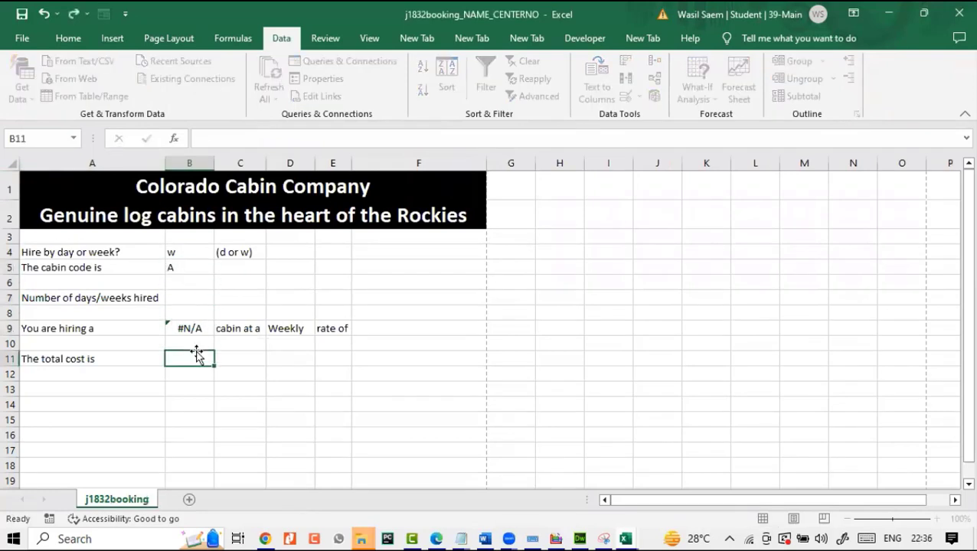
{"action": "double_click", "coordinate": [217, 158]}
Change the cabin code in B5 to C and autofit column B to the looked-up name
{"action": "left_click", "coordinate": [199, 264]}
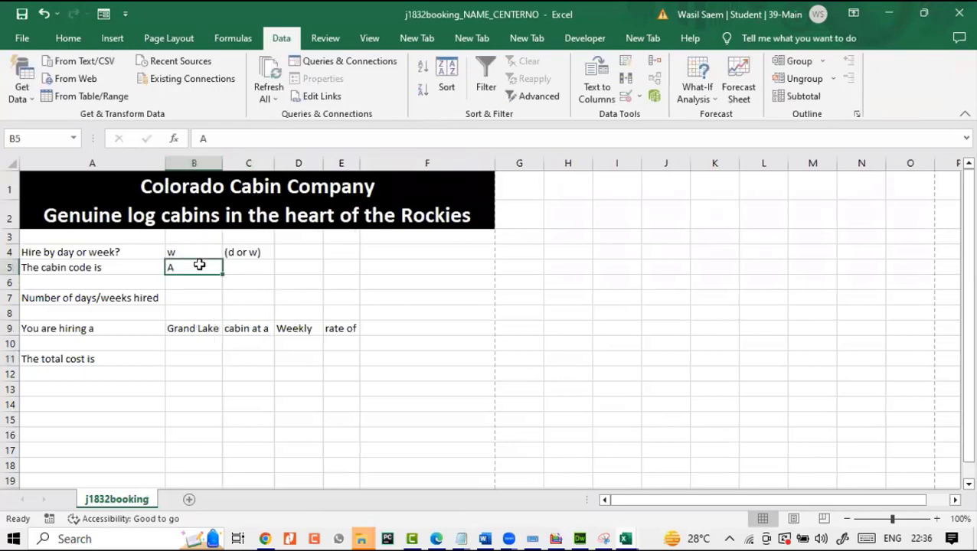
{"action": "type", "text": "C"}
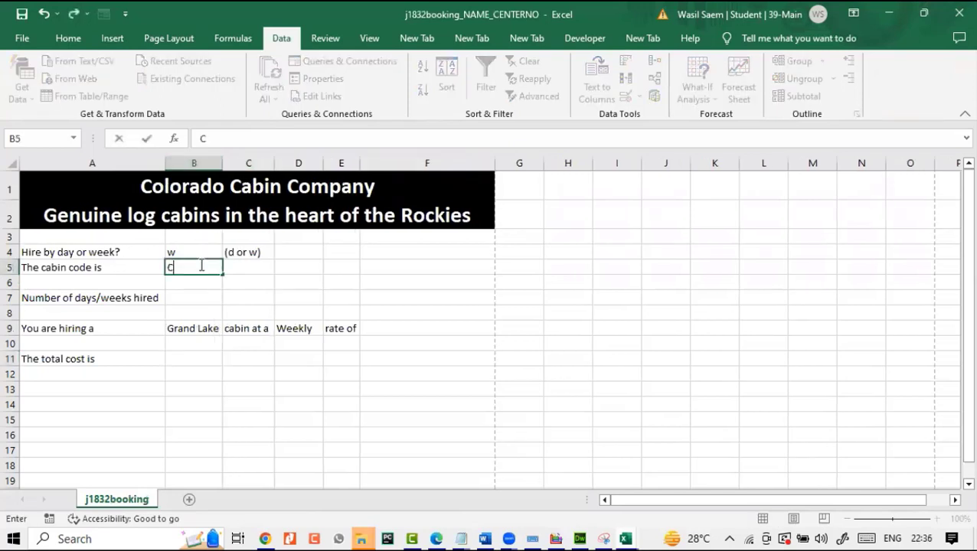
{"action": "left_click", "coordinate": [193, 349]}
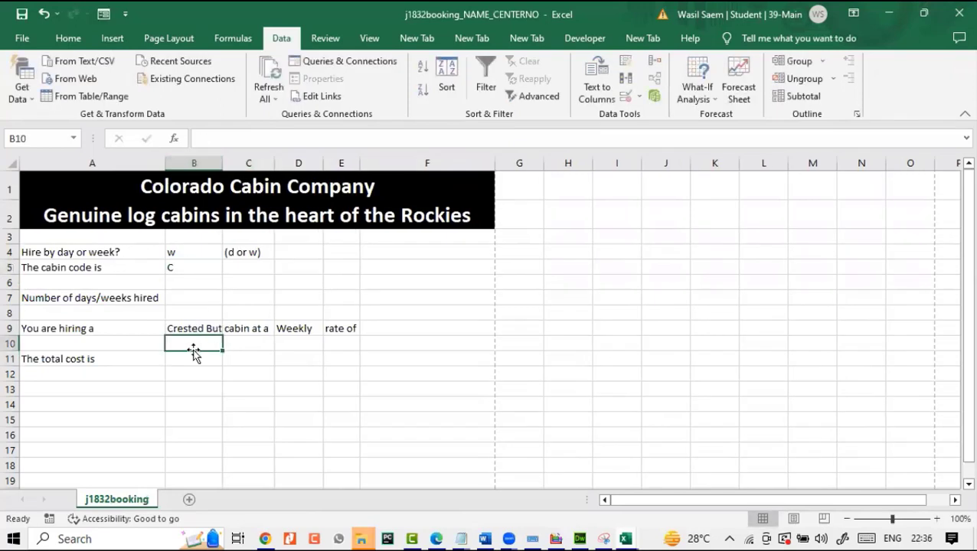
{"action": "double_click", "coordinate": [226, 164]}
{"action": "left_click", "coordinate": [200, 270]}
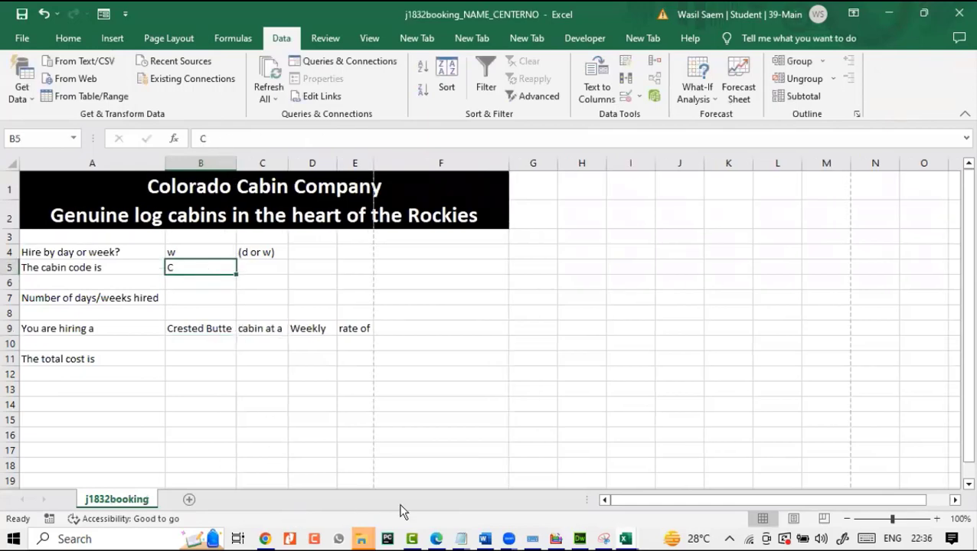
Switch to the exam paper in Edge and review the Task 3 spreadsheet instructions from question 14 through question 21
{"action": "left_click", "coordinate": [435, 539]}
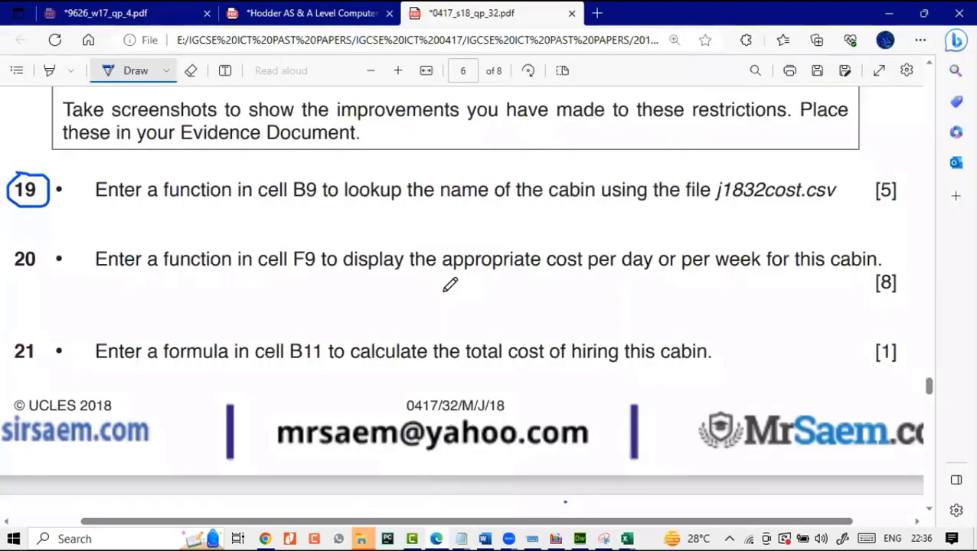
{"action": "scroll", "coordinate": [449, 283], "scroll_direction": "up", "scroll_amount": 7}
{"action": "scroll", "coordinate": [449, 284], "scroll_direction": "up", "scroll_amount": 6}
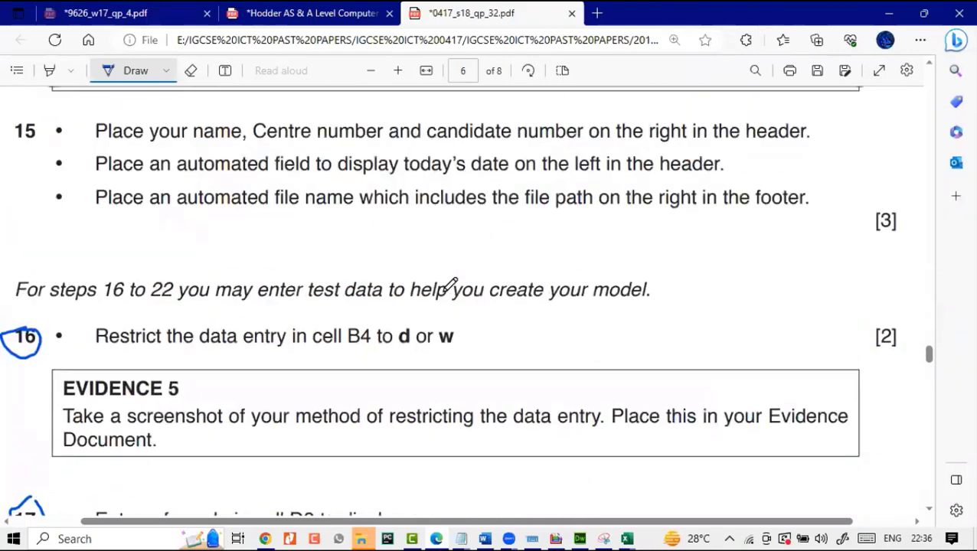
{"action": "scroll", "coordinate": [450, 285], "scroll_direction": "up", "scroll_amount": 5}
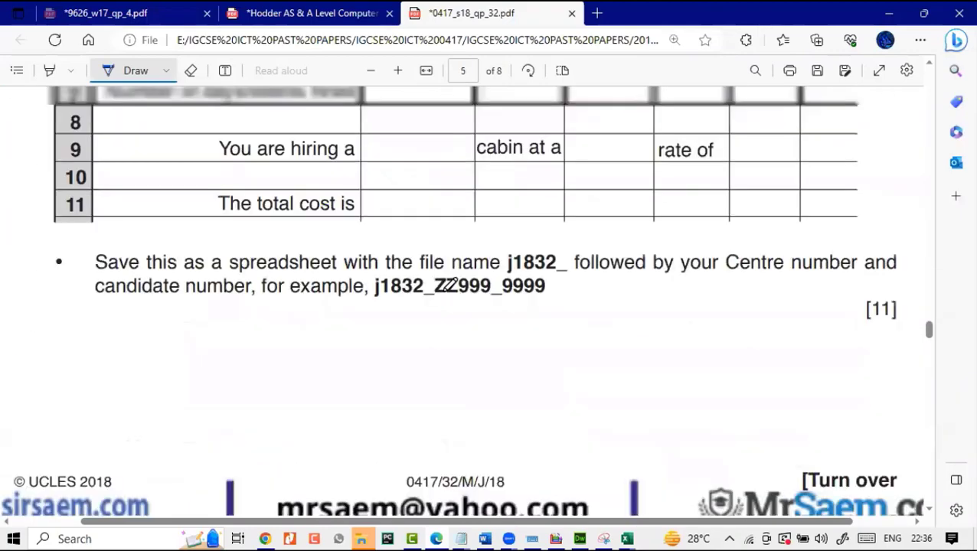
{"action": "scroll", "coordinate": [449, 284], "scroll_direction": "up", "scroll_amount": 5}
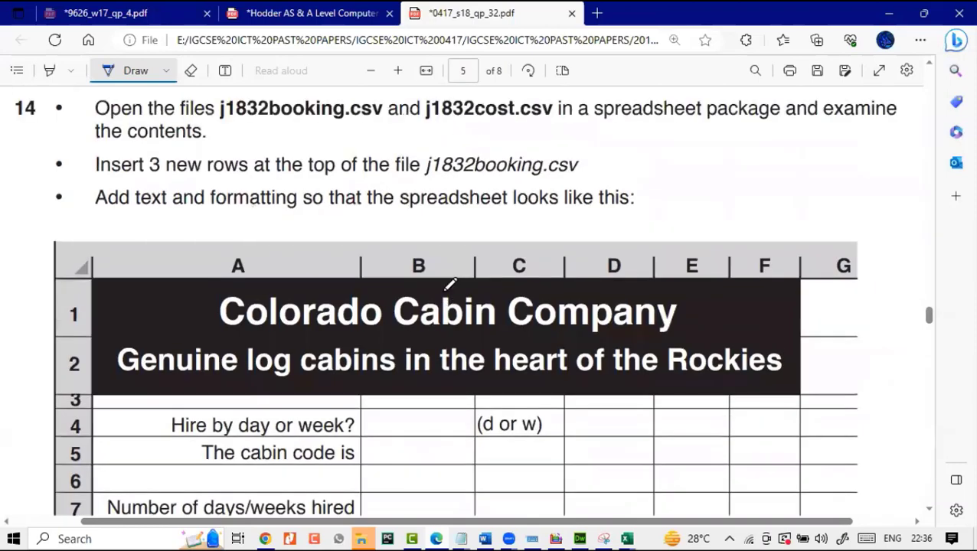
{"action": "scroll", "coordinate": [450, 284], "scroll_direction": "up", "scroll_amount": 2}
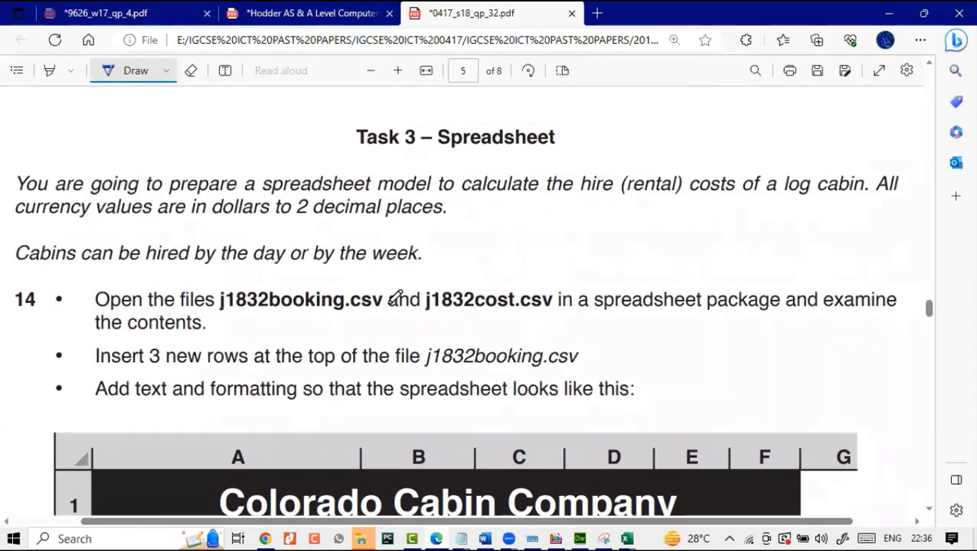
{"action": "scroll", "coordinate": [394, 297], "scroll_direction": "down", "scroll_amount": 1}
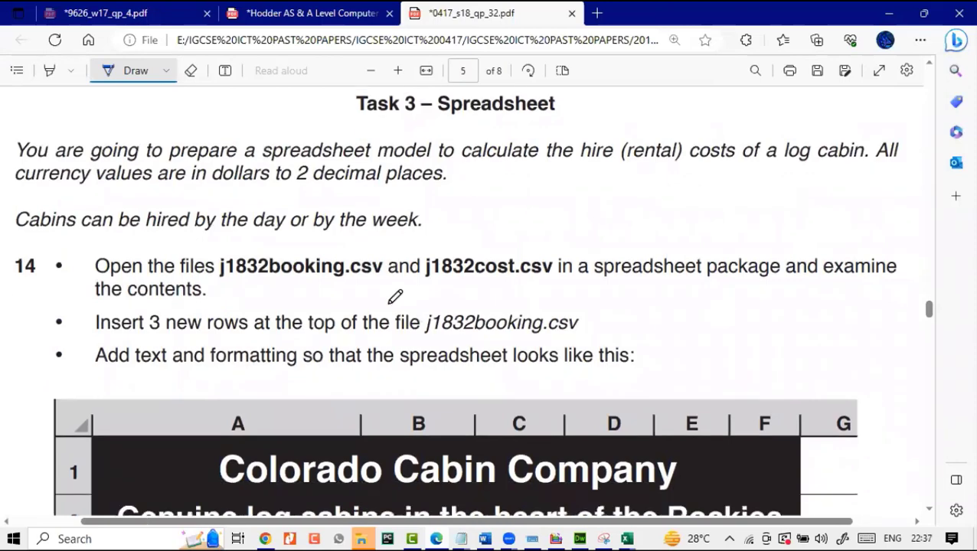
{"action": "scroll", "coordinate": [395, 297], "scroll_direction": "down", "scroll_amount": 8}
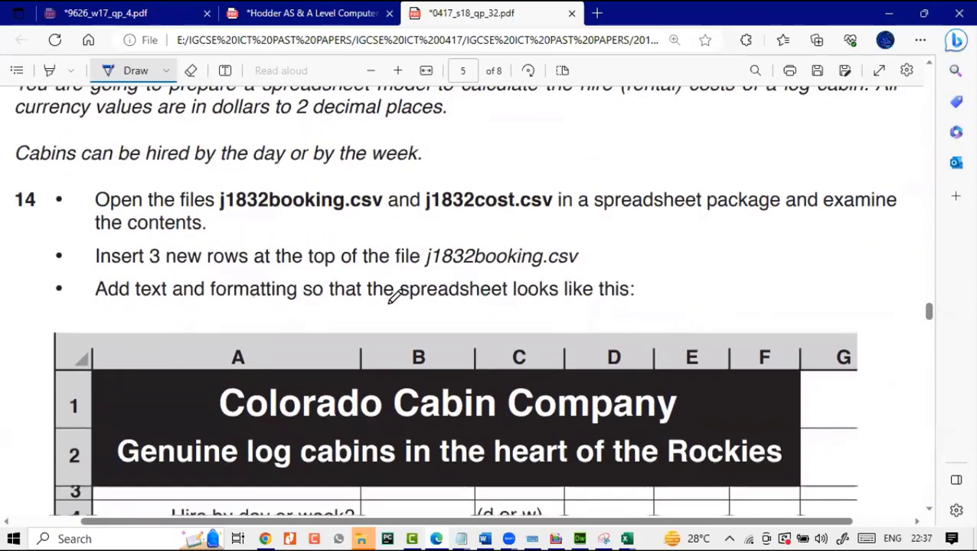
{"action": "scroll", "coordinate": [394, 297], "scroll_direction": "down", "scroll_amount": 8}
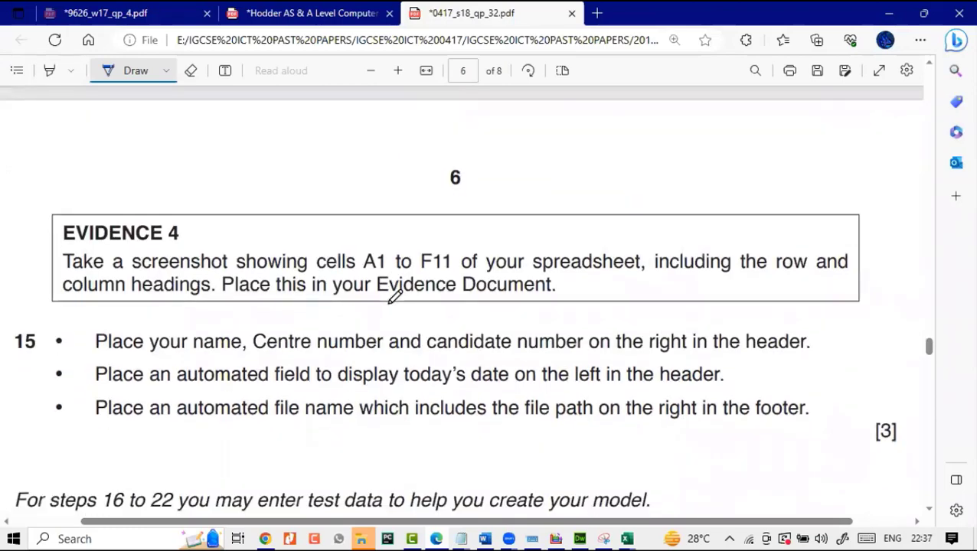
{"action": "scroll", "coordinate": [395, 297], "scroll_direction": "down", "scroll_amount": 2}
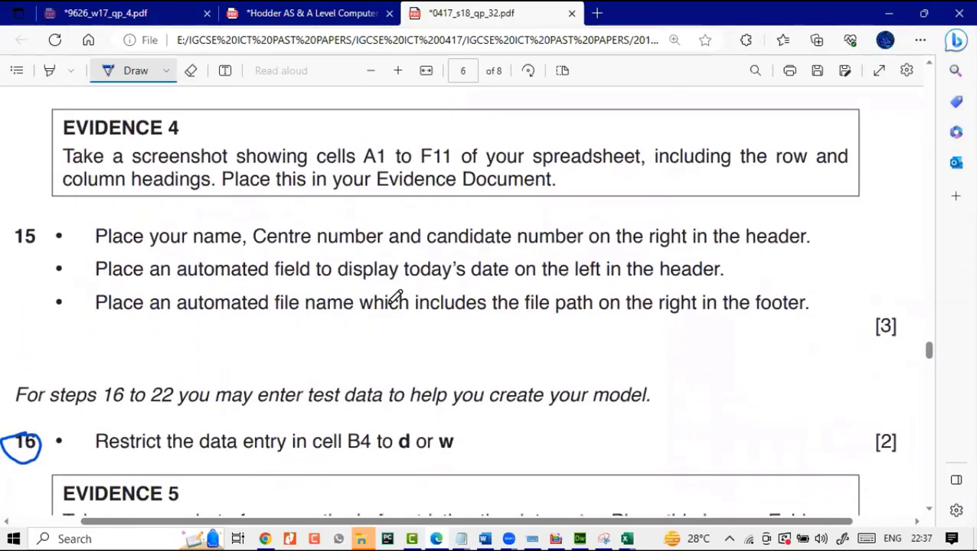
{"action": "scroll", "coordinate": [394, 297], "scroll_direction": "down", "scroll_amount": 5}
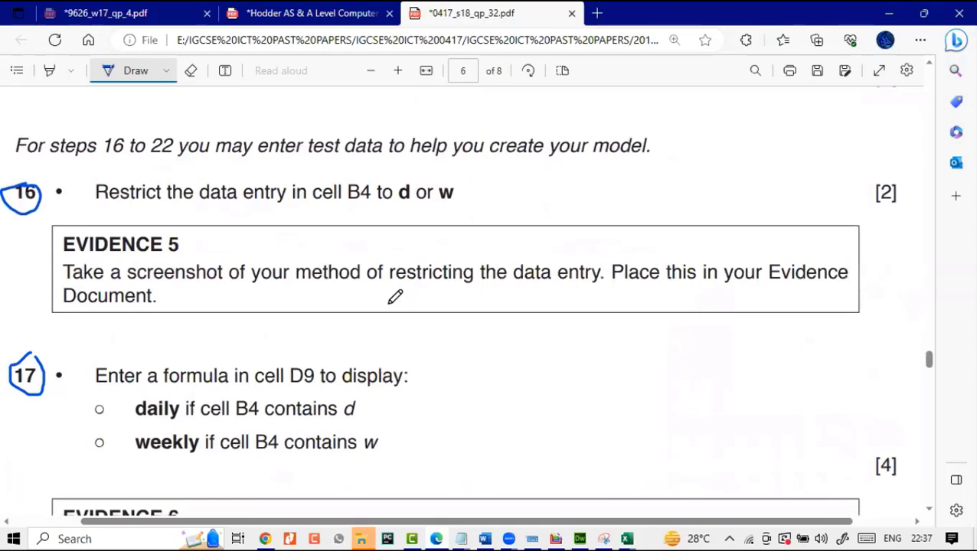
{"action": "scroll", "coordinate": [394, 297], "scroll_direction": "down", "scroll_amount": 5}
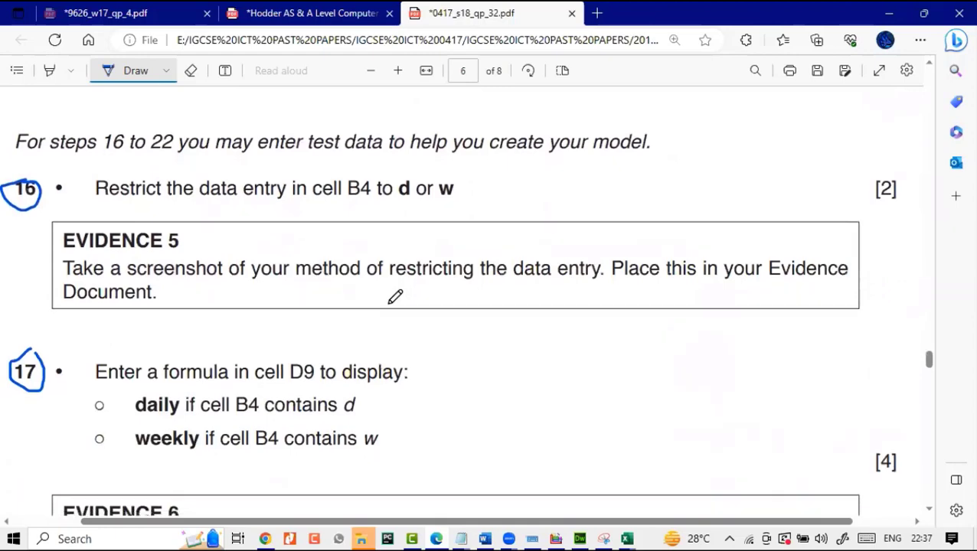
{"action": "scroll", "coordinate": [395, 298], "scroll_direction": "down", "scroll_amount": 7}
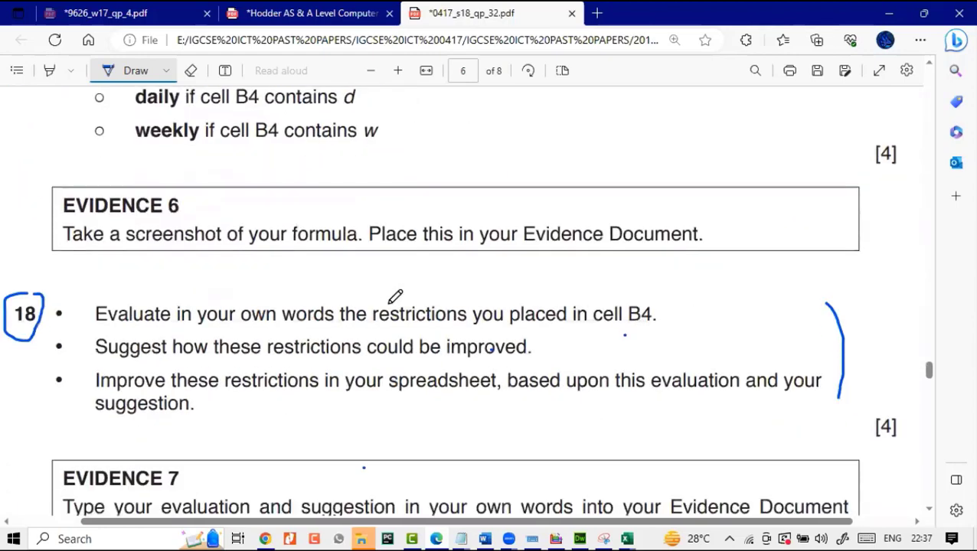
{"action": "scroll", "coordinate": [394, 297], "scroll_direction": "down", "scroll_amount": 5}
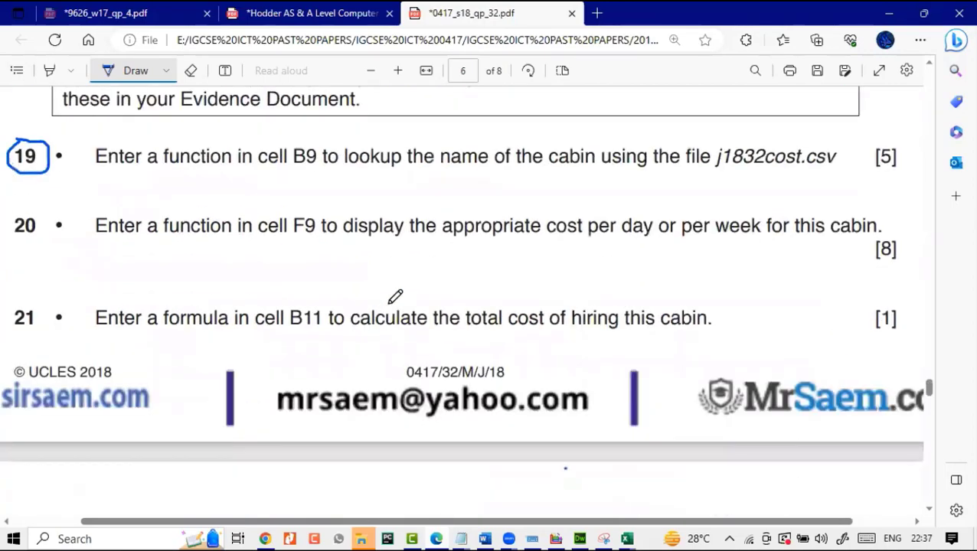
Find the note above question 16 of the exam paper, circle its wording about entering test data and add tick marks
{"action": "scroll", "coordinate": [394, 297], "scroll_direction": "up", "scroll_amount": 20}
{"action": "scroll", "coordinate": [394, 297], "scroll_direction": "up", "scroll_amount": 8}
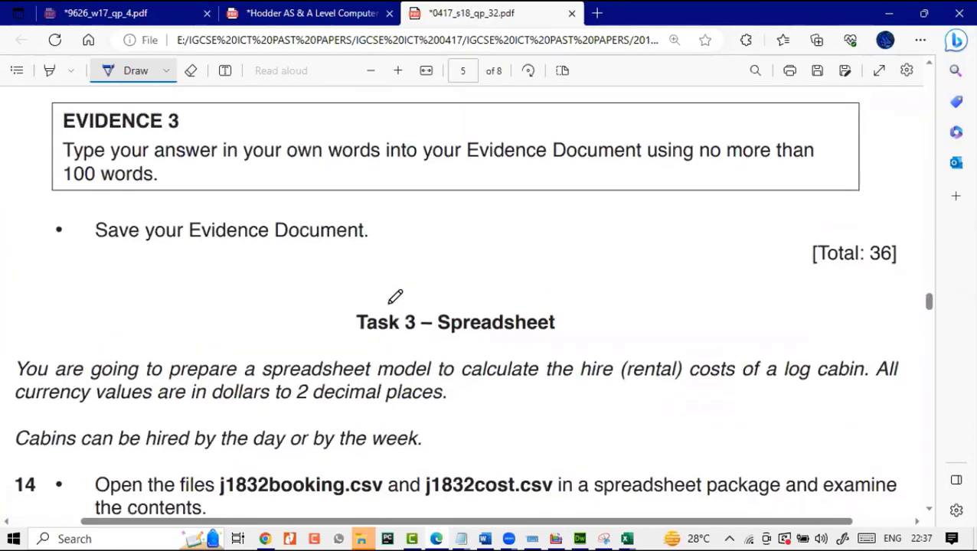
{"action": "scroll", "coordinate": [395, 297], "scroll_direction": "down", "scroll_amount": 1}
{"action": "scroll", "coordinate": [551, 360], "scroll_direction": "down", "scroll_amount": 3}
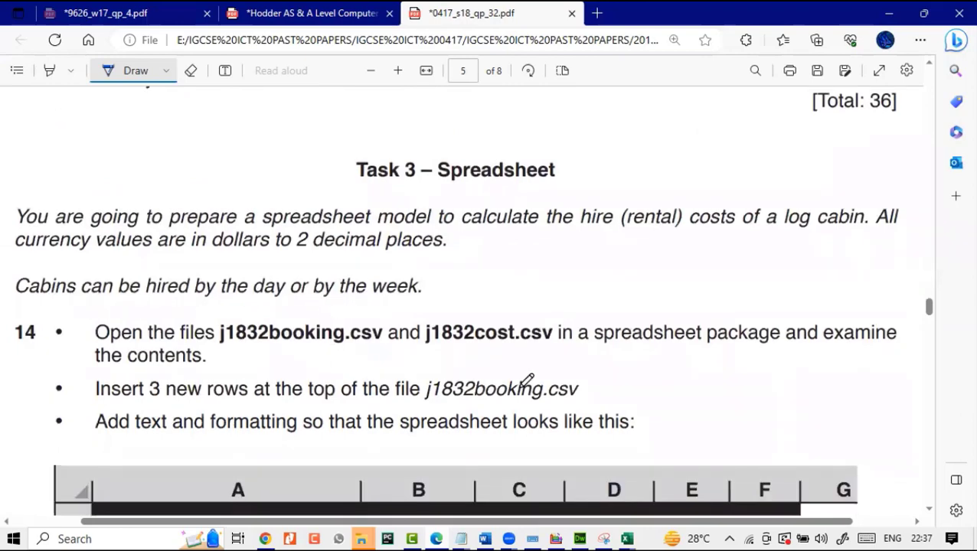
{"action": "scroll", "coordinate": [565, 382], "scroll_direction": "down", "scroll_amount": 2}
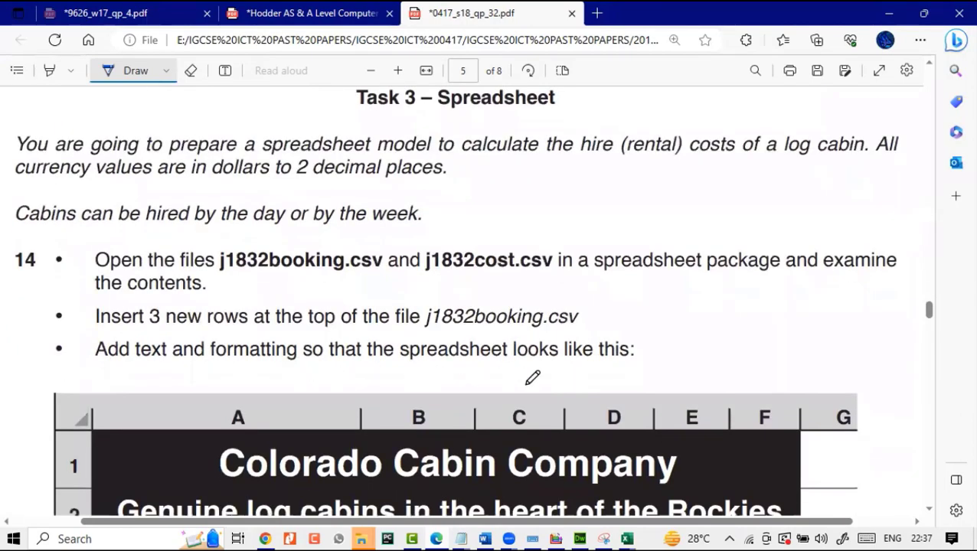
{"action": "scroll", "coordinate": [530, 375], "scroll_direction": "down", "scroll_amount": 2}
{"action": "scroll", "coordinate": [531, 376], "scroll_direction": "down", "scroll_amount": 5}
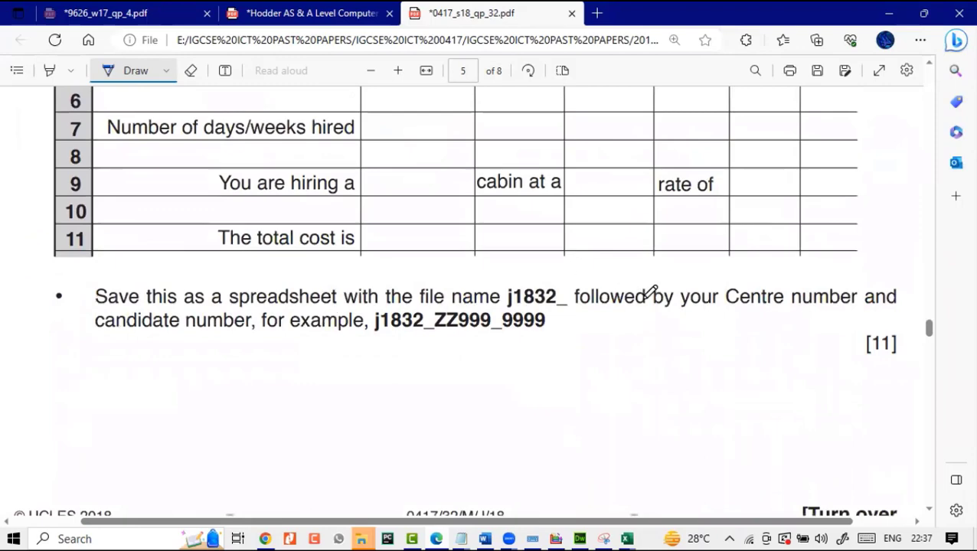
{"action": "scroll", "coordinate": [591, 383], "scroll_direction": "down", "scroll_amount": 7}
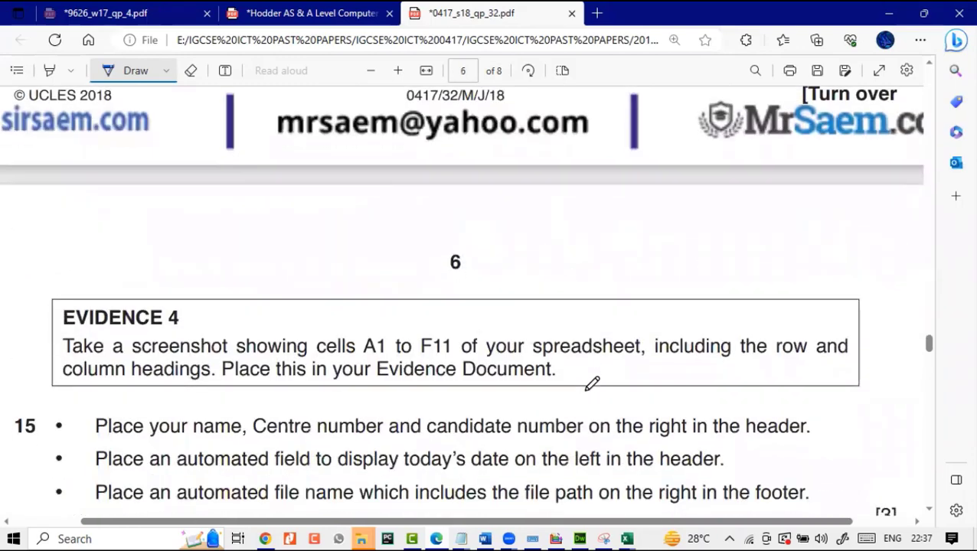
{"action": "scroll", "coordinate": [593, 383], "scroll_direction": "down", "scroll_amount": 1}
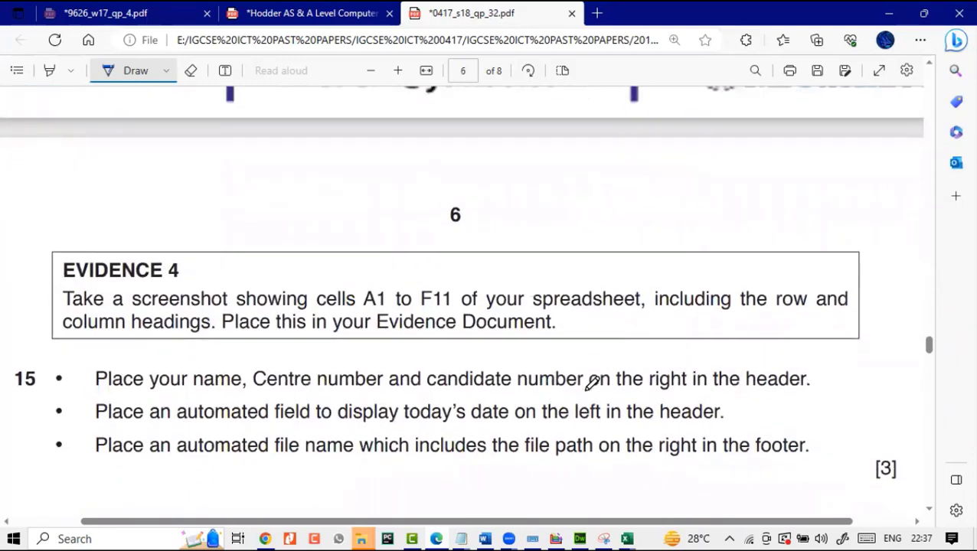
{"action": "scroll", "coordinate": [592, 383], "scroll_direction": "down", "scroll_amount": 2}
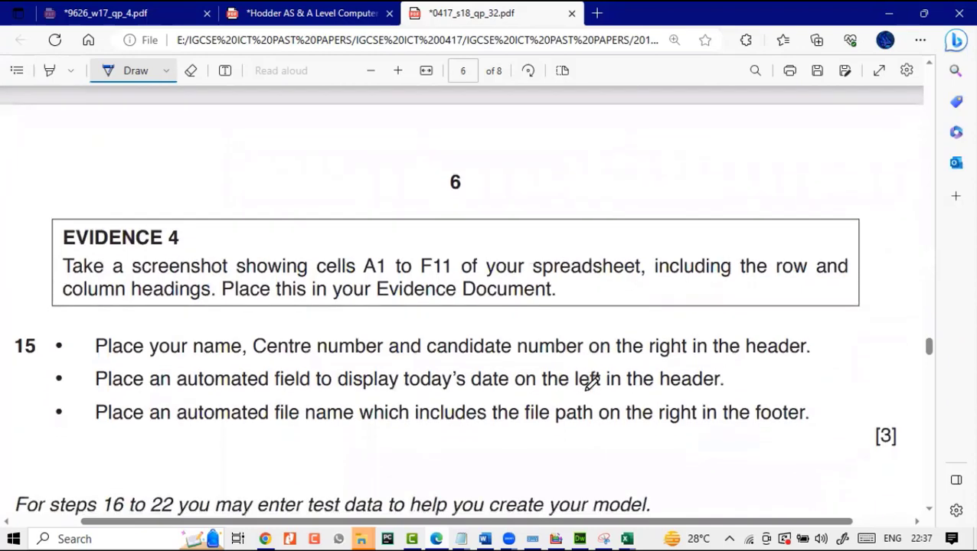
{"action": "scroll", "coordinate": [518, 401], "scroll_direction": "down", "scroll_amount": 3}
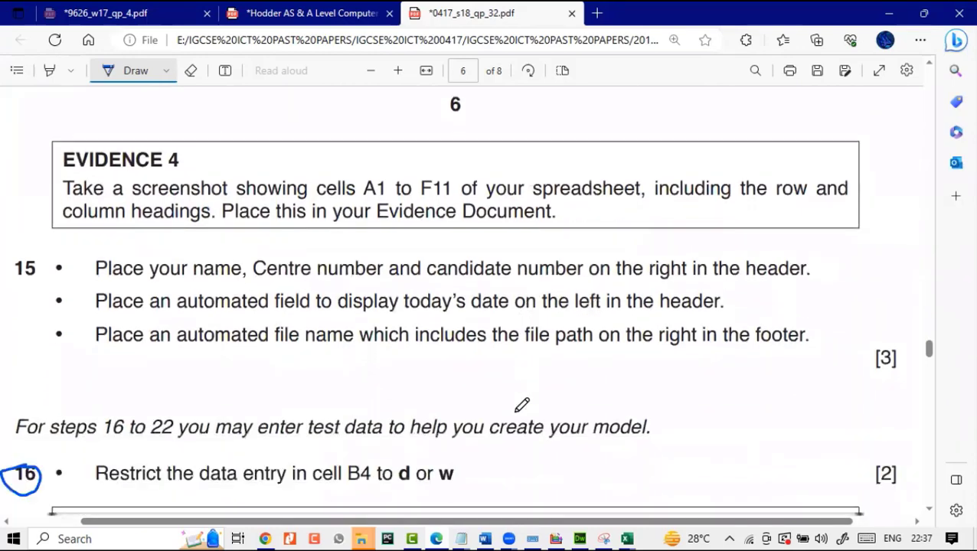
{"action": "scroll", "coordinate": [521, 404], "scroll_direction": "down", "scroll_amount": 2}
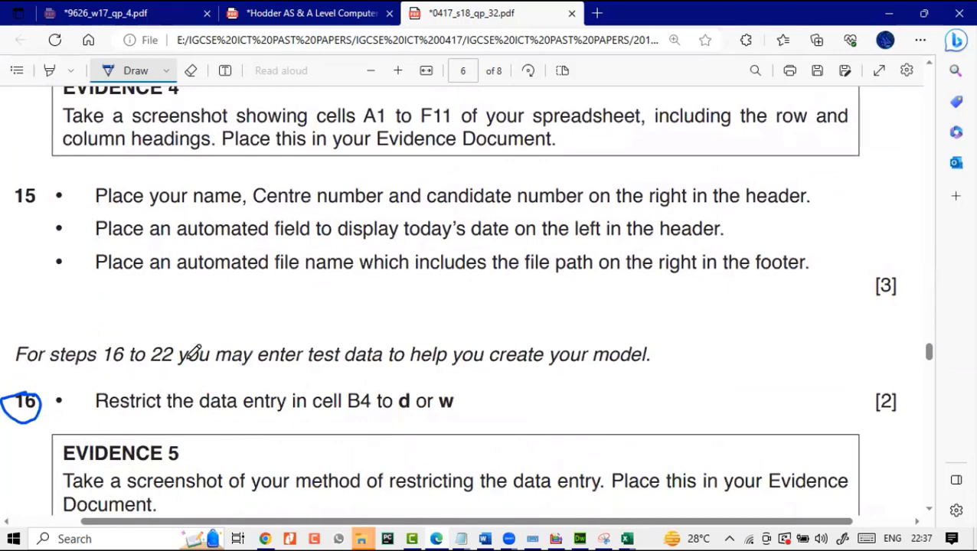
{"action": "mouse_move", "coordinate": [176, 368]}
{"action": "left_mouse_down"}
{"action": "mouse_move", "coordinate": [648, 371]}
{"action": "mouse_move", "coordinate": [671, 350]}
{"action": "mouse_move", "coordinate": [253, 291]}
{"action": "mouse_move", "coordinate": [176, 325]}
{"action": "mouse_move", "coordinate": [177, 352]}
{"action": "left_mouse_up"}
{"action": "left_click", "coordinate": [425, 326]}
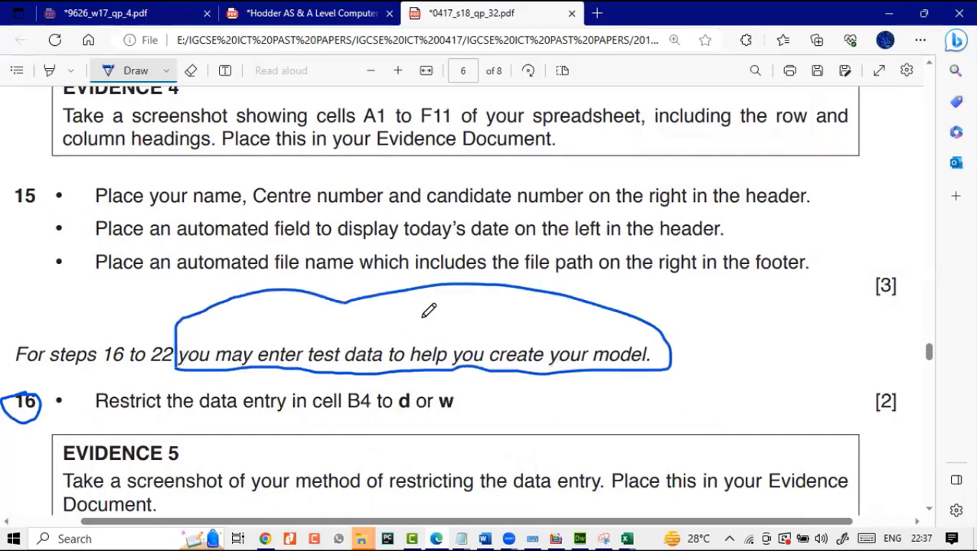
{"action": "left_click_drag", "start_coordinate": [426, 328], "coordinate": [487, 304]}
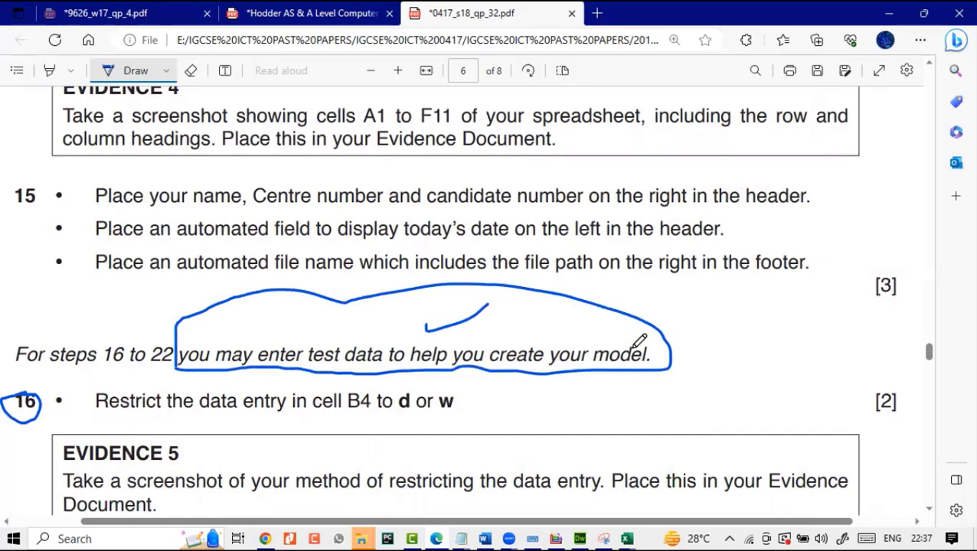
{"action": "left_click_drag", "start_coordinate": [679, 371], "coordinate": [737, 332]}
Read on to questions 19 and 20, then switch to the j1832booking workbook in Excel and inspect the lookup formula in B9
{"action": "scroll", "coordinate": [613, 390], "scroll_direction": "down", "scroll_amount": 3}
{"action": "scroll", "coordinate": [620, 383], "scroll_direction": "down", "scroll_amount": 9}
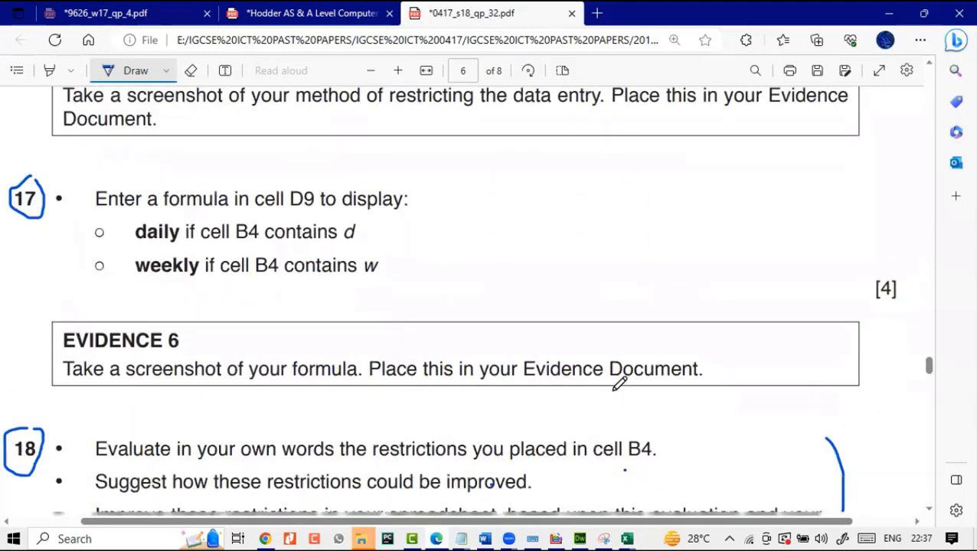
{"action": "scroll", "coordinate": [619, 384], "scroll_direction": "down", "scroll_amount": 1}
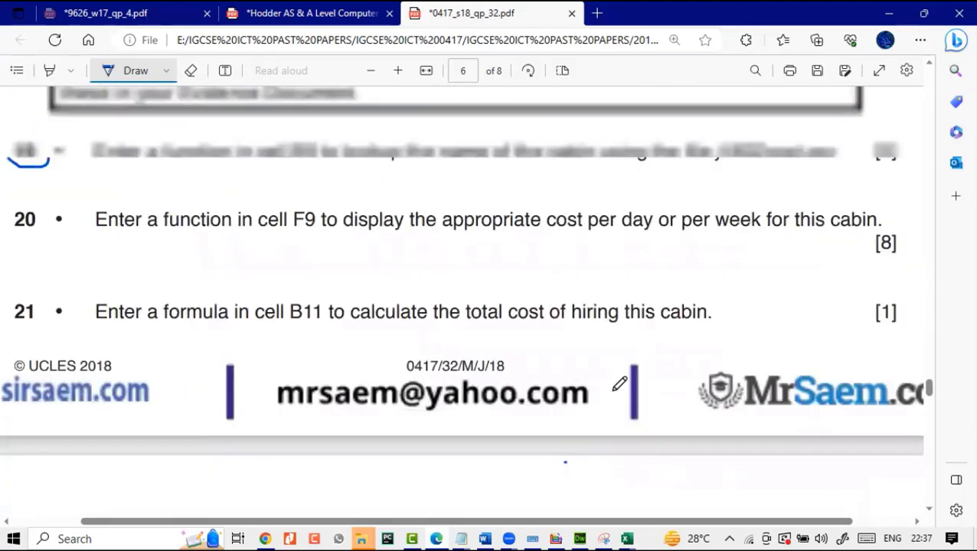
{"action": "scroll", "coordinate": [620, 384], "scroll_direction": "up", "scroll_amount": 1}
{"action": "scroll", "coordinate": [620, 384], "scroll_direction": "up", "scroll_amount": 1}
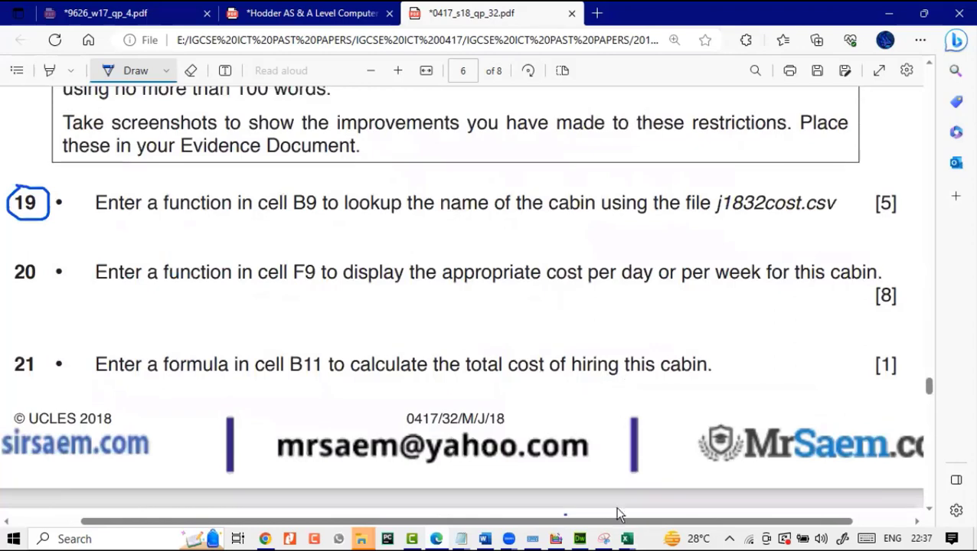
{"action": "mouse_move", "coordinate": [627, 540]}
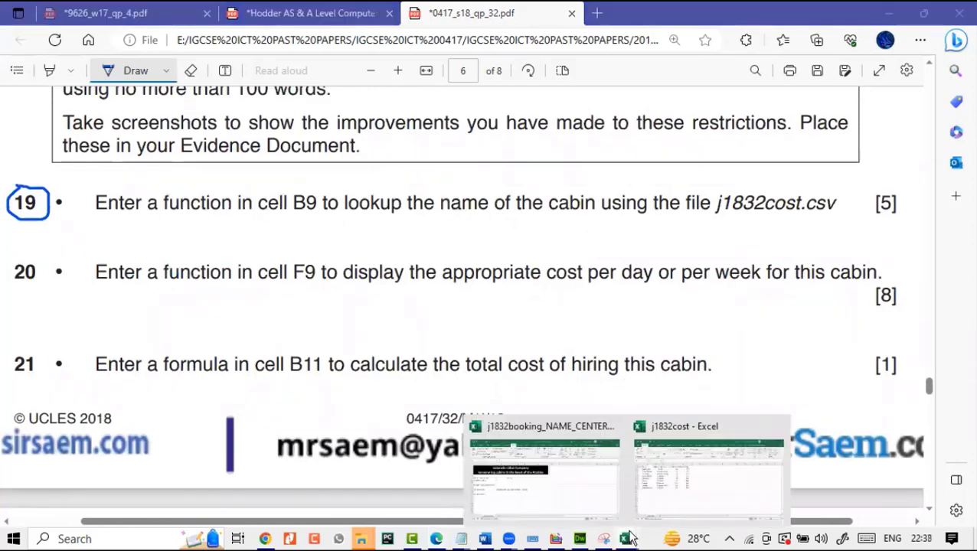
{"action": "left_click", "coordinate": [554, 481]}
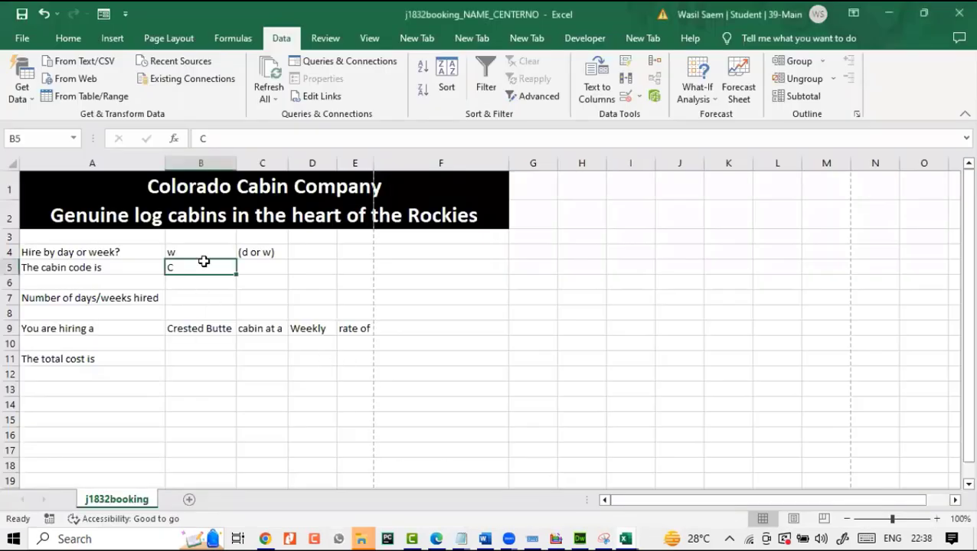
{"action": "left_click", "coordinate": [190, 323]}
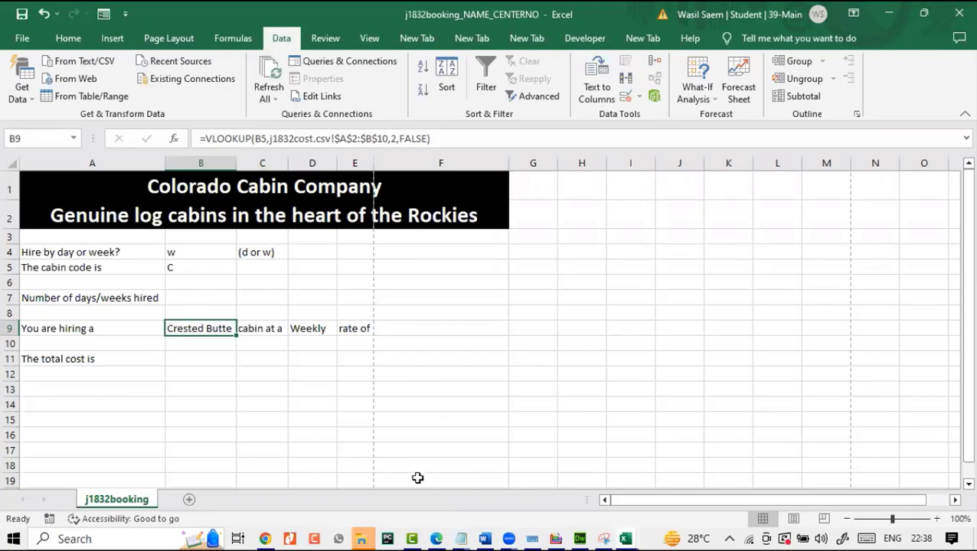
In the Edge exam paper, circle question number 20 and underline its [8] mark allocation, then return to the j1832booking workbook
{"action": "left_click", "coordinate": [435, 539]}
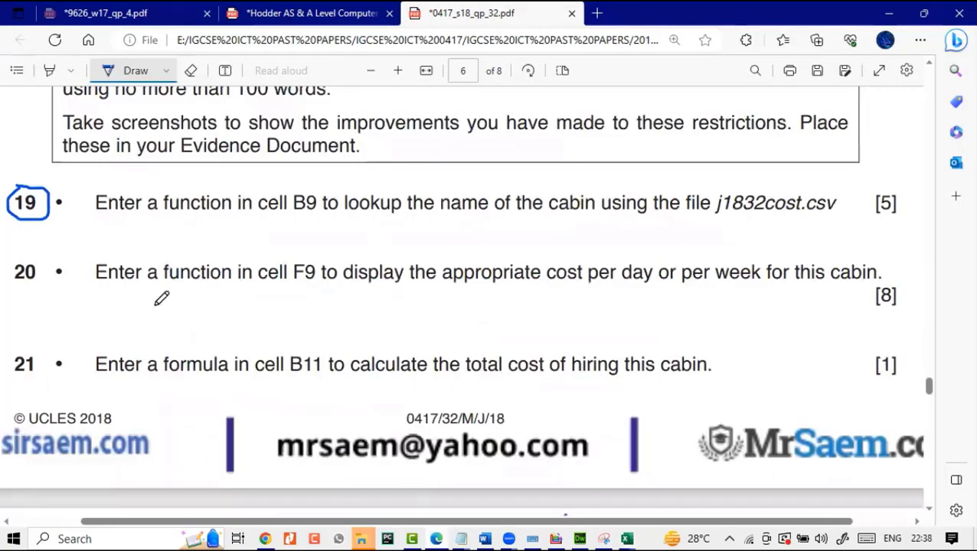
{"action": "mouse_move", "coordinate": [15, 256]}
{"action": "left_mouse_down"}
{"action": "mouse_move", "coordinate": [42, 283]}
{"action": "mouse_move", "coordinate": [53, 266]}
{"action": "mouse_move", "coordinate": [28, 247]}
{"action": "left_mouse_up"}
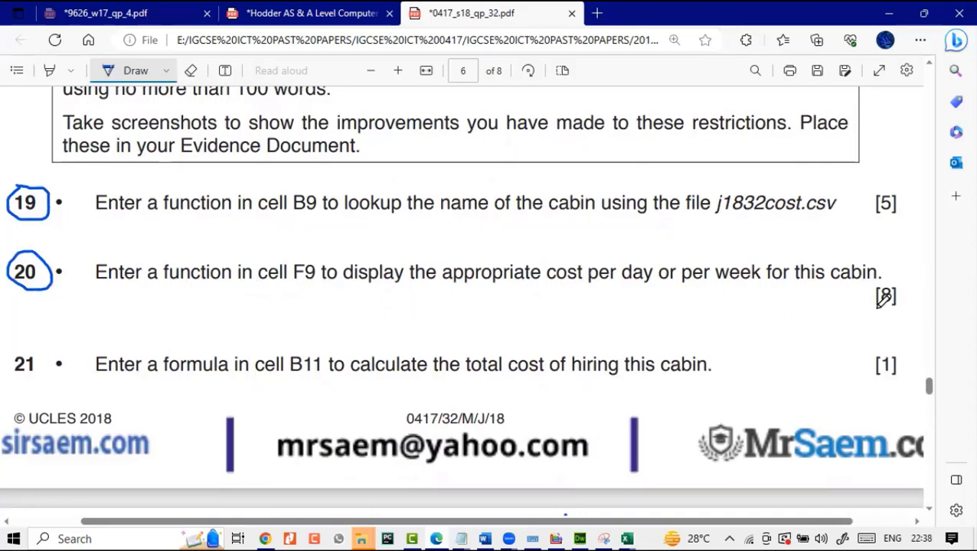
{"action": "left_click_drag", "start_coordinate": [866, 311], "coordinate": [883, 317]}
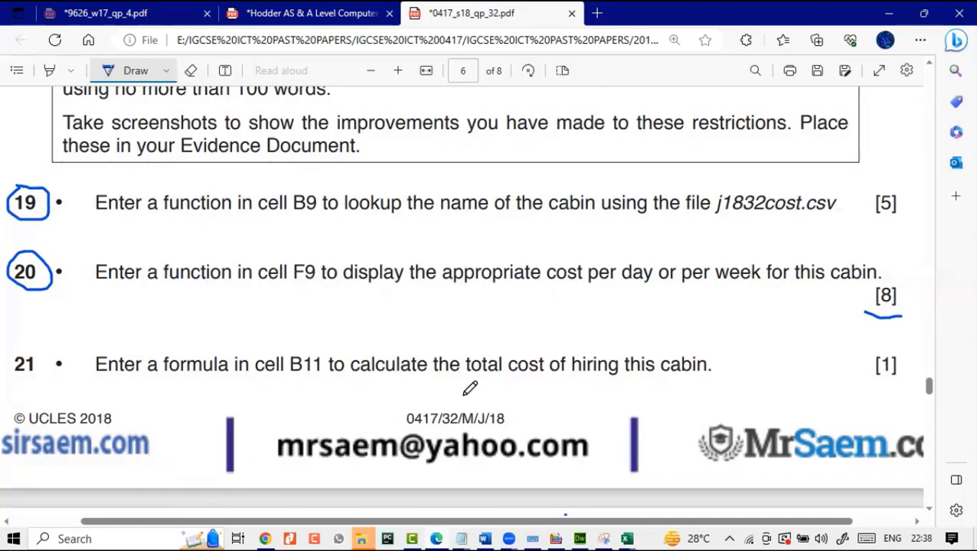
{"action": "mouse_move", "coordinate": [627, 539]}
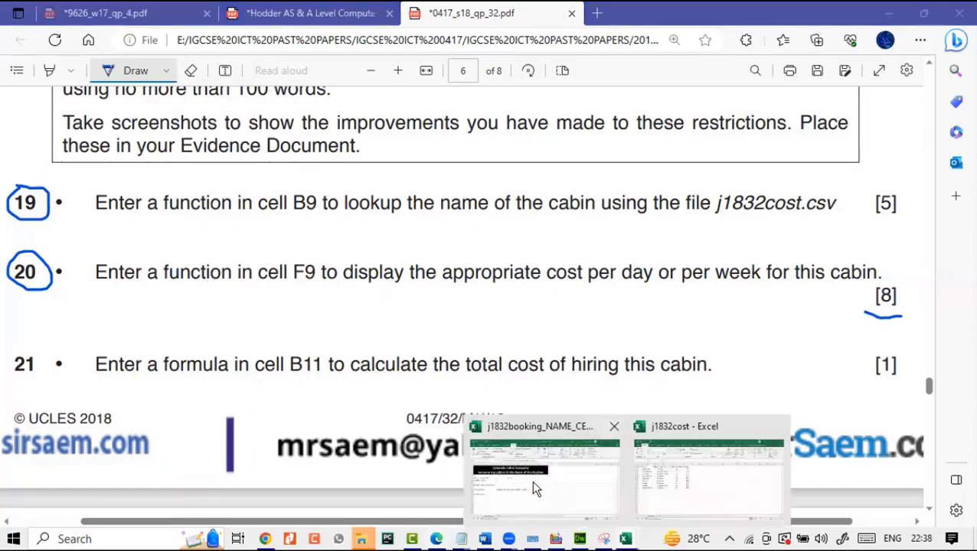
{"action": "left_click", "coordinate": [531, 480]}
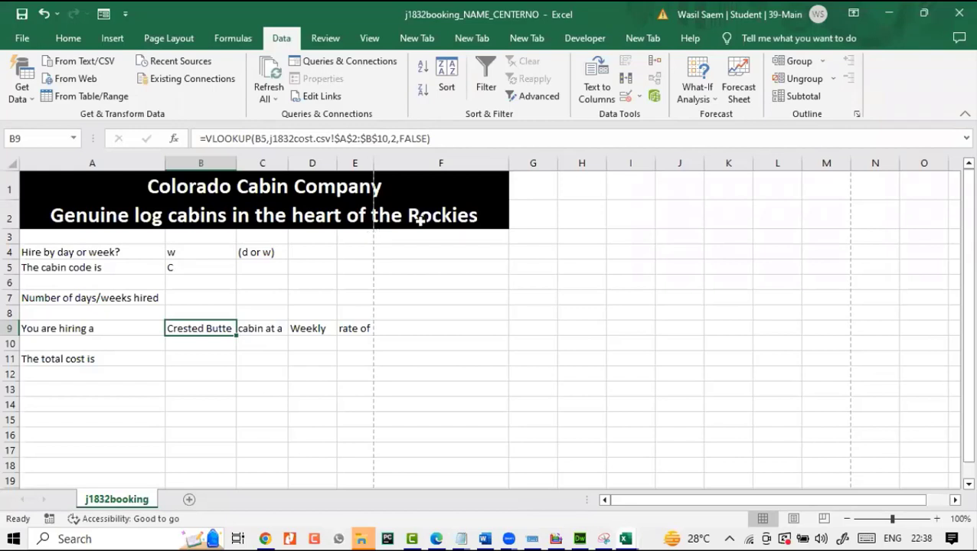
Select cell F9 in the booking sheet, reread question 20 in the Edge exam paper and return to the j1832booking workbook in Excel
{"action": "left_click", "coordinate": [401, 331]}
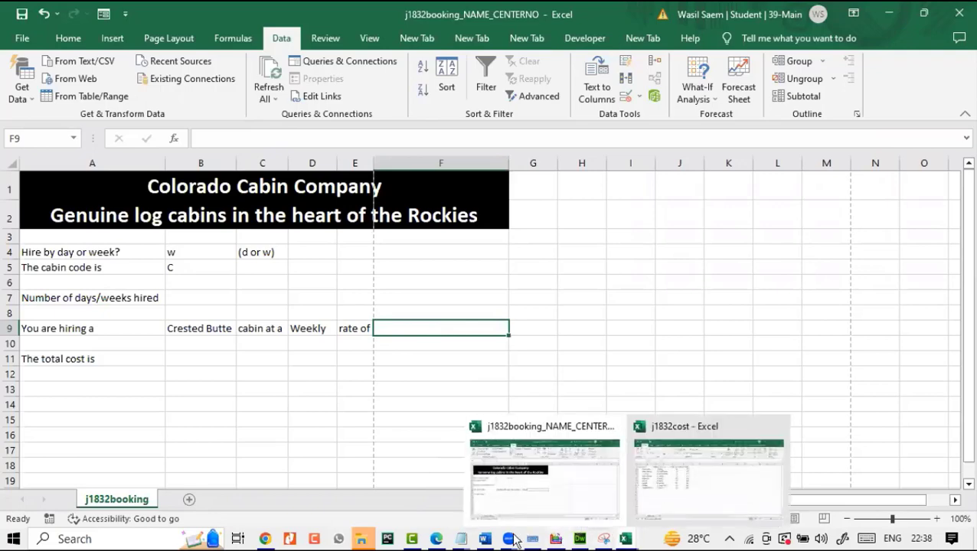
{"action": "left_click", "coordinate": [438, 540]}
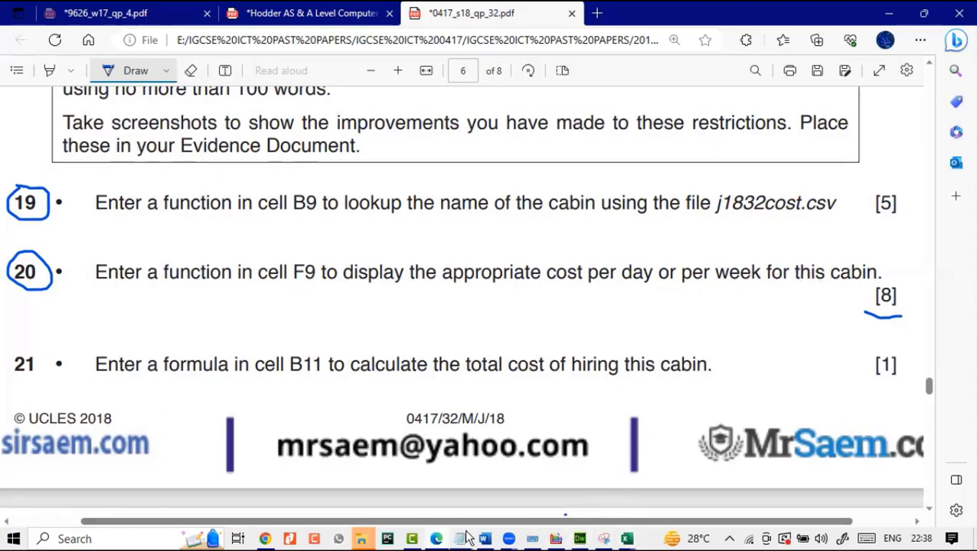
{"action": "left_click", "coordinate": [624, 539]}
{"action": "left_click", "coordinate": [518, 462]}
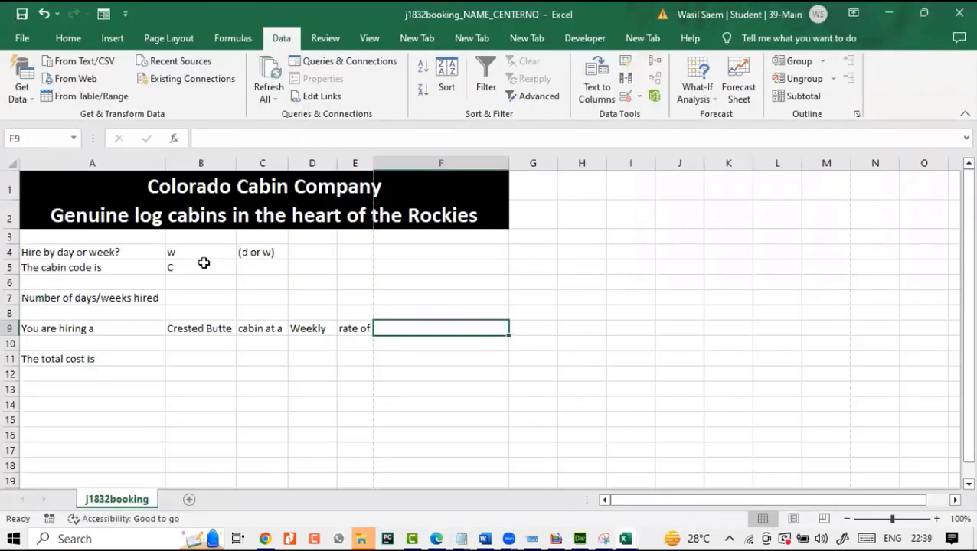
Switch to the j1832cost workbook and examine the Code, Cost per day and Cost per week columns in rows 2 to 10
{"action": "left_click", "coordinate": [625, 539]}
{"action": "left_click", "coordinate": [659, 506]}
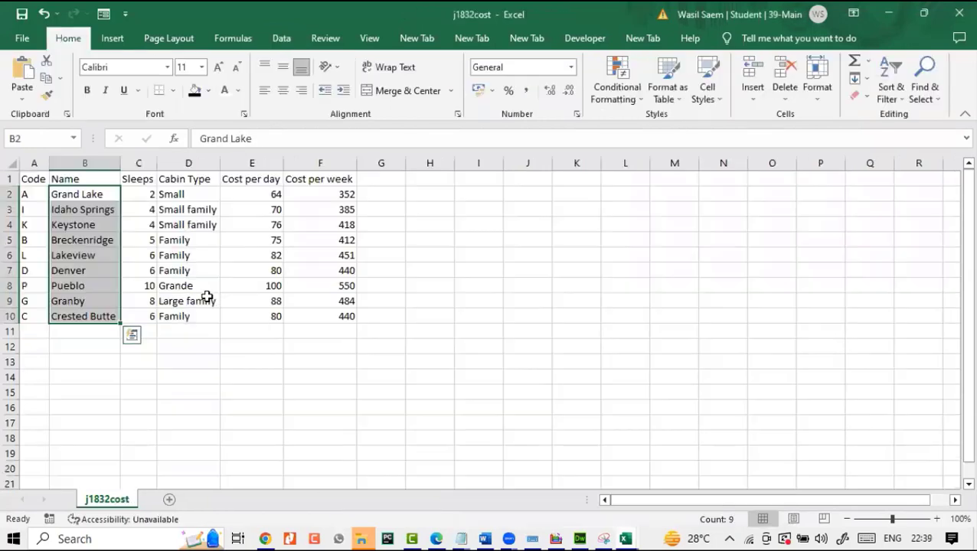
{"action": "left_click", "coordinate": [190, 346]}
{"action": "left_click_drag", "start_coordinate": [36, 193], "coordinate": [35, 315]}
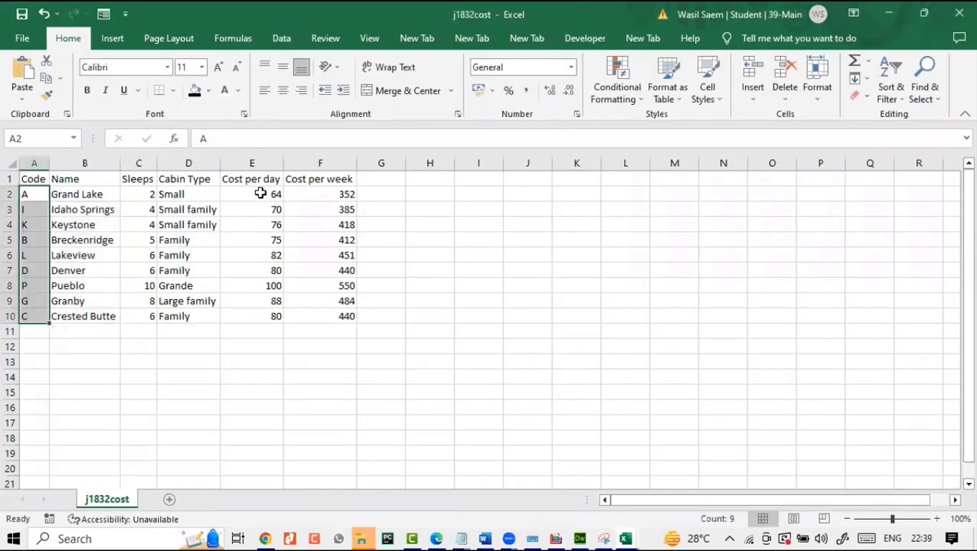
{"action": "left_click_drag", "start_coordinate": [260, 193], "coordinate": [265, 316]}
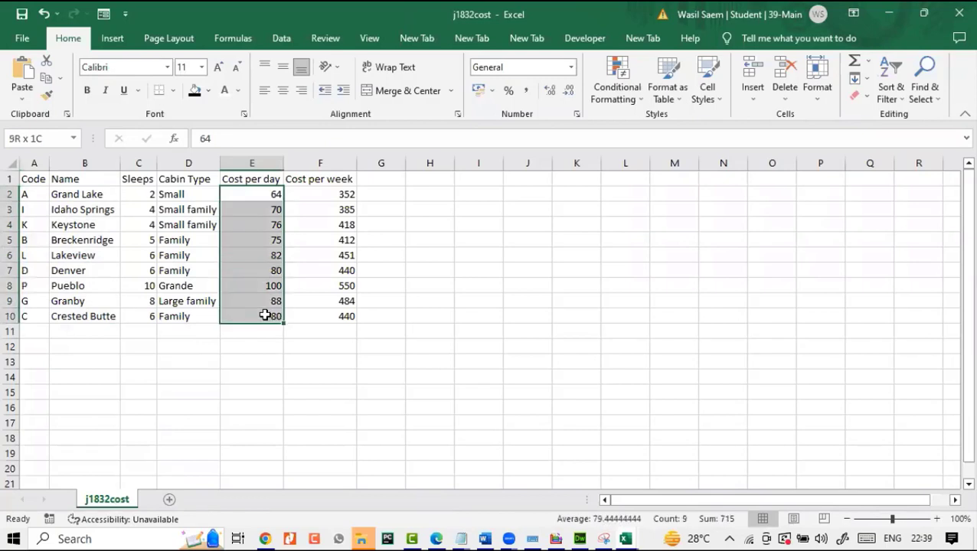
{"action": "left_click_drag", "start_coordinate": [320, 193], "coordinate": [316, 319]}
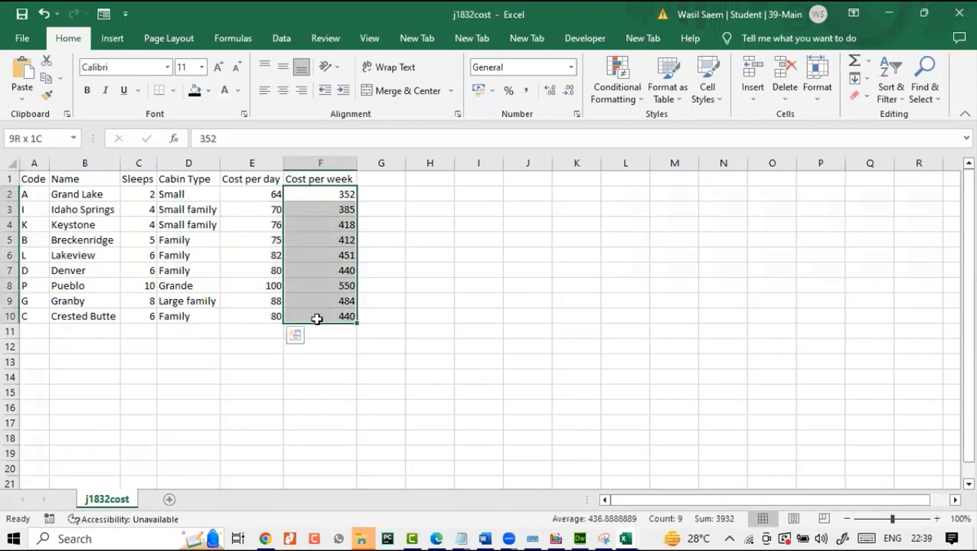
Return to the j1832booking workbook, set the hire period in B4 to d and select cell F9
{"action": "left_click", "coordinate": [625, 539]}
{"action": "left_click", "coordinate": [502, 463]}
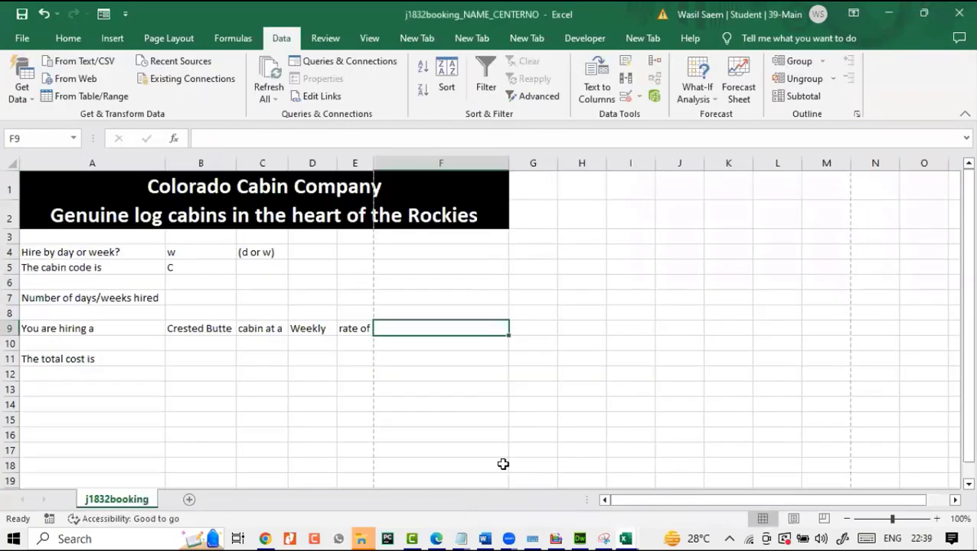
{"action": "left_click", "coordinate": [185, 252]}
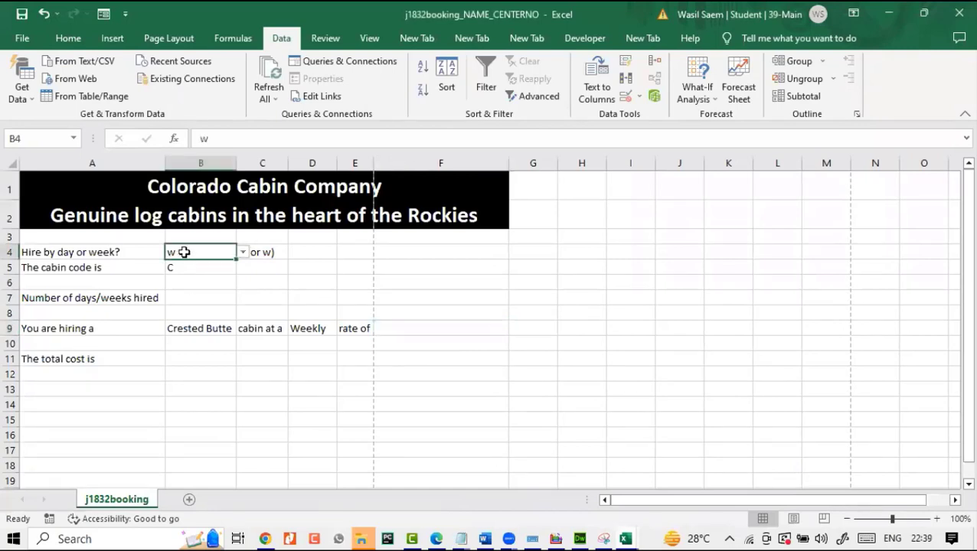
{"action": "left_click", "coordinate": [242, 252]}
{"action": "left_click", "coordinate": [240, 271]}
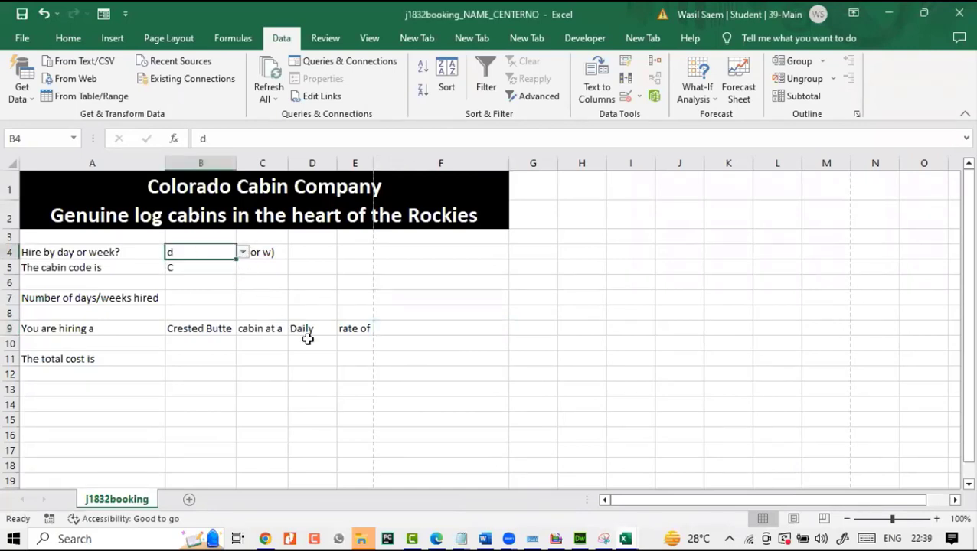
{"action": "left_click", "coordinate": [390, 329]}
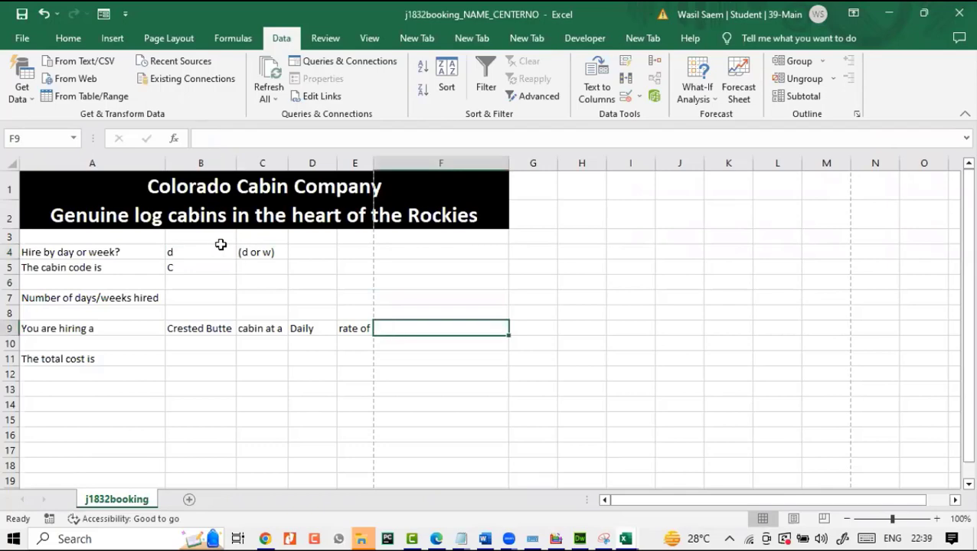
In the j1832cost workbook, compare the Cost per day values with the Cost per week values
{"action": "mouse_move", "coordinate": [625, 539]}
{"action": "left_click", "coordinate": [667, 479]}
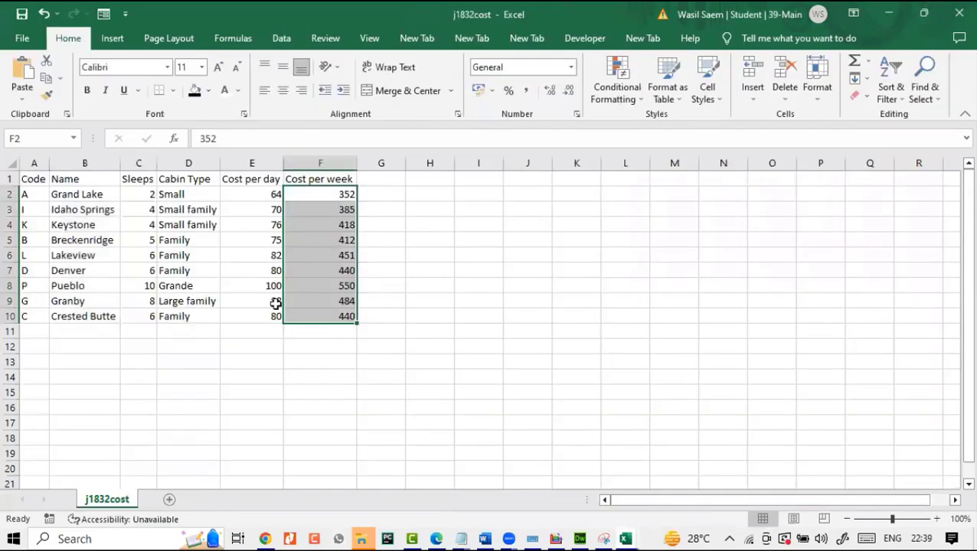
{"action": "left_click", "coordinate": [212, 288]}
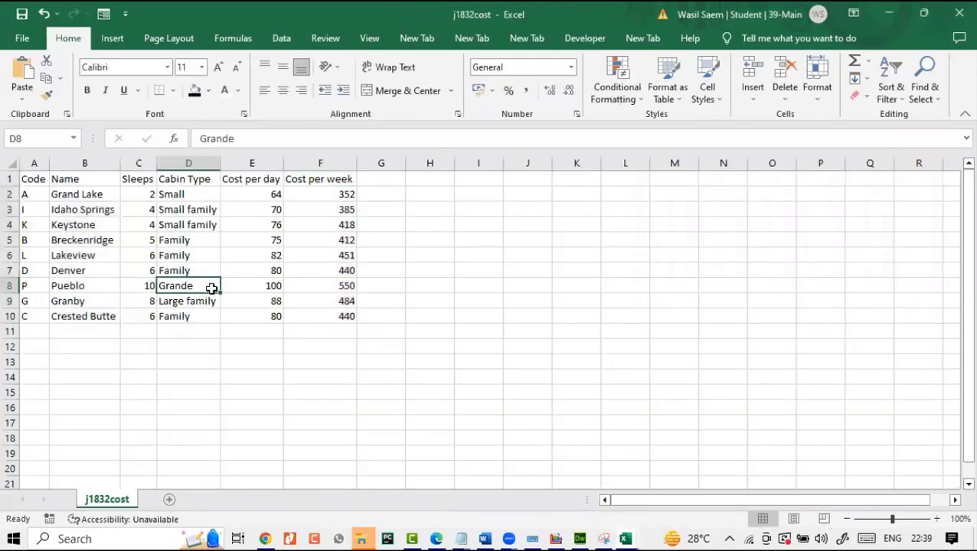
{"action": "left_click_drag", "start_coordinate": [273, 193], "coordinate": [269, 305]}
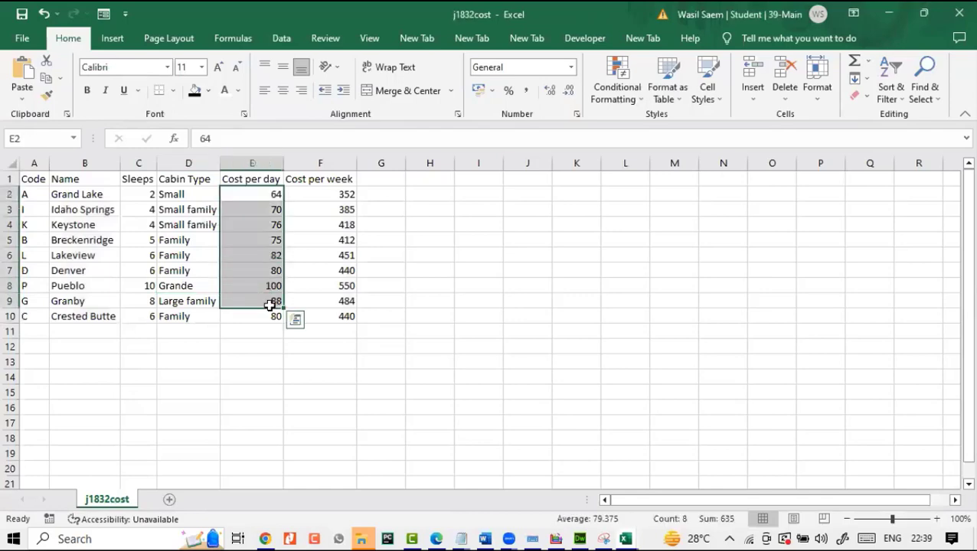
{"action": "left_click_drag", "start_coordinate": [314, 194], "coordinate": [316, 332]}
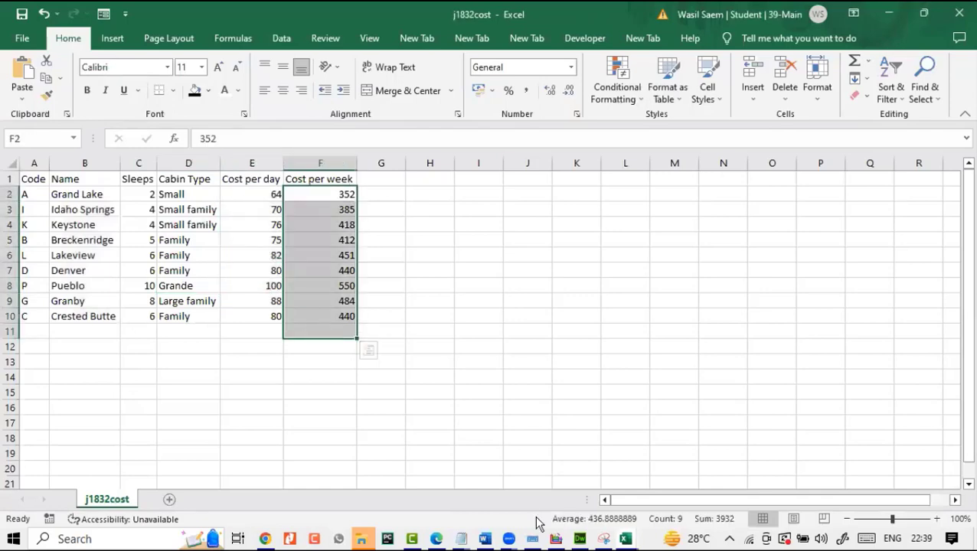
Review question 20 in the Edge exam paper, then view the booking sheet and the j1832cost data in Excel
{"action": "left_click", "coordinate": [435, 539]}
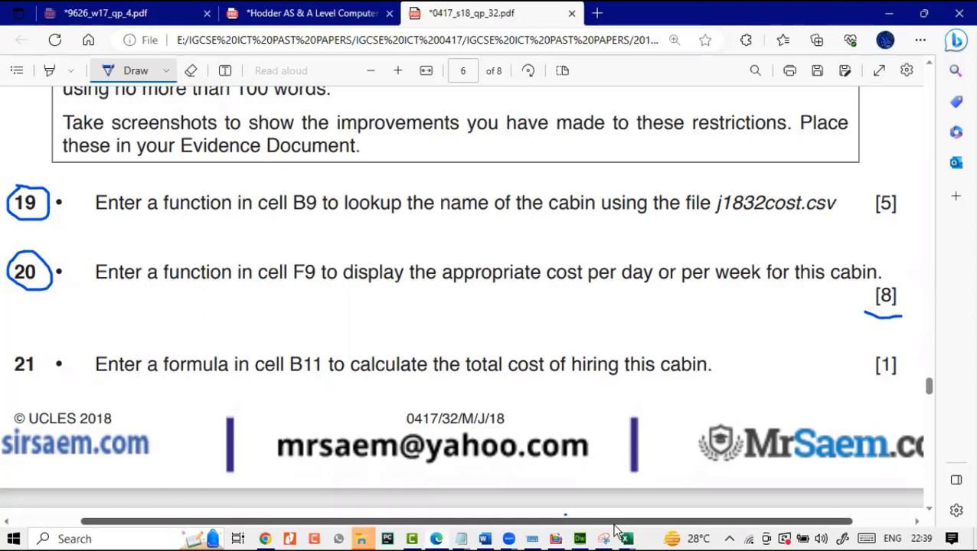
{"action": "mouse_move", "coordinate": [627, 540]}
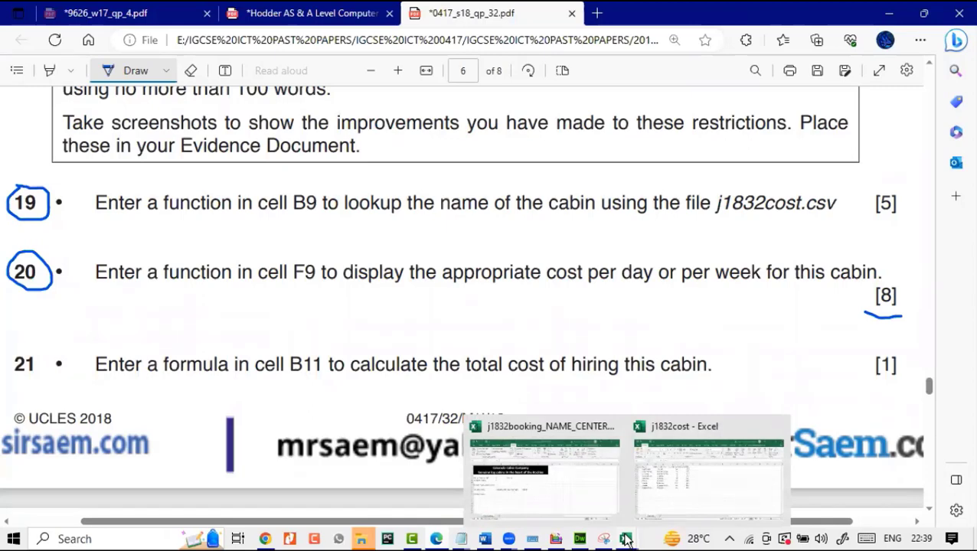
{"action": "left_click", "coordinate": [565, 497]}
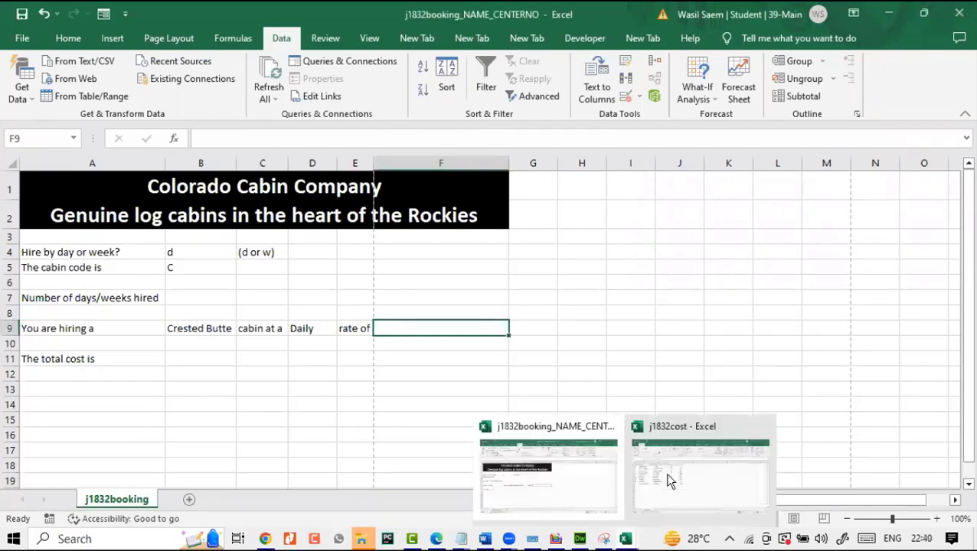
{"action": "left_click", "coordinate": [672, 470]}
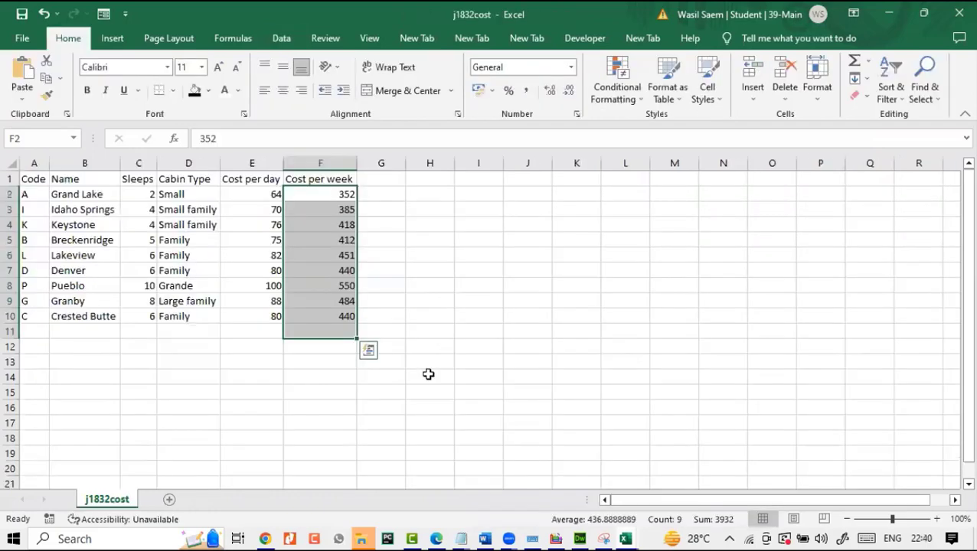
{"action": "left_click", "coordinate": [372, 404]}
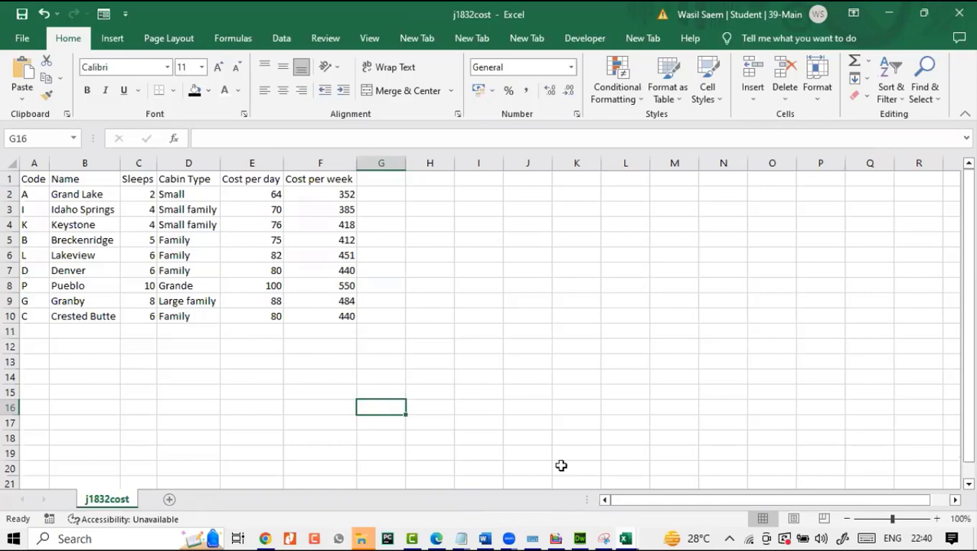
Check question 20 in Edge against the booking sheet, then examine the cabin codes in A2:A10 of j1832cost
{"action": "left_click", "coordinate": [433, 540]}
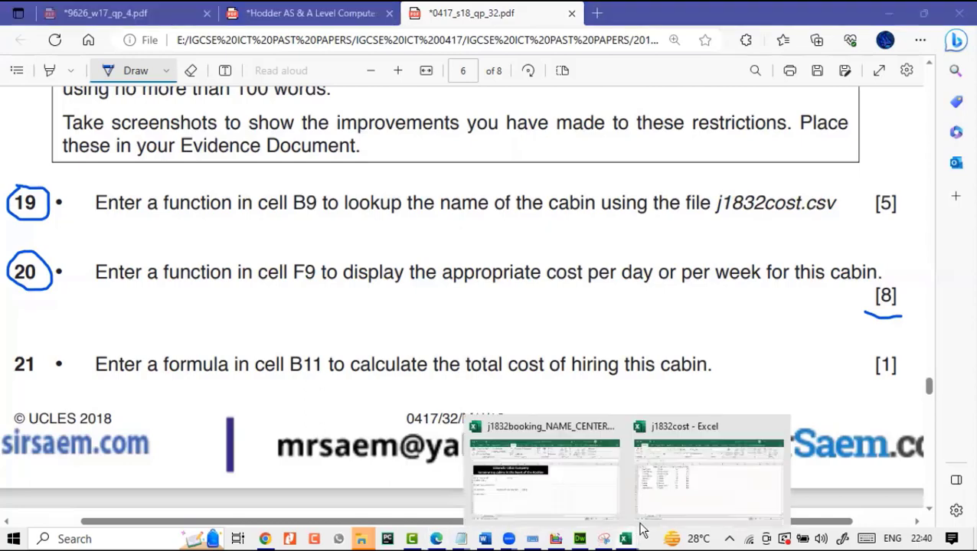
{"action": "mouse_move", "coordinate": [634, 537]}
{"action": "left_click", "coordinate": [587, 488]}
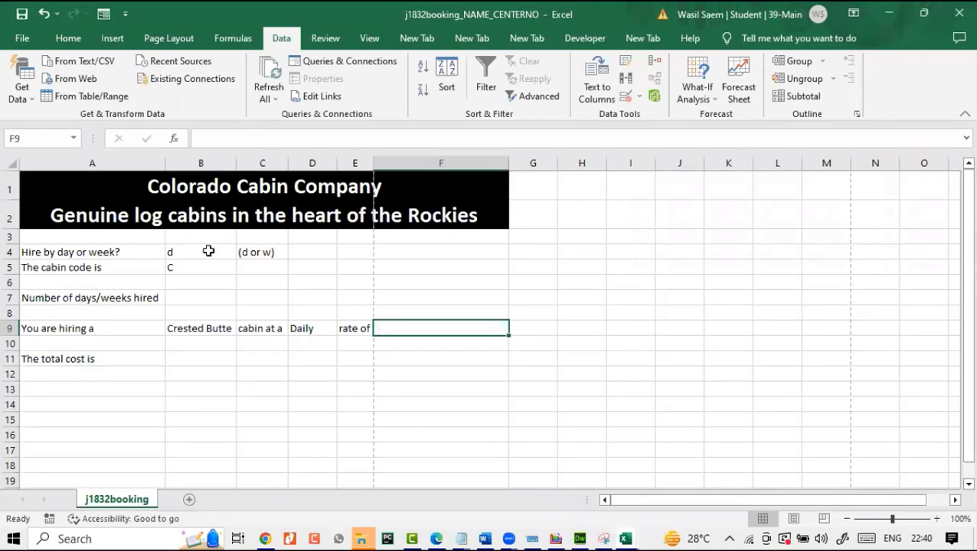
{"action": "mouse_move", "coordinate": [607, 540]}
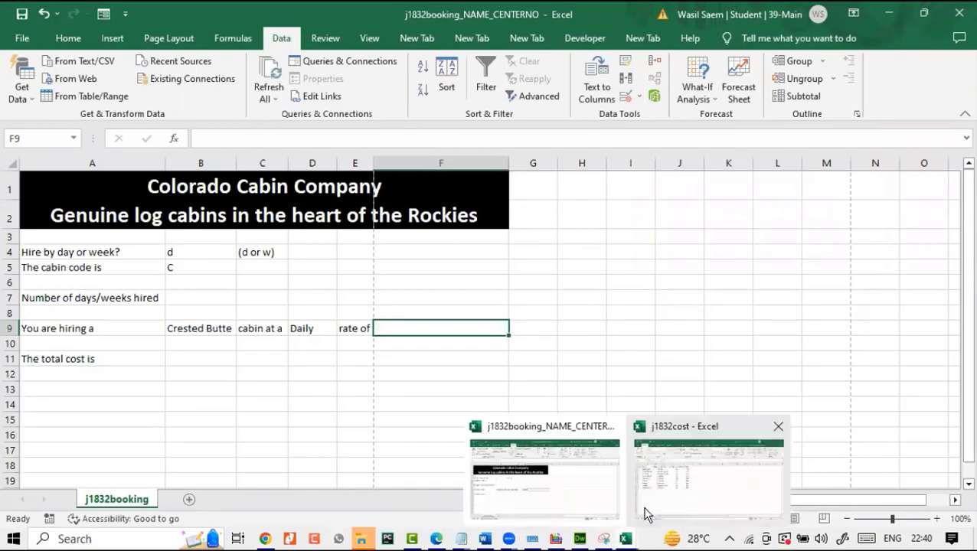
{"action": "left_click", "coordinate": [645, 512]}
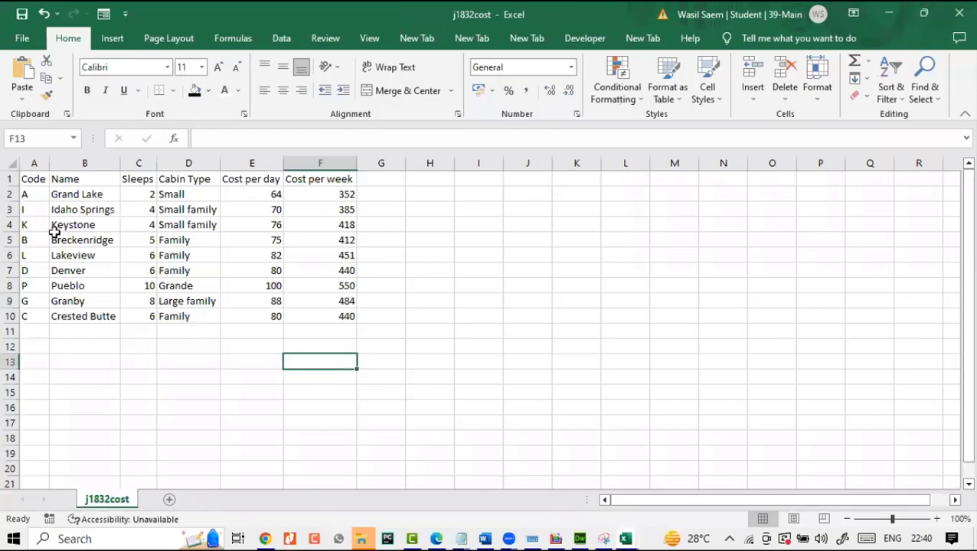
{"action": "left_click_drag", "start_coordinate": [30, 194], "coordinate": [36, 310]}
In the j1832booking workbook, set the hire period in B4 to w and the cabin code in B5 to A, then select F9
{"action": "mouse_move", "coordinate": [635, 539]}
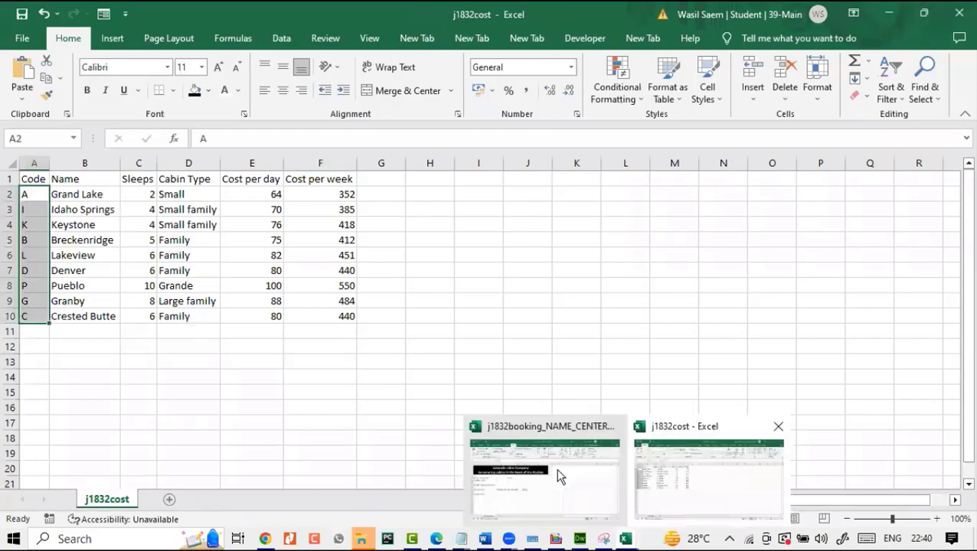
{"action": "left_click", "coordinate": [544, 471]}
{"action": "left_click", "coordinate": [230, 252]}
{"action": "left_click", "coordinate": [242, 252]}
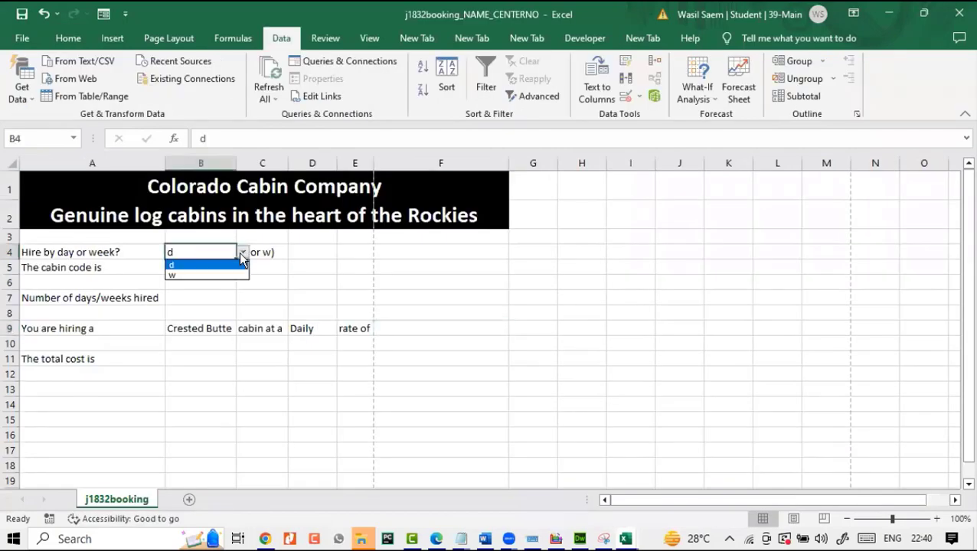
{"action": "left_click", "coordinate": [227, 275]}
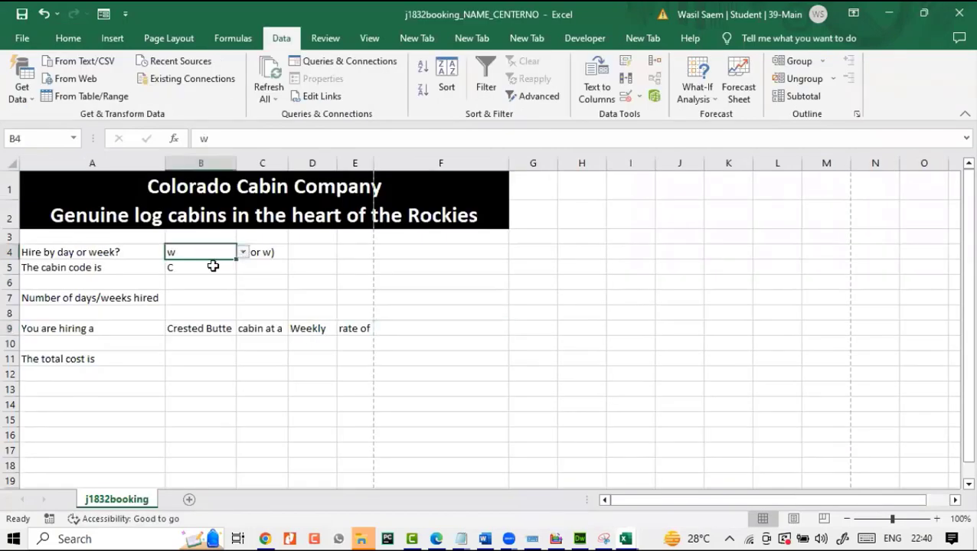
{"action": "left_click", "coordinate": [213, 266]}
{"action": "type", "text": "A"}
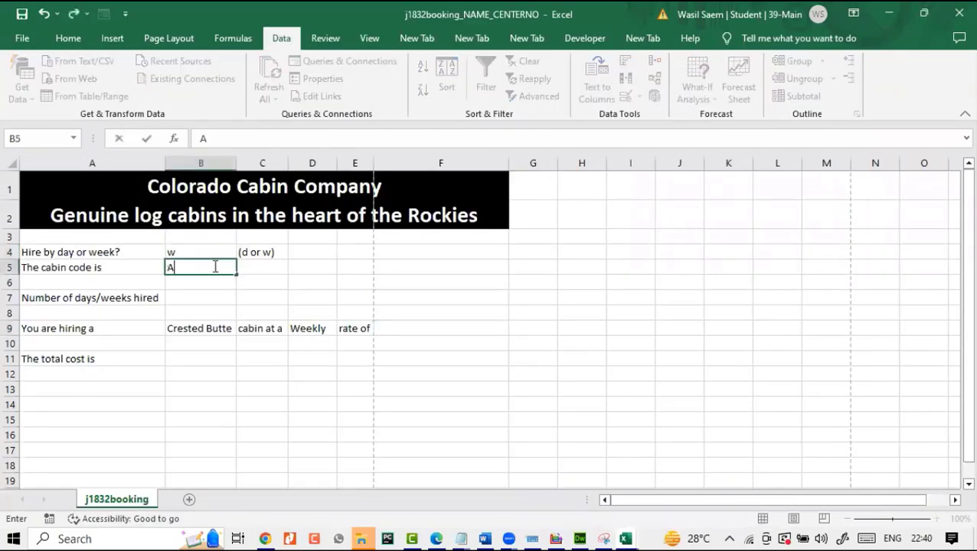
{"action": "left_click", "coordinate": [236, 377]}
{"action": "left_click", "coordinate": [384, 329]}
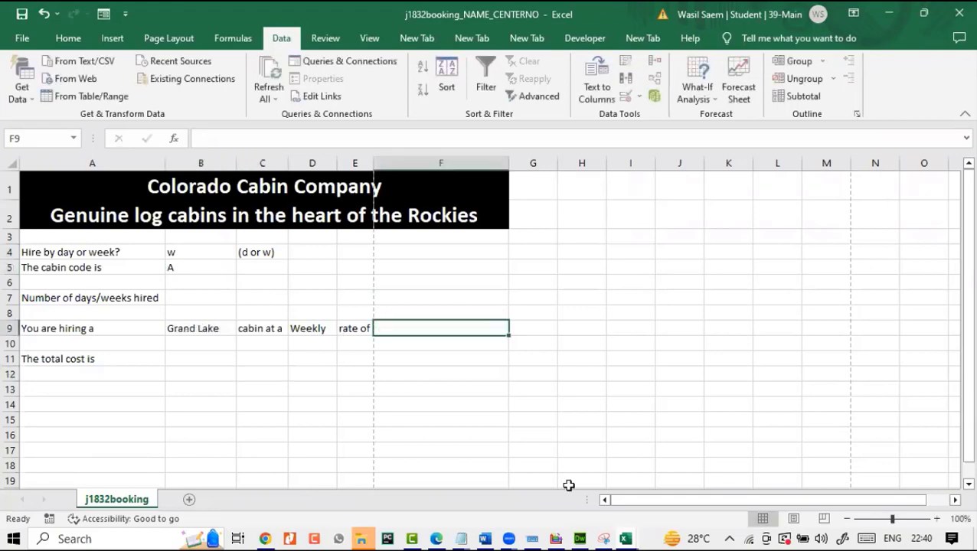
In the j1832cost workbook, examine the cabin names and compare the daily and weekly cost columns as lookup sources for F9
{"action": "mouse_move", "coordinate": [625, 539]}
{"action": "left_click", "coordinate": [685, 473]}
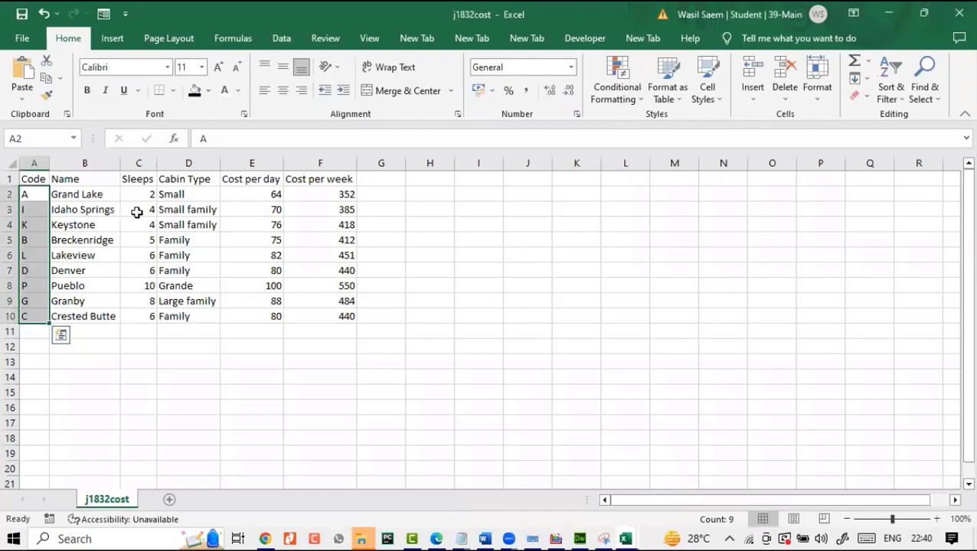
{"action": "left_click_drag", "start_coordinate": [92, 194], "coordinate": [84, 301]}
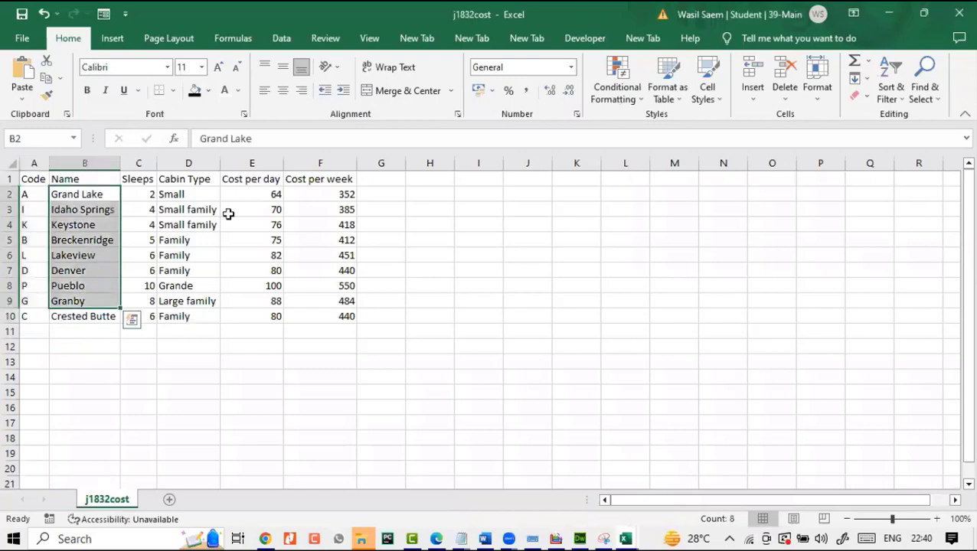
{"action": "left_click_drag", "start_coordinate": [240, 188], "coordinate": [246, 314]}
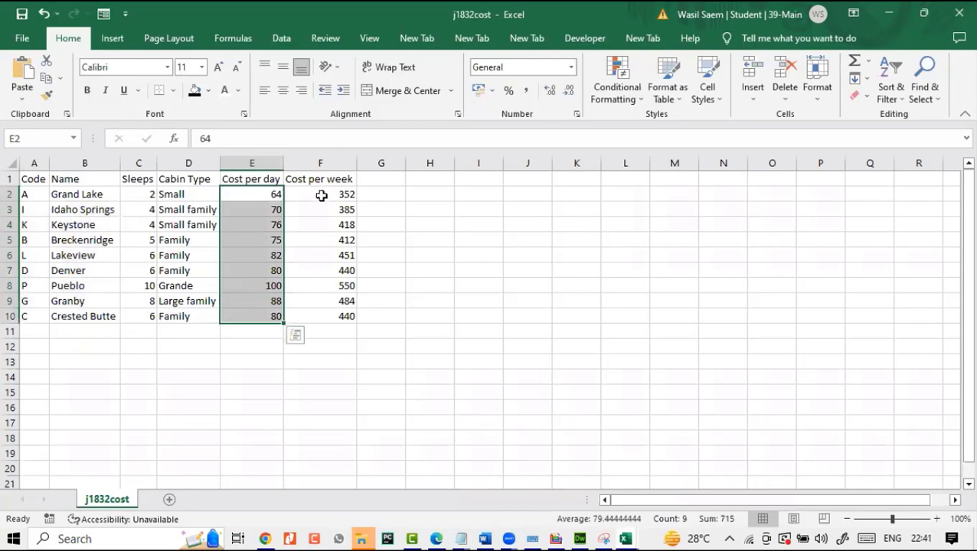
{"action": "left_click_drag", "start_coordinate": [320, 193], "coordinate": [316, 317]}
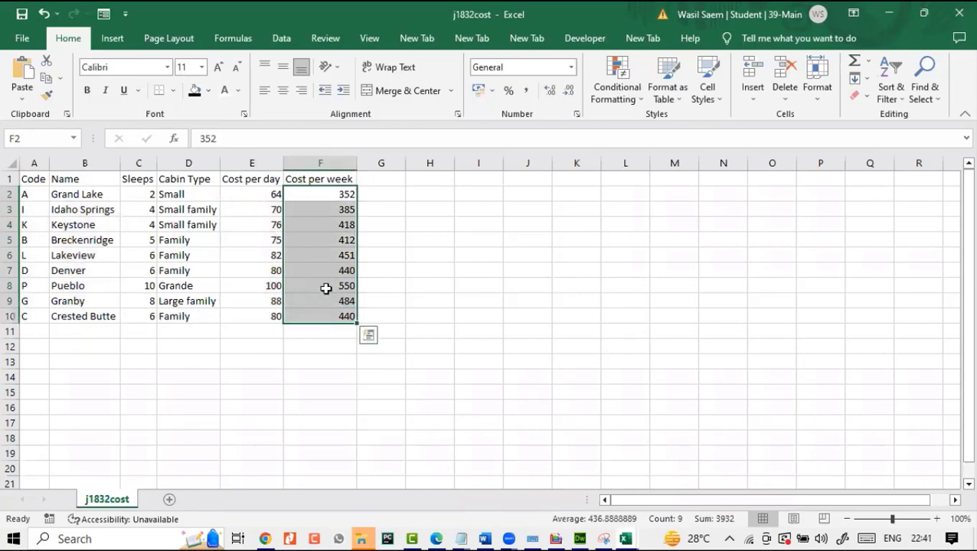
{"action": "left_click_drag", "start_coordinate": [253, 192], "coordinate": [256, 322]}
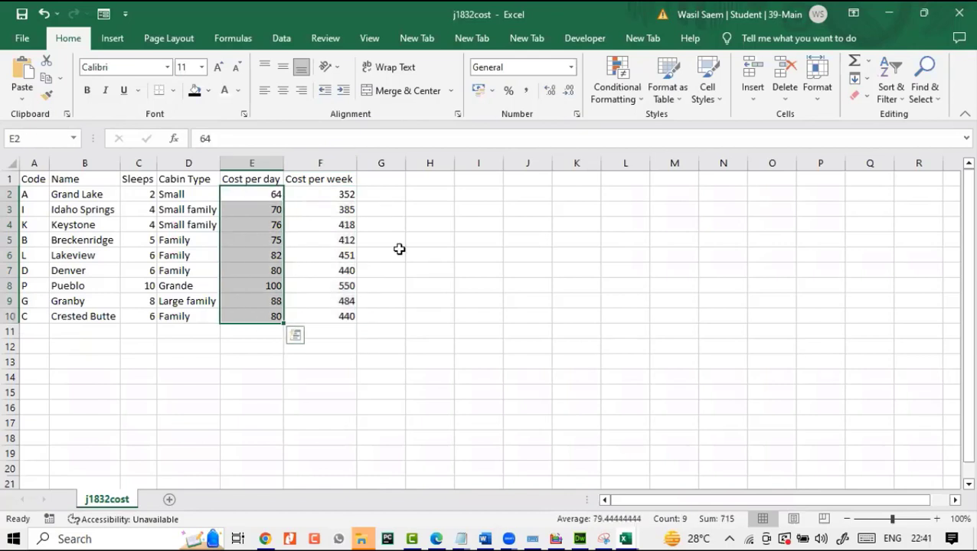
{"action": "left_click_drag", "start_coordinate": [338, 191], "coordinate": [332, 310]}
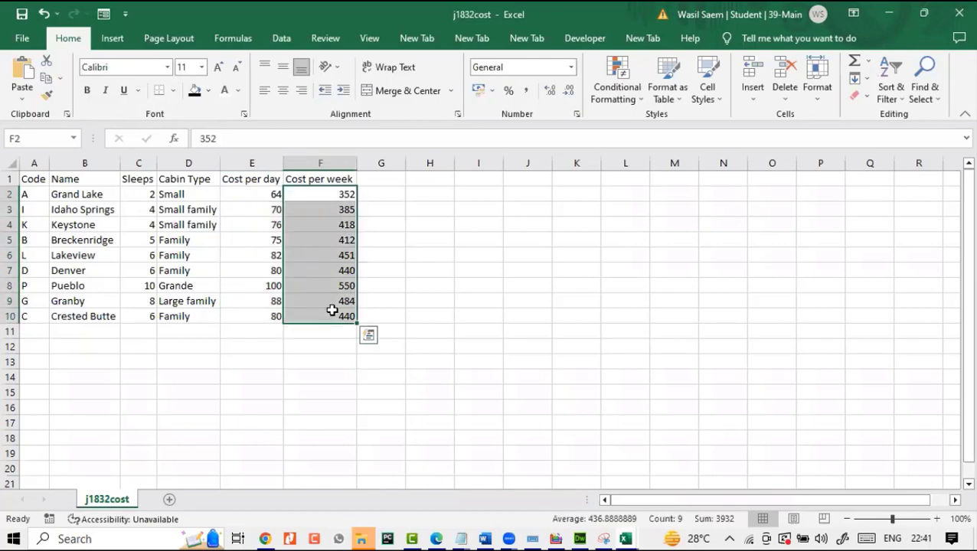
Compare the daily costs in E2:E10 with the weekly costs in F2:F10 of j1832cost
{"action": "left_click", "coordinate": [332, 310]}
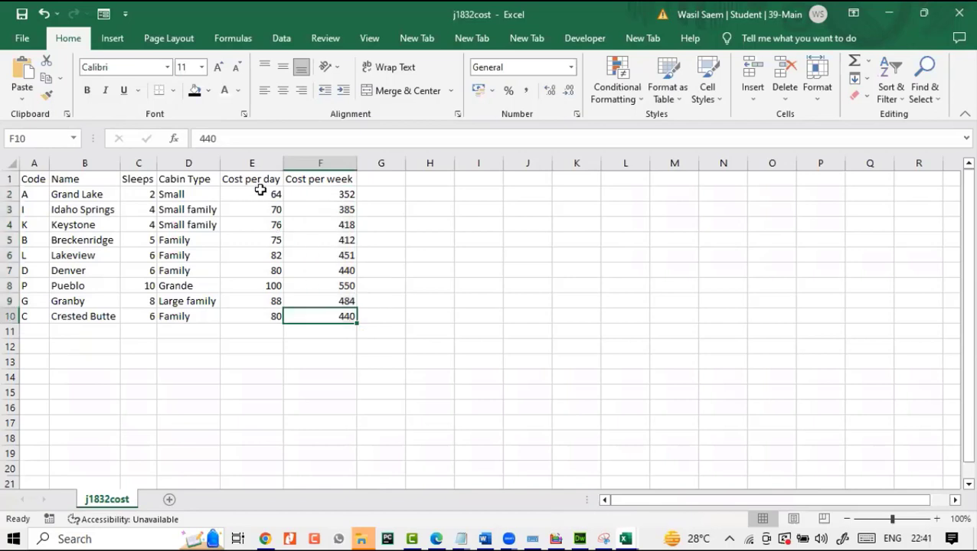
{"action": "left_click_drag", "start_coordinate": [261, 190], "coordinate": [260, 311]}
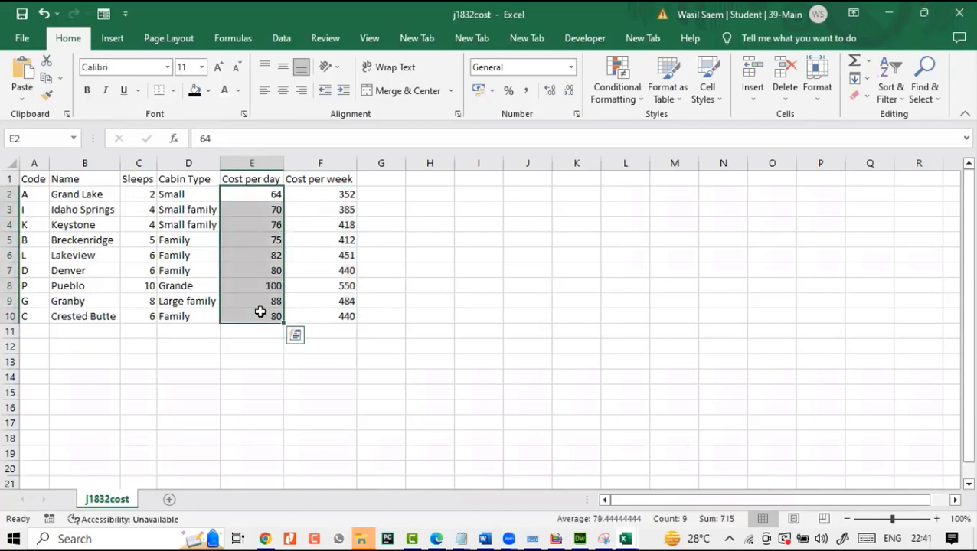
{"action": "left_click", "coordinate": [334, 226]}
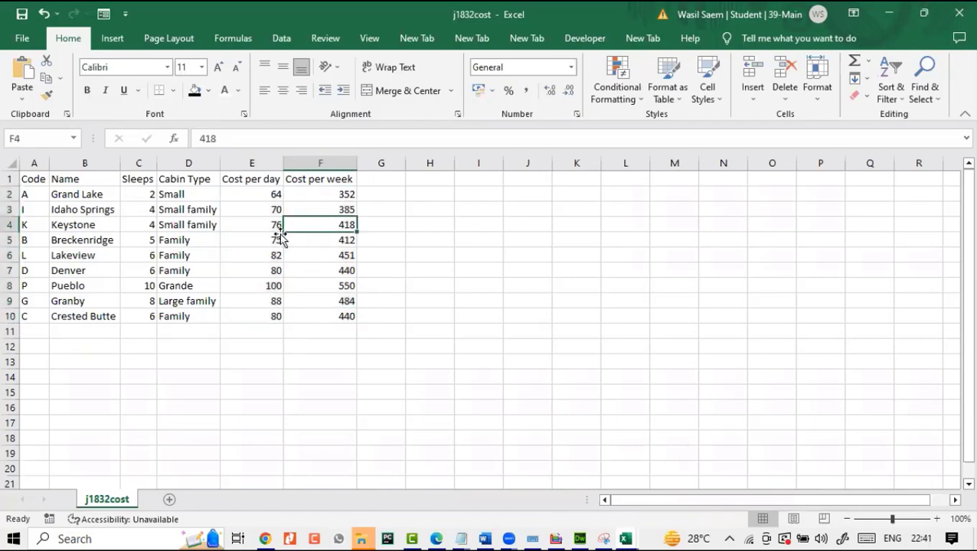
{"action": "left_click", "coordinate": [256, 193]}
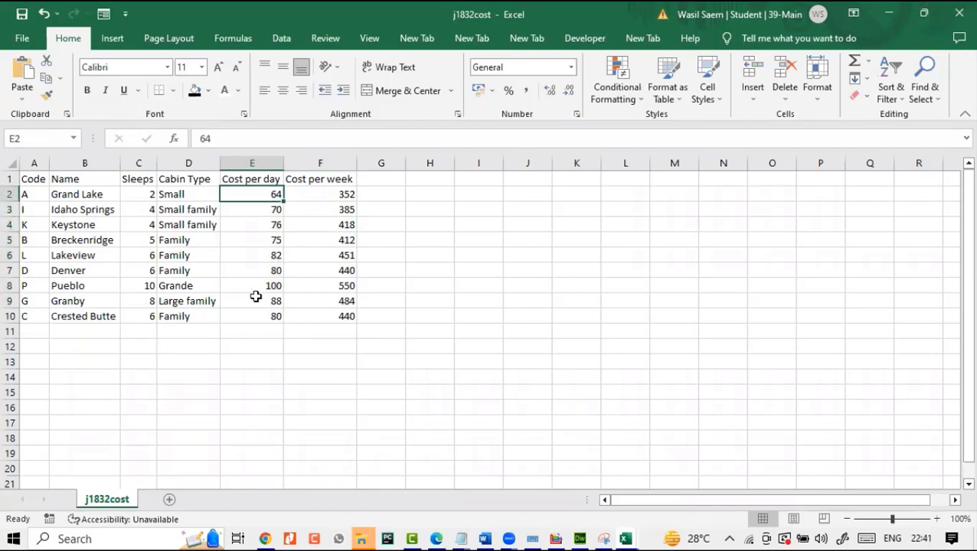
{"action": "left_click", "coordinate": [255, 312], "text": "shift"}
{"action": "left_click_drag", "start_coordinate": [320, 194], "coordinate": [323, 322]}
{"action": "left_click", "coordinate": [354, 331]}
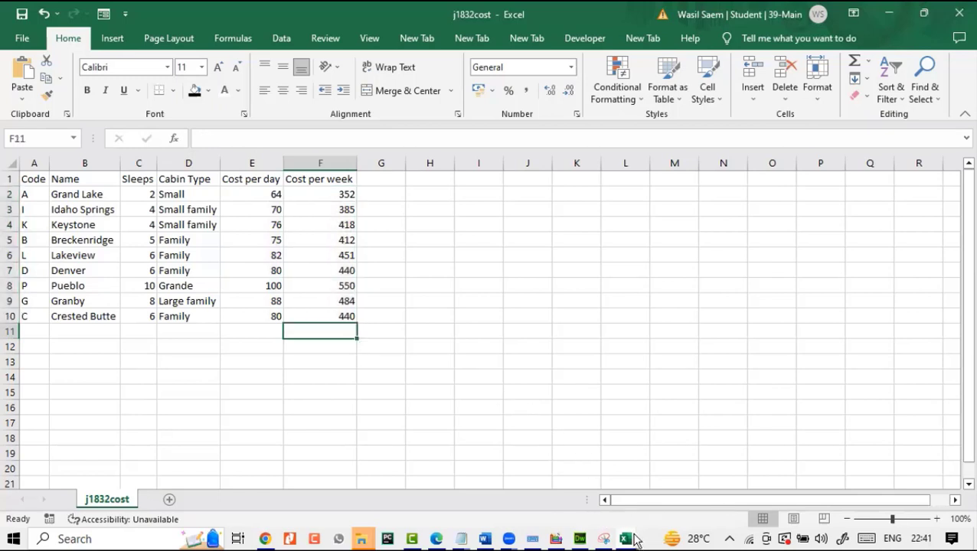
In F9 of the j1832booking workbook, begin an IF function testing whether B4 equals "d"
{"action": "mouse_move", "coordinate": [626, 539]}
{"action": "left_click", "coordinate": [550, 483]}
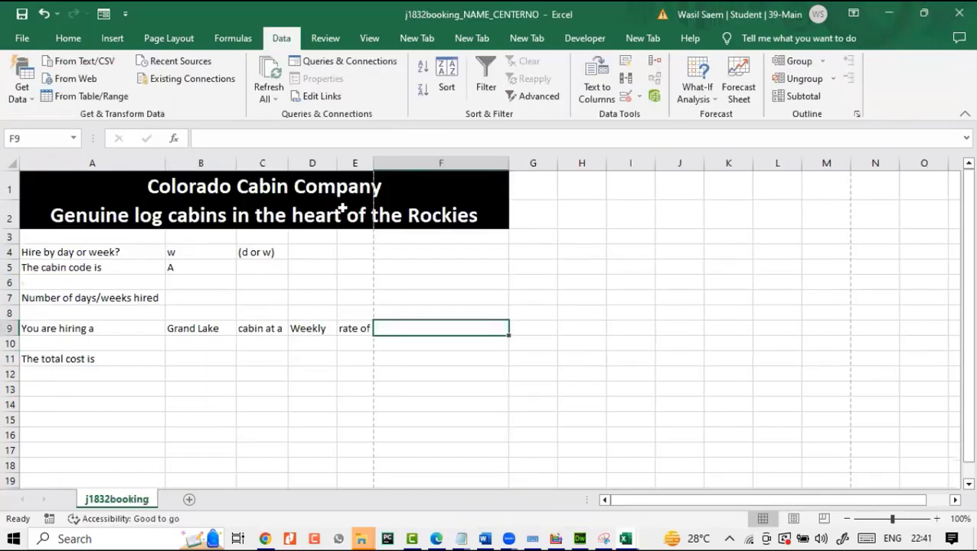
{"action": "left_click", "coordinate": [301, 144]}
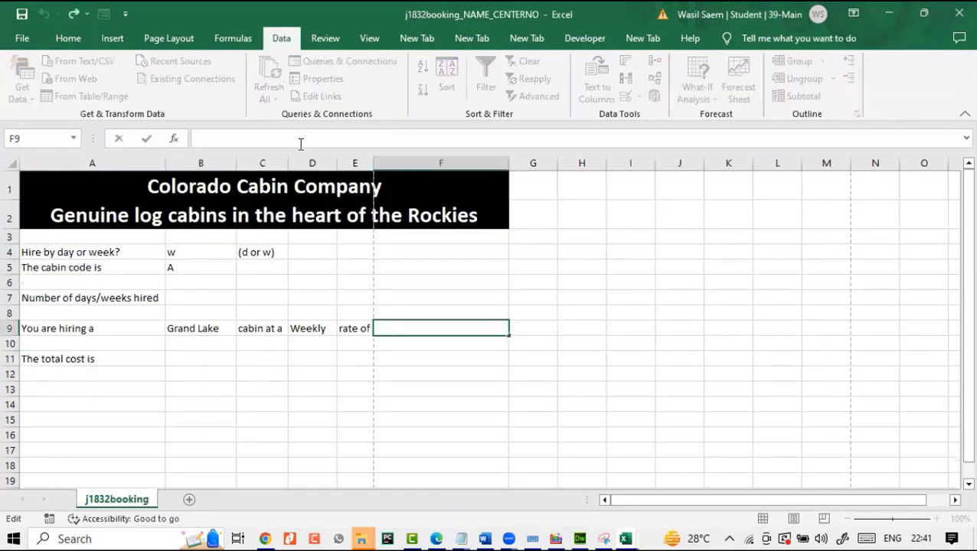
{"action": "type", "text": "=IF"}
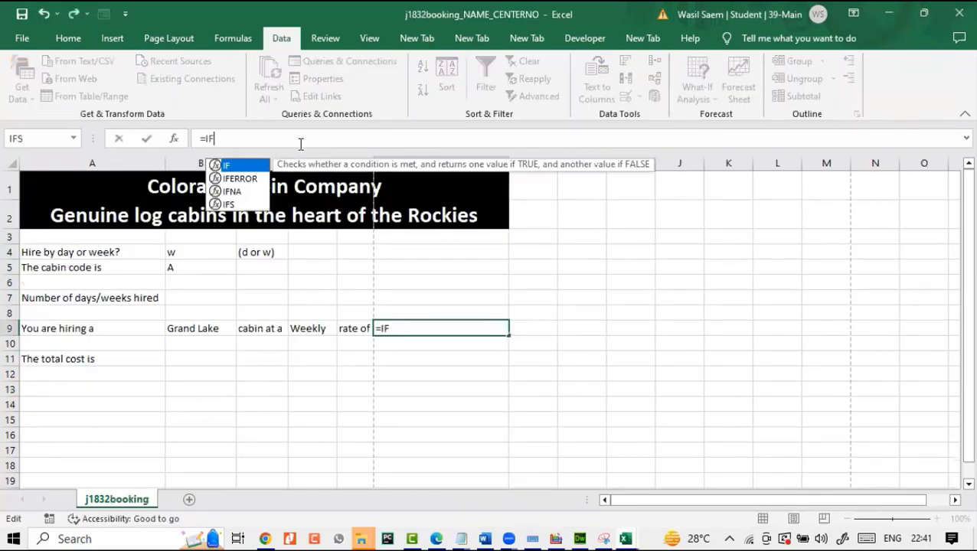
{"action": "type", "text": "("}
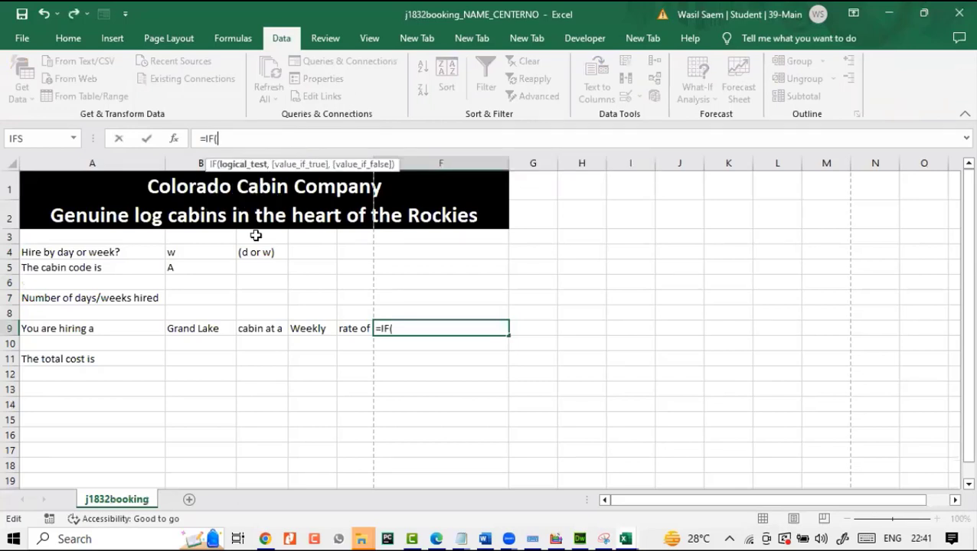
{"action": "left_click", "coordinate": [200, 251]}
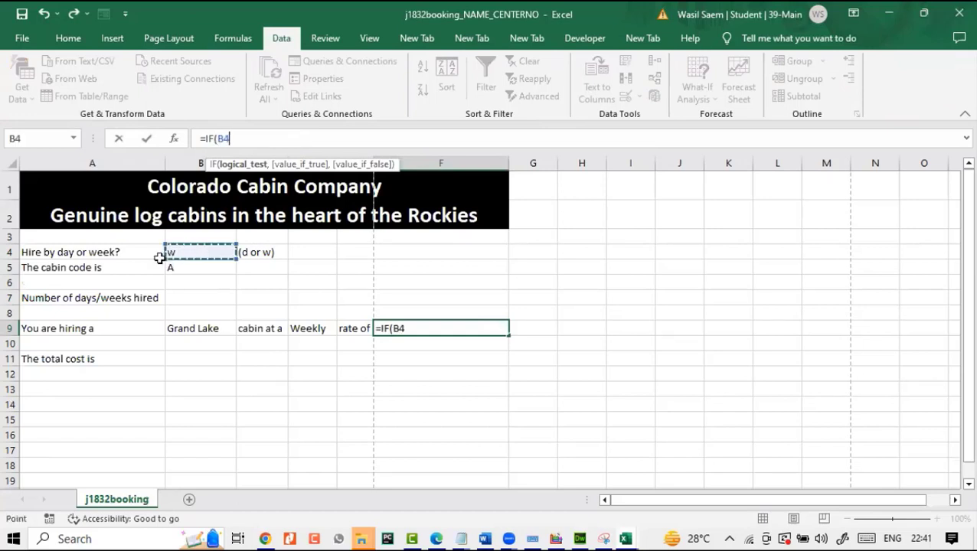
{"action": "type", "text": "="}
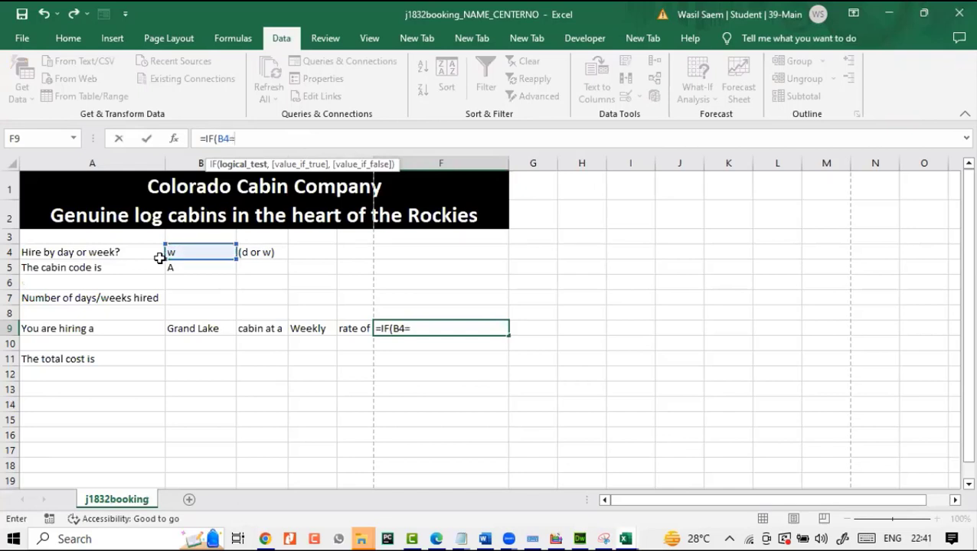
{"action": "type", "text": "\"d\","}
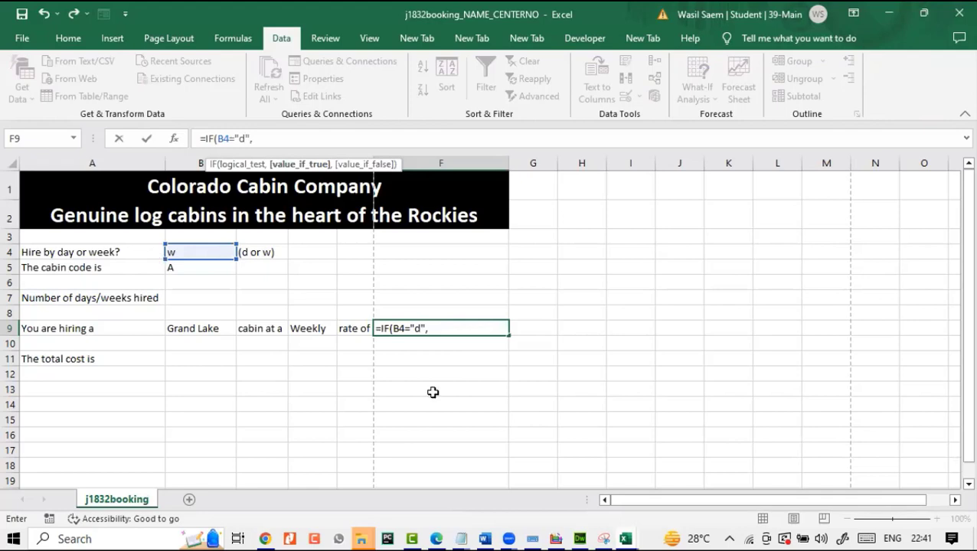
Add a VLOOKUP as the IF function's true value, using cabin code cell B5 of the booking sheet as the lookup value
{"action": "mouse_move", "coordinate": [628, 540]}
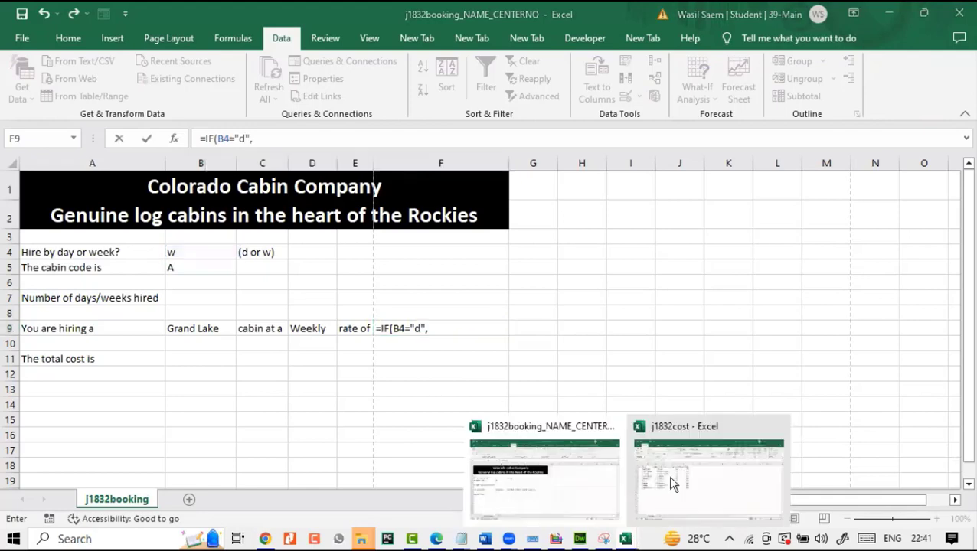
{"action": "left_click", "coordinate": [667, 475]}
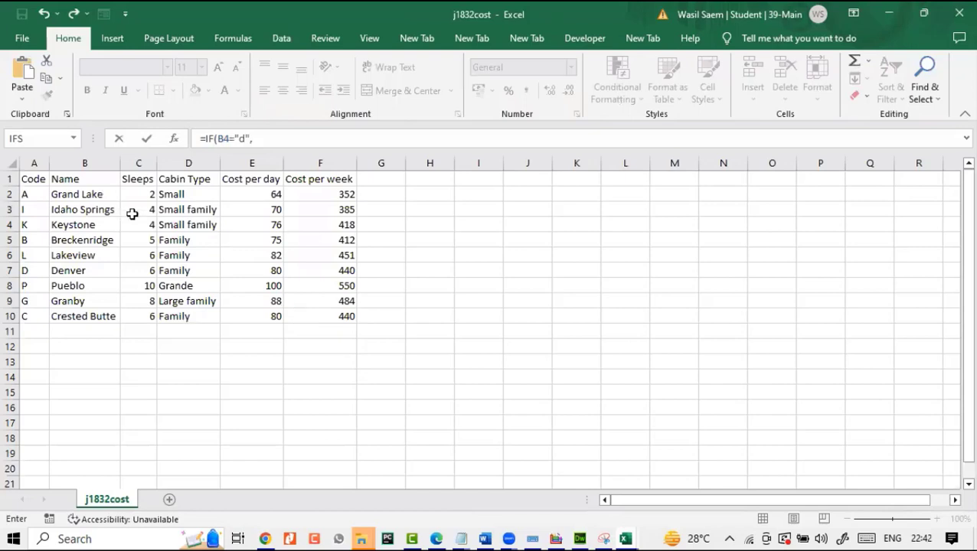
{"action": "left_click", "coordinate": [274, 141]}
{"action": "type", "text": "v"}
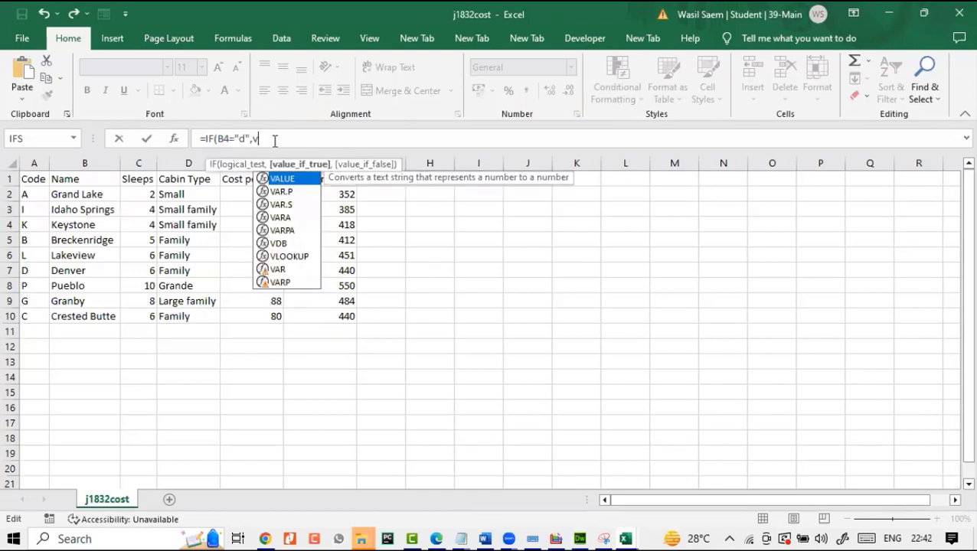
{"action": "type", "text": "lo"}
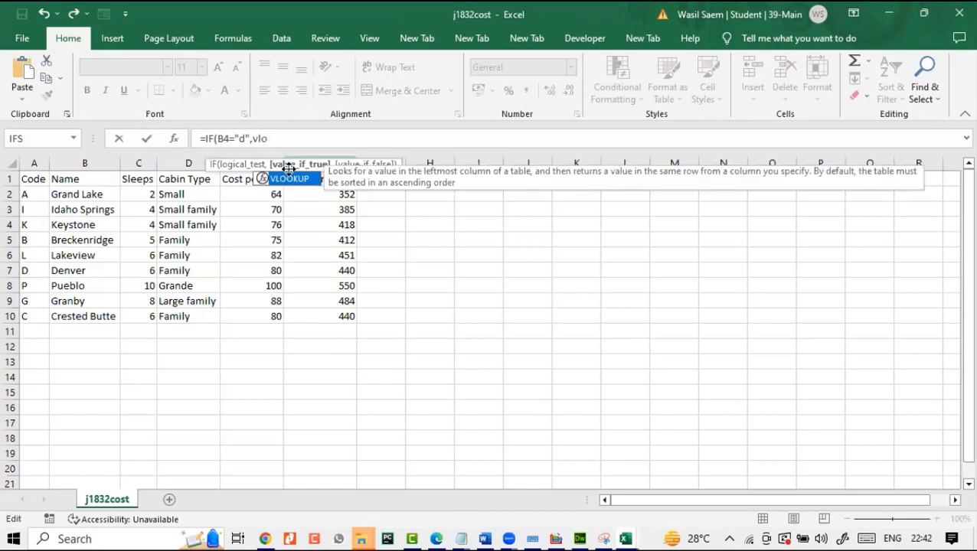
{"action": "double_click", "coordinate": [290, 181]}
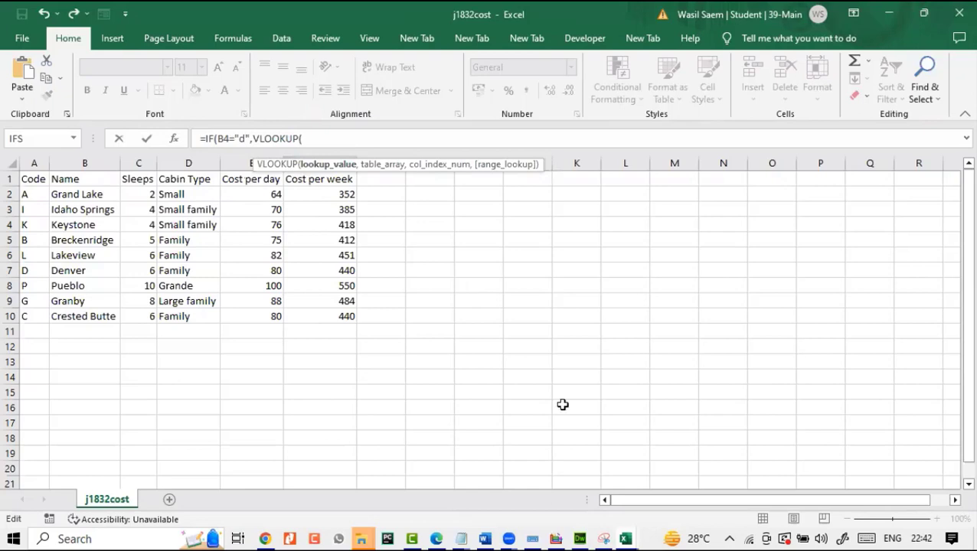
{"action": "mouse_move", "coordinate": [630, 541]}
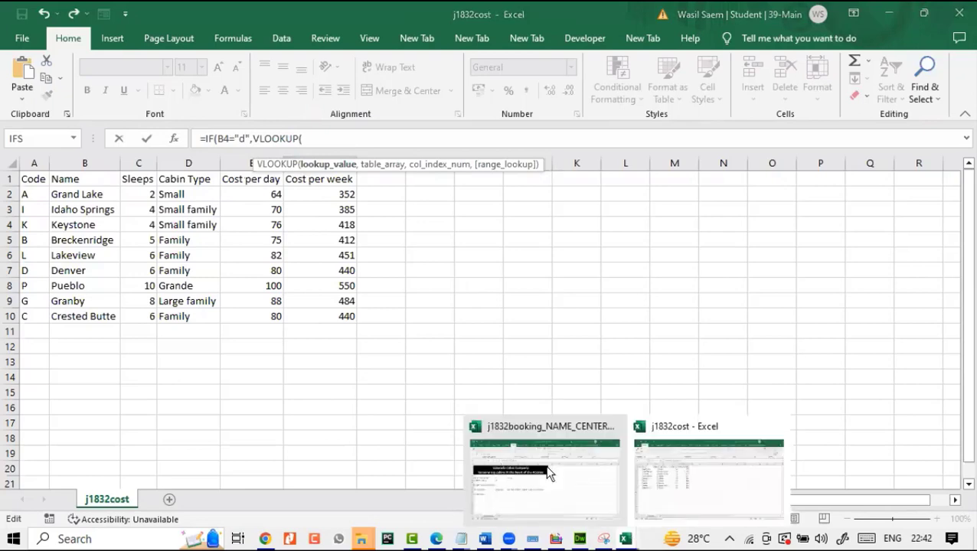
{"action": "left_click", "coordinate": [545, 464]}
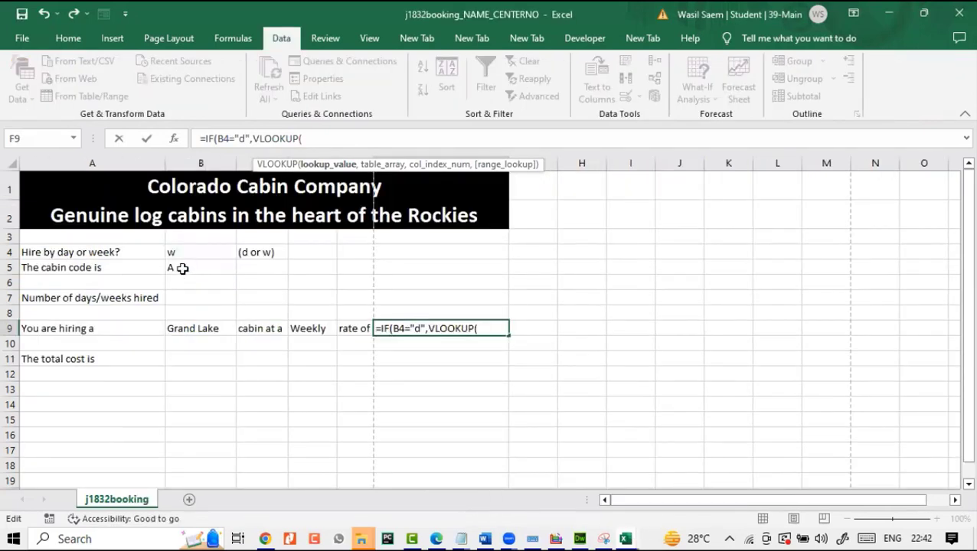
{"action": "left_click", "coordinate": [183, 268]}
{"action": "type", "text": ","}
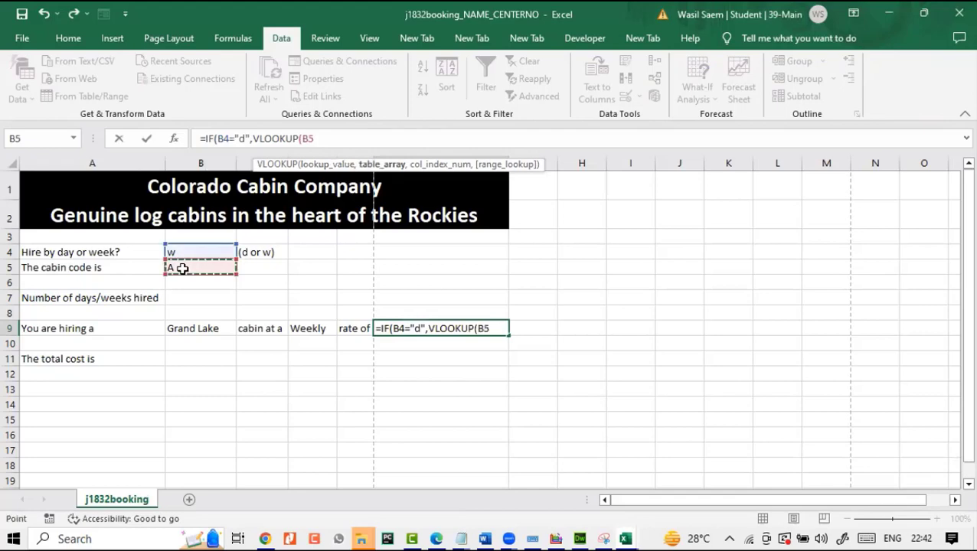
Complete the daily VLOOKUP with table array $A$2:$F$10 from j1832cost.csv, column index 5 and exact match 0
{"action": "left_click", "coordinate": [627, 537]}
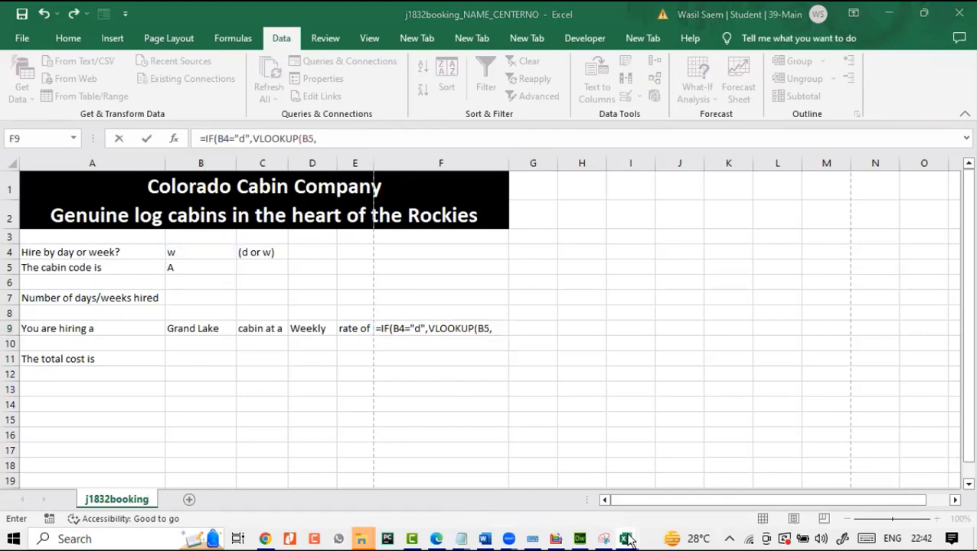
{"action": "left_click", "coordinate": [665, 467]}
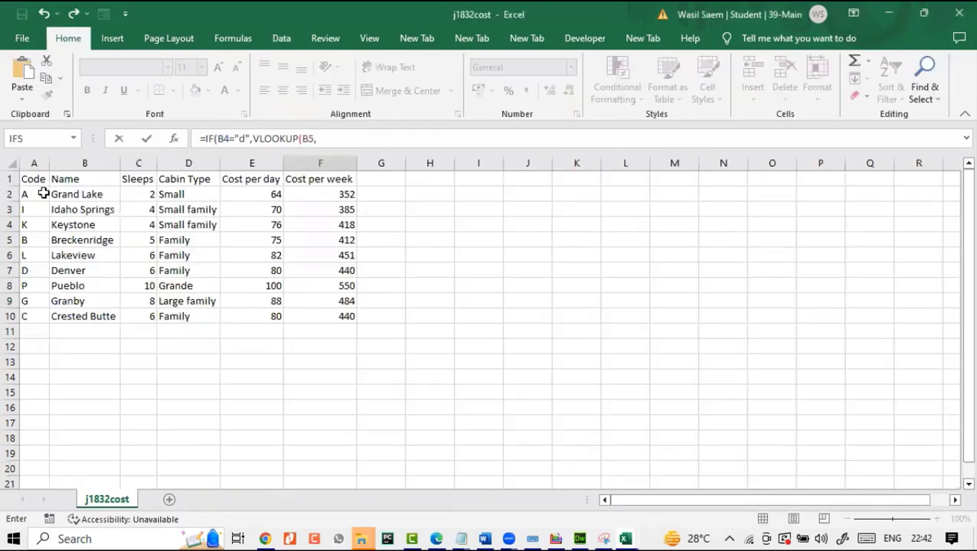
{"action": "left_click_drag", "start_coordinate": [38, 194], "coordinate": [272, 243]}
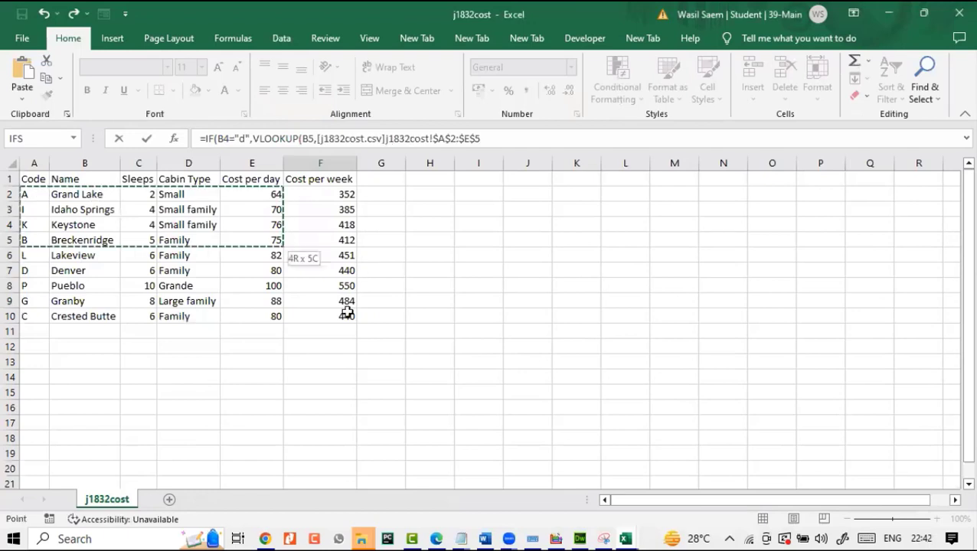
{"action": "left_click_drag", "start_coordinate": [342, 315], "coordinate": [341, 316]}
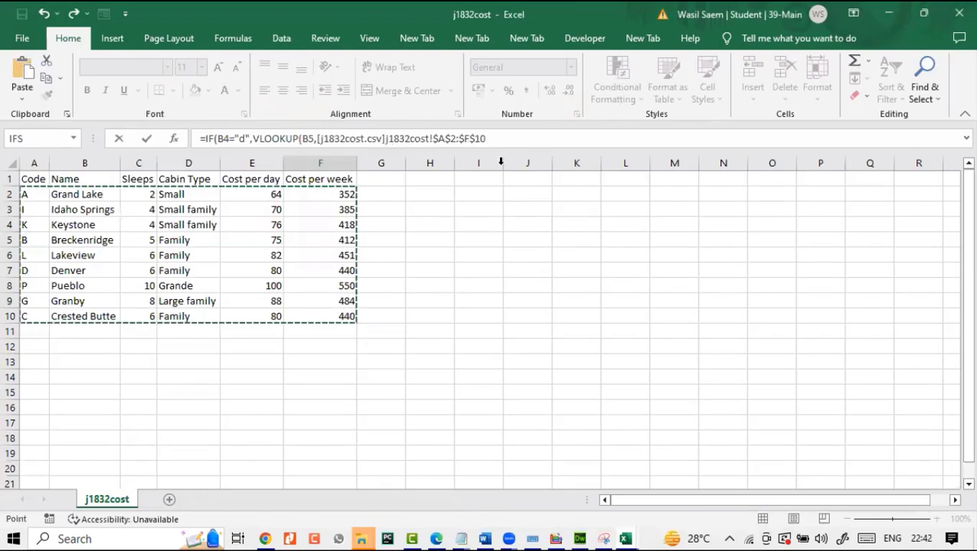
{"action": "left_click", "coordinate": [505, 139]}
{"action": "type", "text": ","}
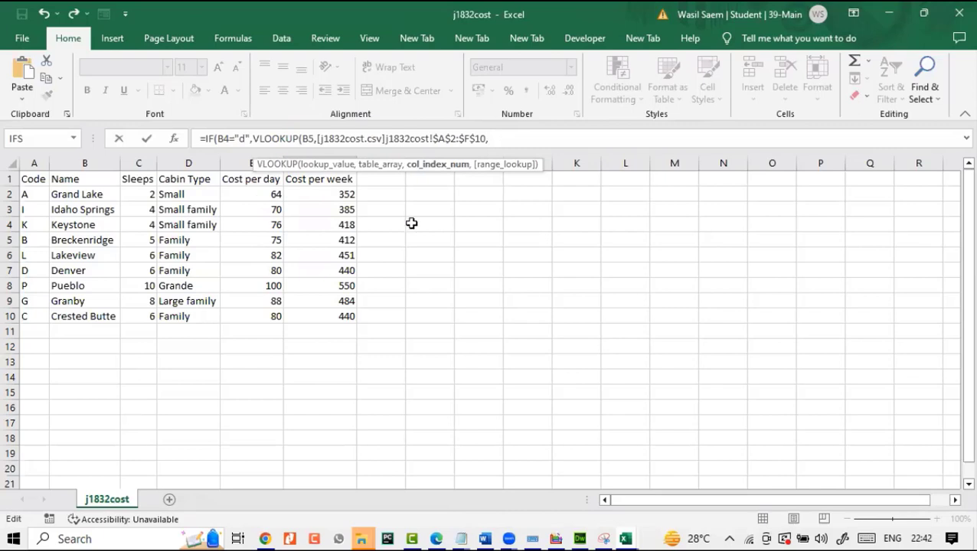
{"action": "type", "text": "5,"}
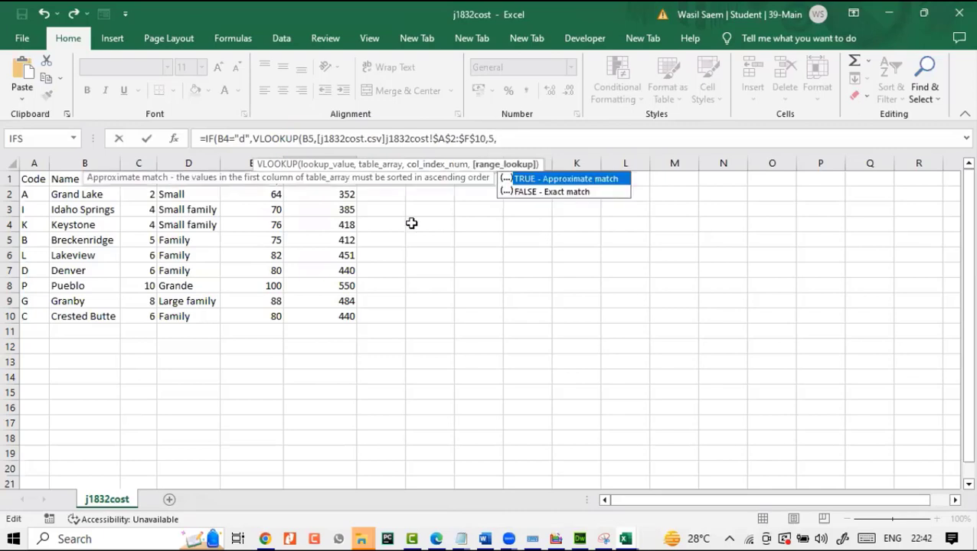
{"action": "type", "text": "0)"}
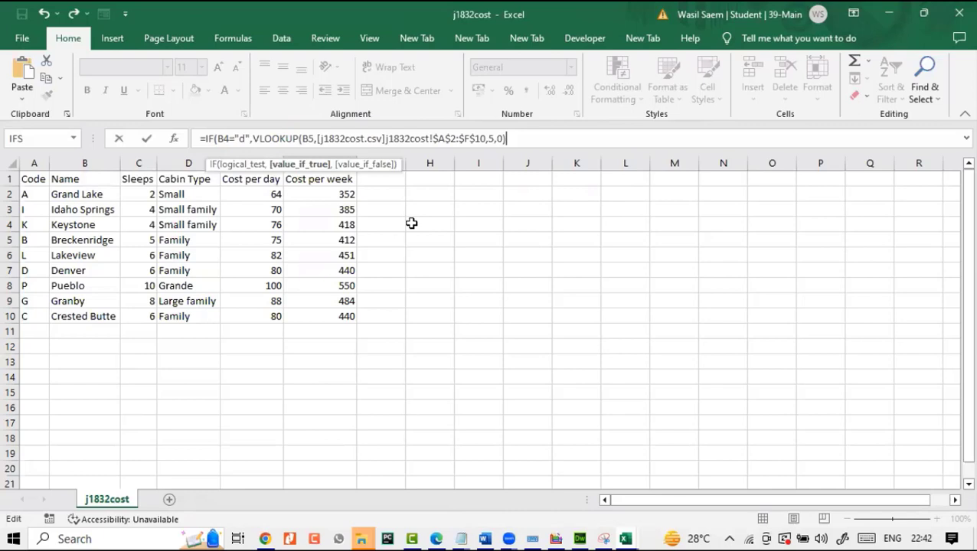
Nest a second IF as the F9 formula's false value, testing whether B4 on the booking sheet equals "w"
{"action": "type", "text": ","}
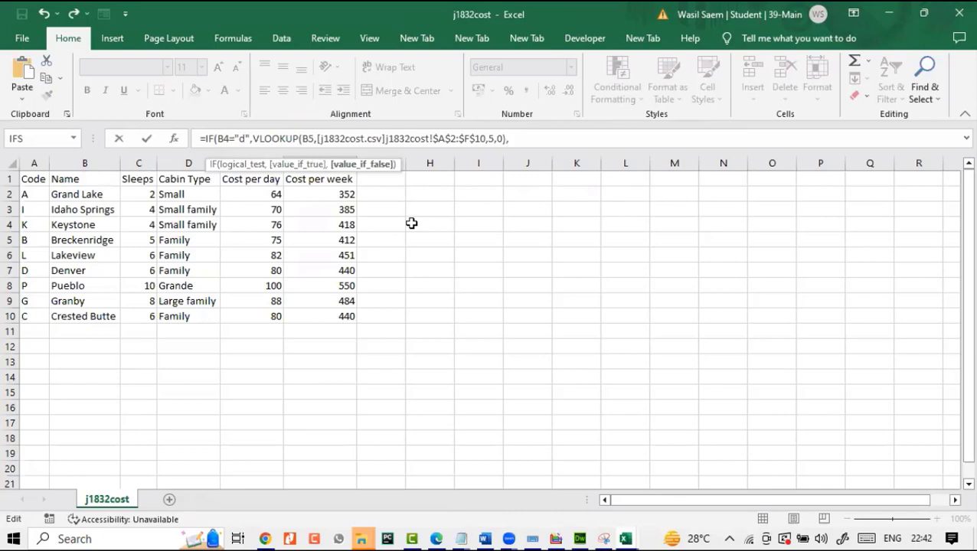
{"action": "type", "text": "if"}
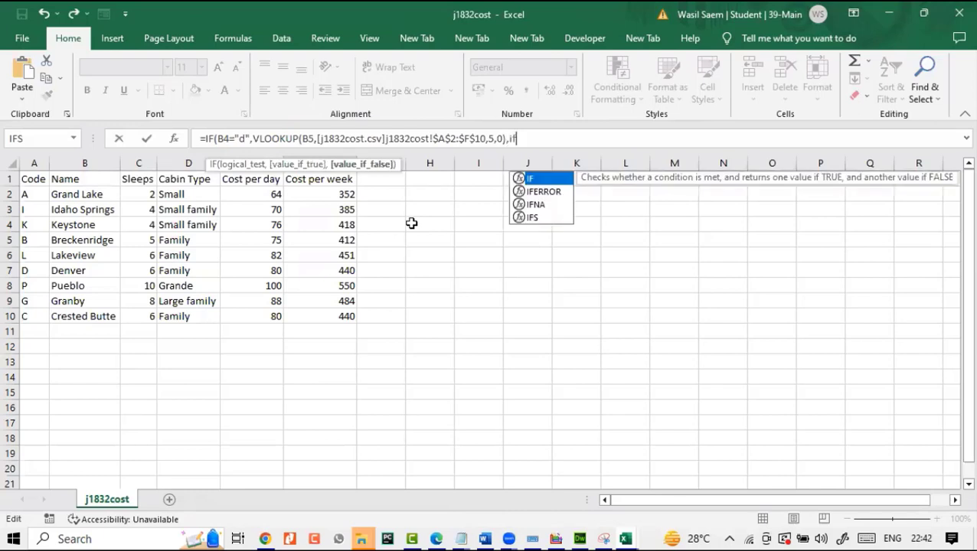
{"action": "type", "text": "("}
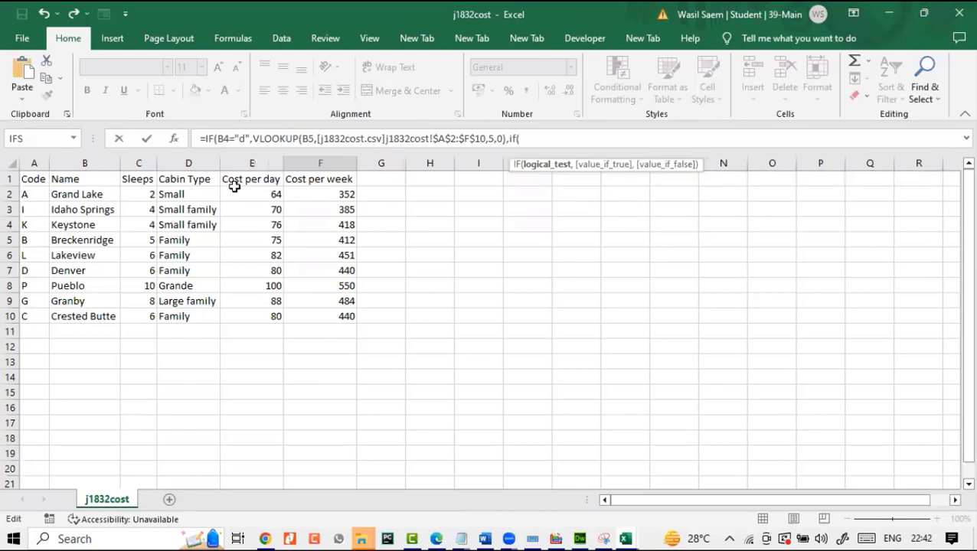
{"action": "left_click", "coordinate": [624, 530]}
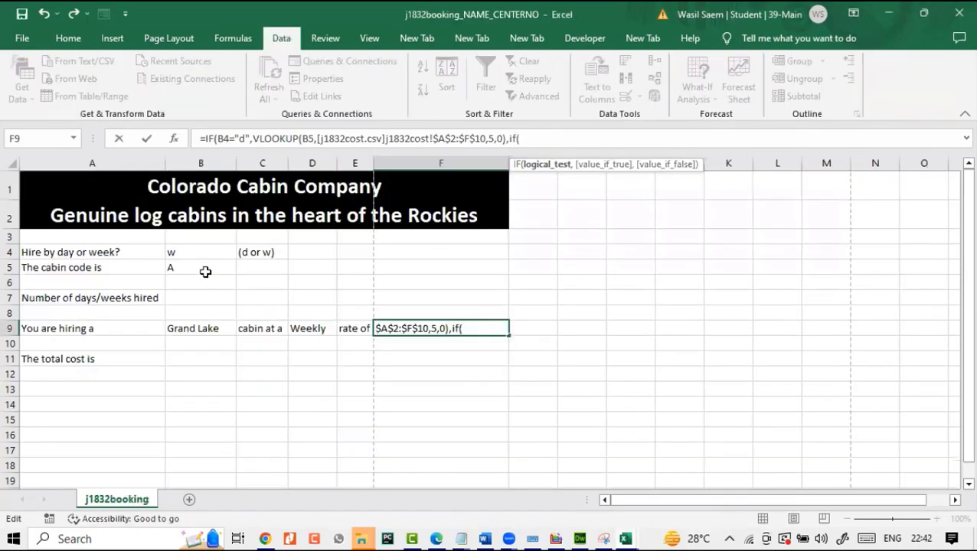
{"action": "left_click", "coordinate": [190, 255]}
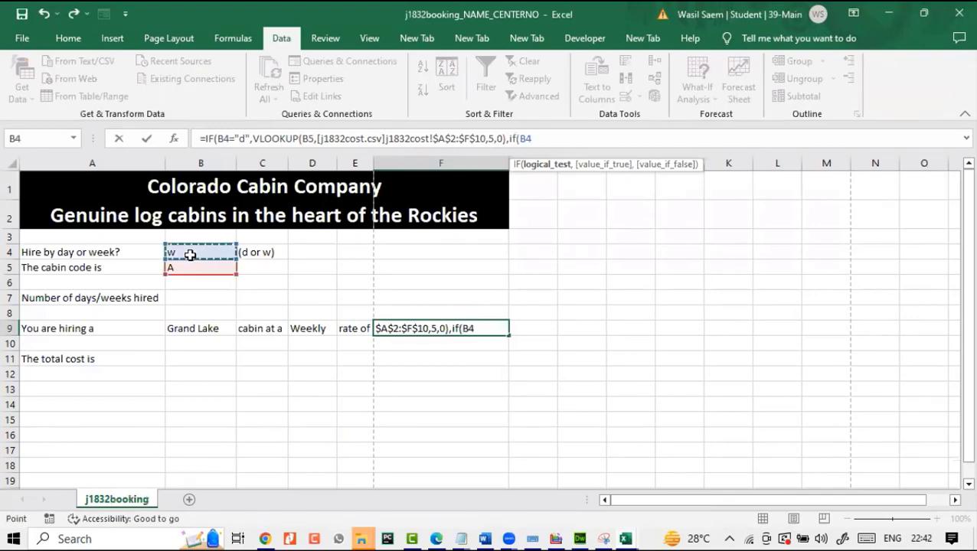
{"action": "type", "text": "=\""}
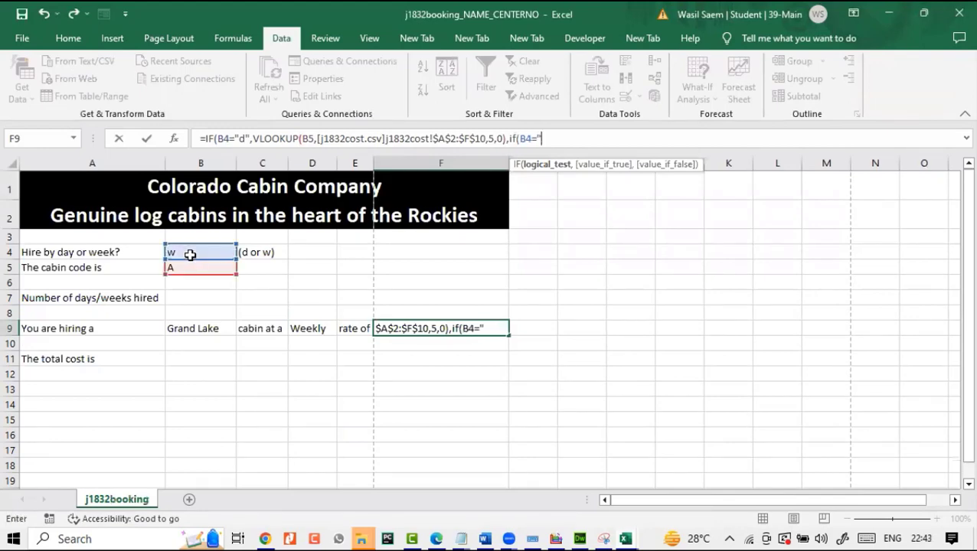
{"action": "type", "text": "w\",v"}
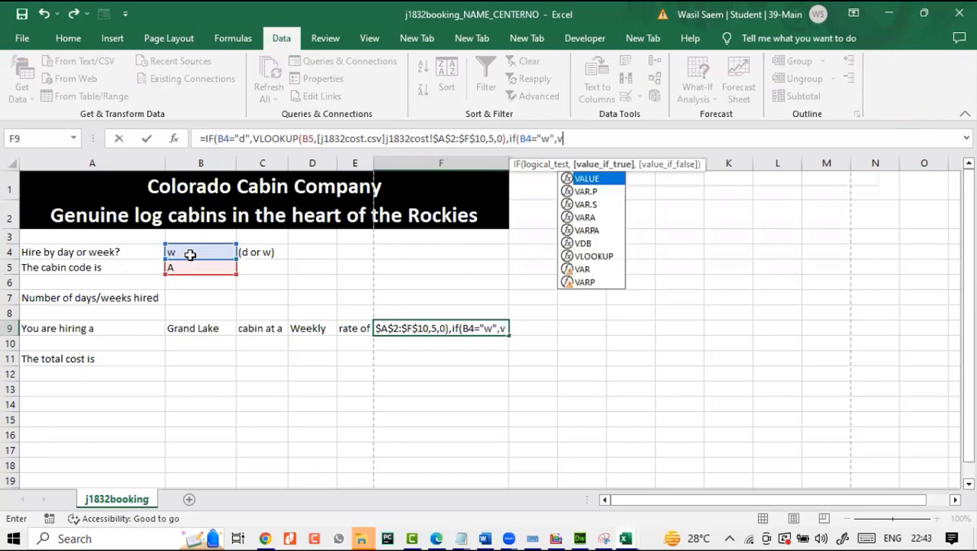
Add a VLOOKUP as the nested IF's true value, with cabin code cell B5 as the lookup value
{"action": "type", "text": "lo"}
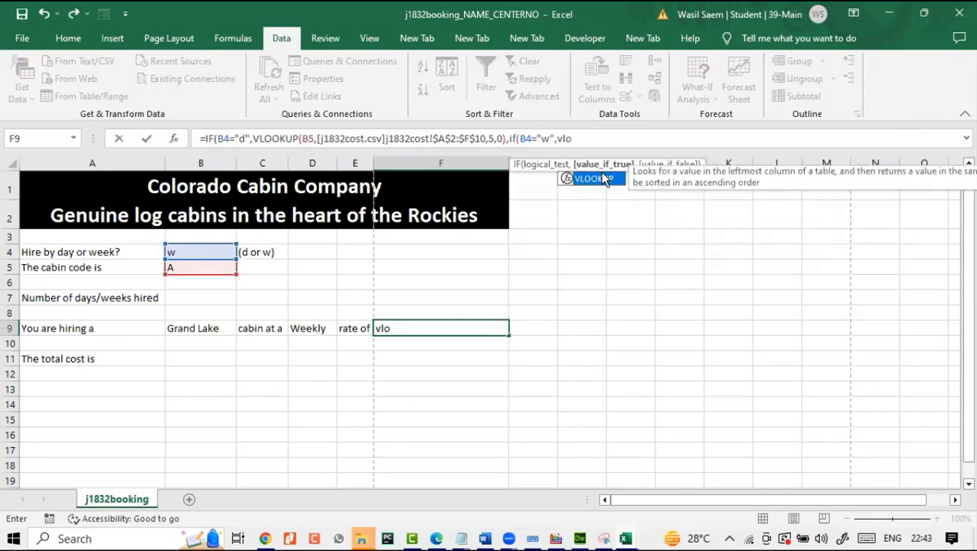
{"action": "double_click", "coordinate": [601, 179]}
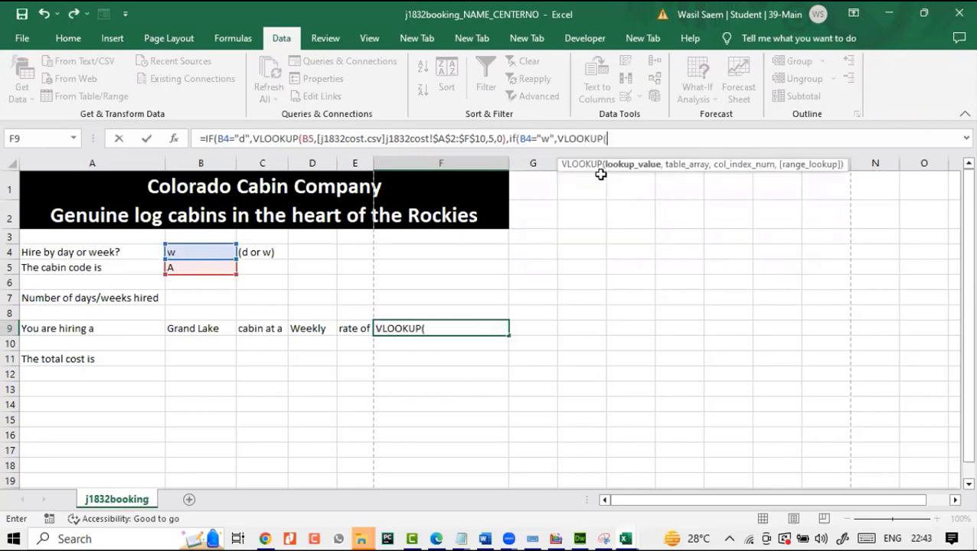
{"action": "left_click", "coordinate": [213, 267]}
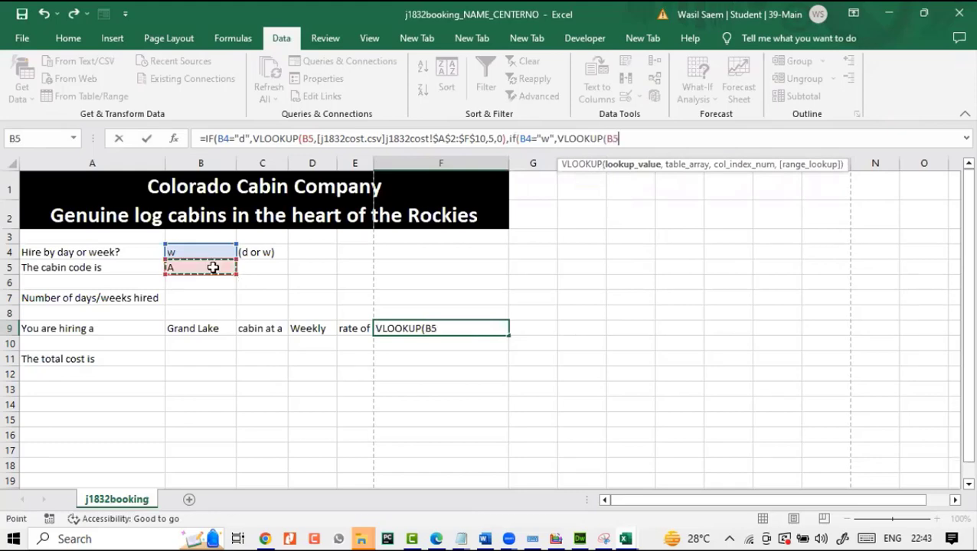
{"action": "type", "text": ","}
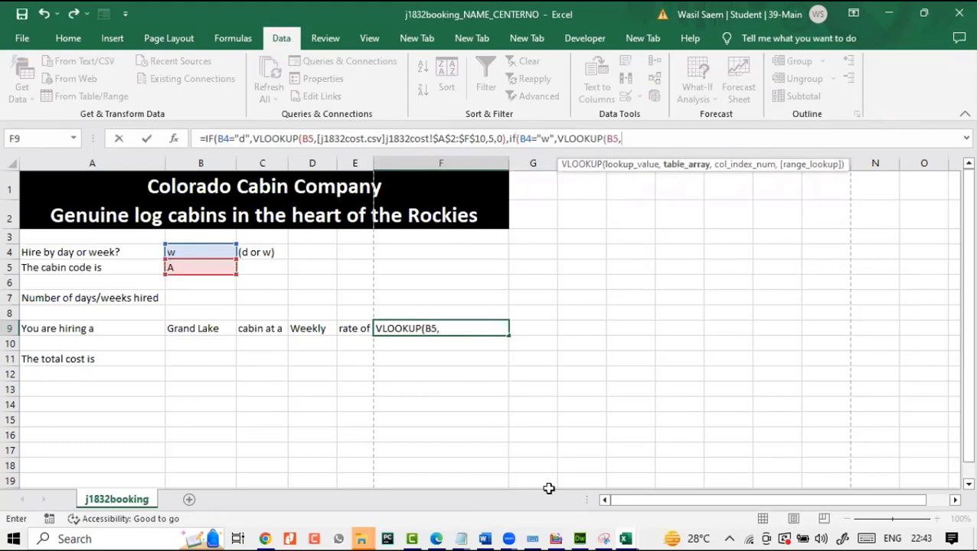
Set the weekly VLOOKUP's table array to $A$2:$F$10 in j1832cost.csv
{"action": "mouse_move", "coordinate": [625, 539]}
{"action": "left_click", "coordinate": [657, 487]}
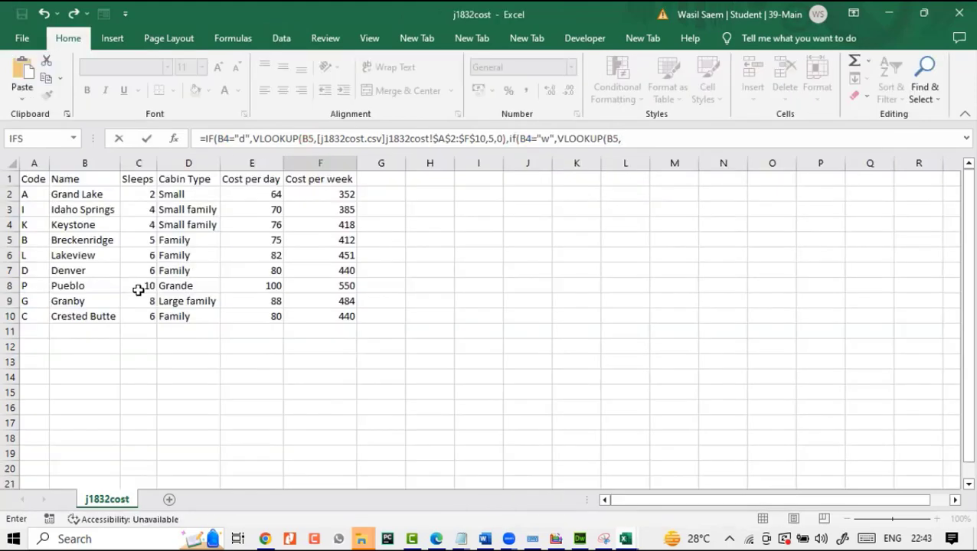
{"action": "left_click", "coordinate": [43, 193]}
{"action": "left_click_drag", "start_coordinate": [61, 199], "coordinate": [353, 316]}
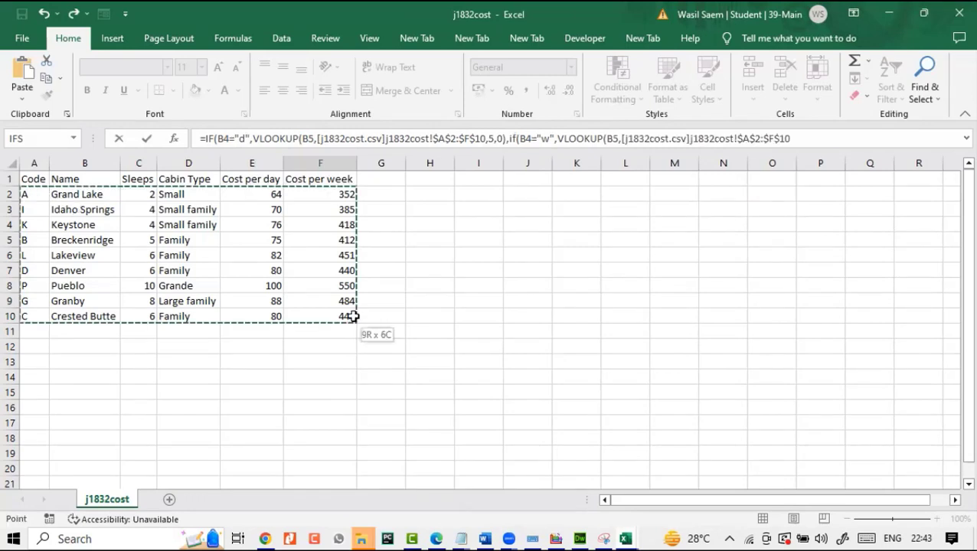
{"action": "left_click", "coordinate": [846, 137]}
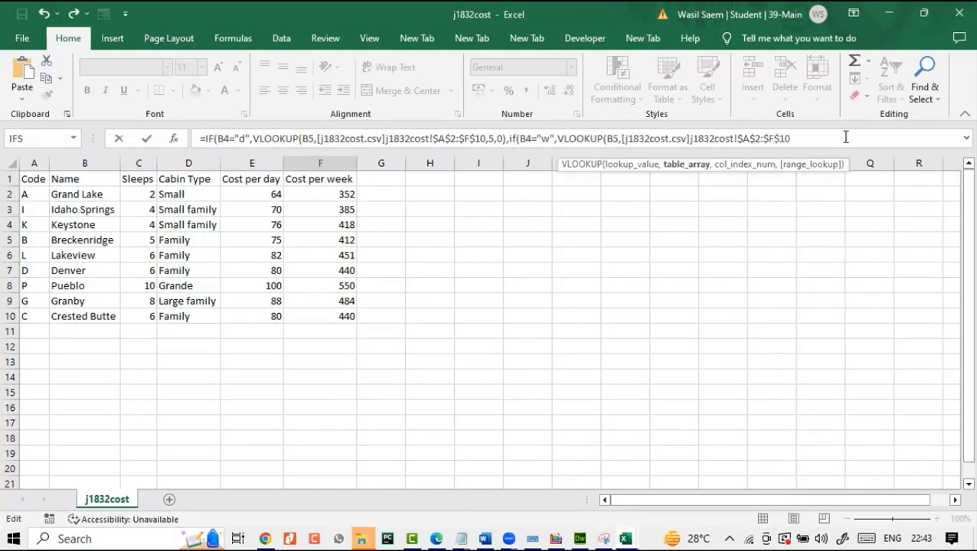
Complete the weekly VLOOKUP with column index 6 and exact match FALSE, and enter the formula with the proposed bracket correction
{"action": "type", "text": ","}
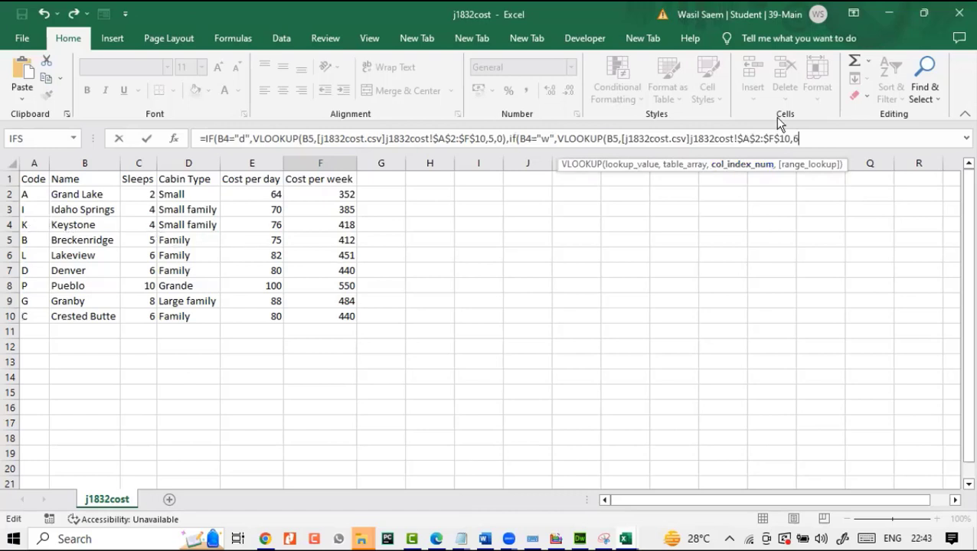
{"action": "type", "text": "6,"}
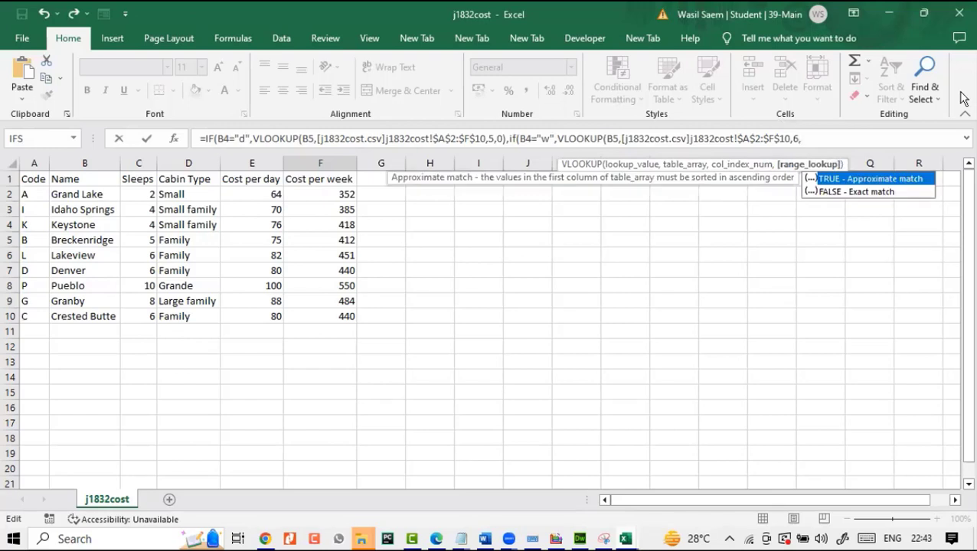
{"action": "left_click", "coordinate": [884, 195]}
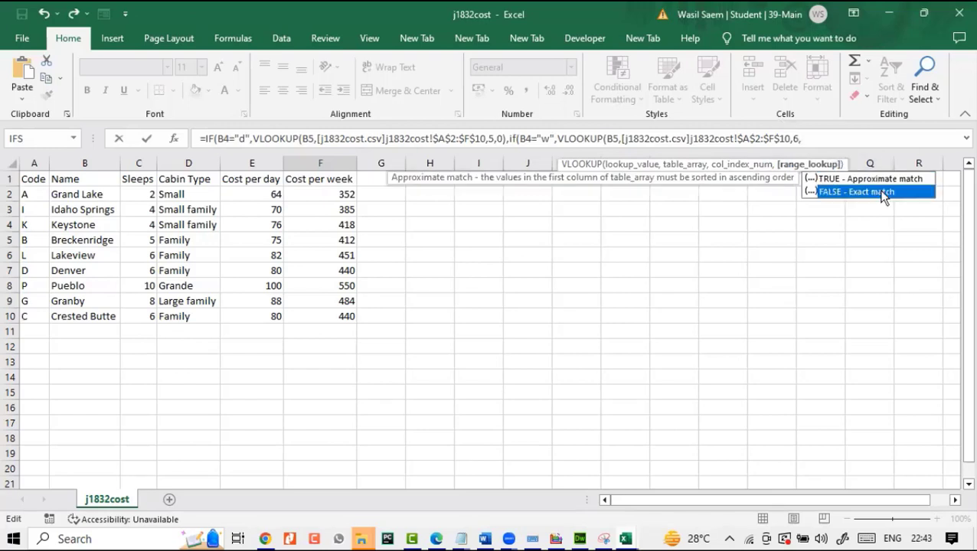
{"action": "double_click", "coordinate": [880, 192]}
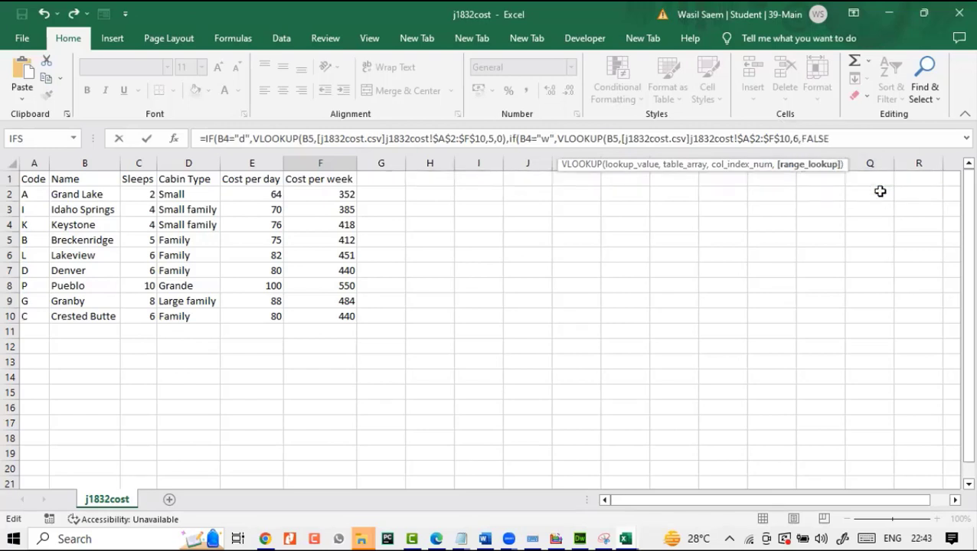
{"action": "left_click", "coordinate": [147, 139]}
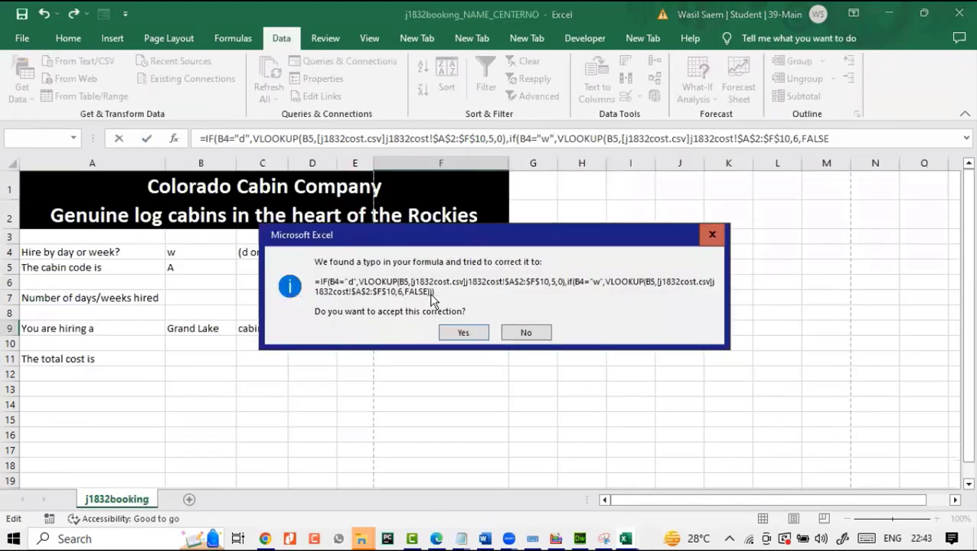
{"action": "left_click", "coordinate": [459, 331]}
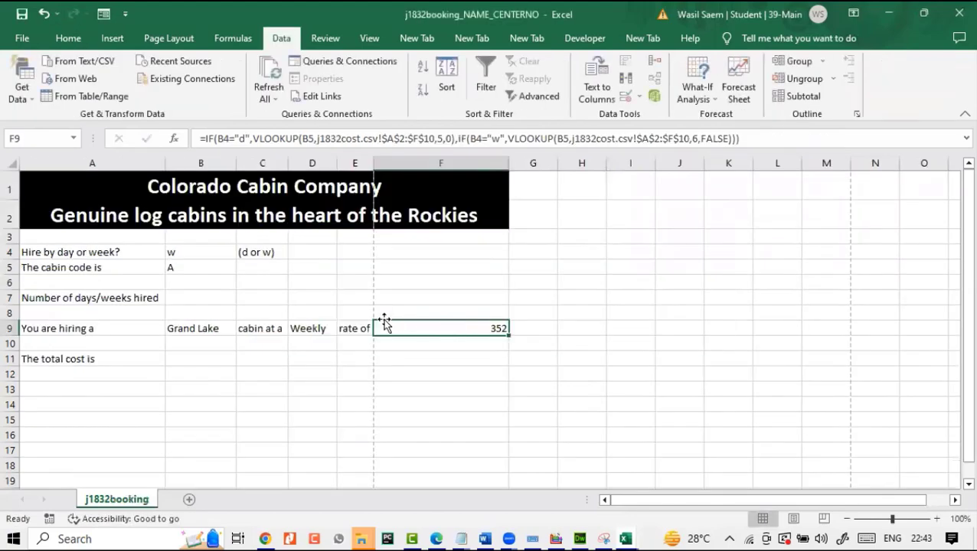
Test the F9 formula by switching the hire period in B4 to d and back to w
{"action": "left_click", "coordinate": [222, 247]}
{"action": "left_click", "coordinate": [242, 253]}
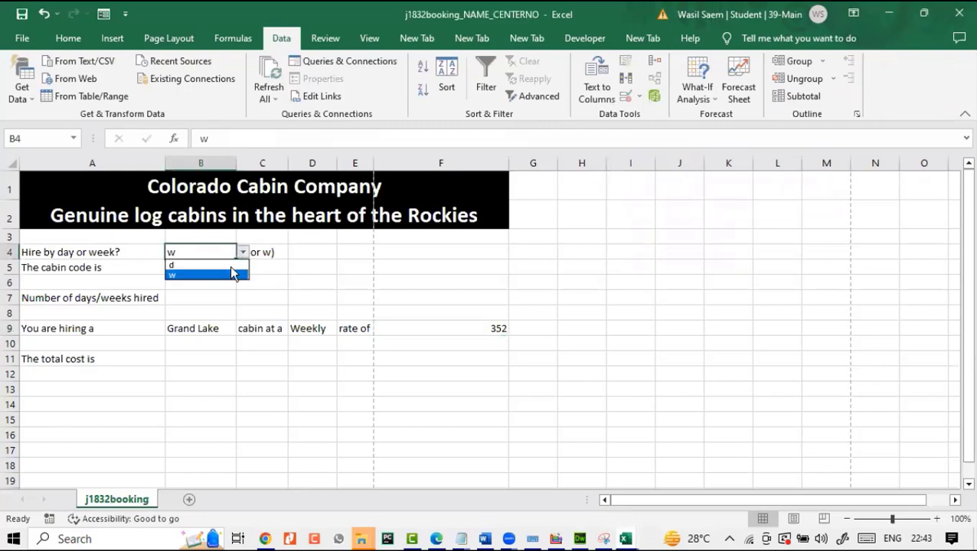
{"action": "left_click", "coordinate": [231, 267]}
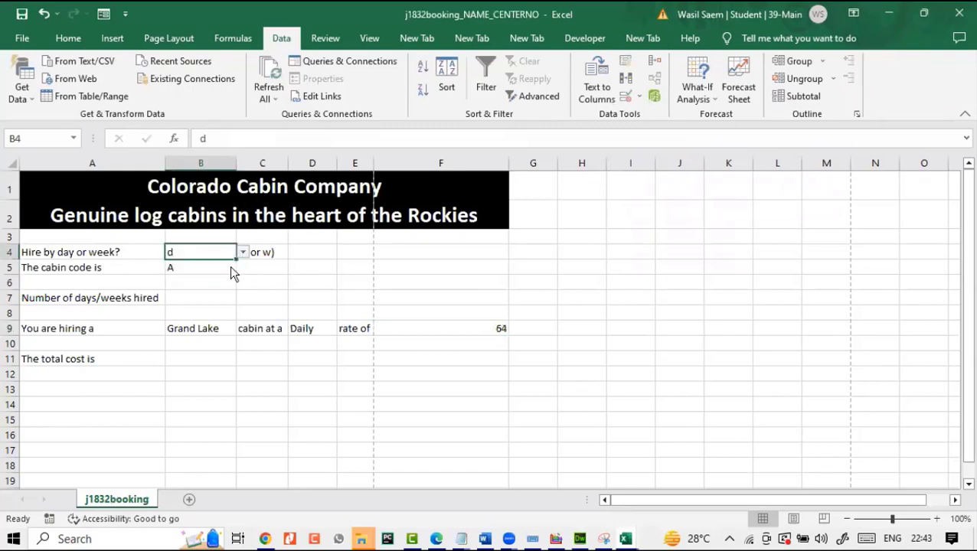
{"action": "left_click", "coordinate": [242, 253]}
{"action": "left_click", "coordinate": [231, 274]}
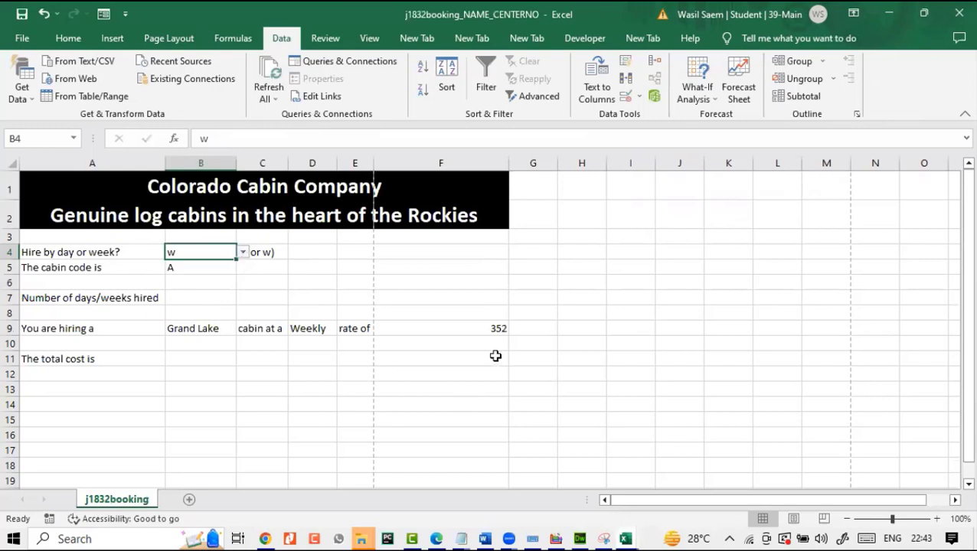
Check the weekly rate in F9 against the Grand Lake cabin's cost per week in j1832cost
{"action": "left_click", "coordinate": [936, 519]}
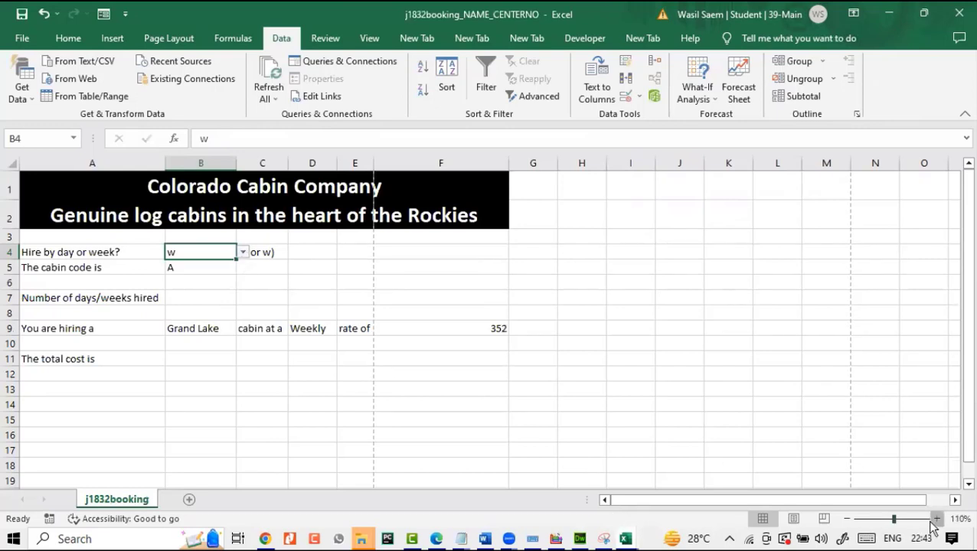
{"action": "left_click", "coordinate": [935, 519]}
{"action": "left_click", "coordinate": [935, 519]}
{"action": "left_click", "coordinate": [936, 519]}
{"action": "left_click", "coordinate": [935, 519]}
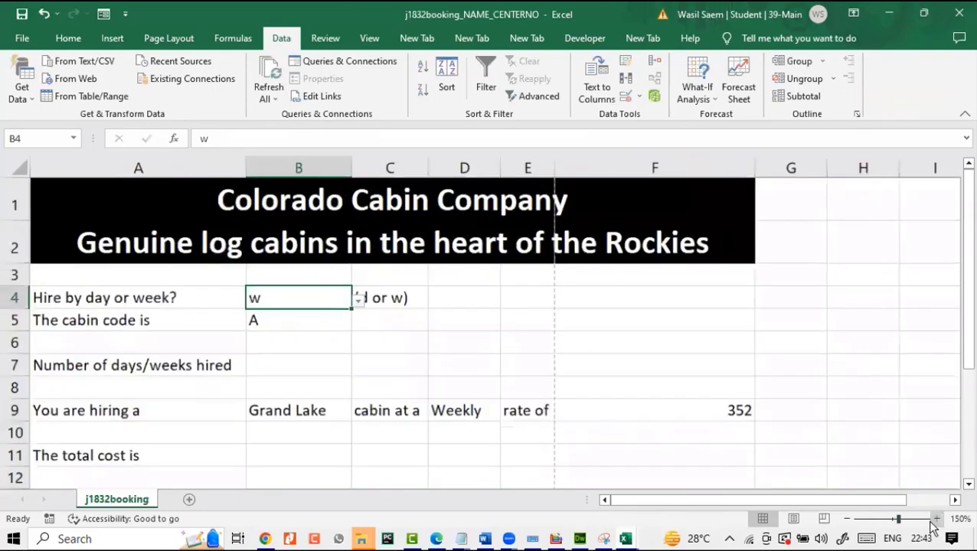
{"action": "left_click", "coordinate": [668, 482]}
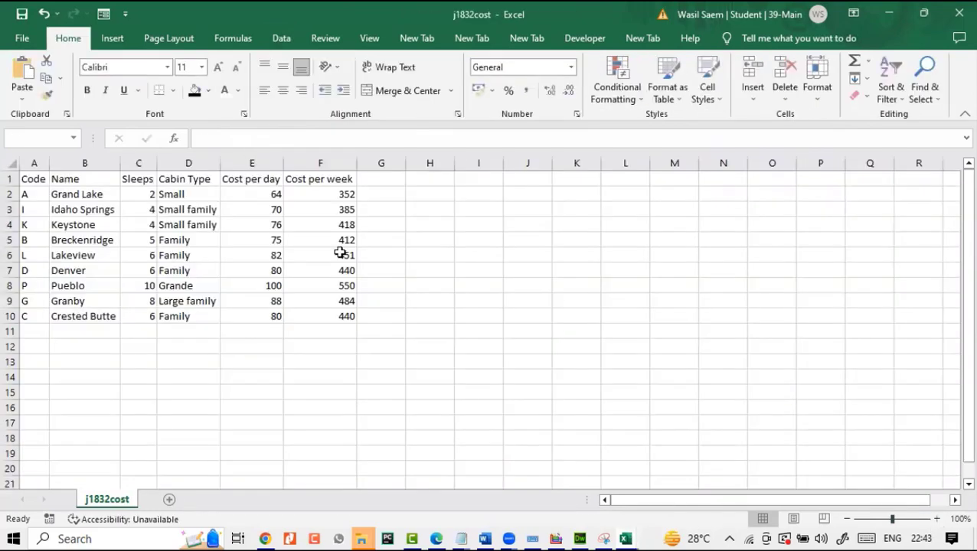
{"action": "left_click", "coordinate": [8, 193]}
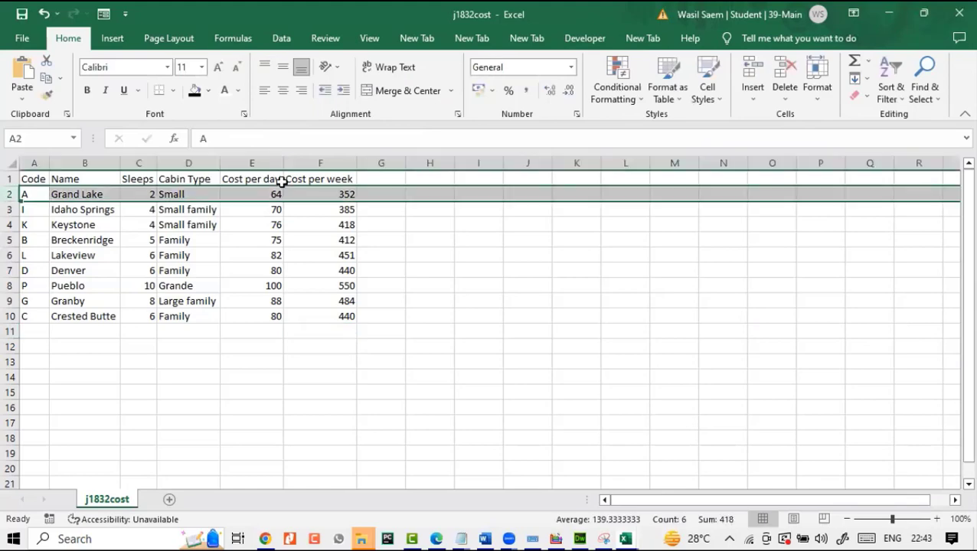
{"action": "left_click", "coordinate": [310, 189]}
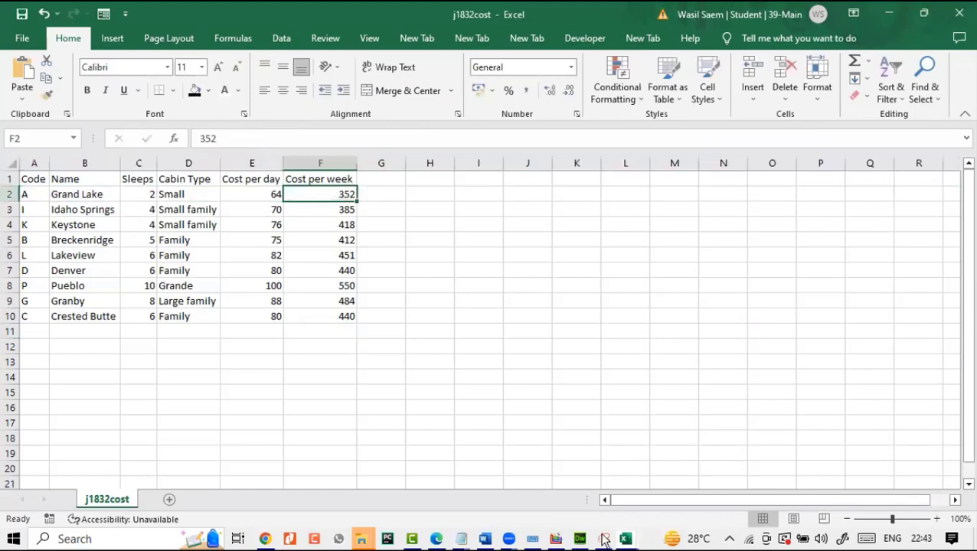
In the j1832booking workbook, set the hire period in B4 to d
{"action": "left_click", "coordinate": [624, 539]}
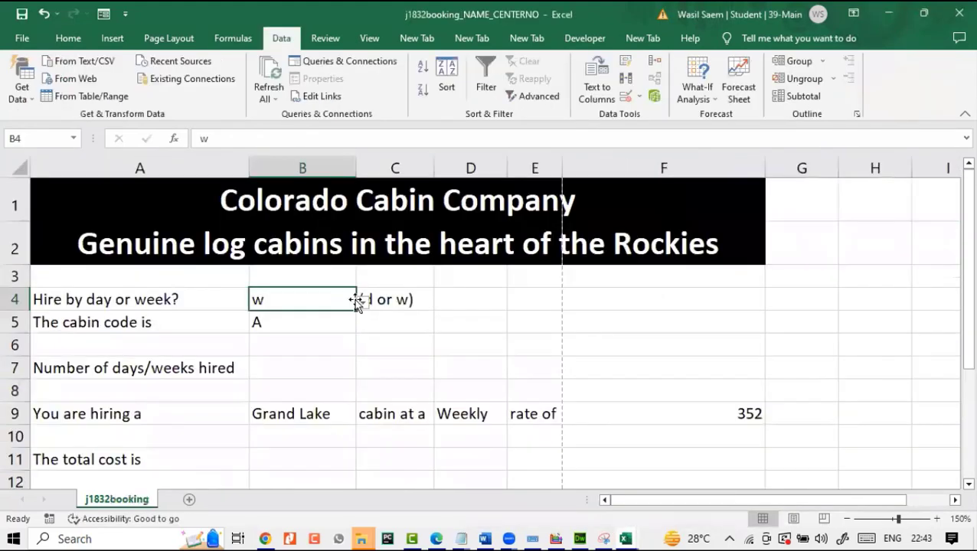
{"action": "left_click", "coordinate": [364, 301]}
{"action": "left_click", "coordinate": [350, 318]}
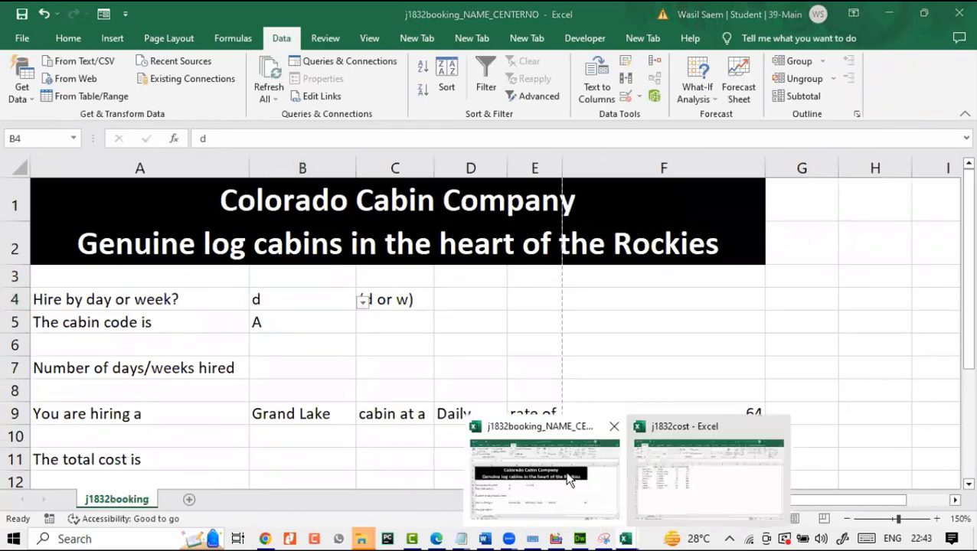
Check the Grand Lake cabin's cost per day in j1832cost
{"action": "left_click", "coordinate": [625, 539]}
{"action": "left_click", "coordinate": [674, 468]}
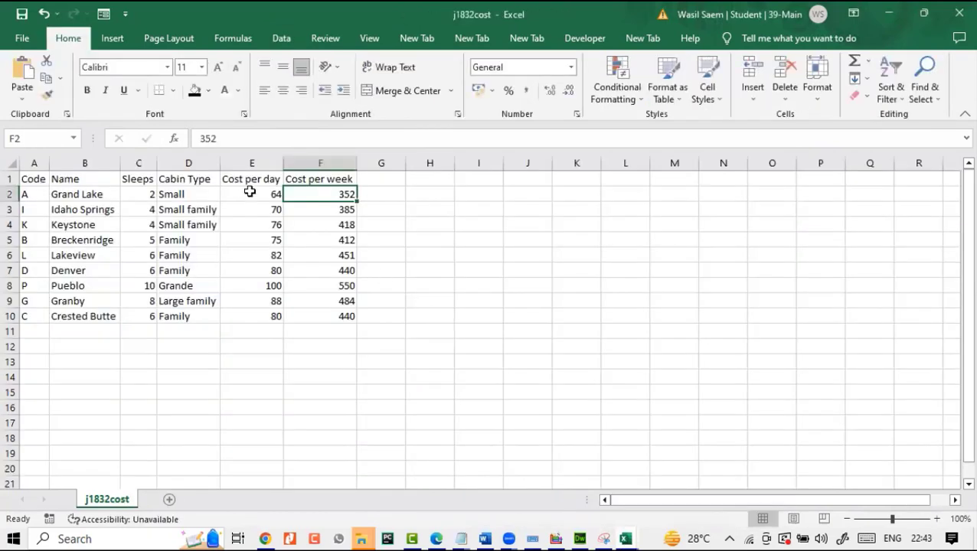
{"action": "key", "text": "Left"}
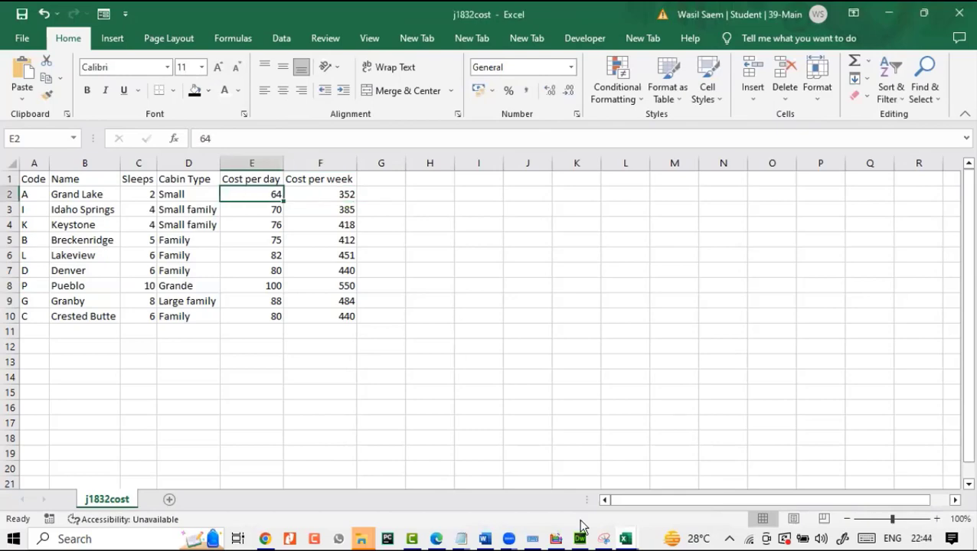
In the j1832booking workbook, set the cabin code in B5 to B
{"action": "left_click", "coordinate": [627, 539]}
{"action": "left_click", "coordinate": [553, 488]}
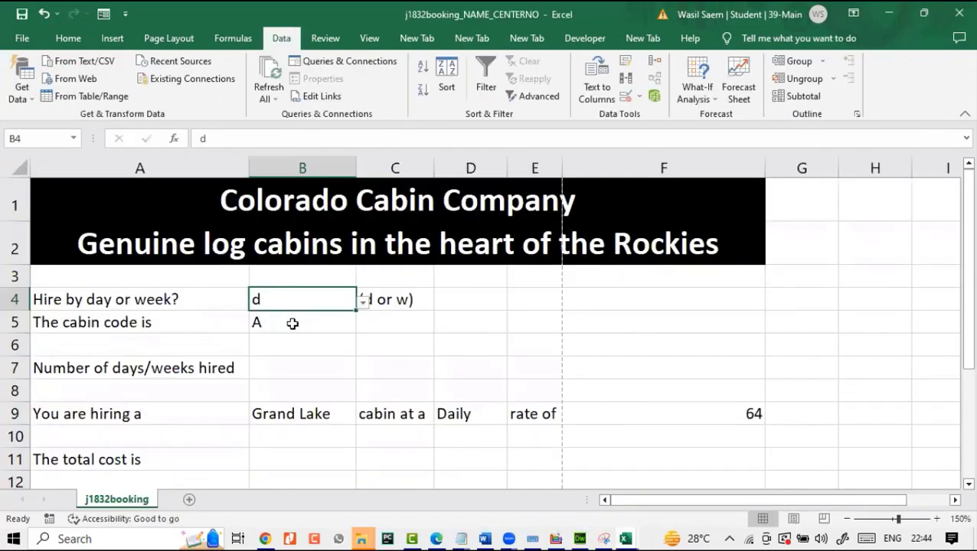
{"action": "left_click", "coordinate": [292, 323]}
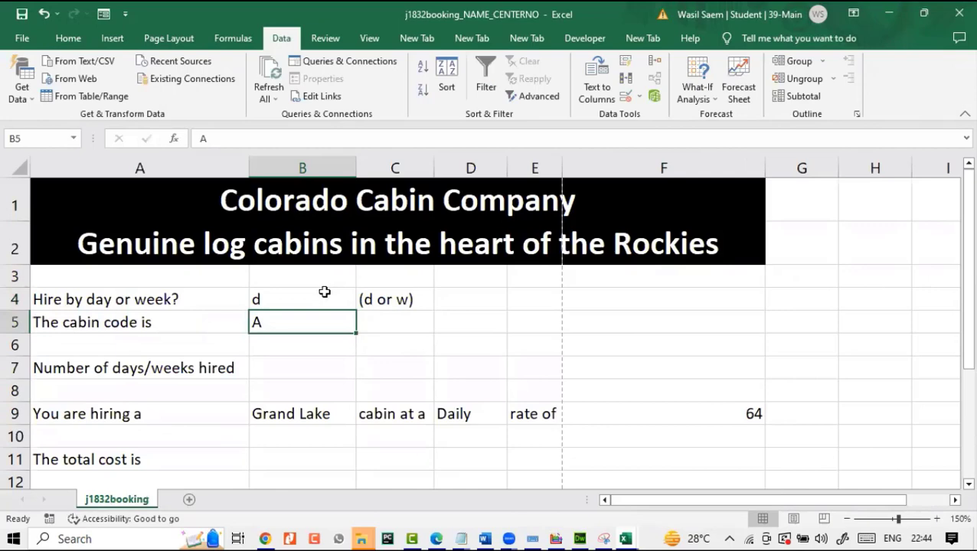
{"action": "type", "text": "B"}
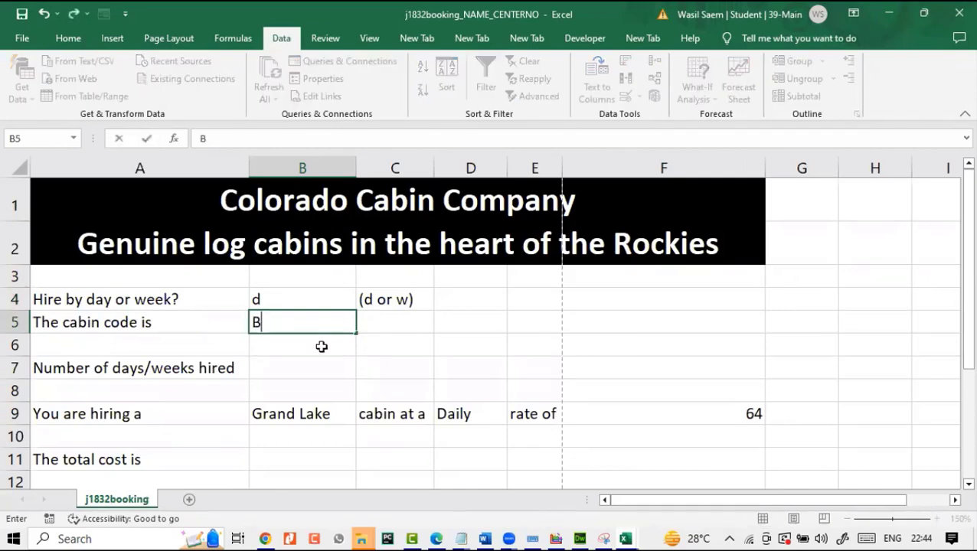
{"action": "key", "text": "Return"}
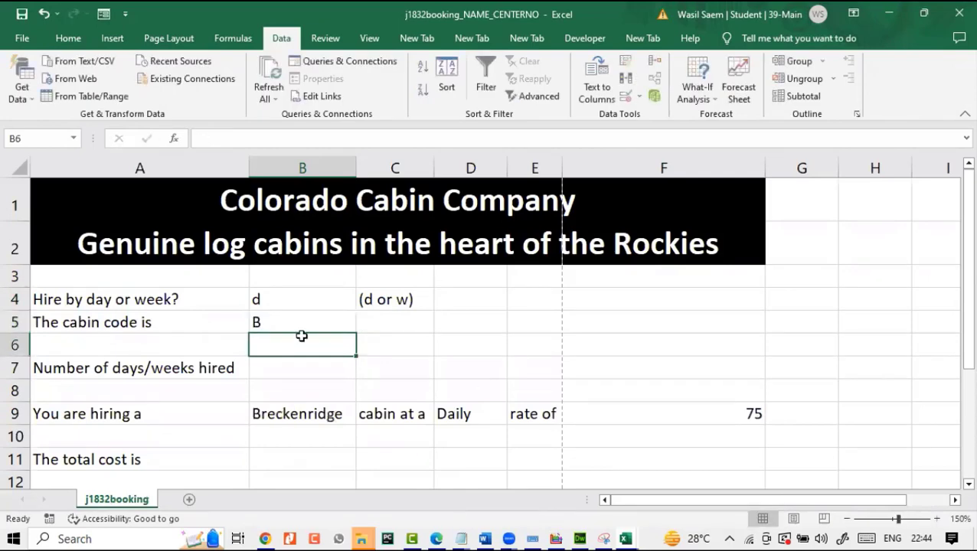
{"action": "key", "text": "Up"}
{"action": "key", "text": "Up"}
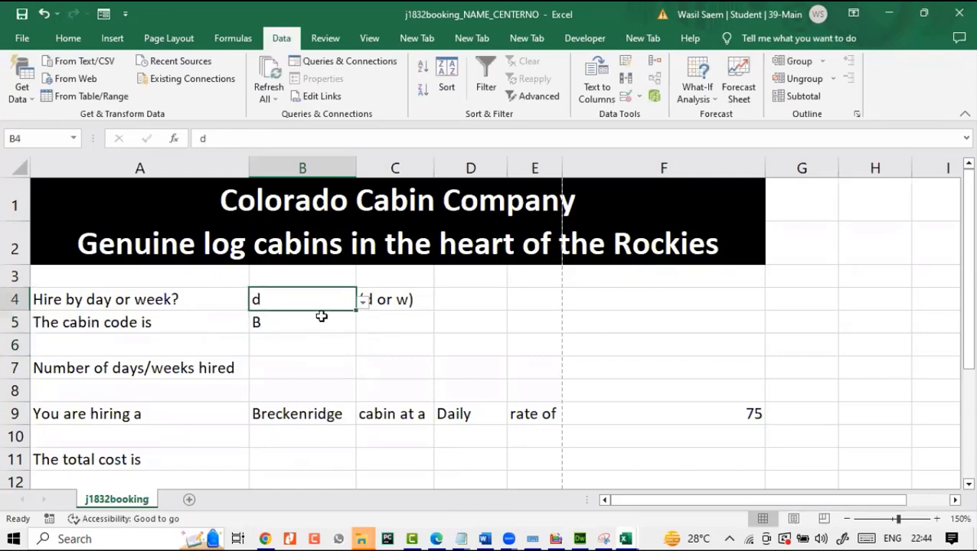
Check the daily rate in F9 against the Breckenridge cabin's row in j1832cost
{"action": "mouse_move", "coordinate": [628, 539]}
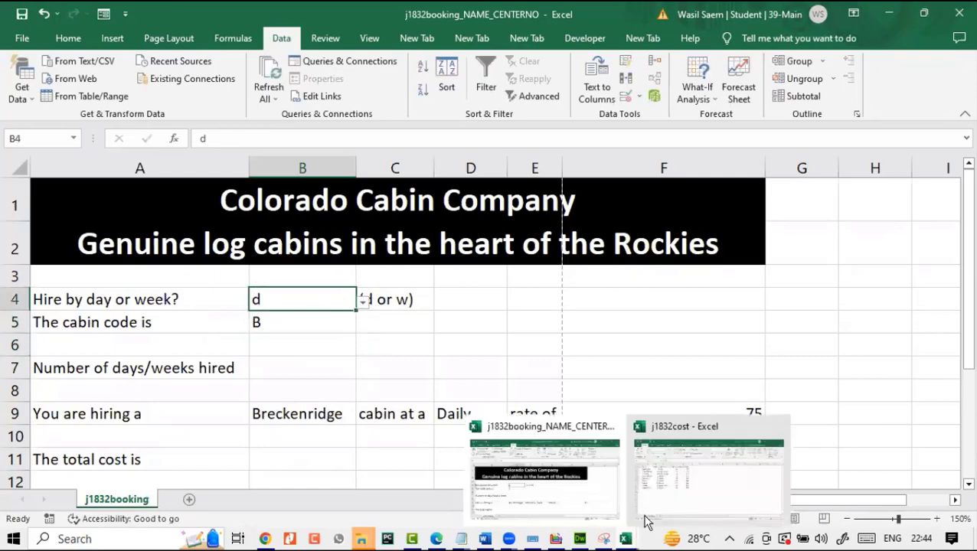
{"action": "left_click", "coordinate": [653, 510]}
{"action": "left_click", "coordinate": [10, 240]}
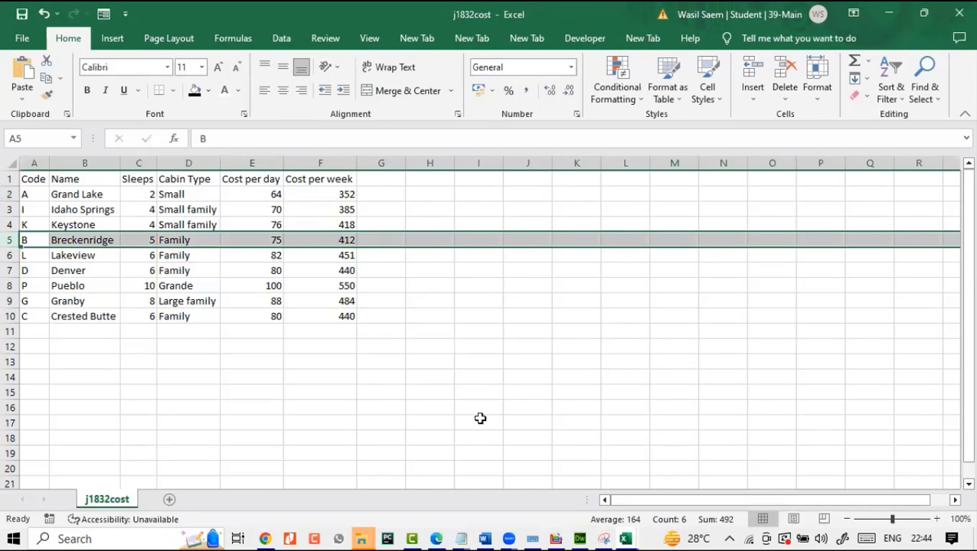
Return to the j1832booking workbook and set the hire period in B4 to w
{"action": "mouse_move", "coordinate": [622, 540]}
{"action": "left_click", "coordinate": [542, 479]}
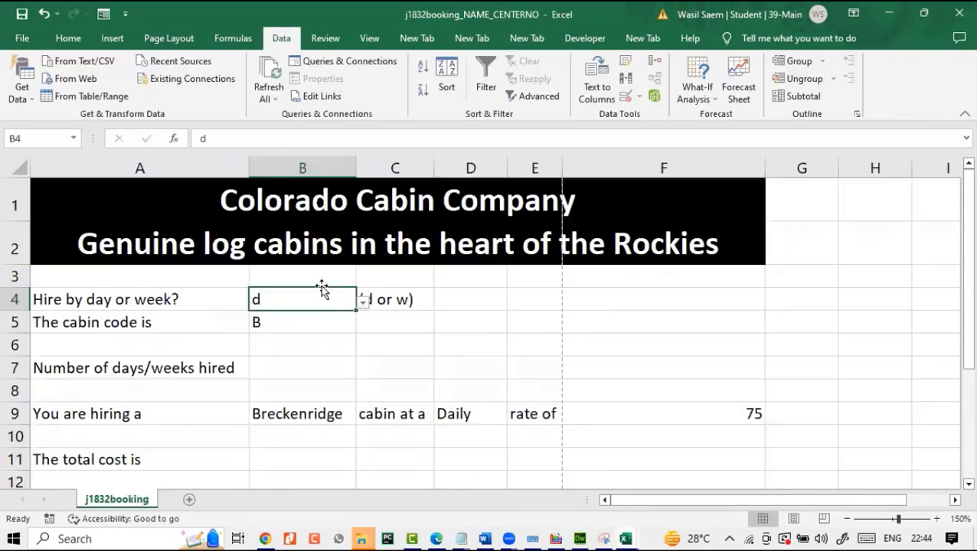
{"action": "left_click", "coordinate": [362, 302]}
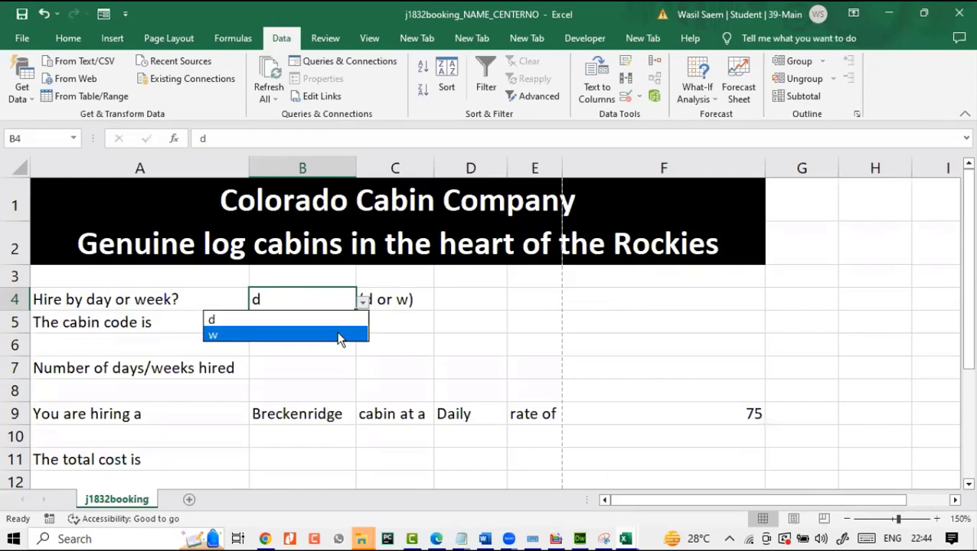
{"action": "key", "text": "Return"}
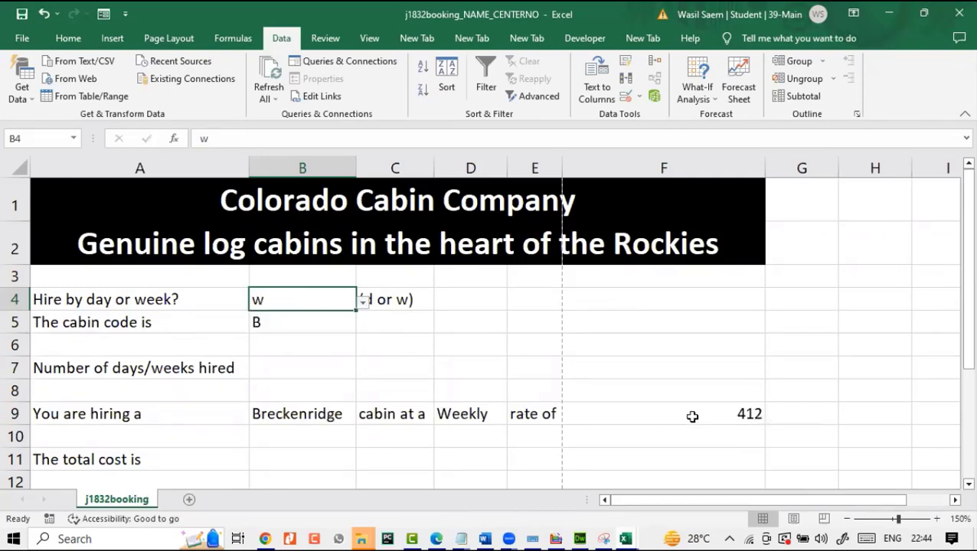
Check the weekly rate in F9 against the Breckenridge cabin's cost per week in j1832cost
{"action": "mouse_move", "coordinate": [625, 539]}
{"action": "left_click", "coordinate": [674, 471]}
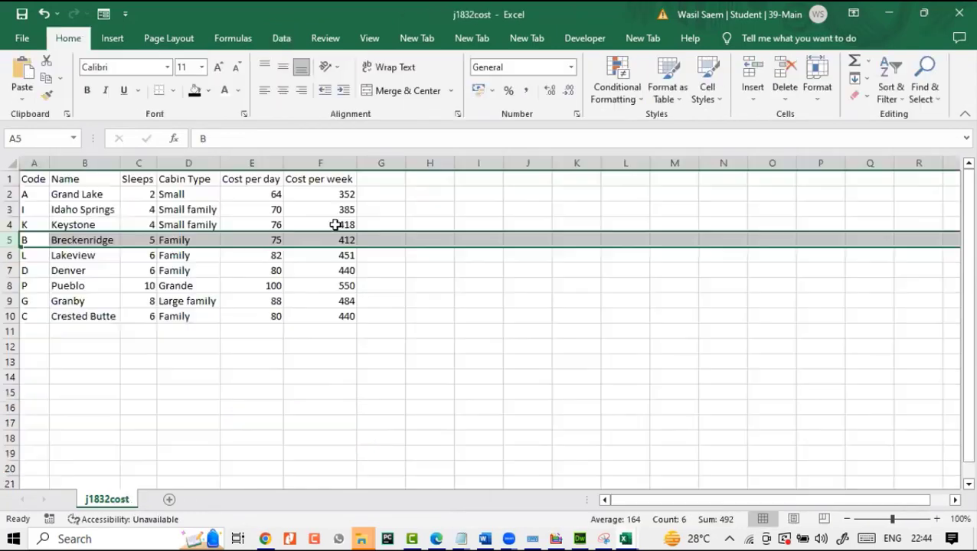
{"action": "left_click", "coordinate": [337, 242]}
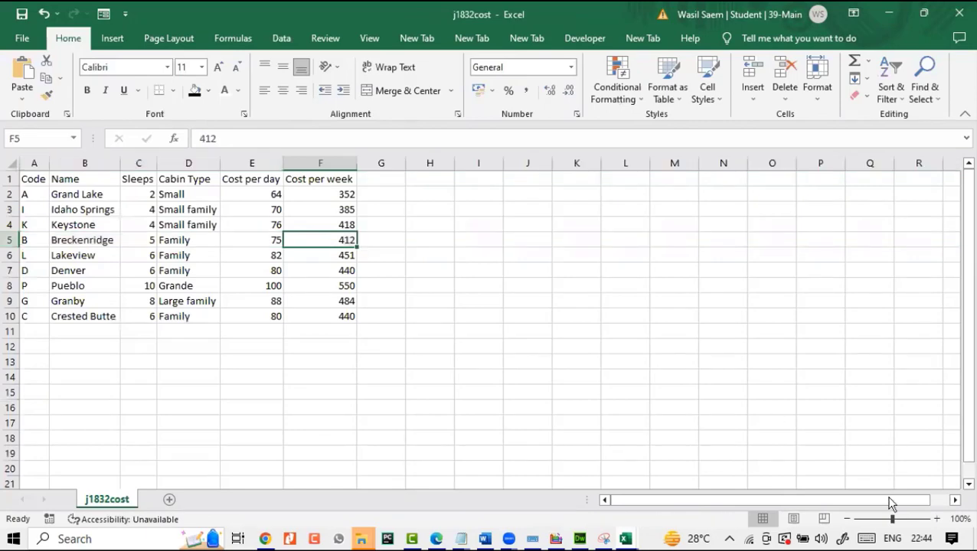
{"action": "left_click", "coordinate": [936, 520]}
{"action": "scroll", "coordinate": [451, 372], "scroll_direction": "up", "scroll_amount": 2, "text": "ctrl"}
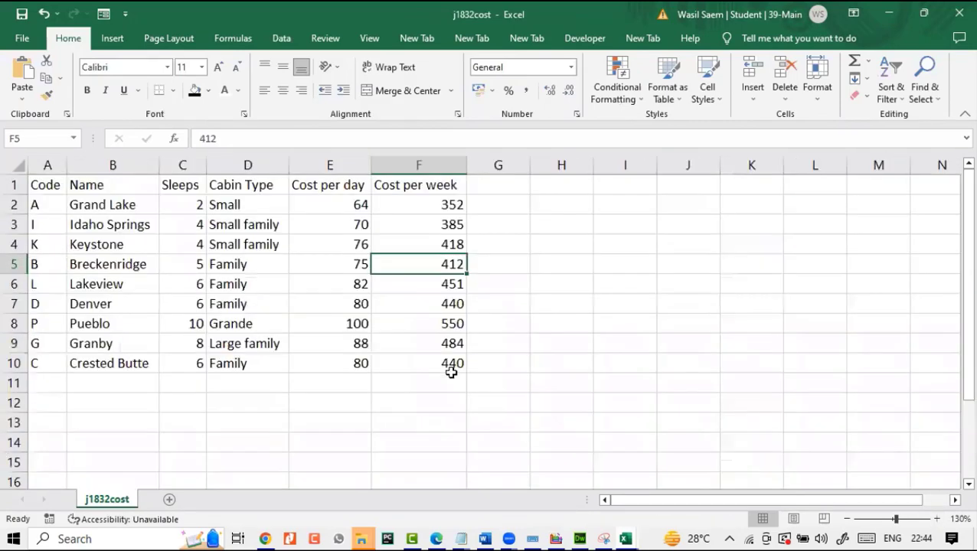
Return to the j1832booking workbook and review the IF and VLOOKUP rate formula in F9
{"action": "mouse_move", "coordinate": [625, 538]}
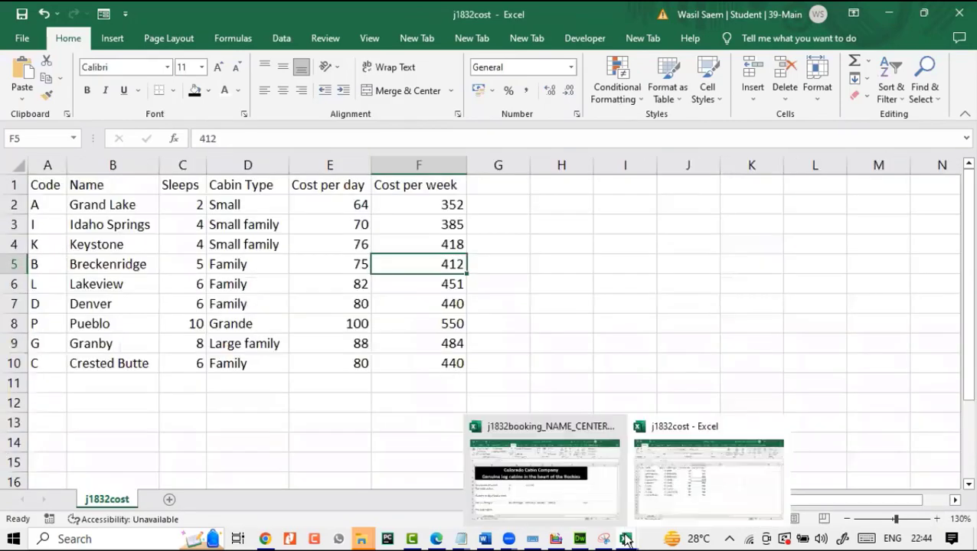
{"action": "left_click", "coordinate": [593, 429]}
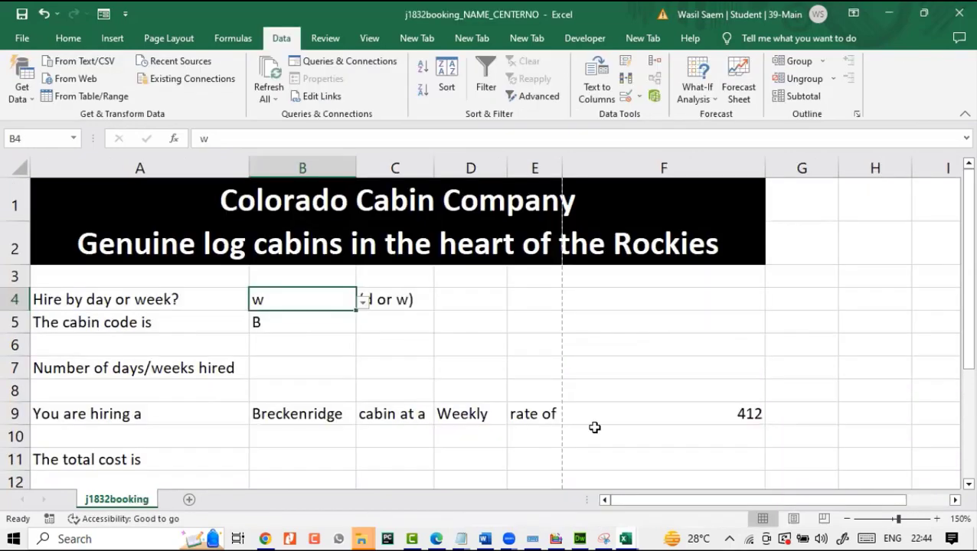
{"action": "left_click", "coordinate": [624, 418]}
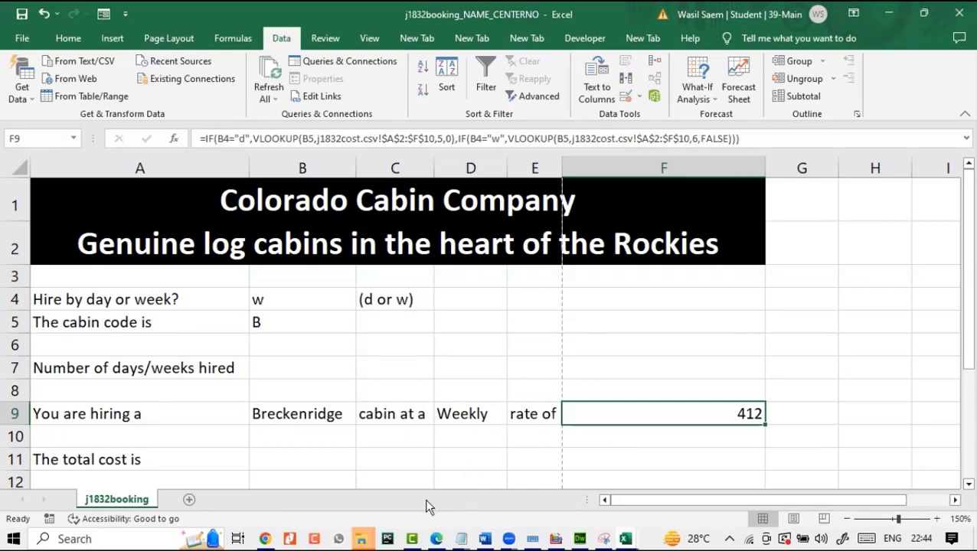
Read question 21 in the 0417_s18_qp_32 exam paper, and select the total cost cell B11 in the j1832booking workbook
{"action": "left_click", "coordinate": [437, 541]}
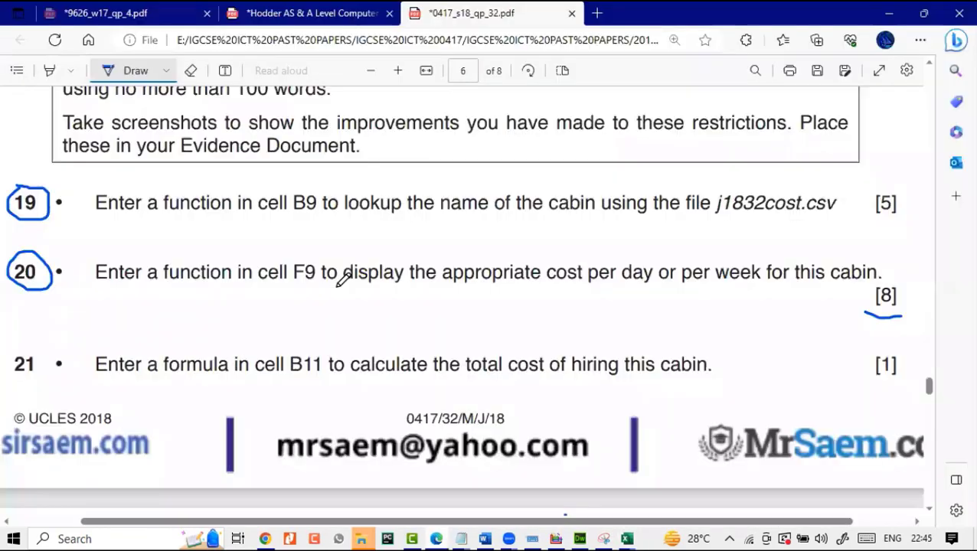
{"action": "scroll", "coordinate": [282, 303], "scroll_direction": "down", "scroll_amount": 1}
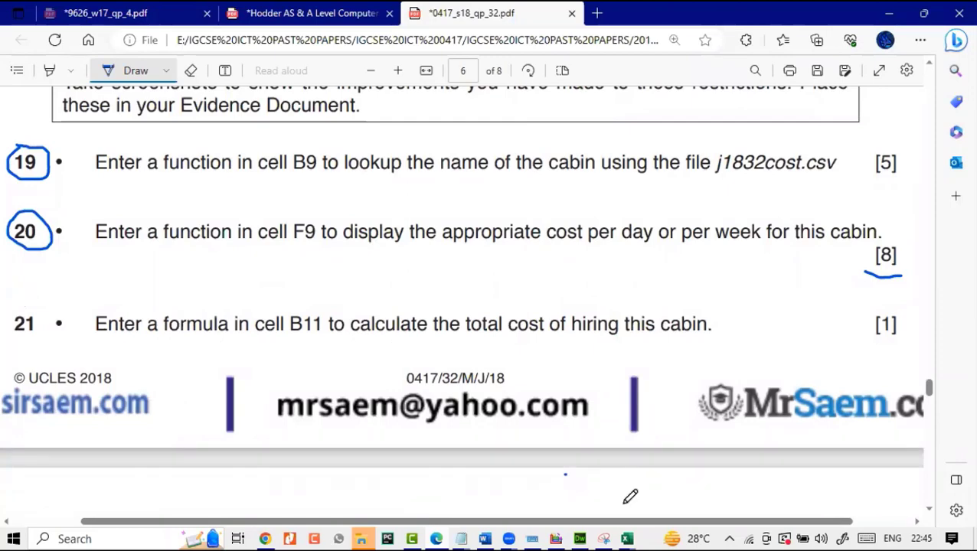
{"action": "mouse_move", "coordinate": [627, 539]}
{"action": "left_click", "coordinate": [647, 509]}
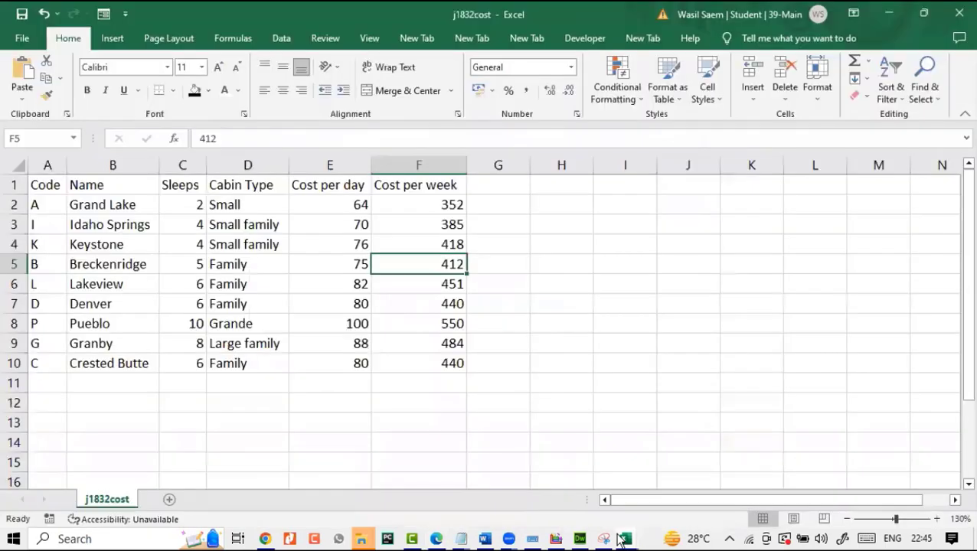
{"action": "key", "text": "alt+Tab"}
{"action": "scroll", "coordinate": [582, 464], "scroll_direction": "down", "scroll_amount": 1}
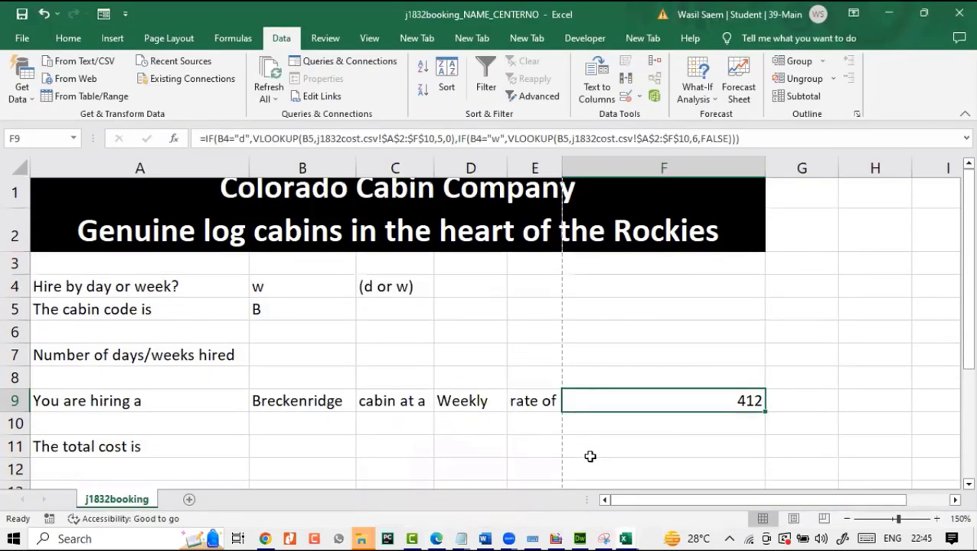
{"action": "scroll", "coordinate": [589, 456], "scroll_direction": "down", "scroll_amount": 1}
{"action": "left_click", "coordinate": [318, 418]}
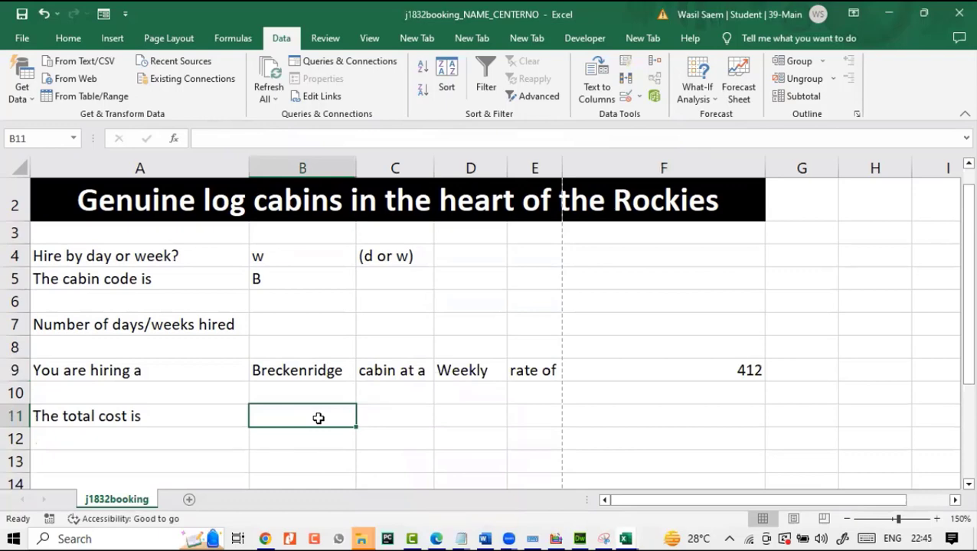
Reread exam question 21 on the total cost formula, and return to the j1832booking workbook
{"action": "scroll", "coordinate": [318, 418], "scroll_direction": "down", "scroll_amount": 1}
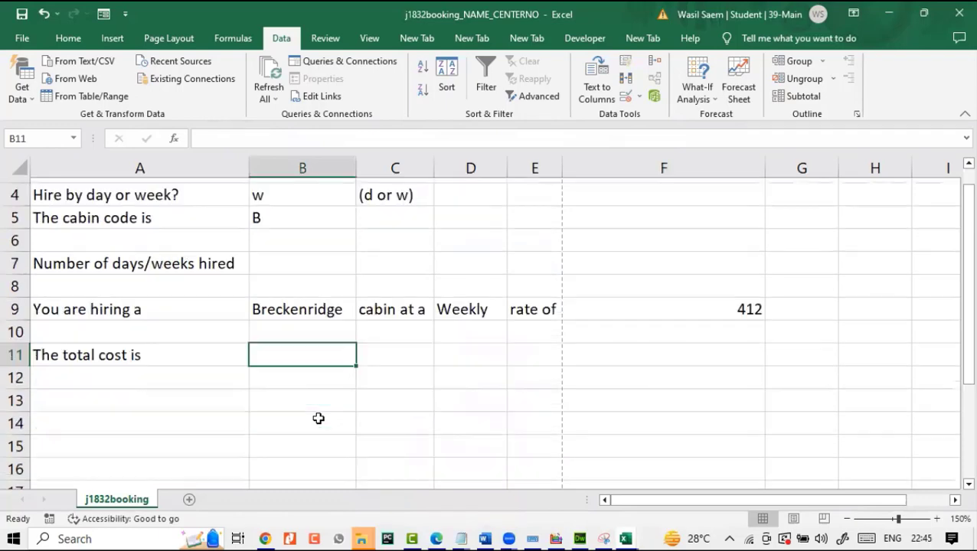
{"action": "scroll", "coordinate": [318, 418], "scroll_direction": "down", "scroll_amount": 1}
{"action": "scroll", "coordinate": [319, 418], "scroll_direction": "up", "scroll_amount": 1}
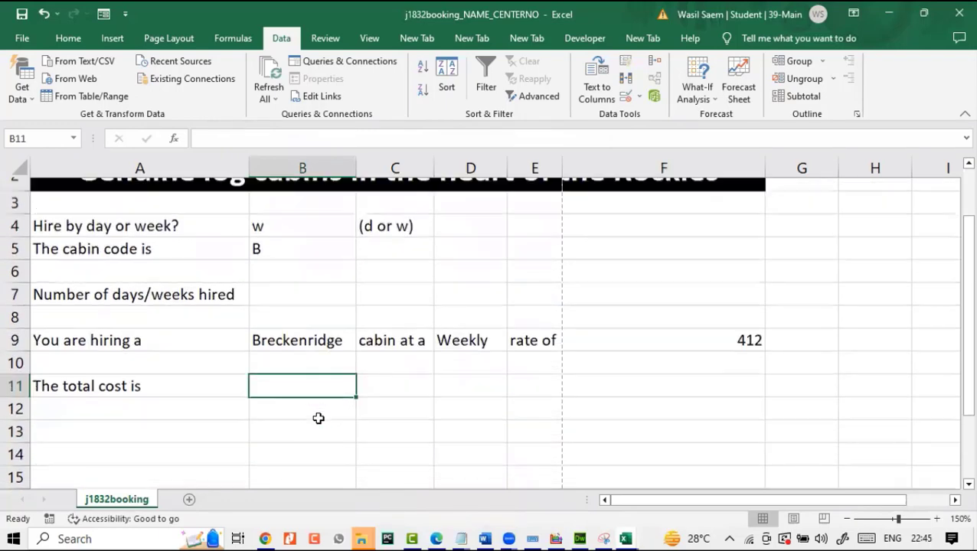
{"action": "scroll", "coordinate": [383, 409], "scroll_direction": "down", "scroll_amount": 1}
{"action": "scroll", "coordinate": [416, 406], "scroll_direction": "up", "scroll_amount": 1}
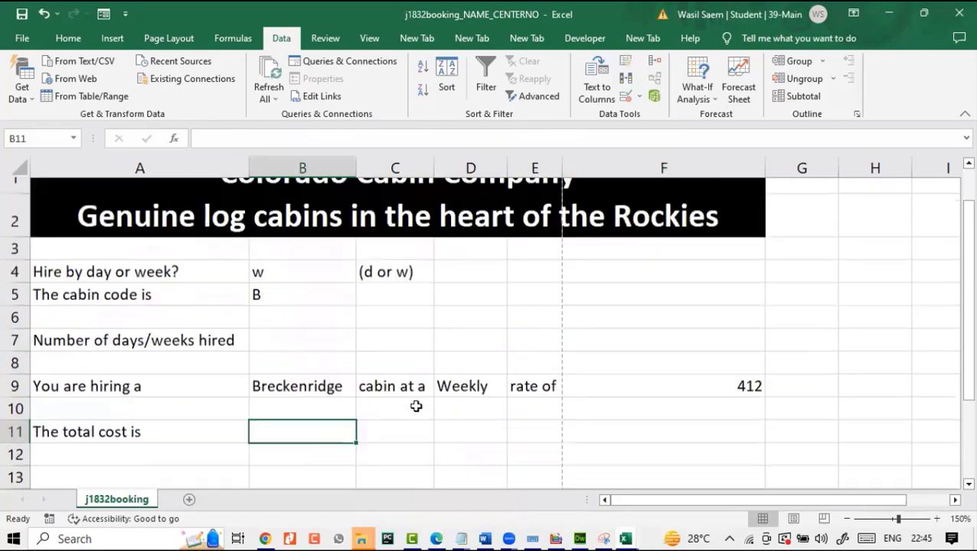
{"action": "scroll", "coordinate": [415, 406], "scroll_direction": "down", "scroll_amount": 1}
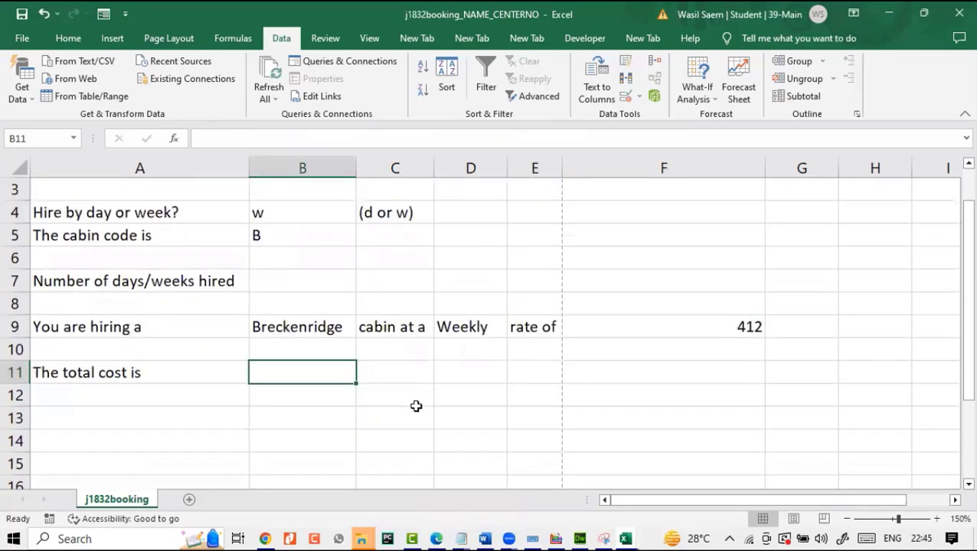
{"action": "left_click", "coordinate": [437, 541]}
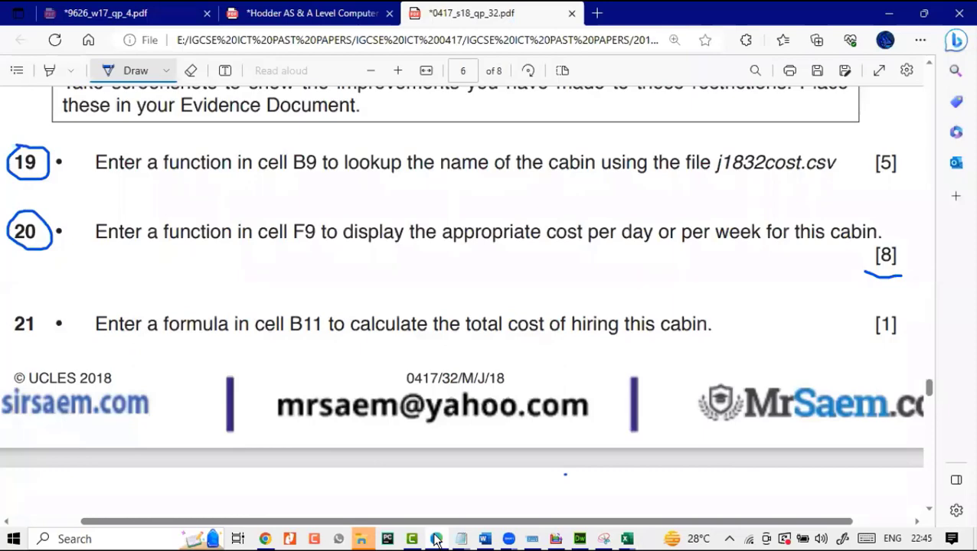
{"action": "left_click", "coordinate": [437, 540]}
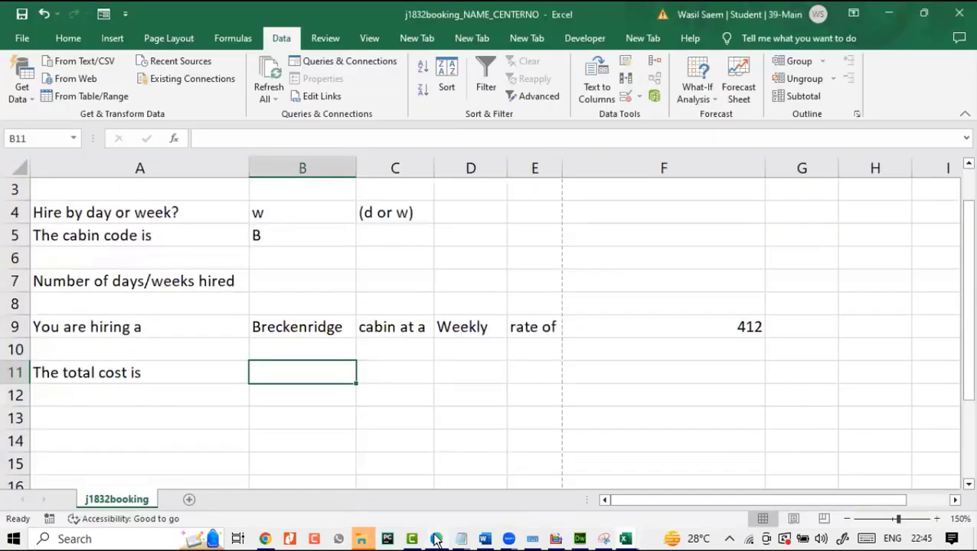
{"action": "left_click", "coordinate": [327, 285]}
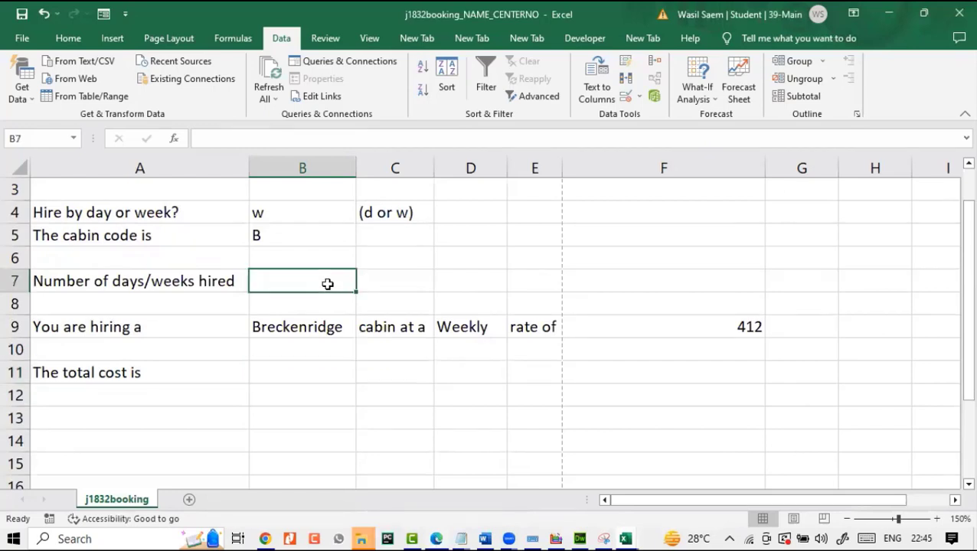
{"action": "left_click", "coordinate": [311, 138]}
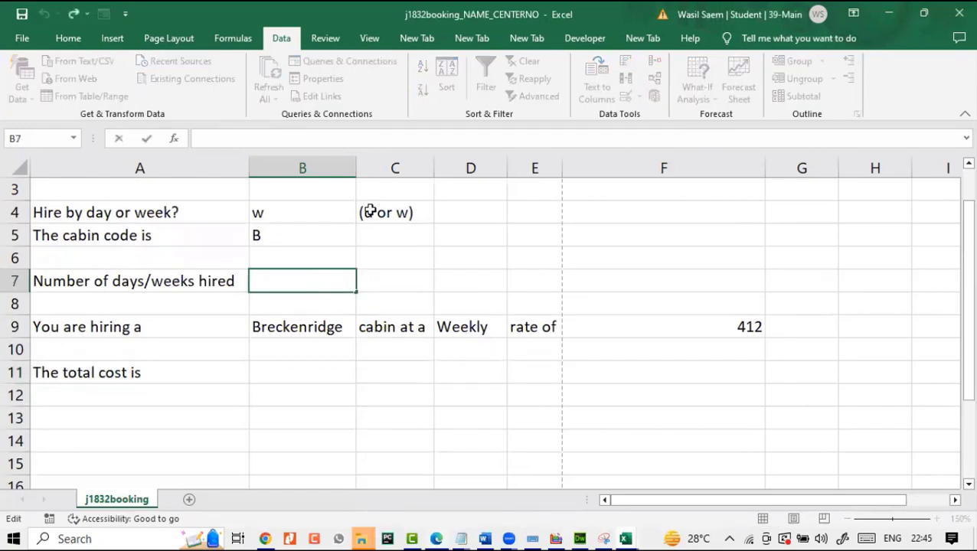
{"action": "type", "text": "="}
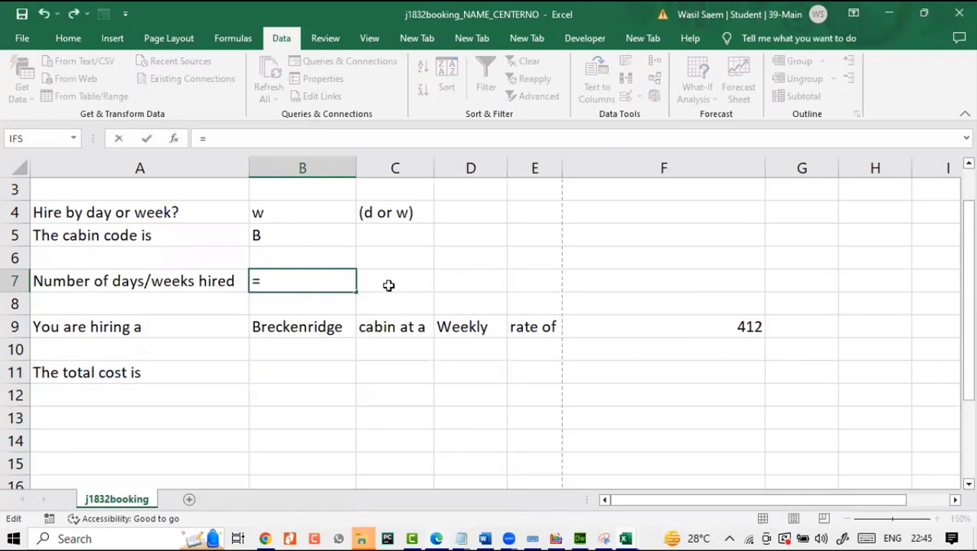
{"action": "key", "text": "BackSpace"}
Enter the formula =B7*F9 in cell B11 to calculate the total cost of hiring the cabin
{"action": "left_click", "coordinate": [318, 375]}
{"action": "left_click", "coordinate": [293, 141]}
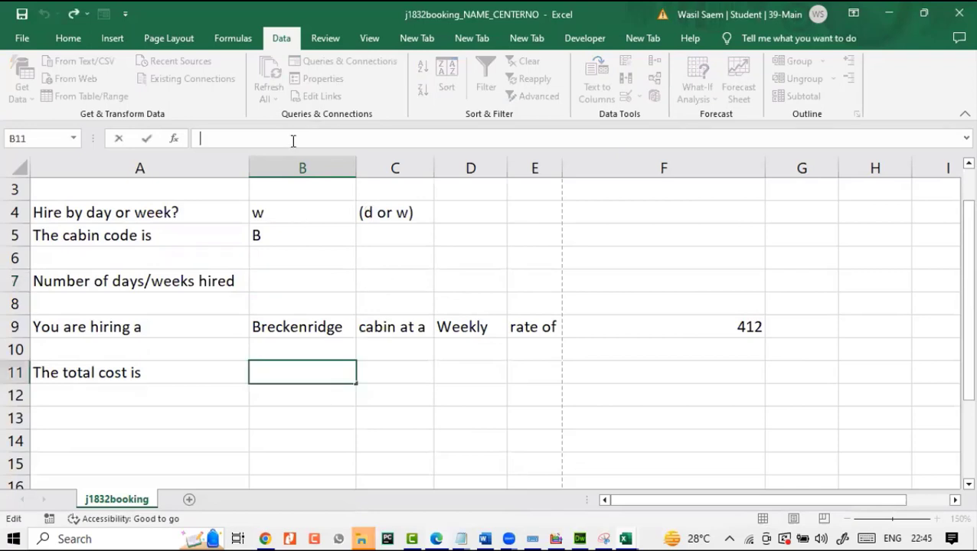
{"action": "type", "text": "="}
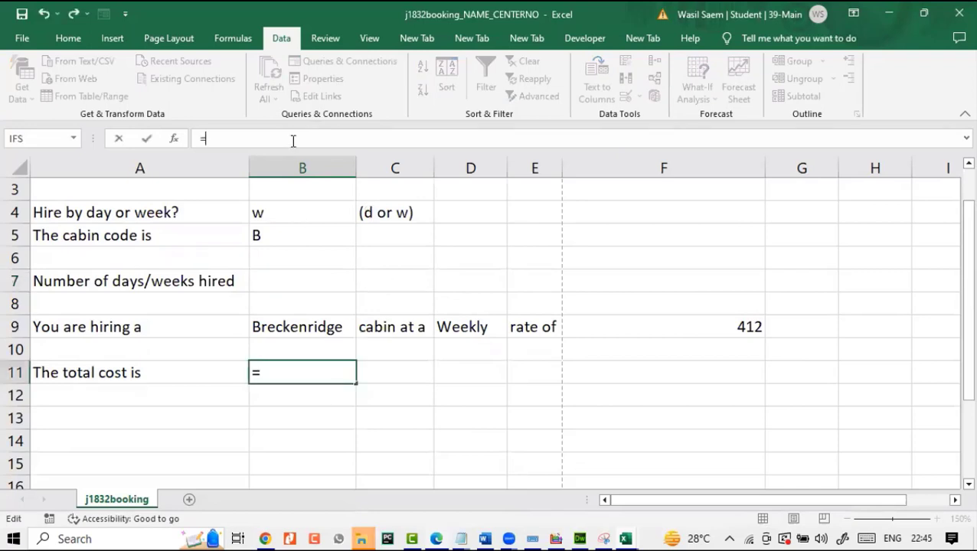
{"action": "left_click", "coordinate": [291, 278]}
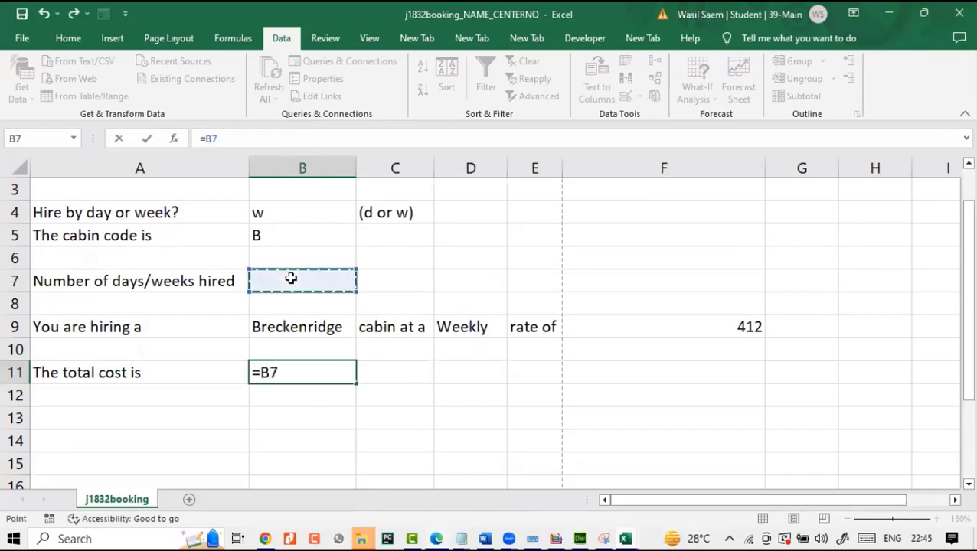
{"action": "type", "text": "*"}
{"action": "left_click", "coordinate": [634, 332]}
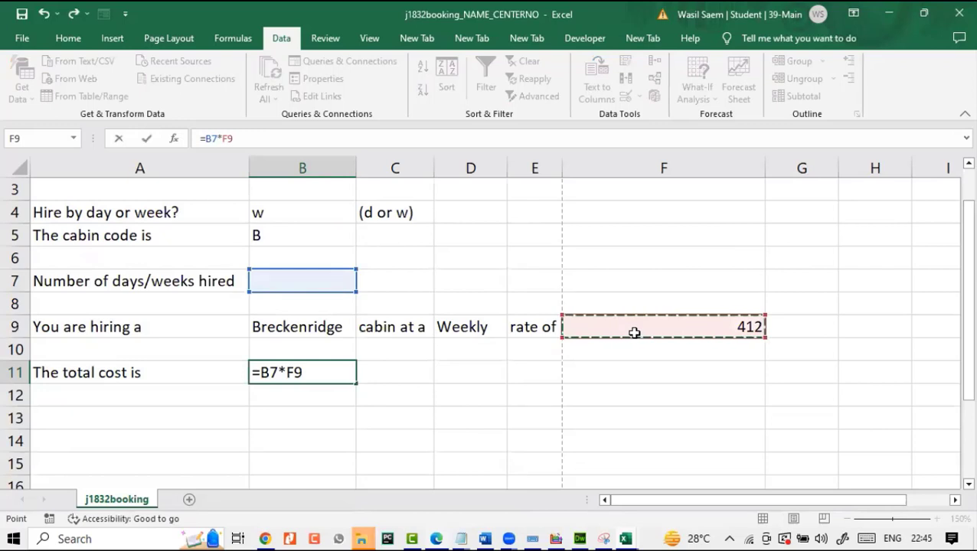
{"action": "key", "text": "Return"}
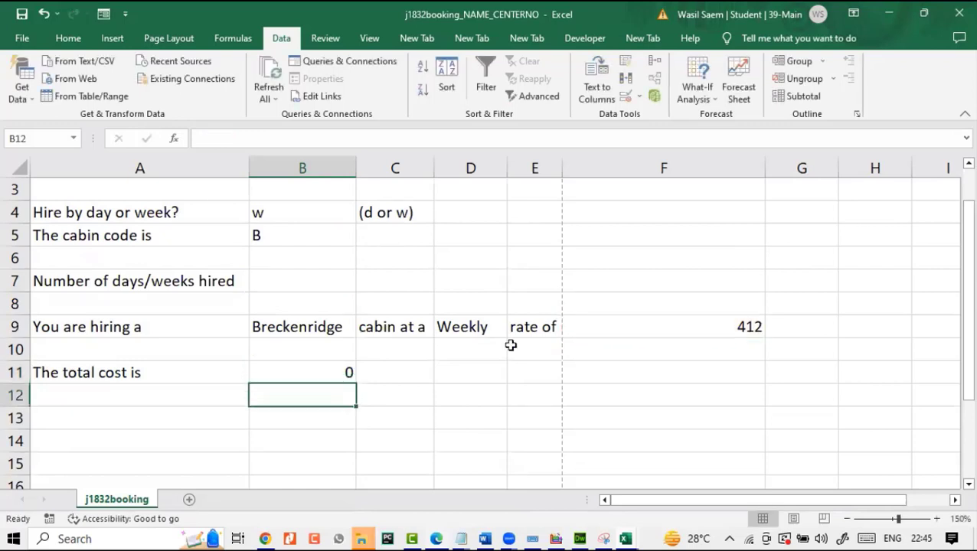
Check cells B11 and B7, and read questions 22 to 24 in the 0417_s18_qp_32 exam paper
{"action": "left_click", "coordinate": [316, 373]}
{"action": "left_click", "coordinate": [318, 274]}
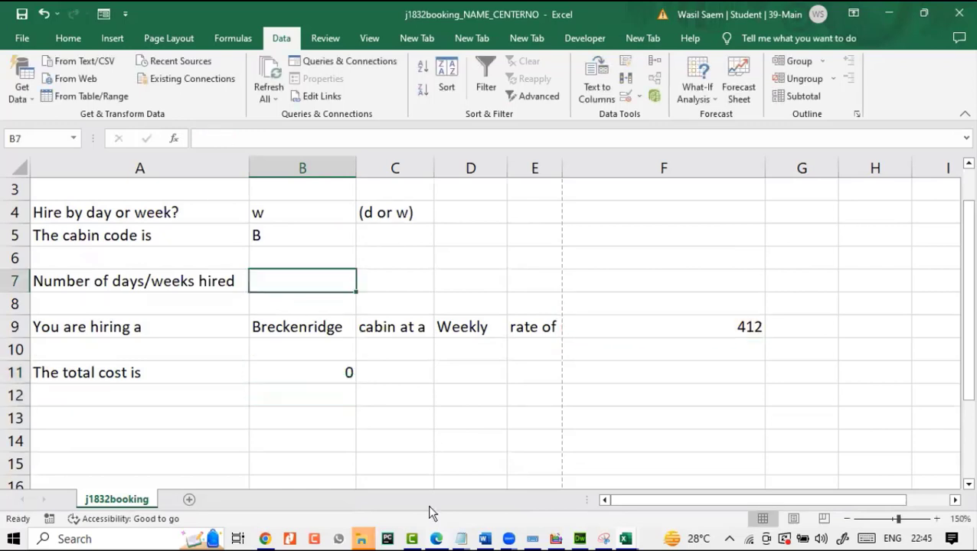
{"action": "left_click", "coordinate": [436, 539]}
{"action": "scroll", "coordinate": [432, 406], "scroll_direction": "down", "scroll_amount": 4}
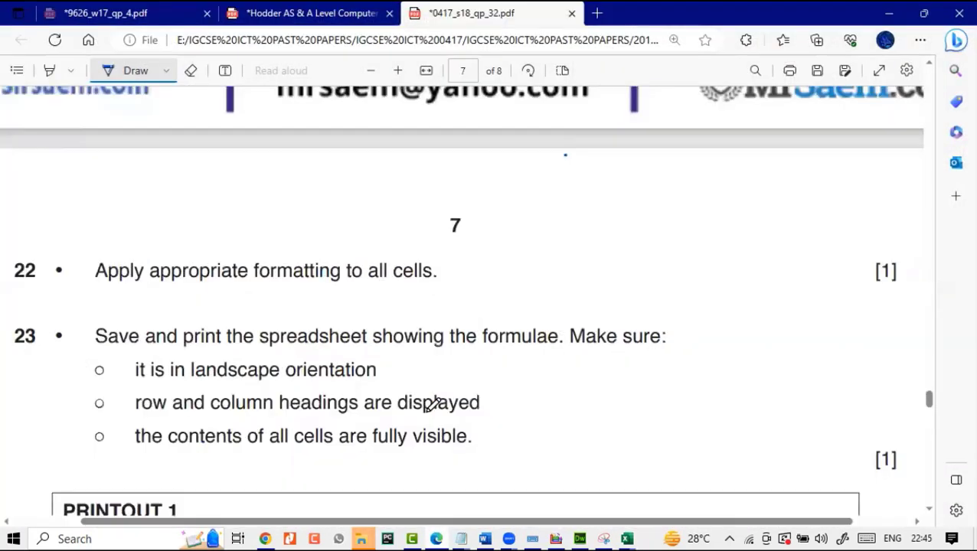
{"action": "scroll", "coordinate": [432, 405], "scroll_direction": "down", "scroll_amount": 3}
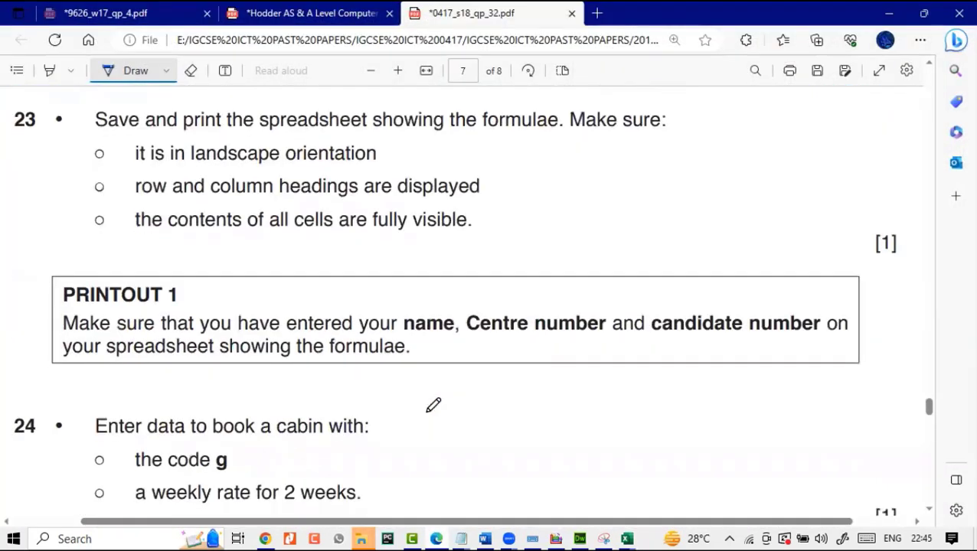
{"action": "scroll", "coordinate": [433, 405], "scroll_direction": "down", "scroll_amount": 3}
{"action": "scroll", "coordinate": [433, 405], "scroll_direction": "up", "scroll_amount": 4}
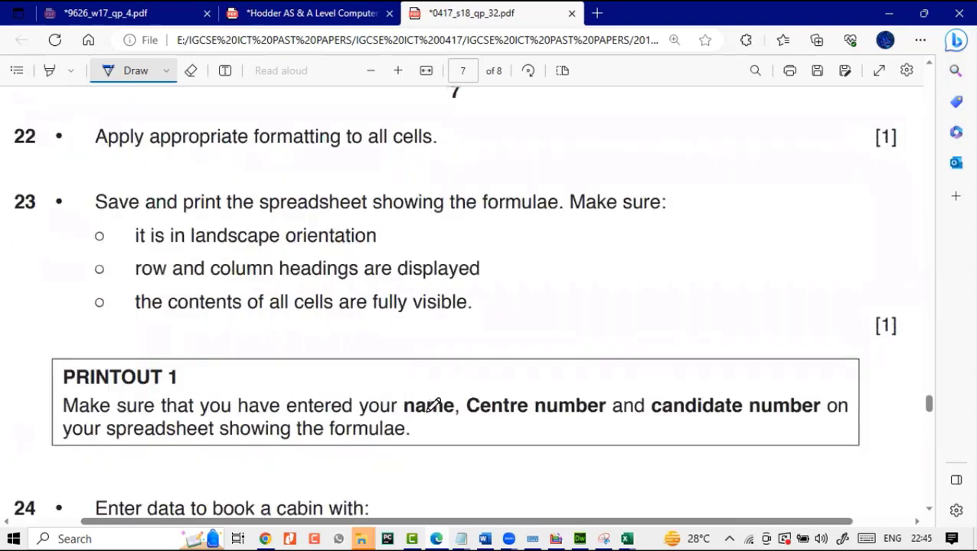
{"action": "scroll", "coordinate": [423, 295], "scroll_direction": "down", "scroll_amount": 1}
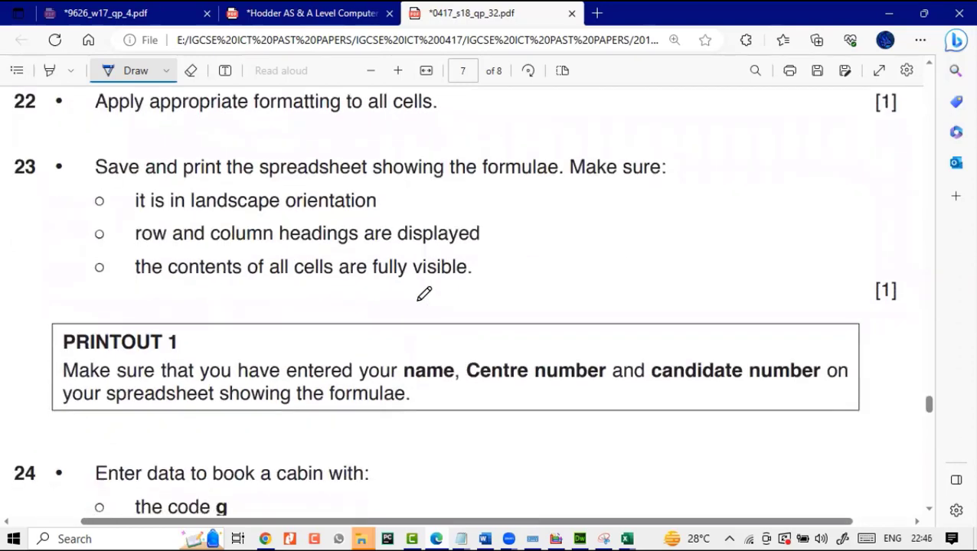
{"action": "scroll", "coordinate": [423, 294], "scroll_direction": "down", "scroll_amount": 2}
{"action": "scroll", "coordinate": [342, 271], "scroll_direction": "down", "scroll_amount": 1}
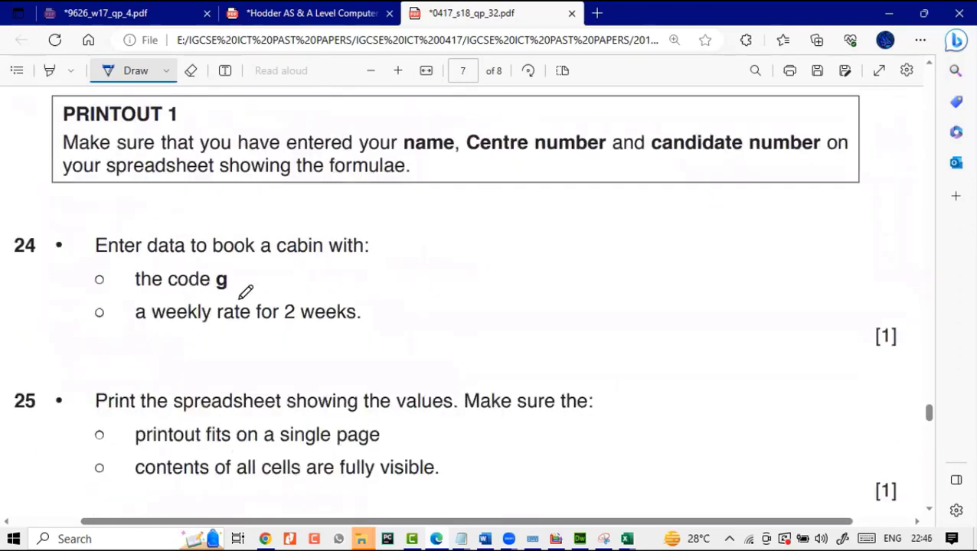
In the j1832booking workbook, set the cabin code in B5 to G and the number of weeks hired in B7 to 2
{"action": "mouse_move", "coordinate": [627, 539]}
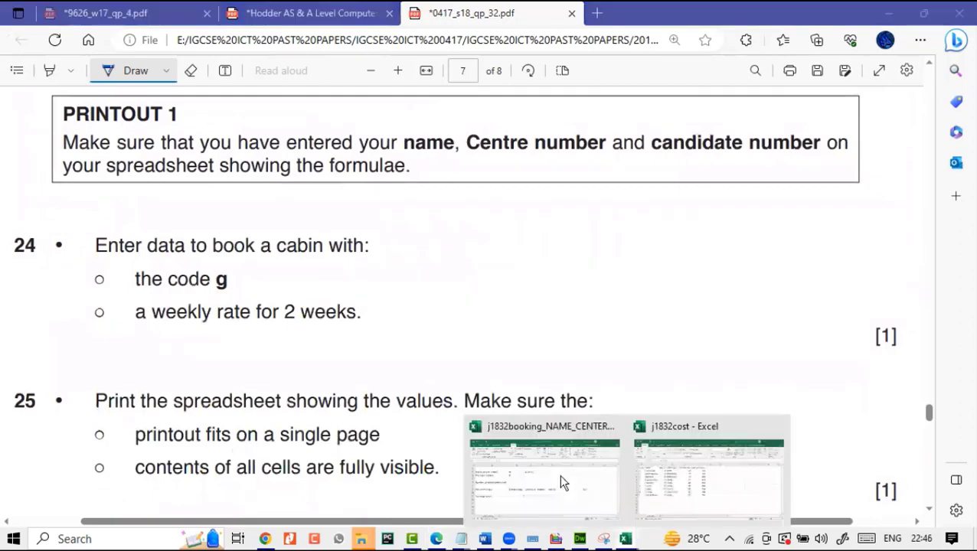
{"action": "left_click", "coordinate": [547, 469]}
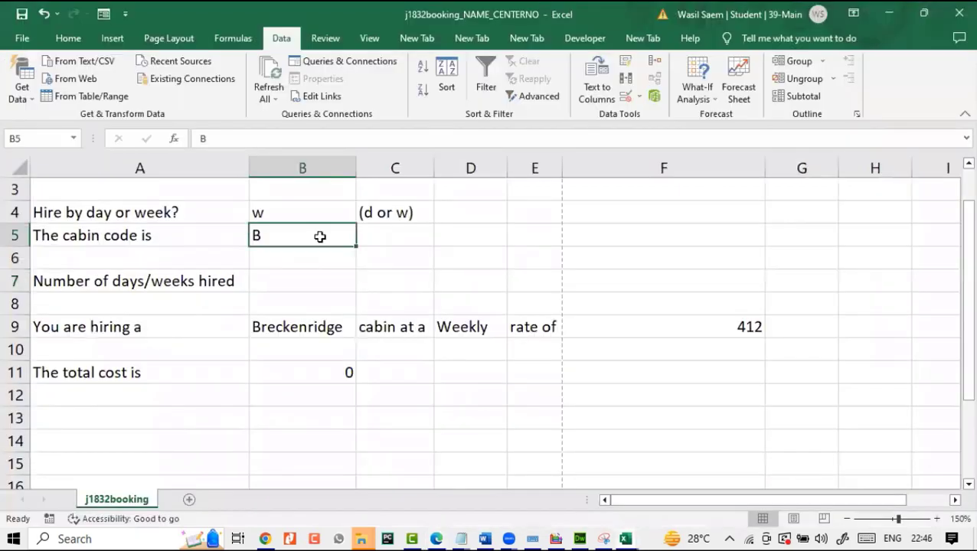
{"action": "type", "text": "G"}
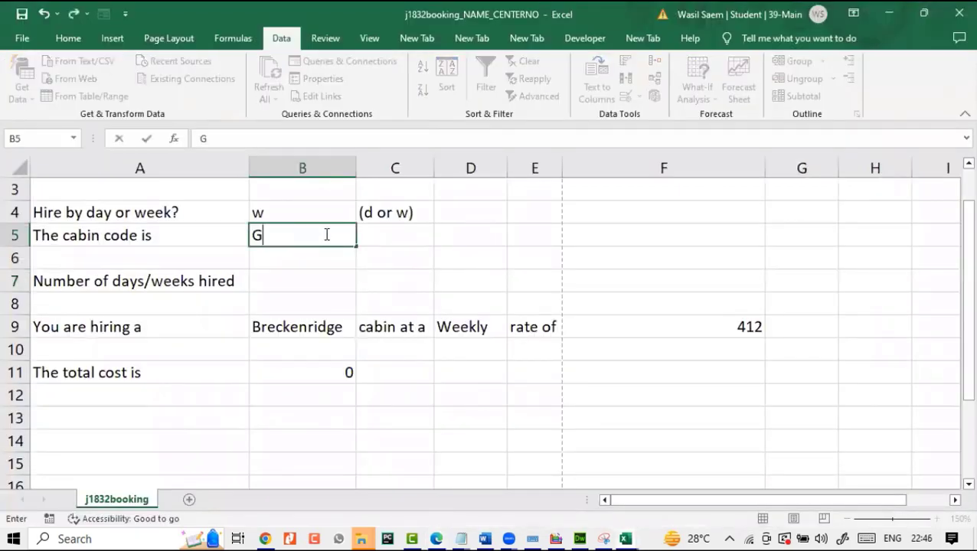
{"action": "left_click", "coordinate": [365, 398]}
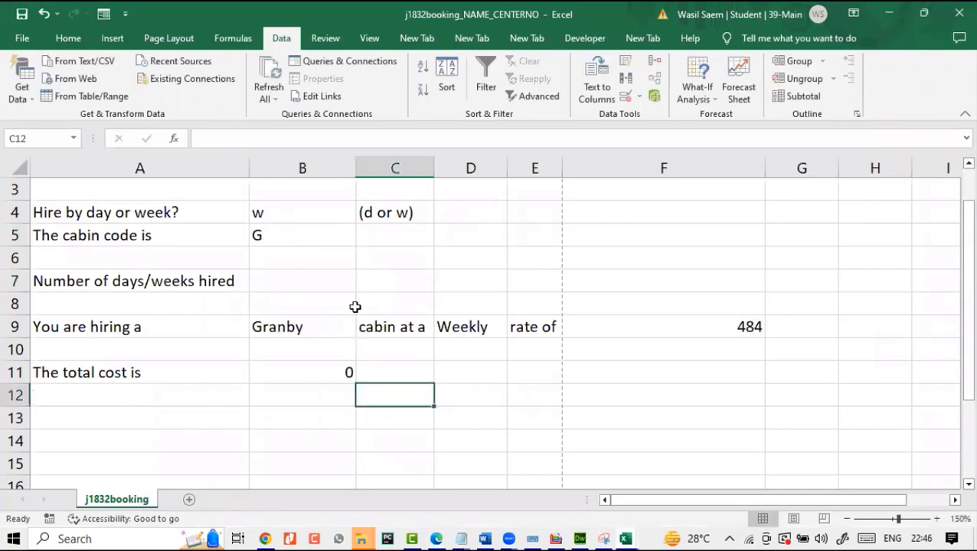
{"action": "left_click", "coordinate": [307, 276]}
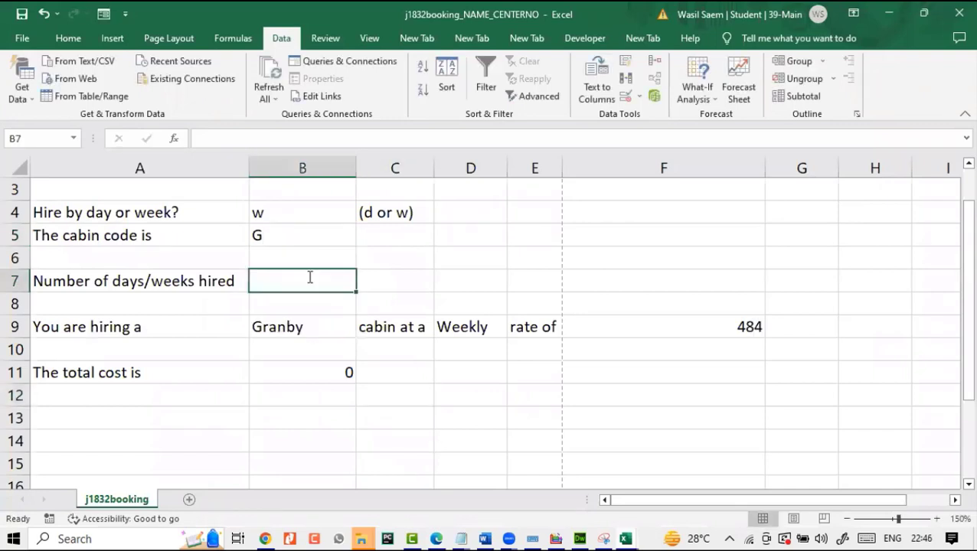
{"action": "type", "text": "2"}
{"action": "left_click", "coordinate": [325, 459]}
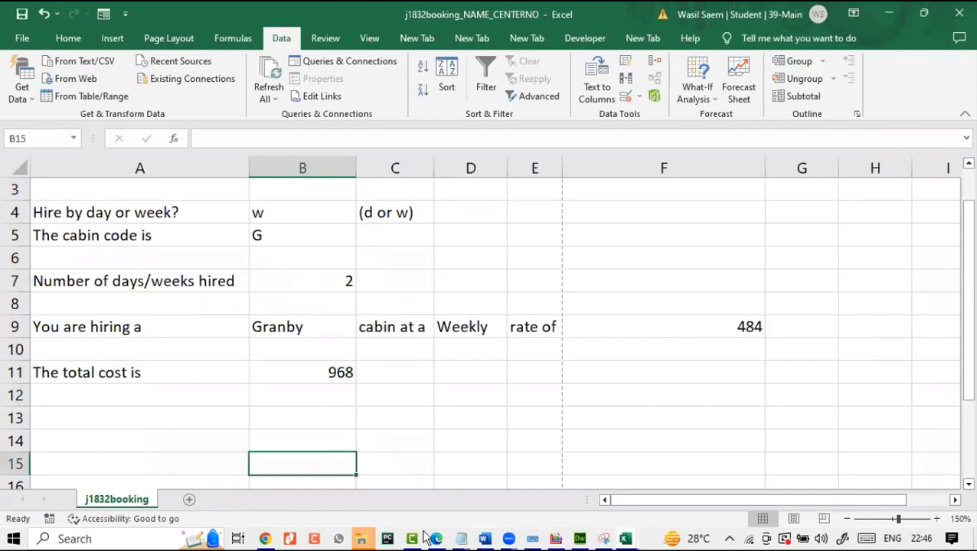
Read questions 25 to 27 in the exam paper on the values printouts and the changed booking
{"action": "left_click", "coordinate": [427, 494]}
{"action": "scroll", "coordinate": [413, 411], "scroll_direction": "down", "scroll_amount": 1}
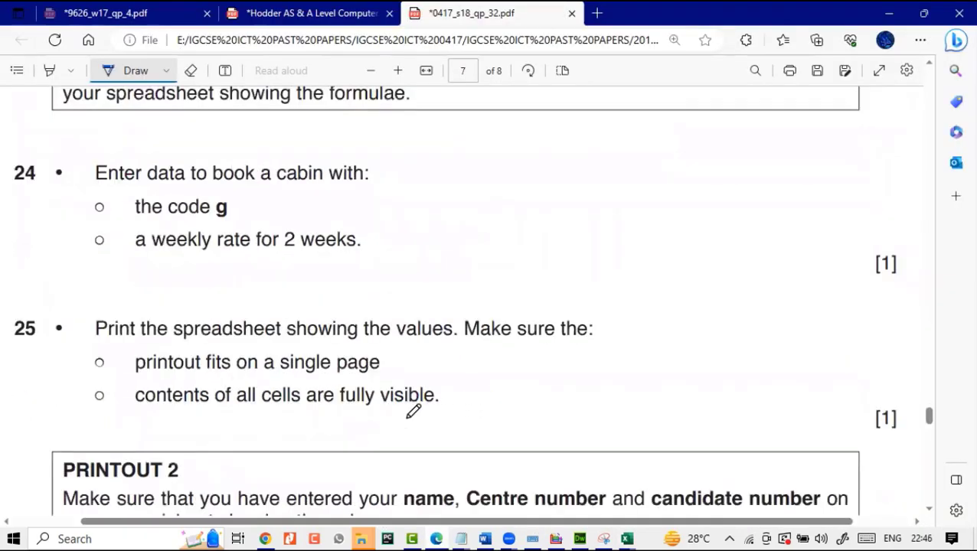
{"action": "scroll", "coordinate": [411, 410], "scroll_direction": "down", "scroll_amount": 1}
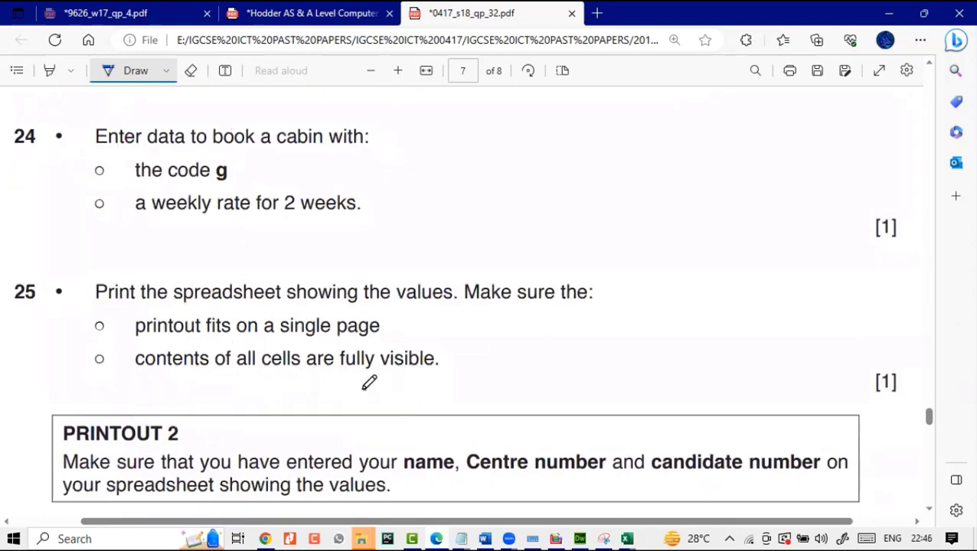
{"action": "scroll", "coordinate": [369, 382], "scroll_direction": "down", "scroll_amount": 1}
{"action": "left_click", "coordinate": [364, 384]}
{"action": "scroll", "coordinate": [369, 382], "scroll_direction": "down", "scroll_amount": 3}
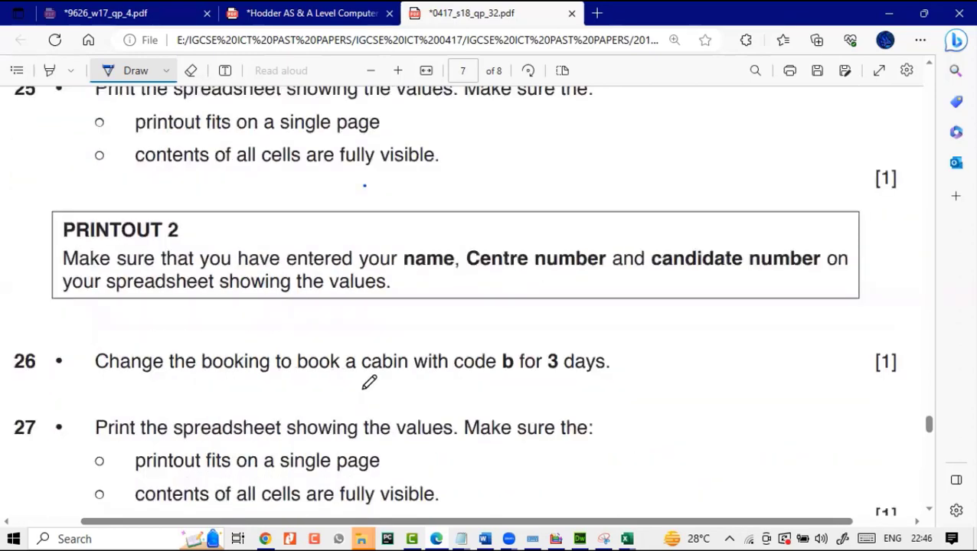
{"action": "scroll", "coordinate": [369, 382], "scroll_direction": "down", "scroll_amount": 2}
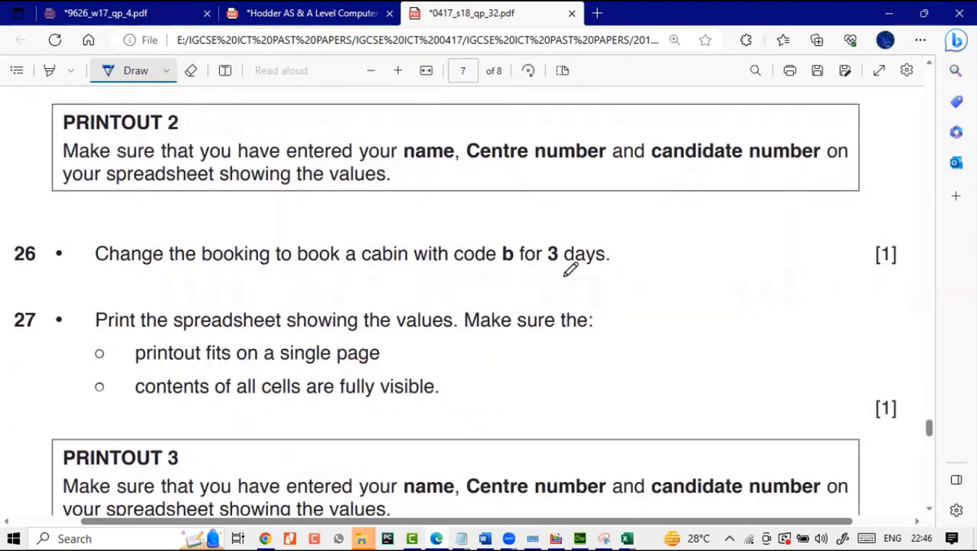
In the j1832booking workbook, change the cabin code in B5 to B and the number hired in B7 to 3
{"action": "left_click", "coordinate": [626, 535]}
{"action": "left_click", "coordinate": [516, 450]}
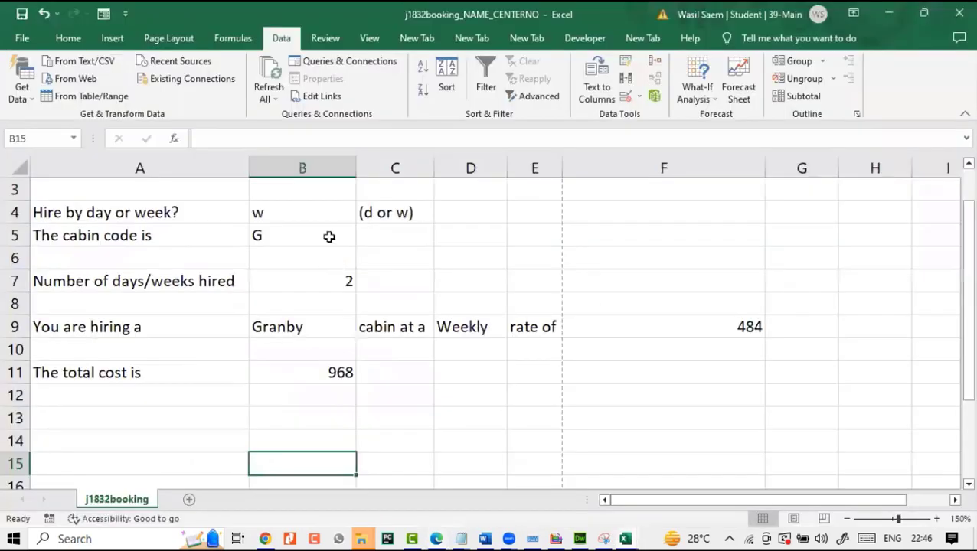
{"action": "left_click", "coordinate": [329, 236]}
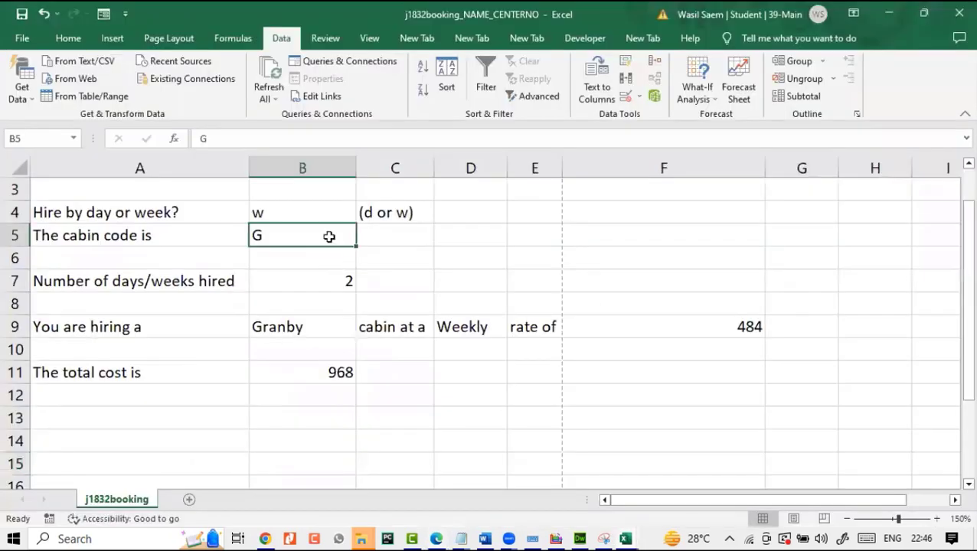
{"action": "type", "text": "B"}
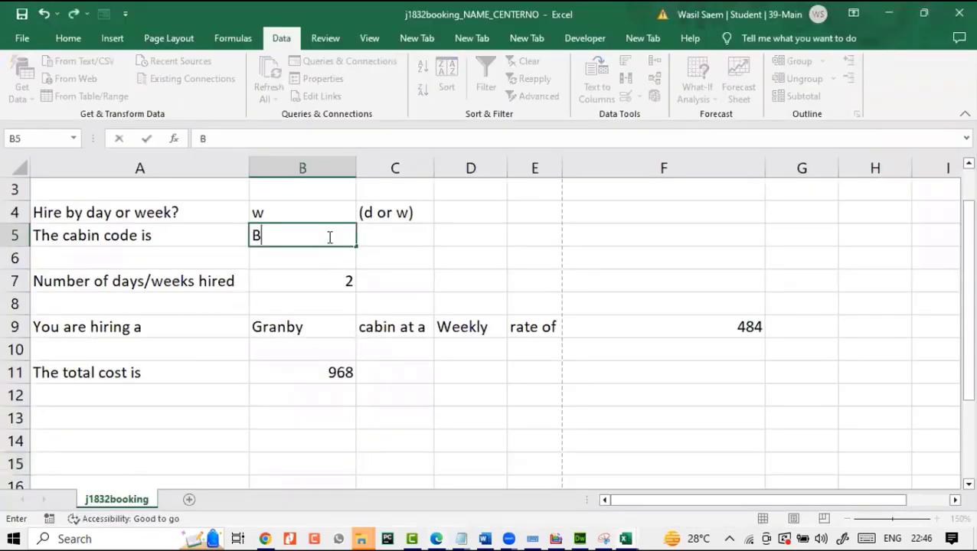
{"action": "left_click", "coordinate": [326, 277]}
{"action": "type", "text": "3"}
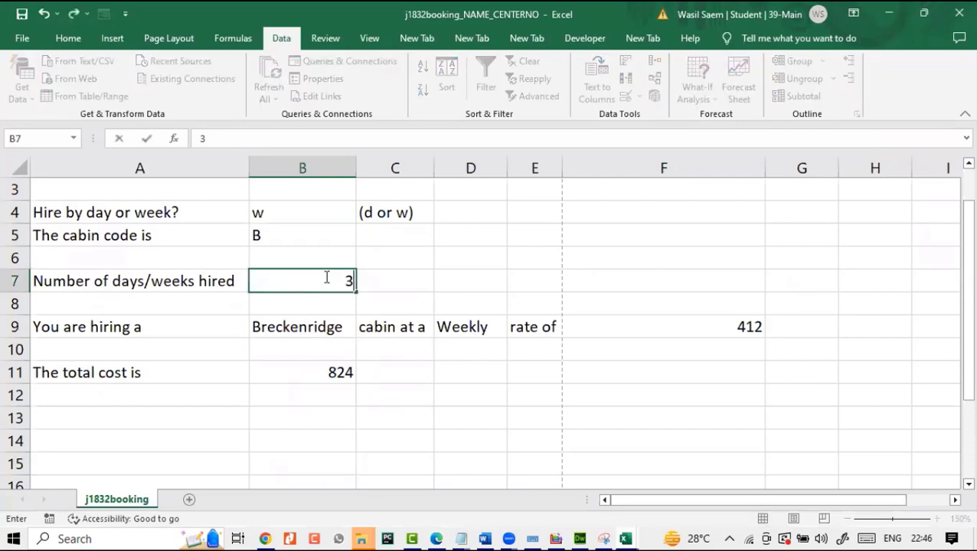
{"action": "left_click", "coordinate": [478, 434]}
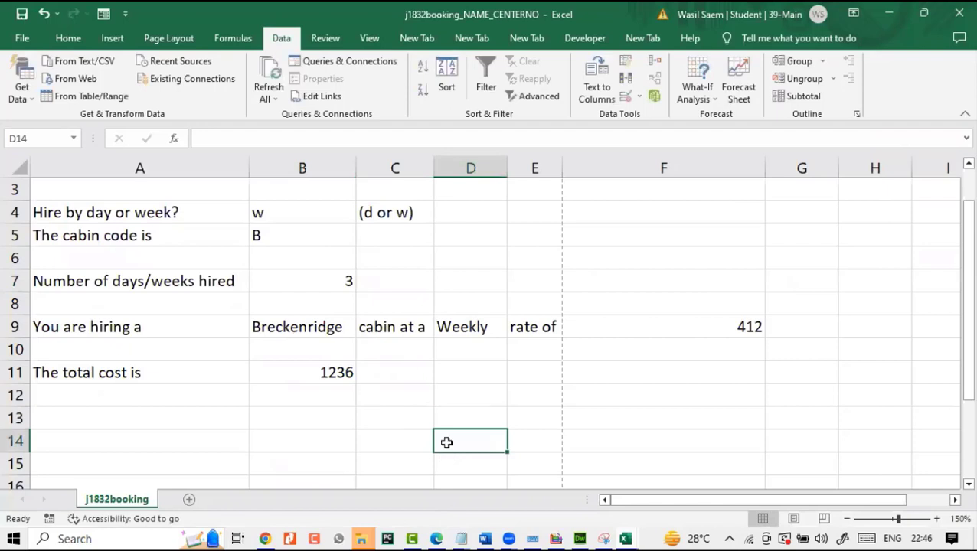
Show the formulas in the j1832booking sheet and autofit all column widths to their contents
{"action": "key", "text": "ctrl+grave"}
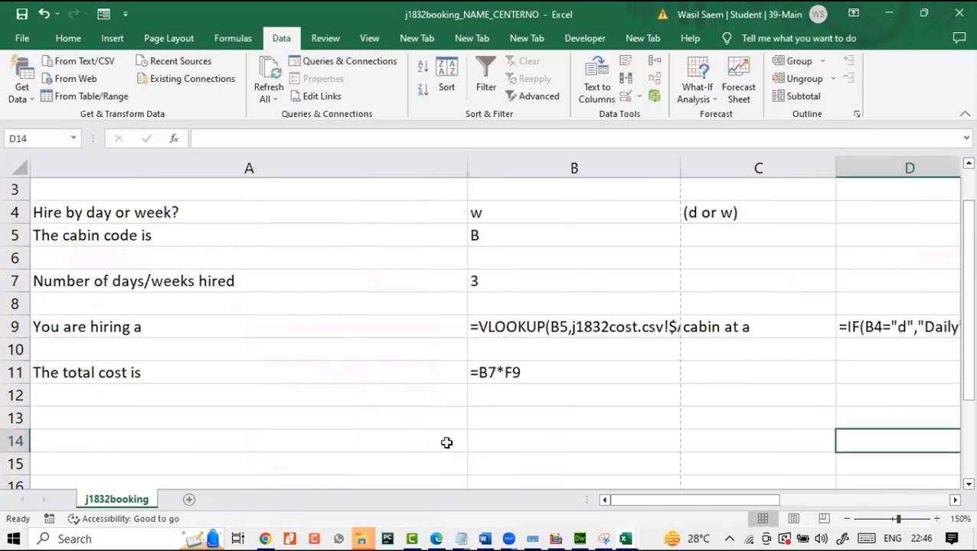
{"action": "left_click", "coordinate": [21, 167]}
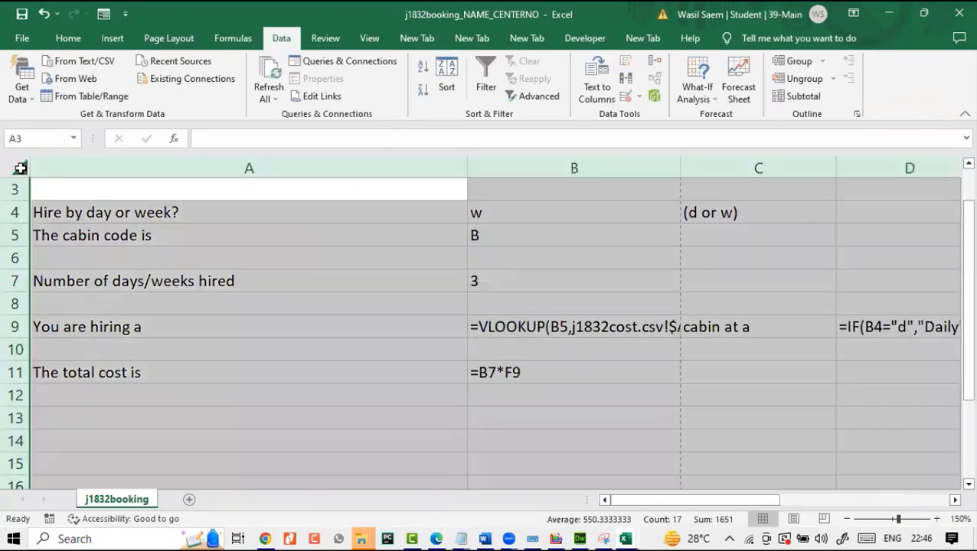
{"action": "double_click", "coordinate": [464, 166]}
{"action": "left_click", "coordinate": [601, 357]}
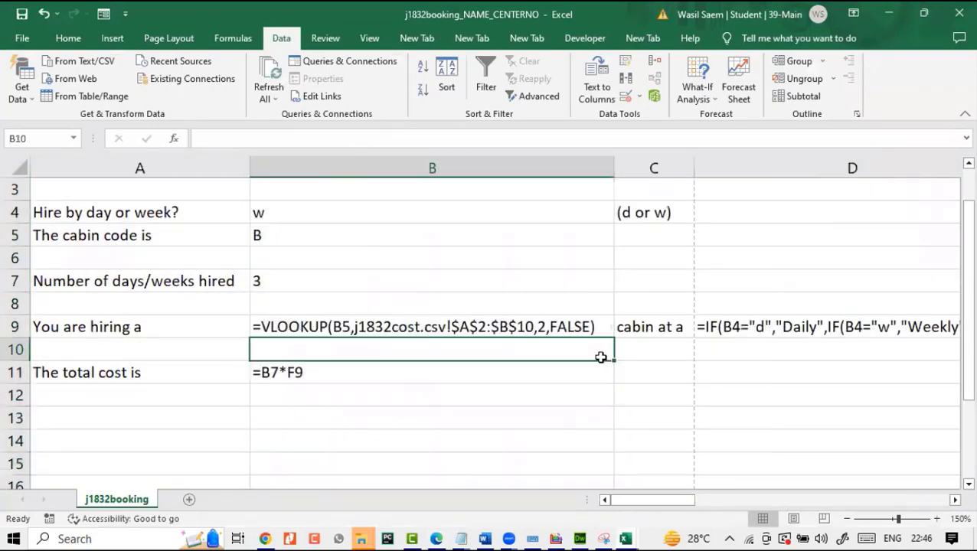
Switch the sheet back to displaying values and autofit all column widths so every cell's contents fit
{"action": "key", "text": "ctrl+grave"}
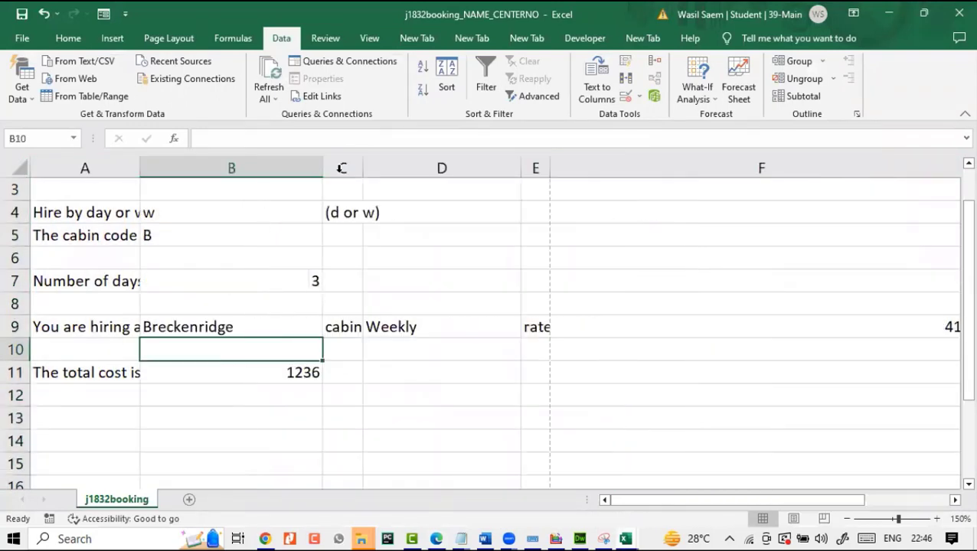
{"action": "left_click", "coordinate": [327, 159]}
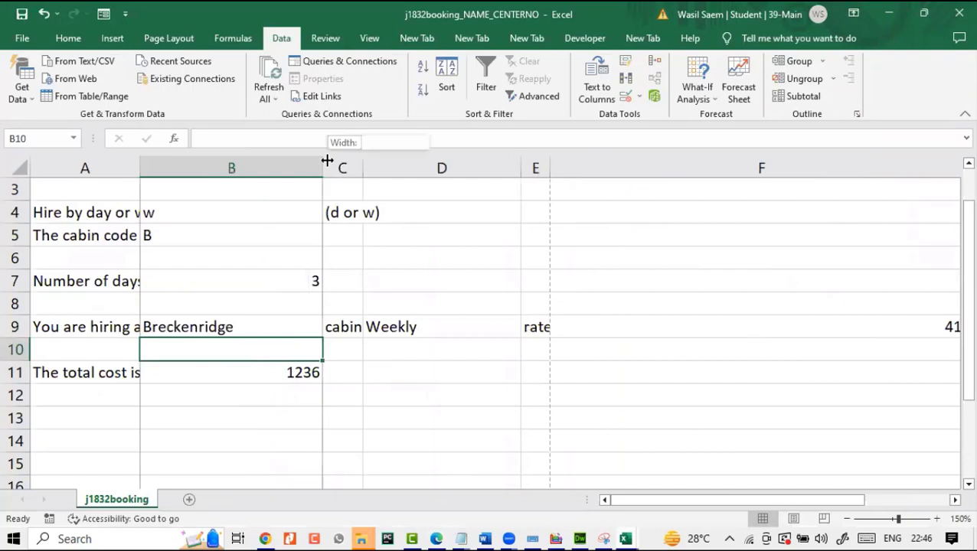
{"action": "left_click", "coordinate": [20, 159]}
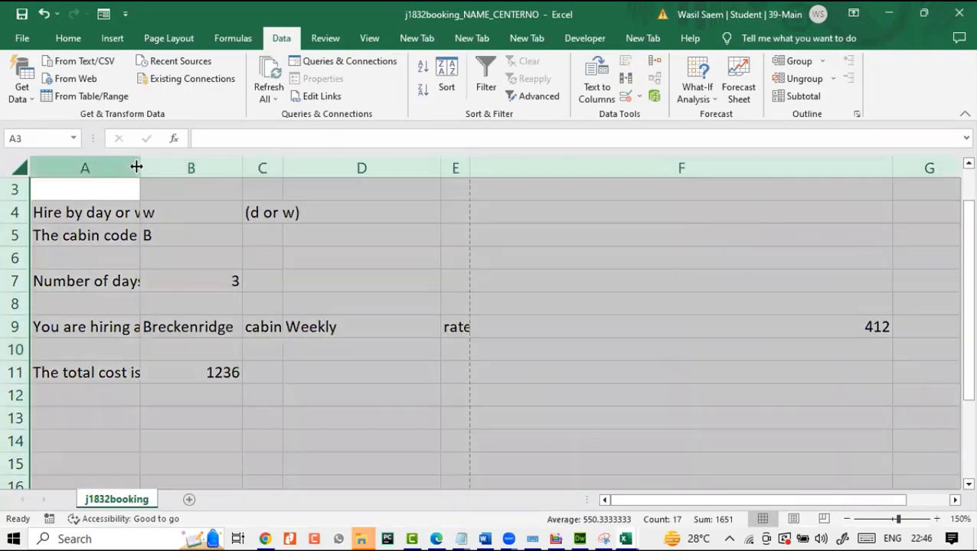
{"action": "double_click", "coordinate": [139, 165]}
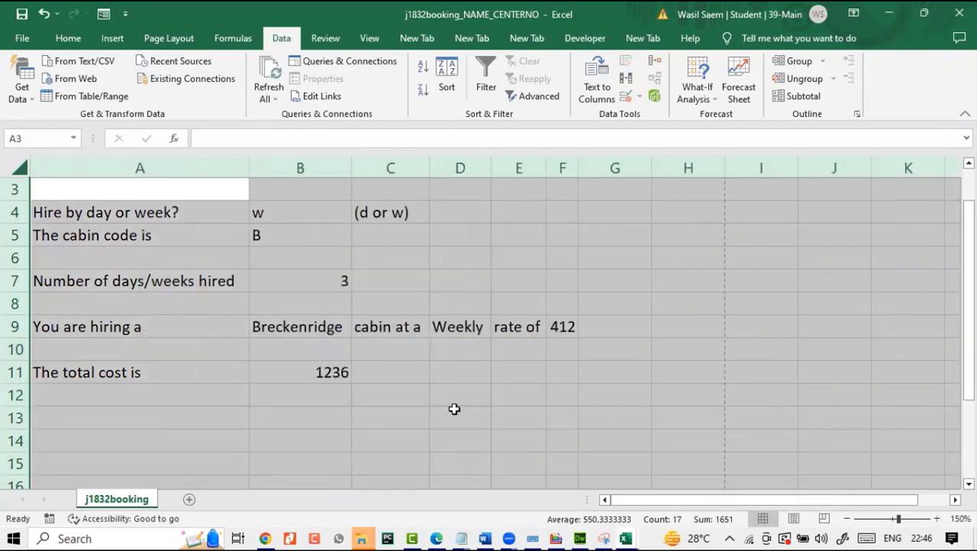
Read the final printout instructions after question 27 in the exam paper, including those for the Evidence Document
{"action": "left_click", "coordinate": [436, 539]}
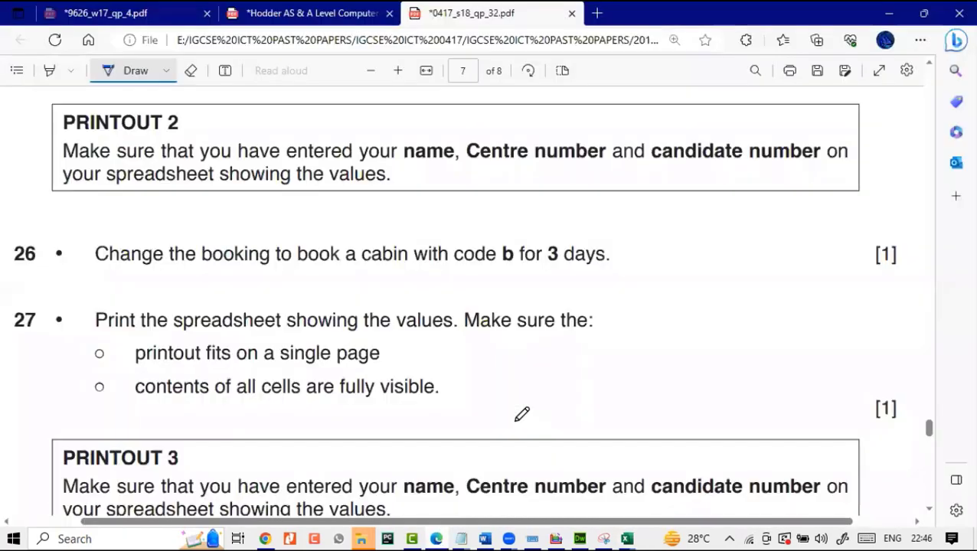
{"action": "scroll", "coordinate": [521, 414], "scroll_direction": "down", "scroll_amount": 8}
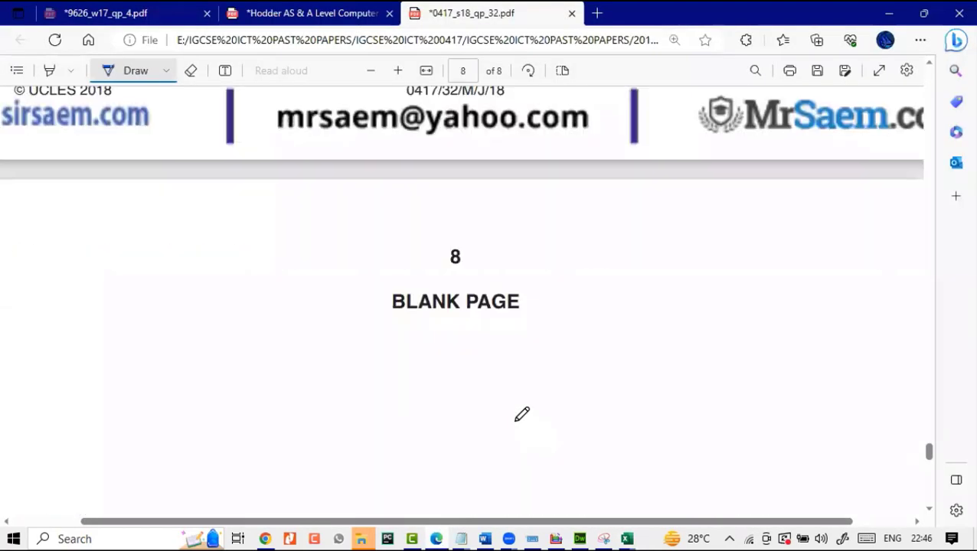
{"action": "scroll", "coordinate": [384, 83], "scroll_direction": "up", "scroll_amount": 3}
{"action": "scroll", "coordinate": [384, 83], "scroll_direction": "up", "scroll_amount": 1}
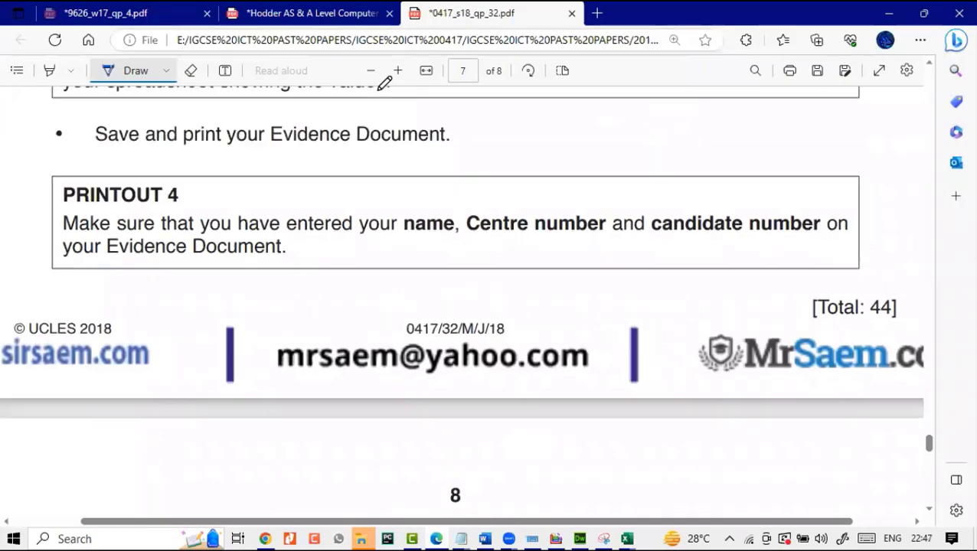